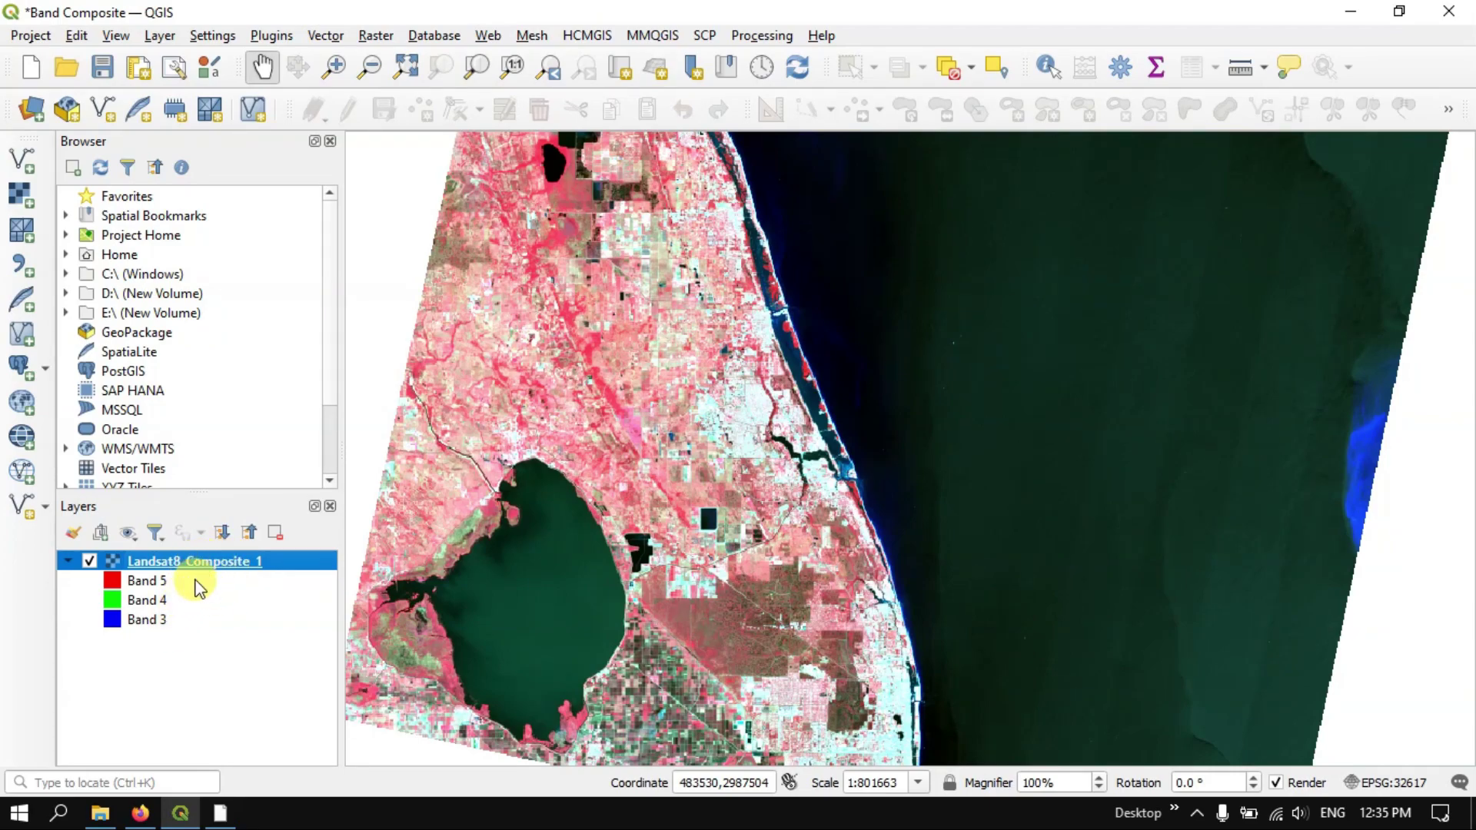
- Open the symbology properties of the Landsat8_Composite_1 layer and reposition the dialog so all its settings are visible
mouse_move(214, 577)
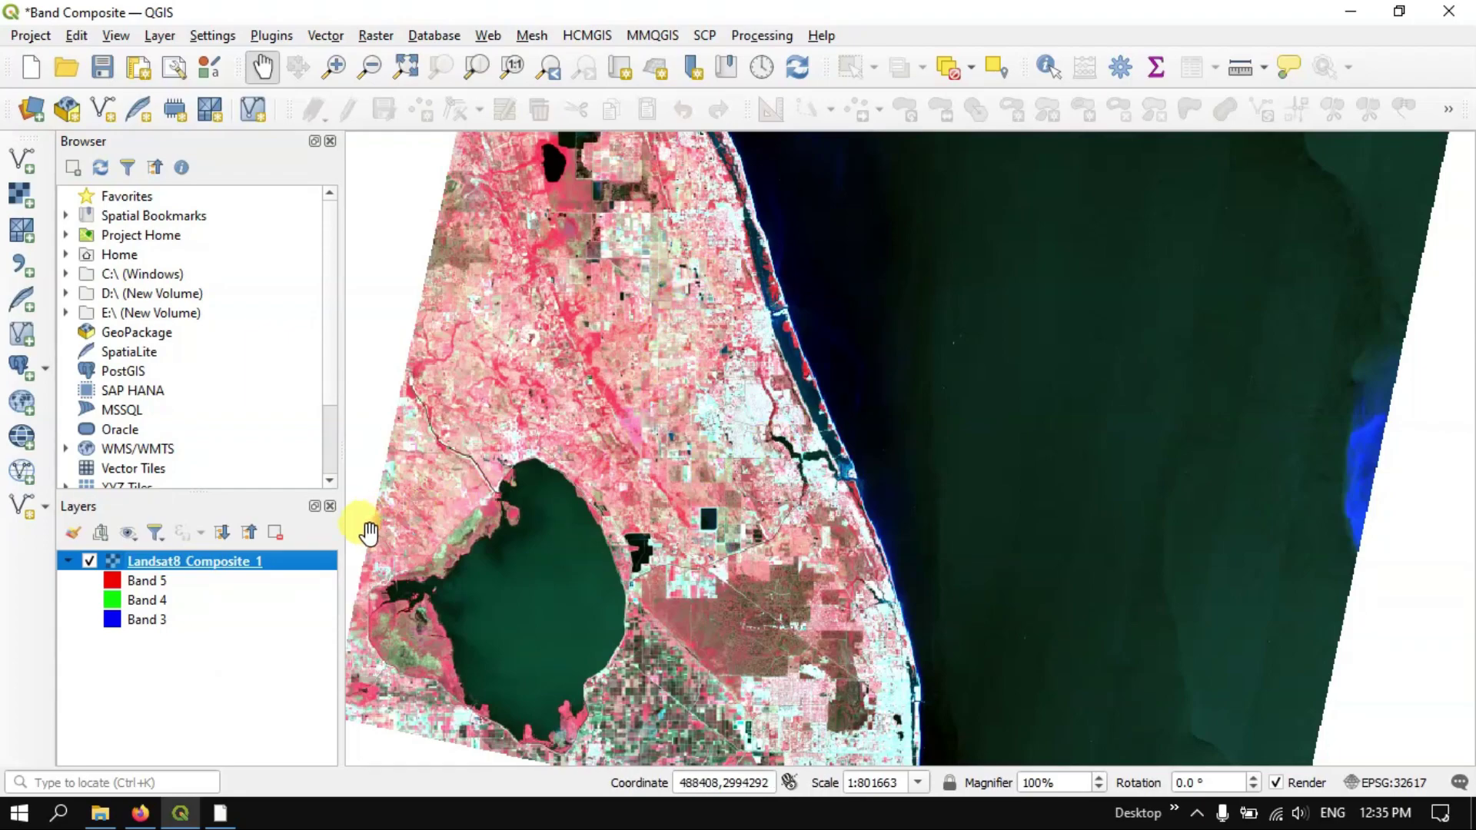
mouse_move(262, 563)
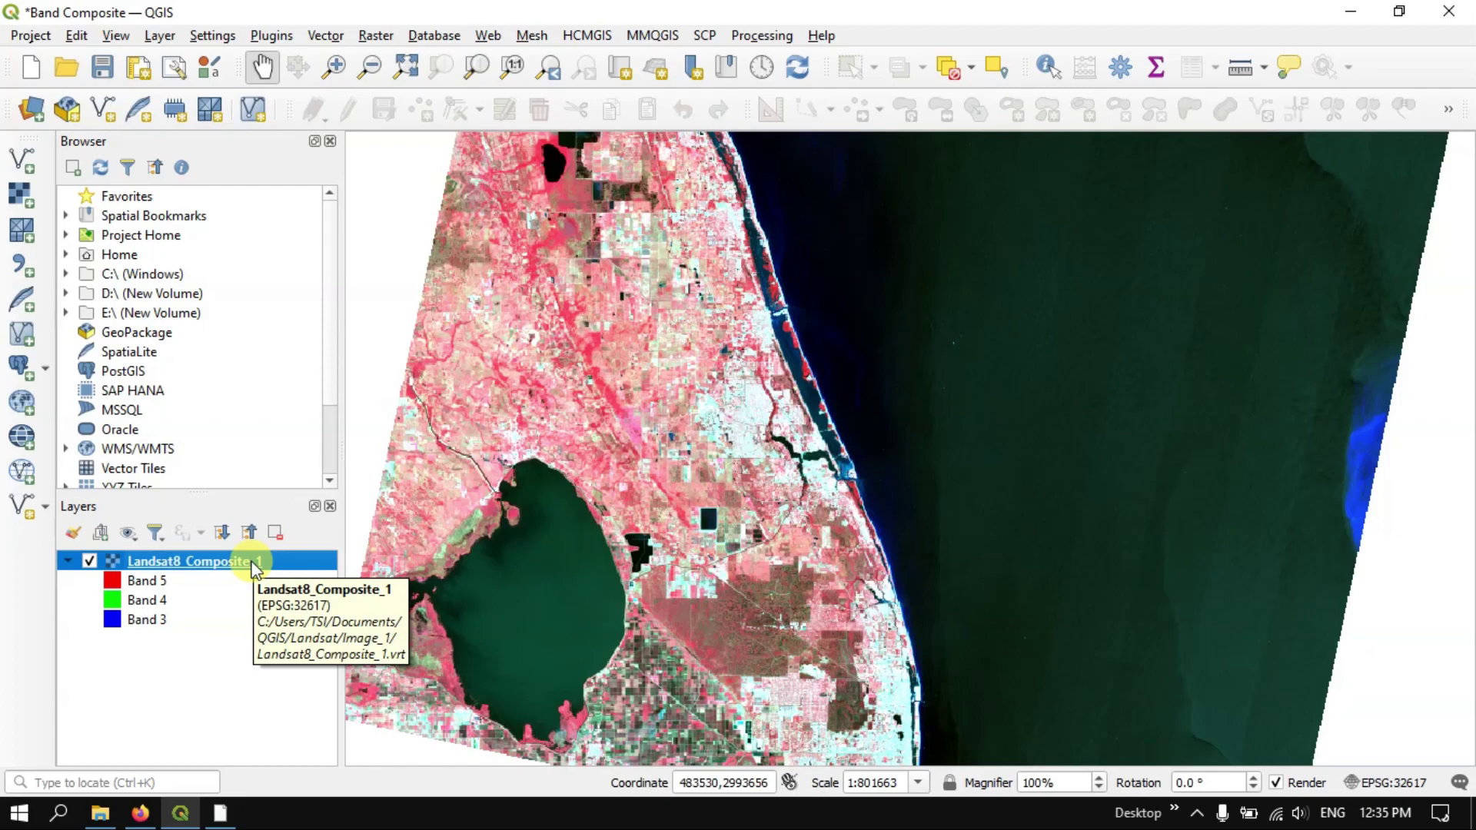
right_click(255, 570)
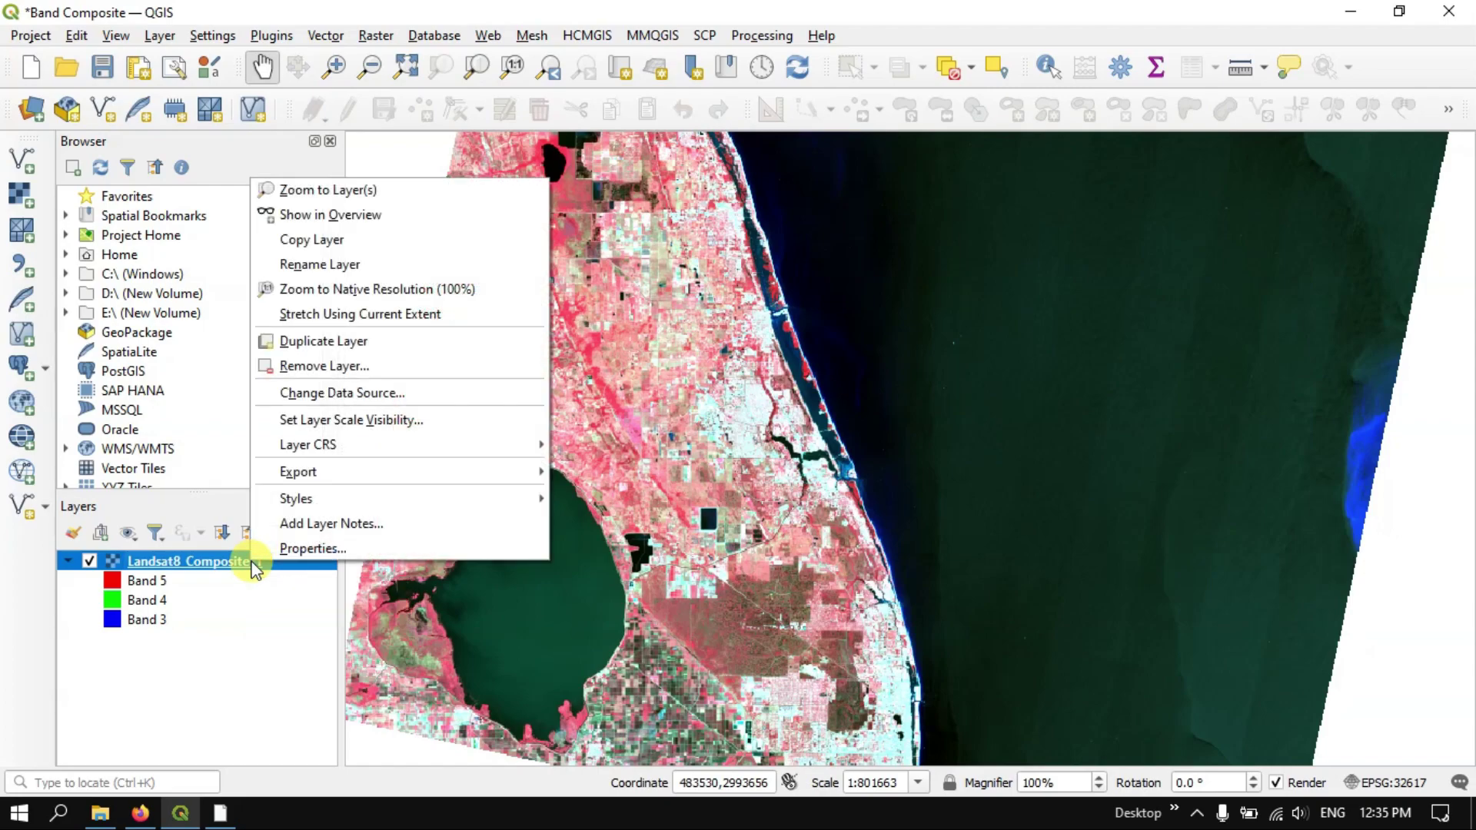
click(305, 550)
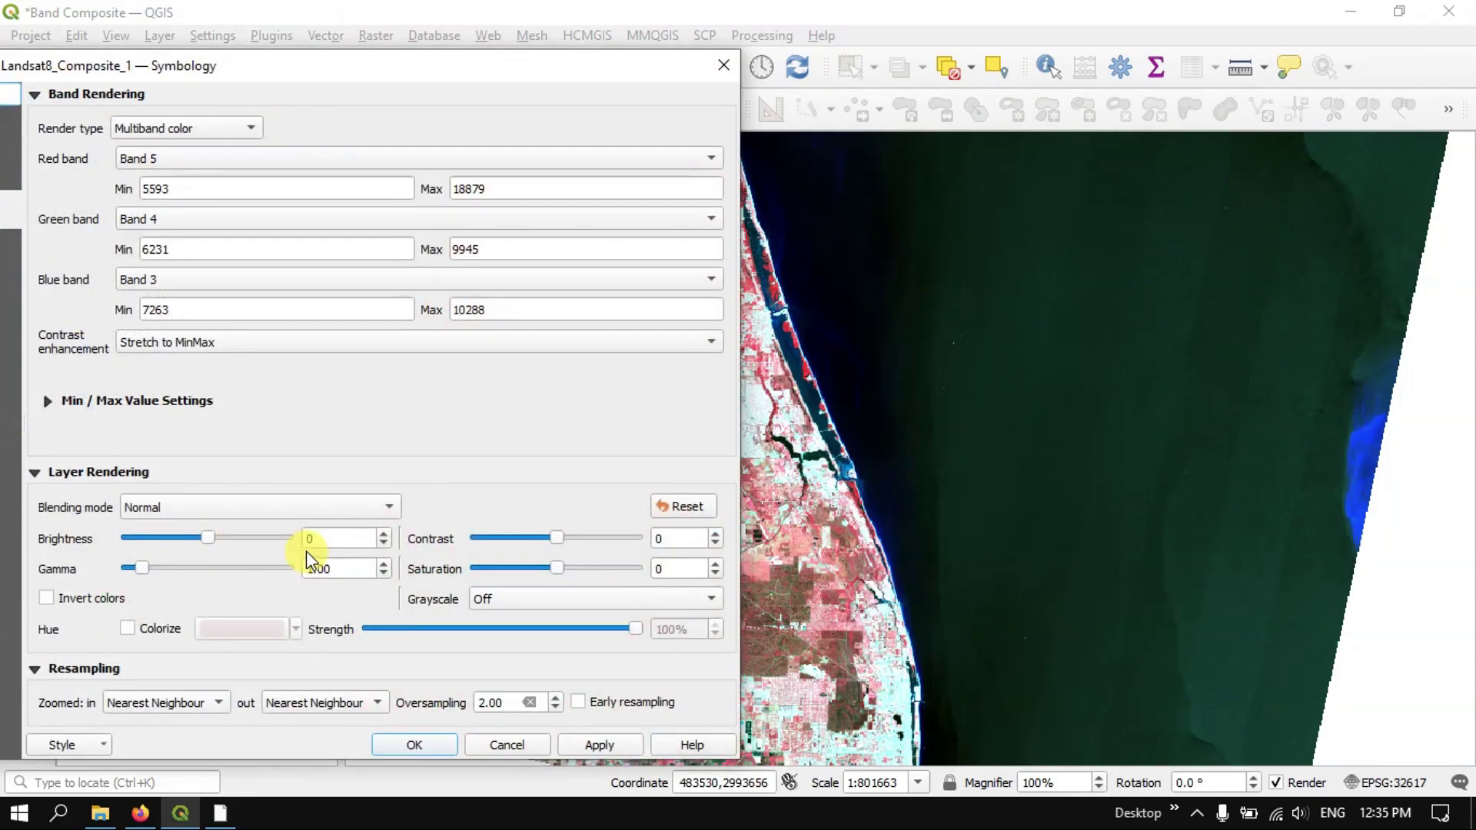
drag(477, 66, 1070, 48)
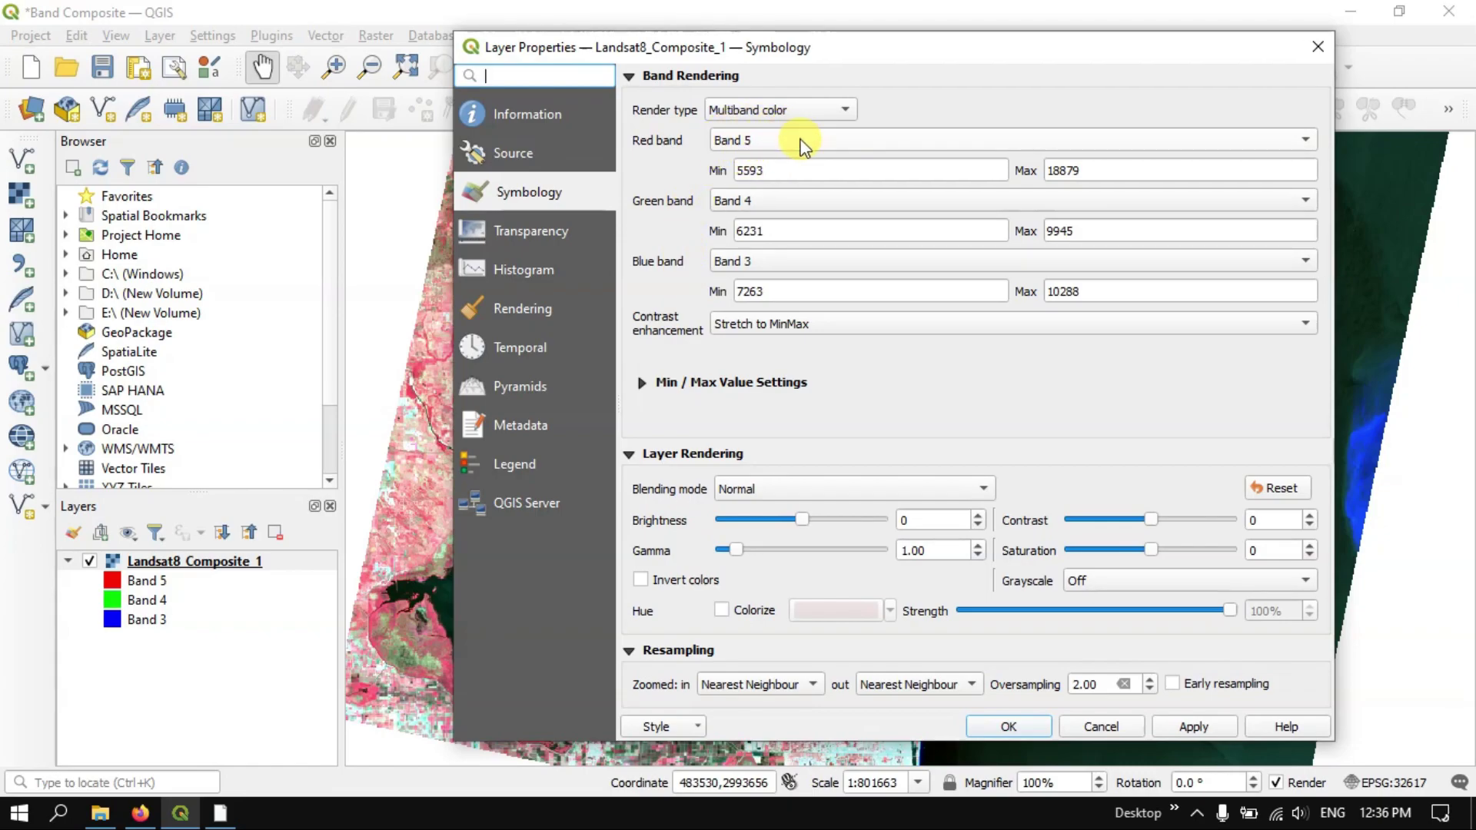
- Switch to Firefox and look up the Natural Color band combination in the Esri article on Landsat 8
click(155, 817)
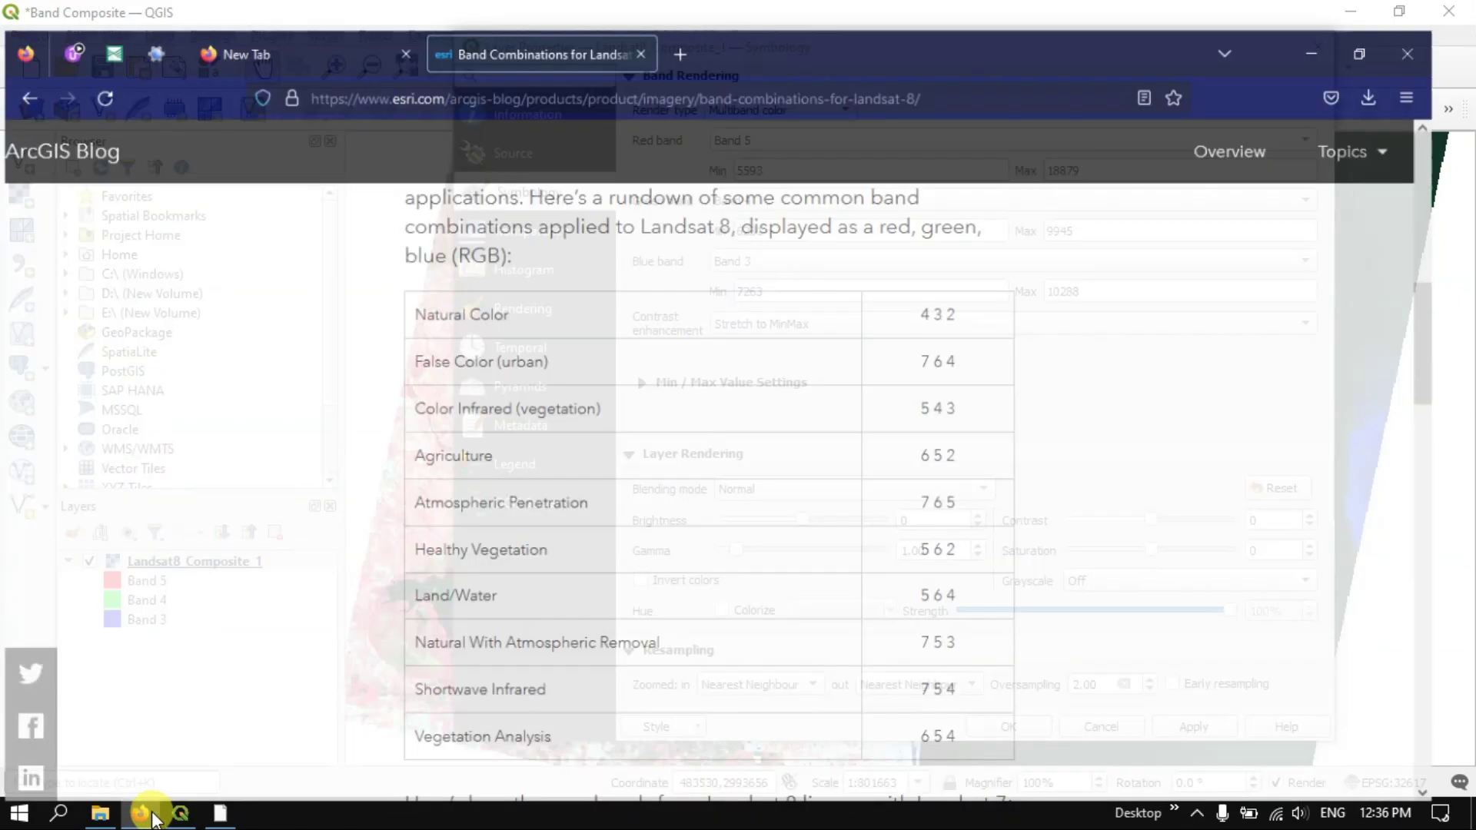
scroll(756, 369, up, 10)
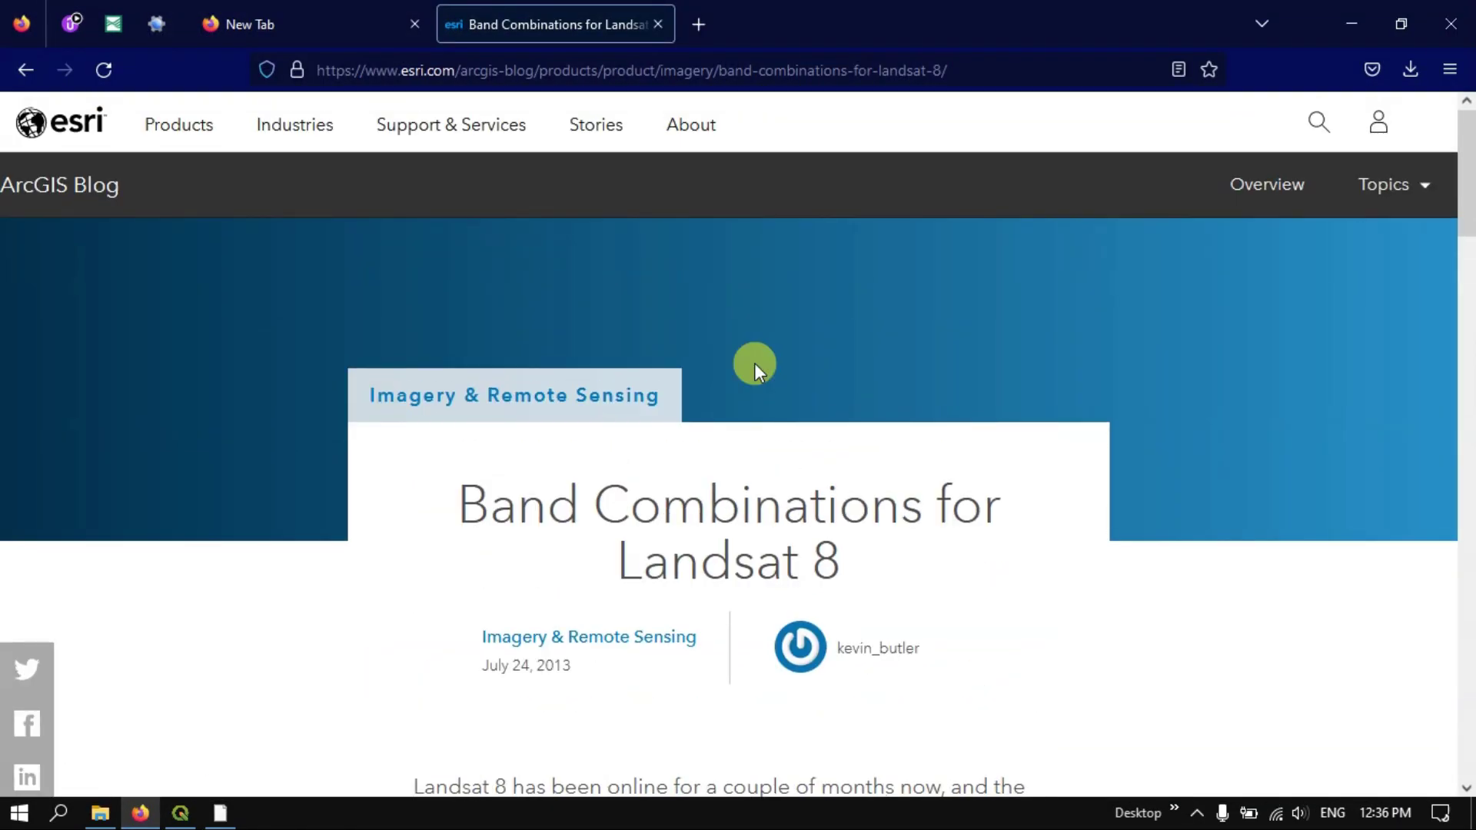
scroll(754, 363, down, 2)
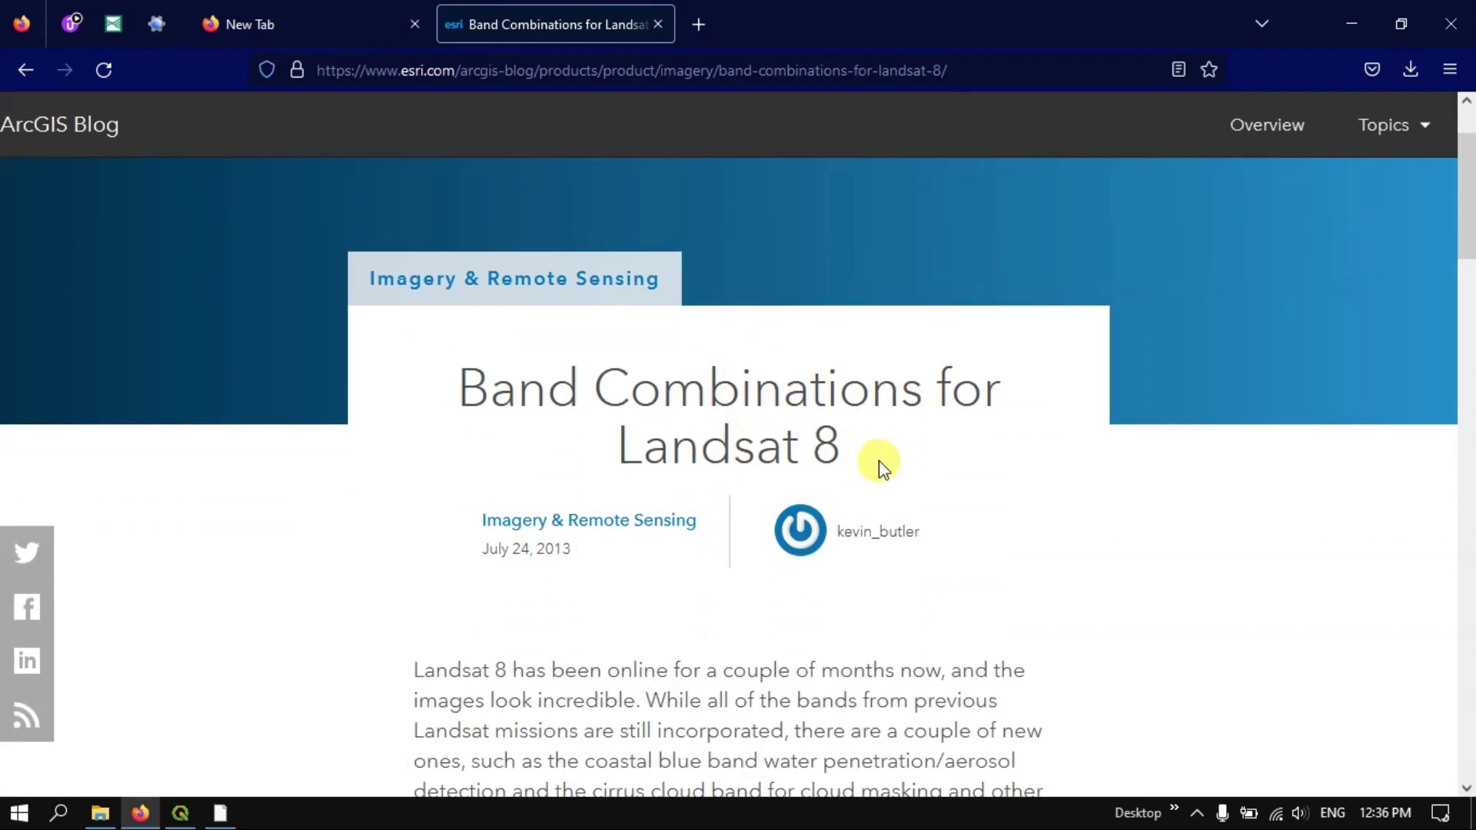
scroll(878, 460, down, 8)
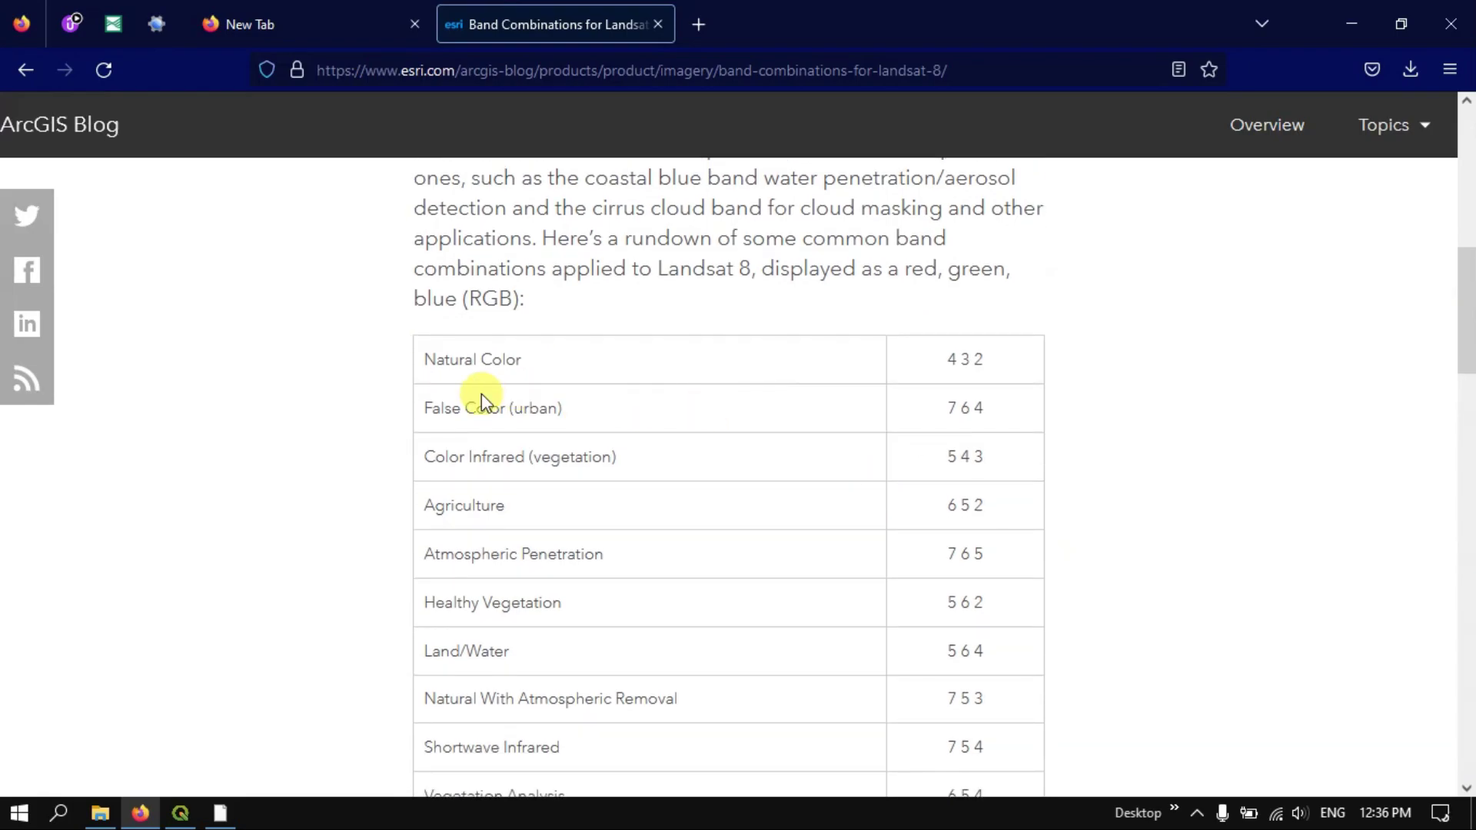
drag(427, 367, 520, 369)
click(948, 368)
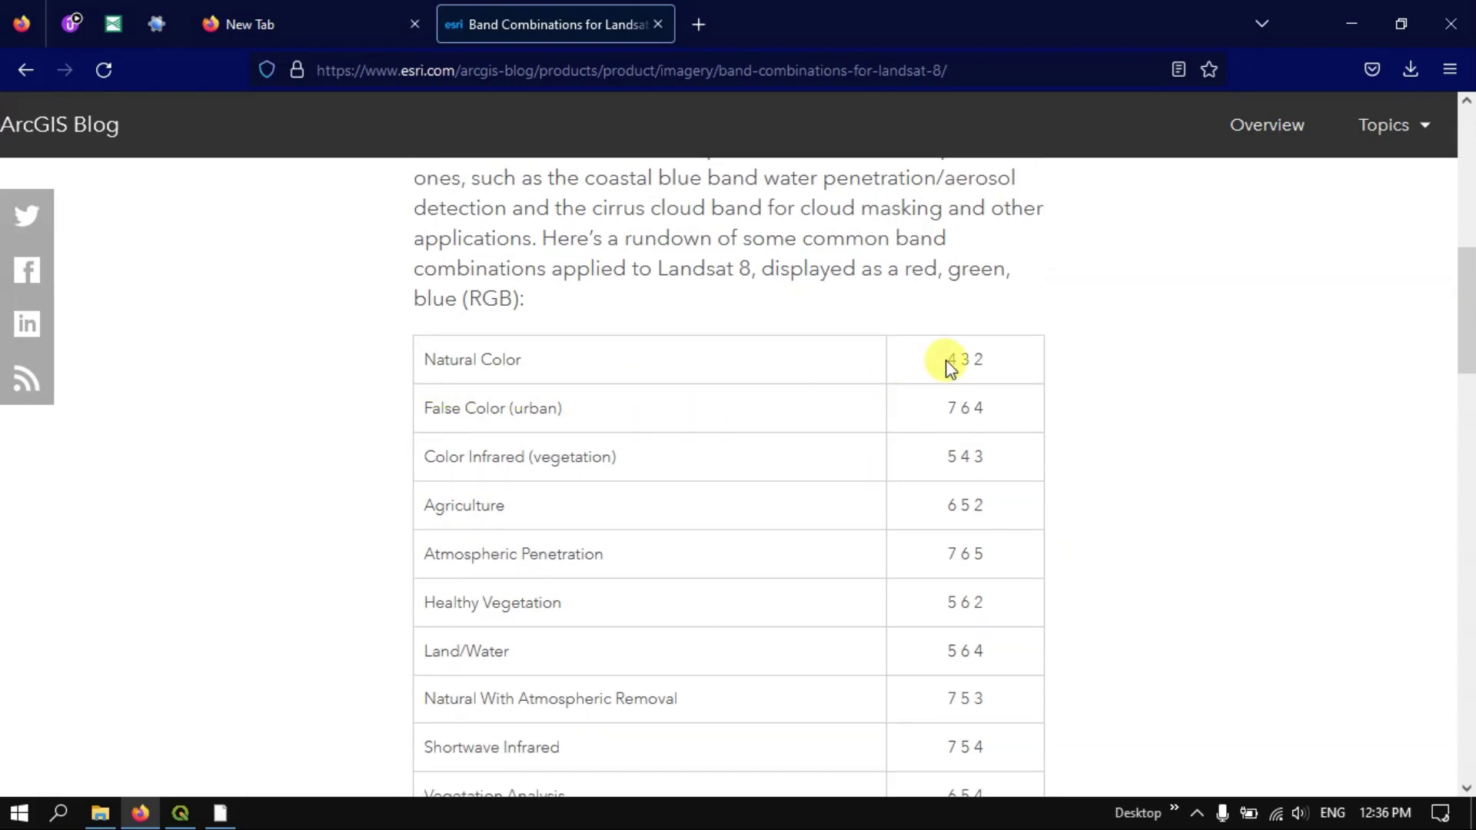
- Check the blue, green and red band designations on the USGS Landsat page, and return to the Esri band combinations article
click(109, 29)
click(213, 373)
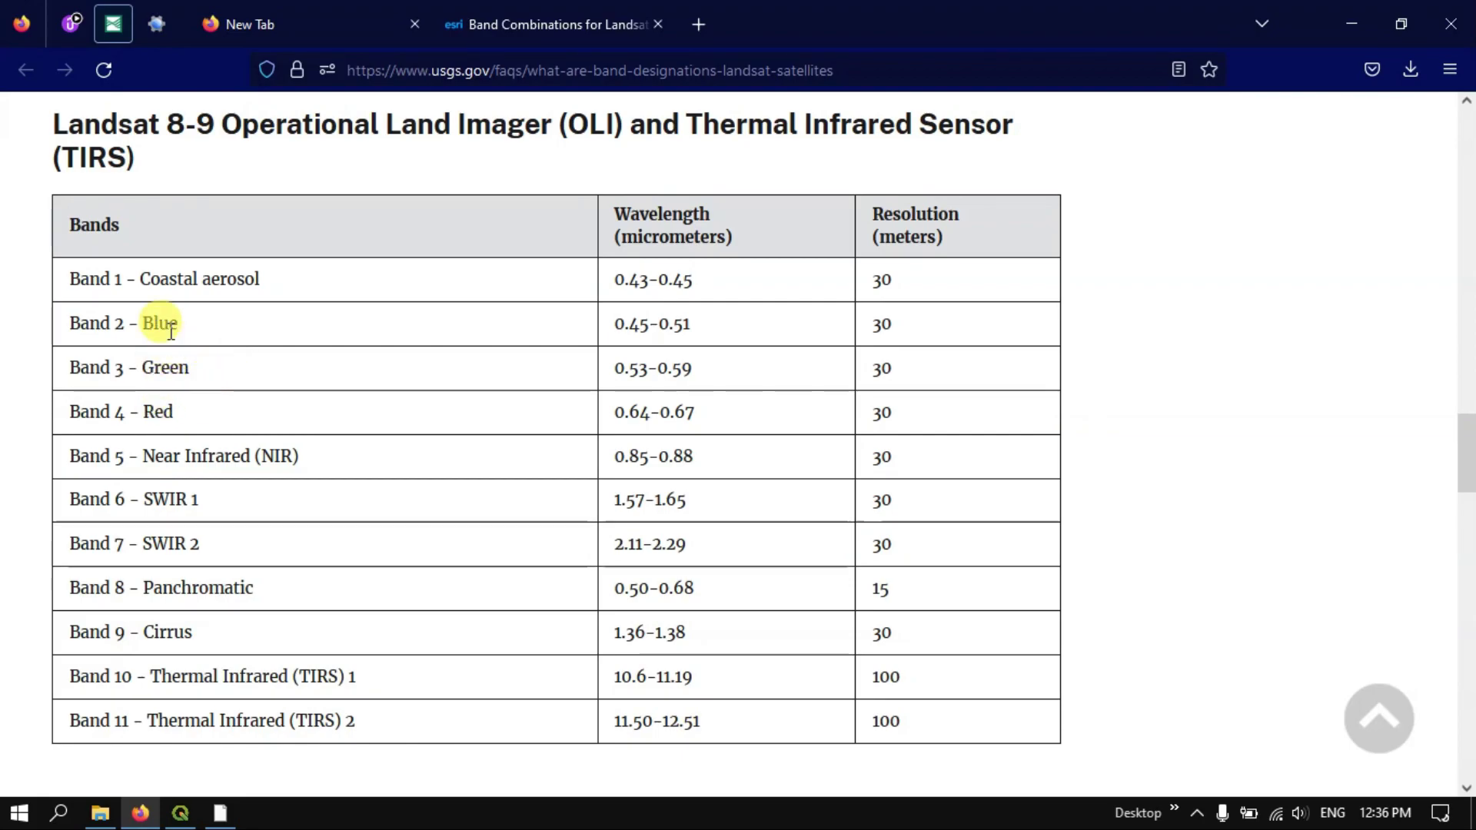
click(529, 3)
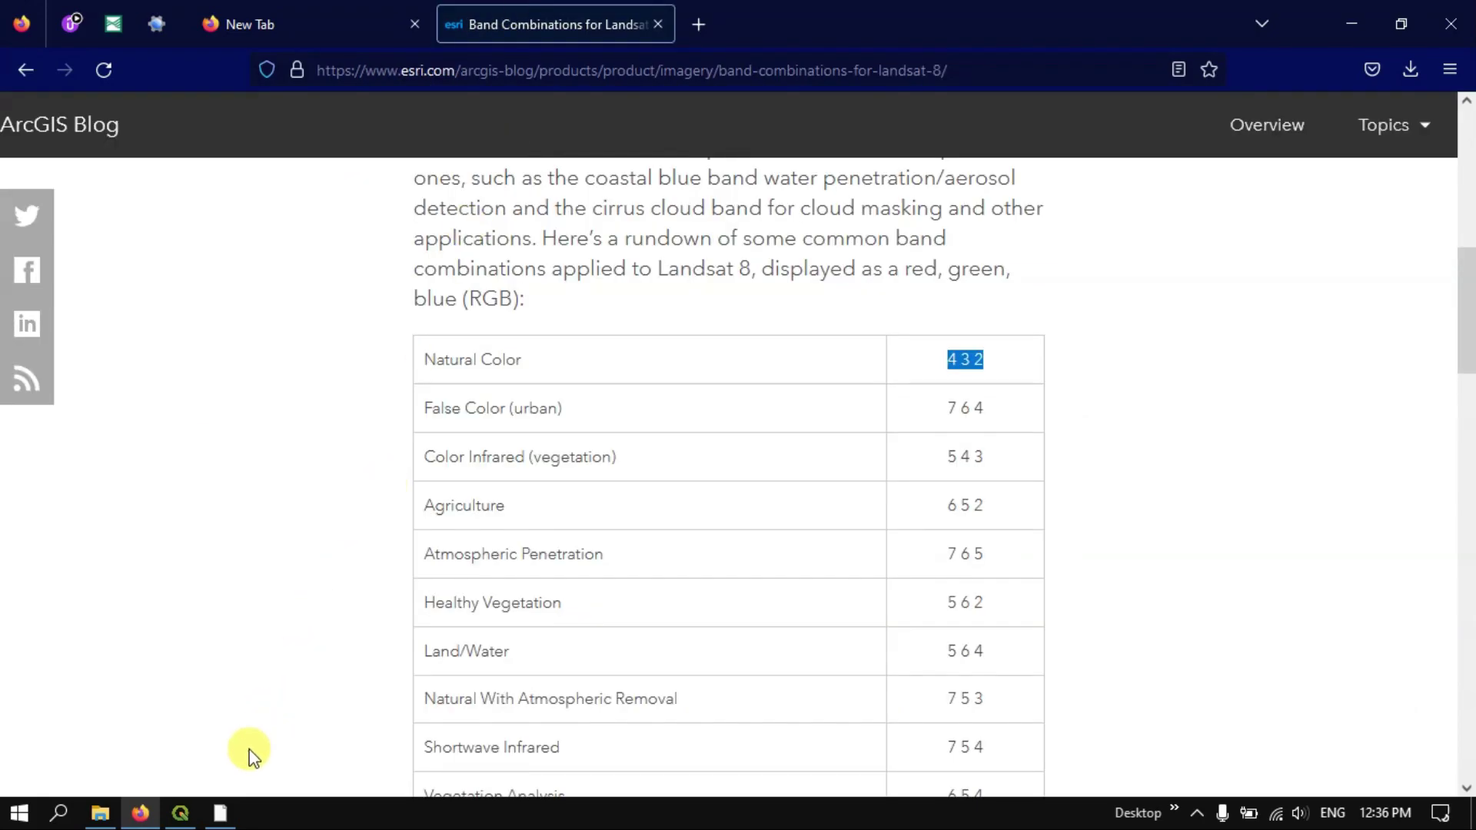
- Back in QGIS, render the composite in natural color with Band 4 as red, Band 3 as green and Band 2 as blue
click(219, 814)
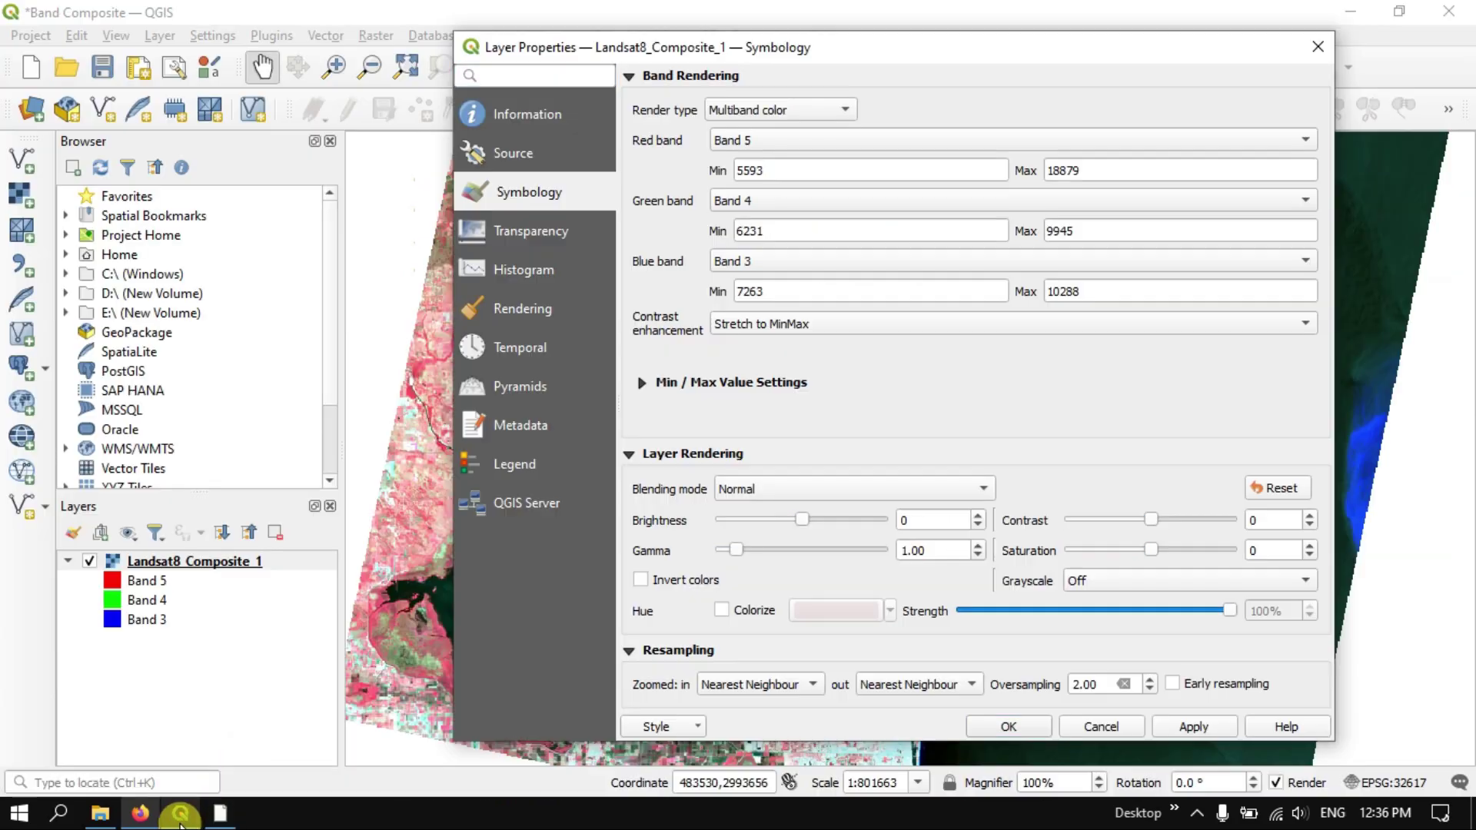
click(772, 141)
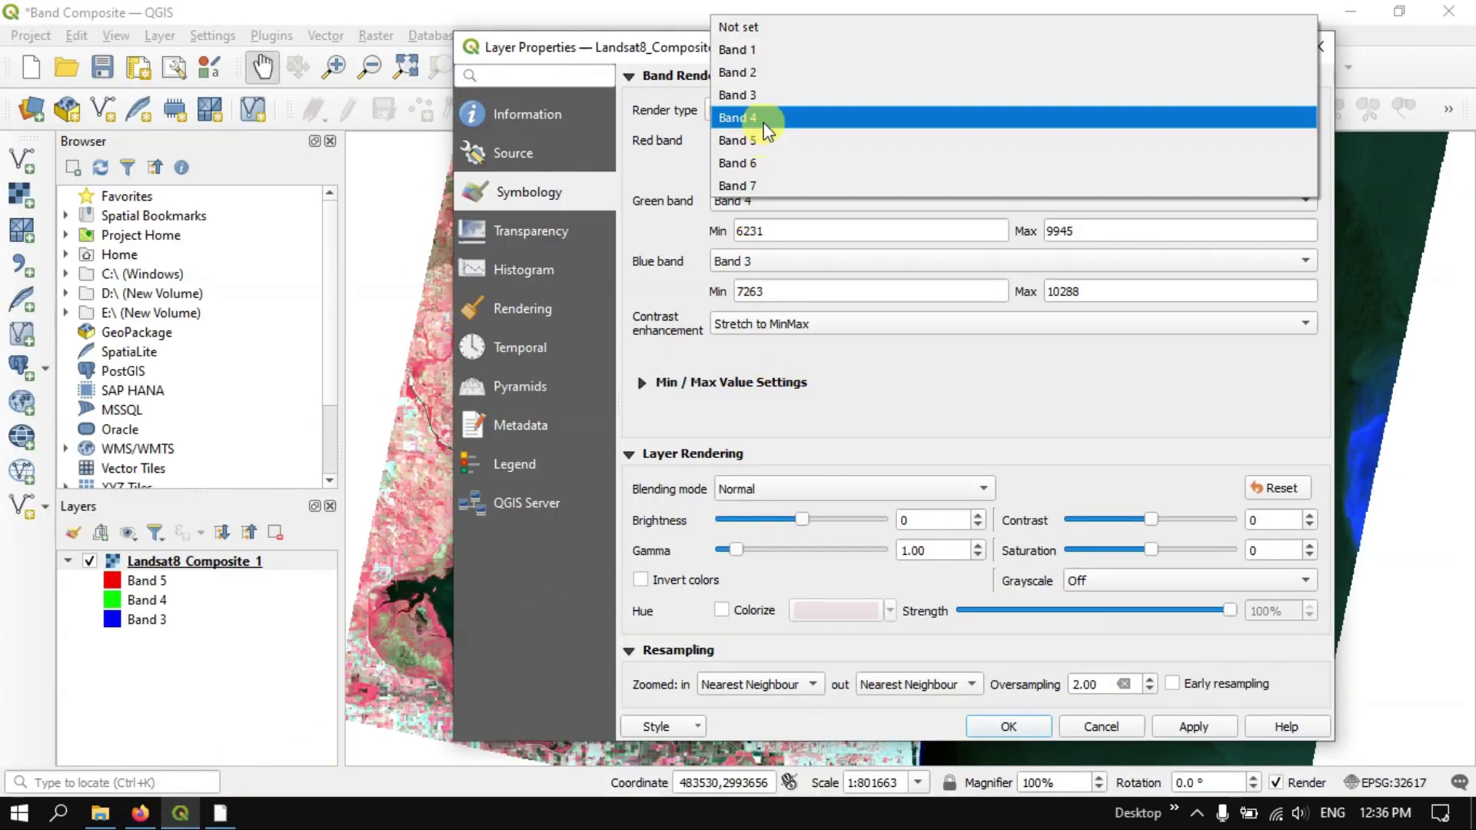
click(770, 142)
click(758, 201)
click(756, 201)
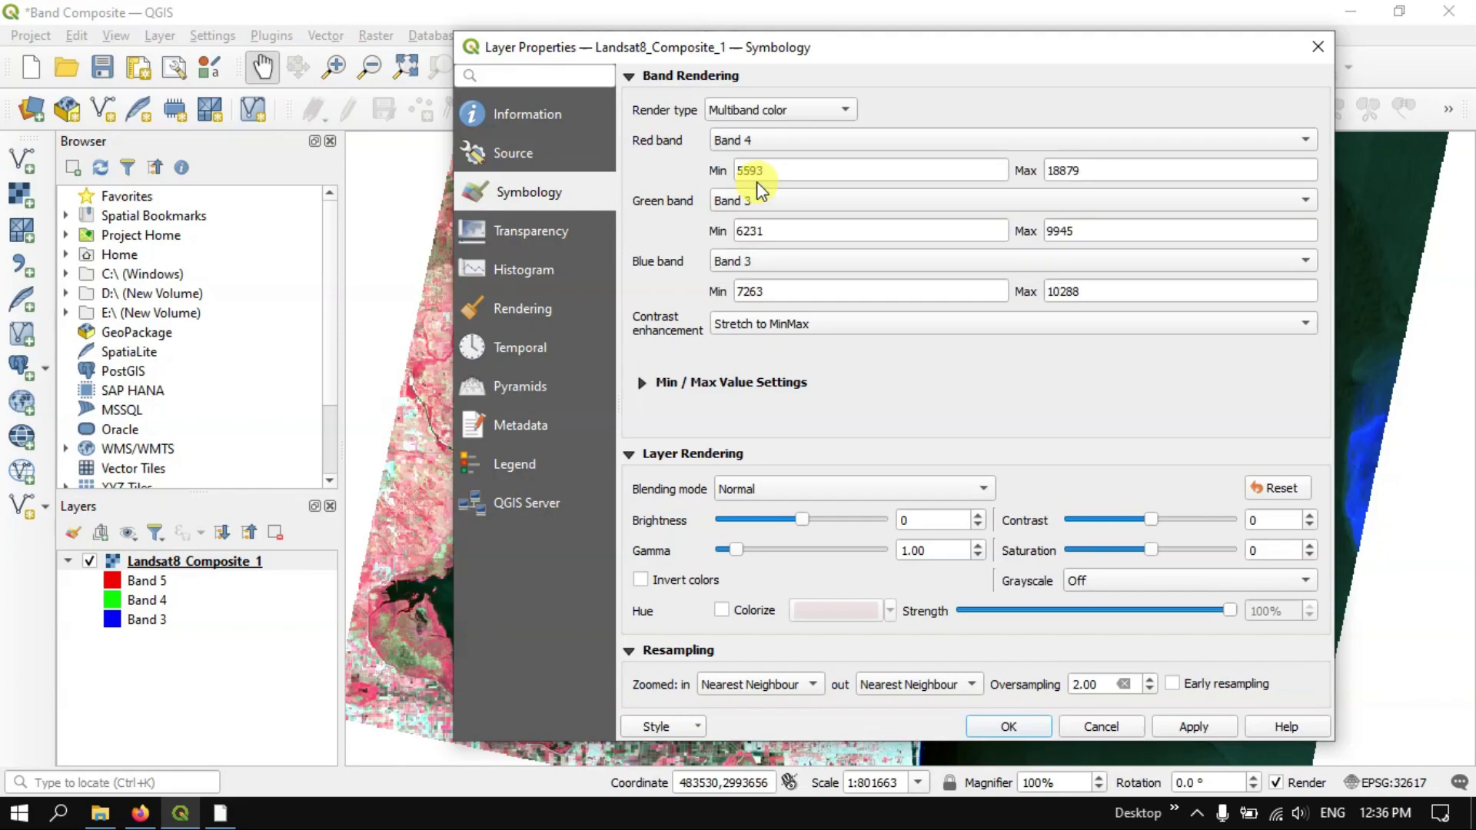
click(750, 265)
click(750, 241)
click(1187, 725)
click(1008, 726)
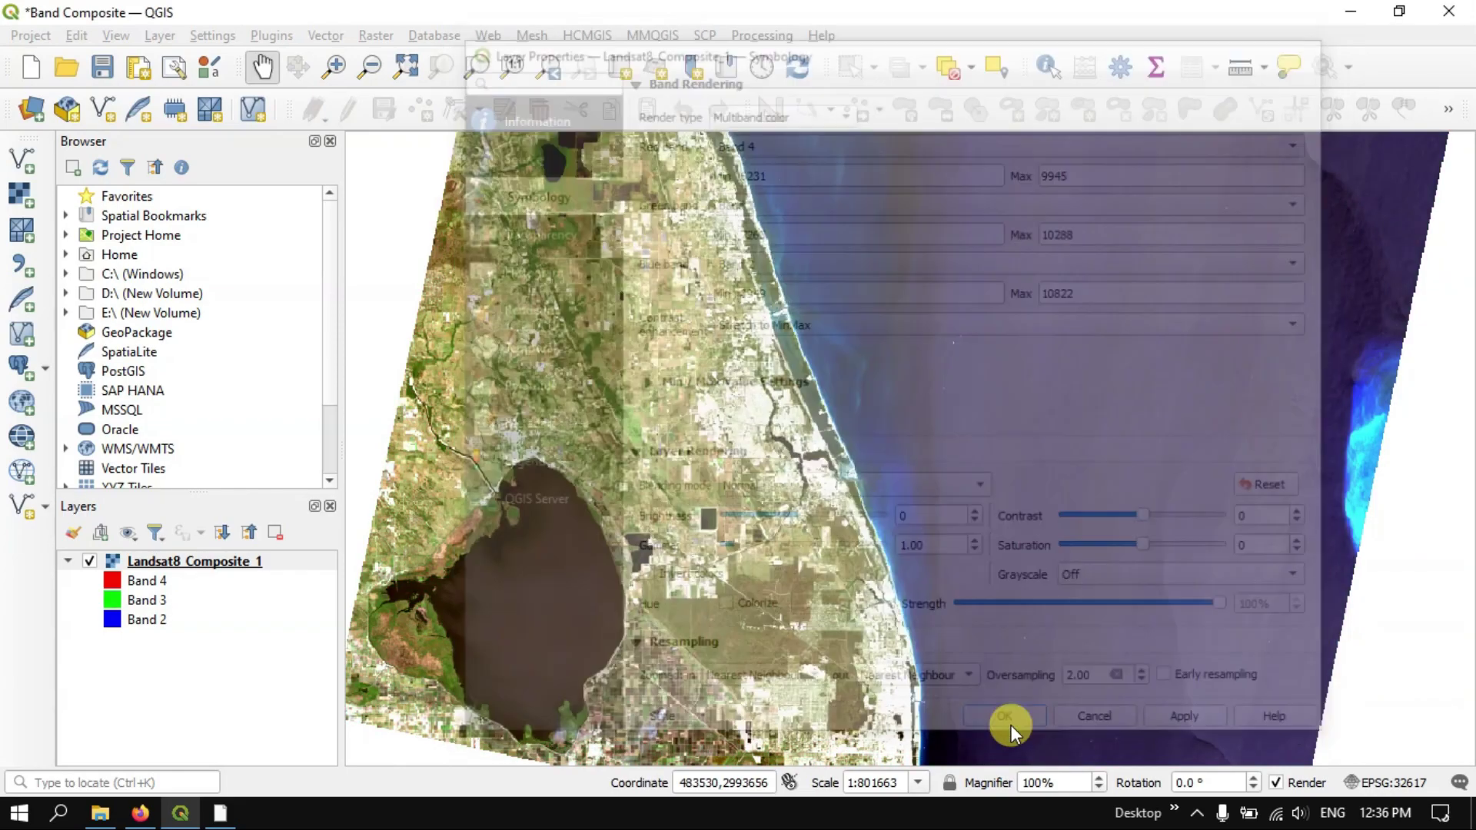
- Examine the natural color composite around the lake, the farmland, the urban areas and the coastline
drag(993, 517, 1048, 380)
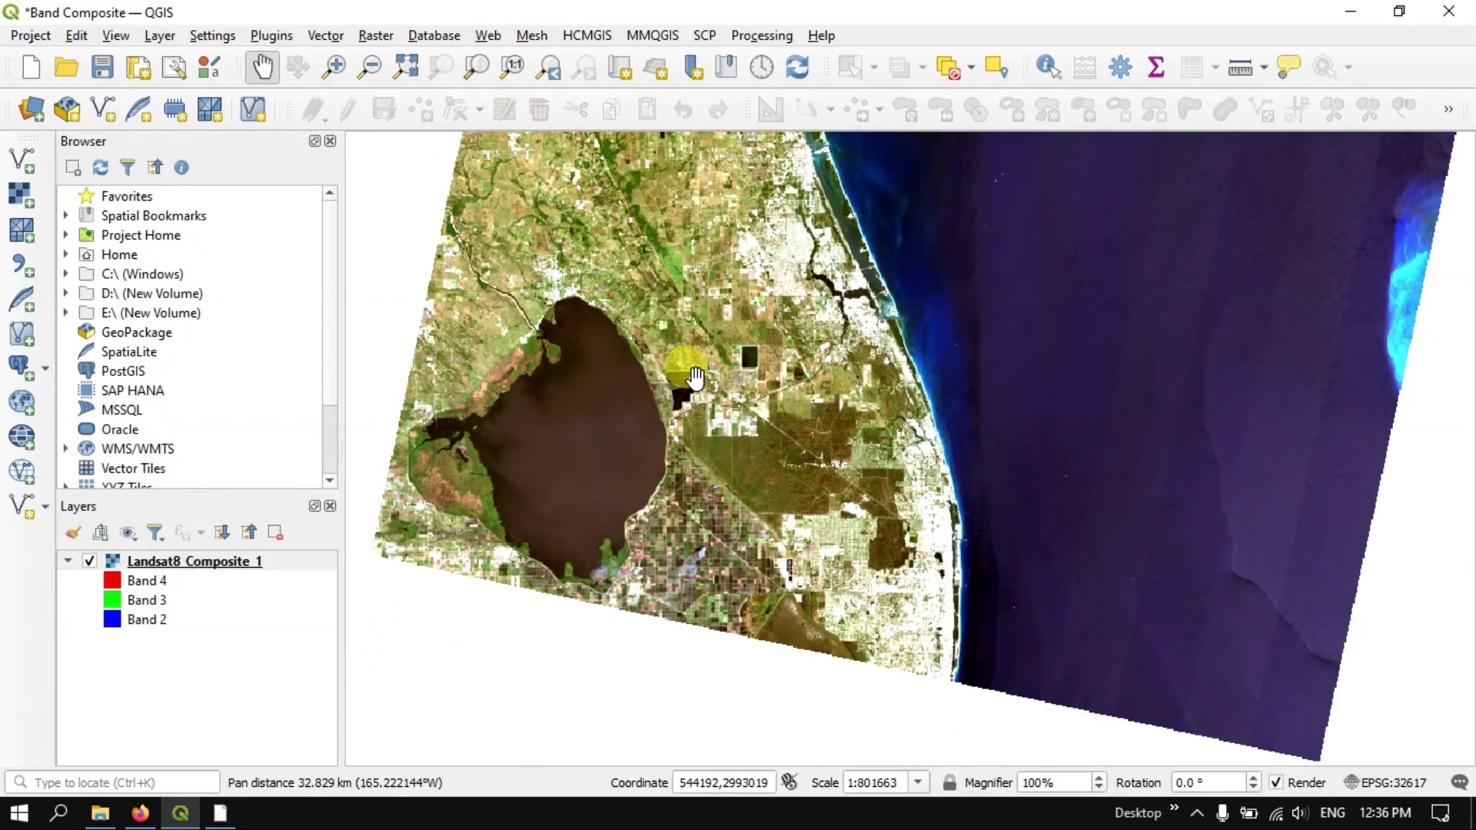
scroll(684, 354, up, 2)
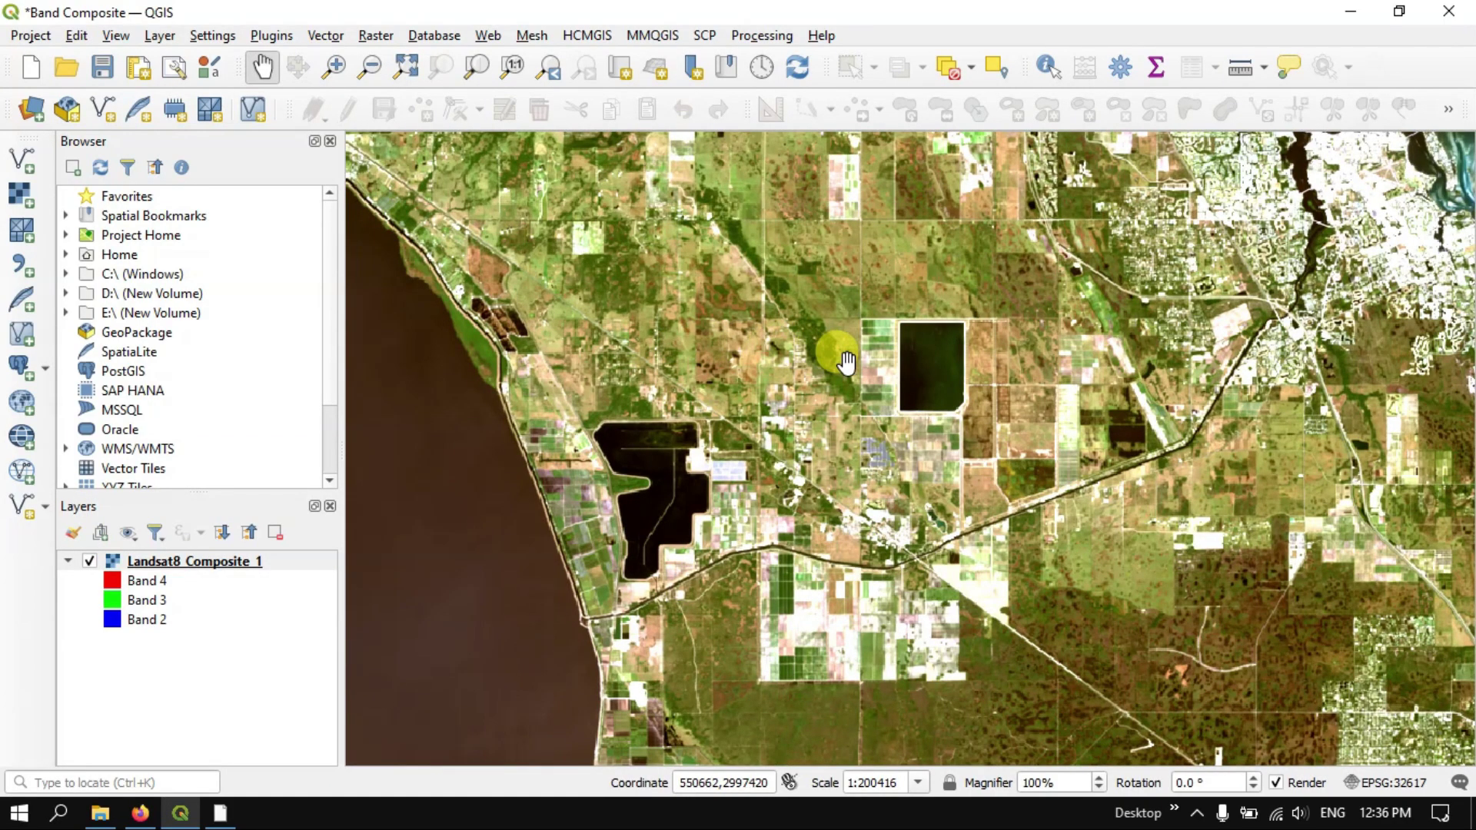
scroll(837, 353, down, 2)
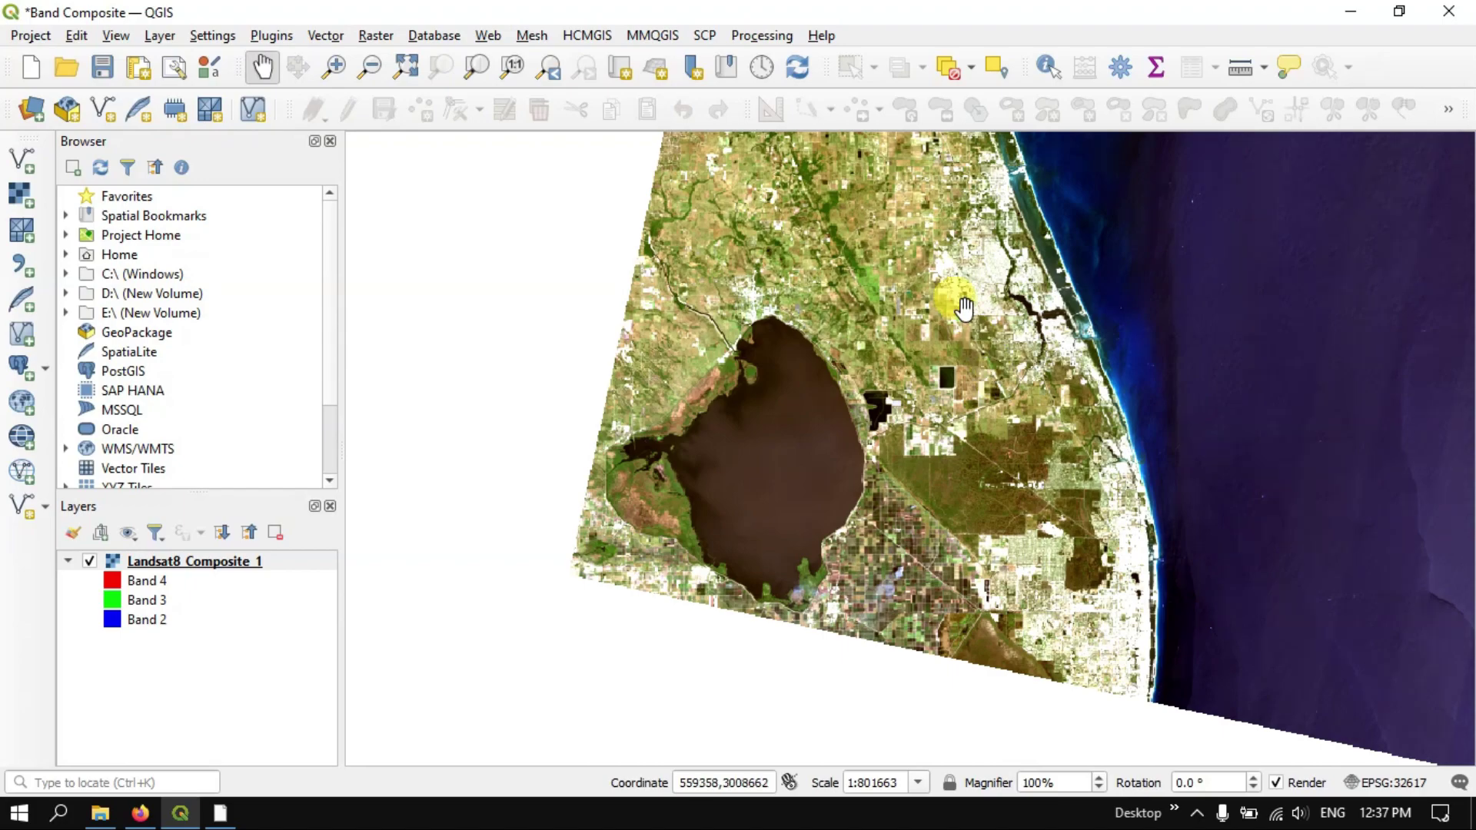
scroll(796, 189, up, 2)
scroll(872, 249, up, 1)
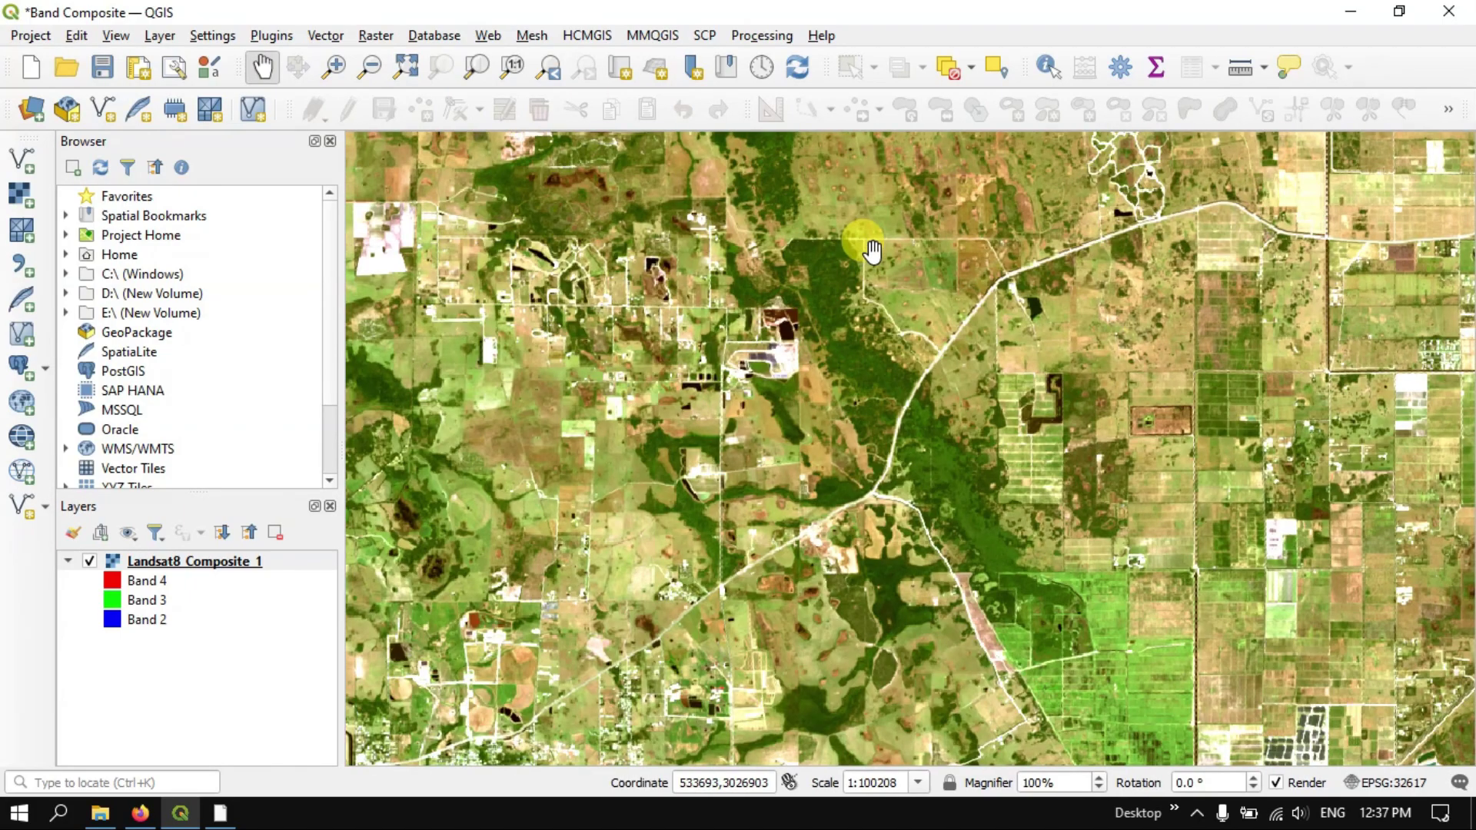
scroll(891, 349, up, 1)
scroll(894, 355, down, 3)
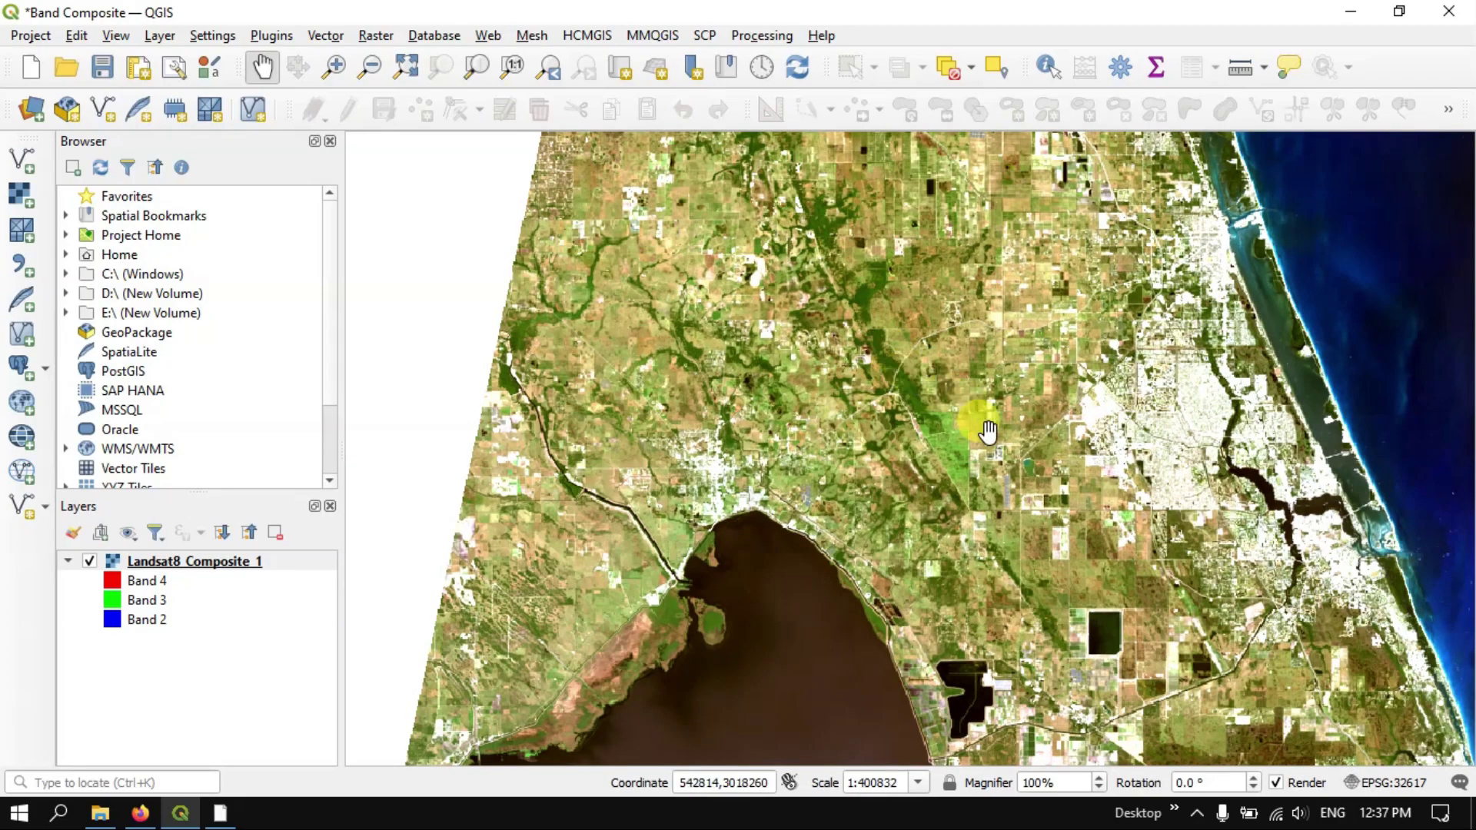
drag(1018, 535, 984, 377)
drag(1093, 394, 864, 407)
scroll(889, 280, up, 2)
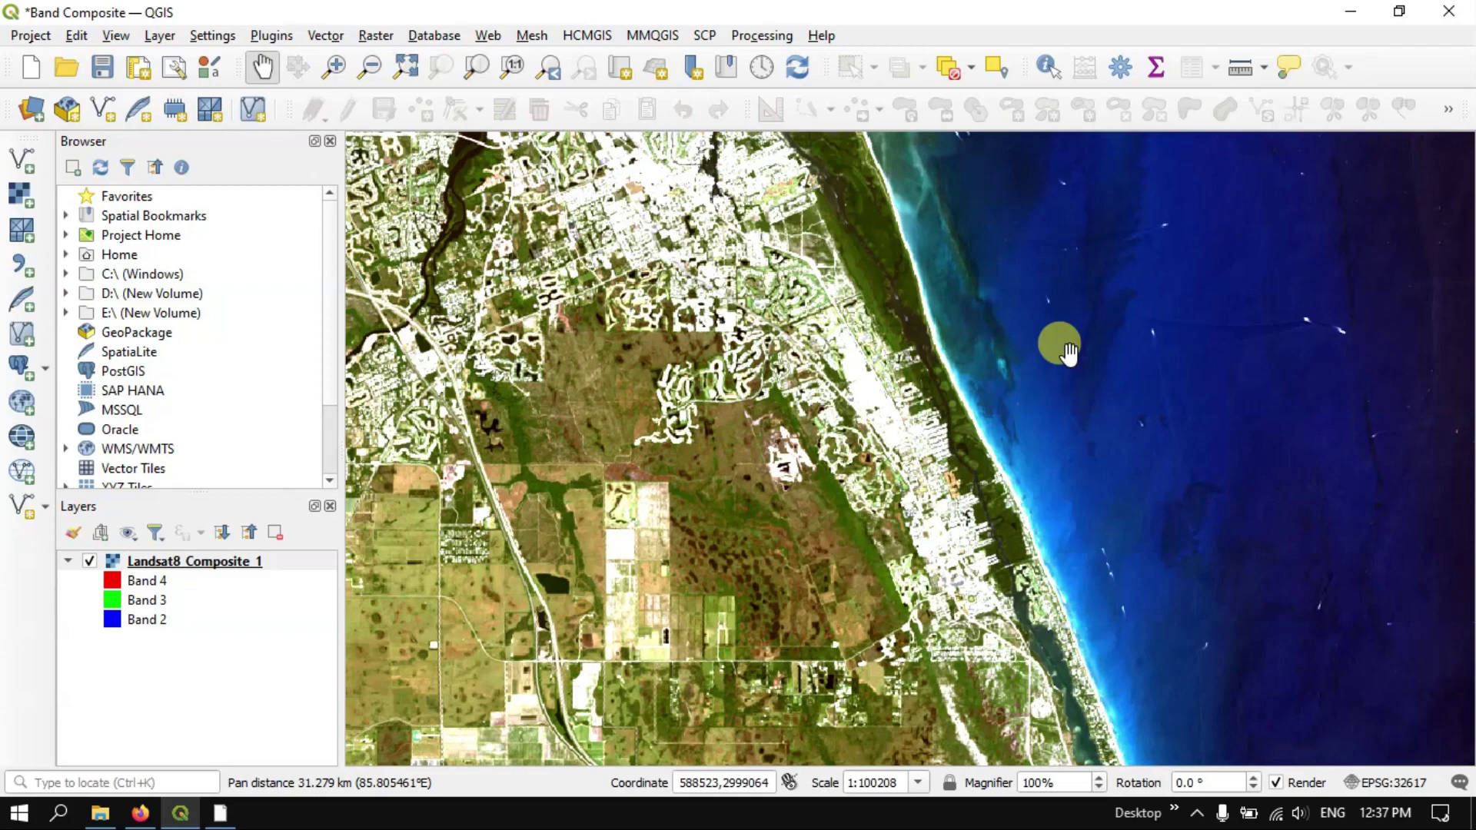
drag(1129, 543, 1128, 429)
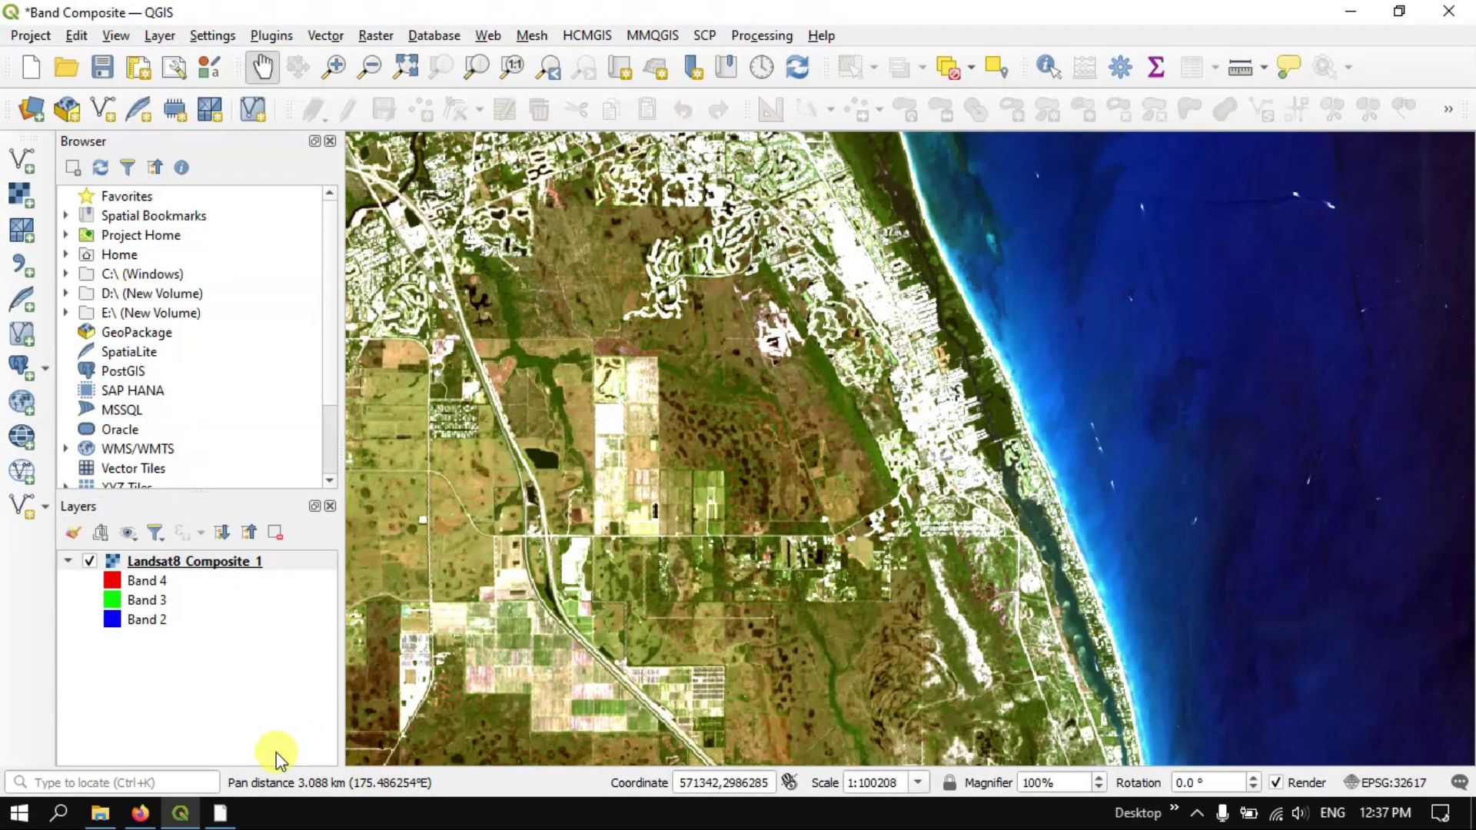
- Look up the False Color (urban) band combination in the Esri article in Firefox, and return to QGIS
click(140, 813)
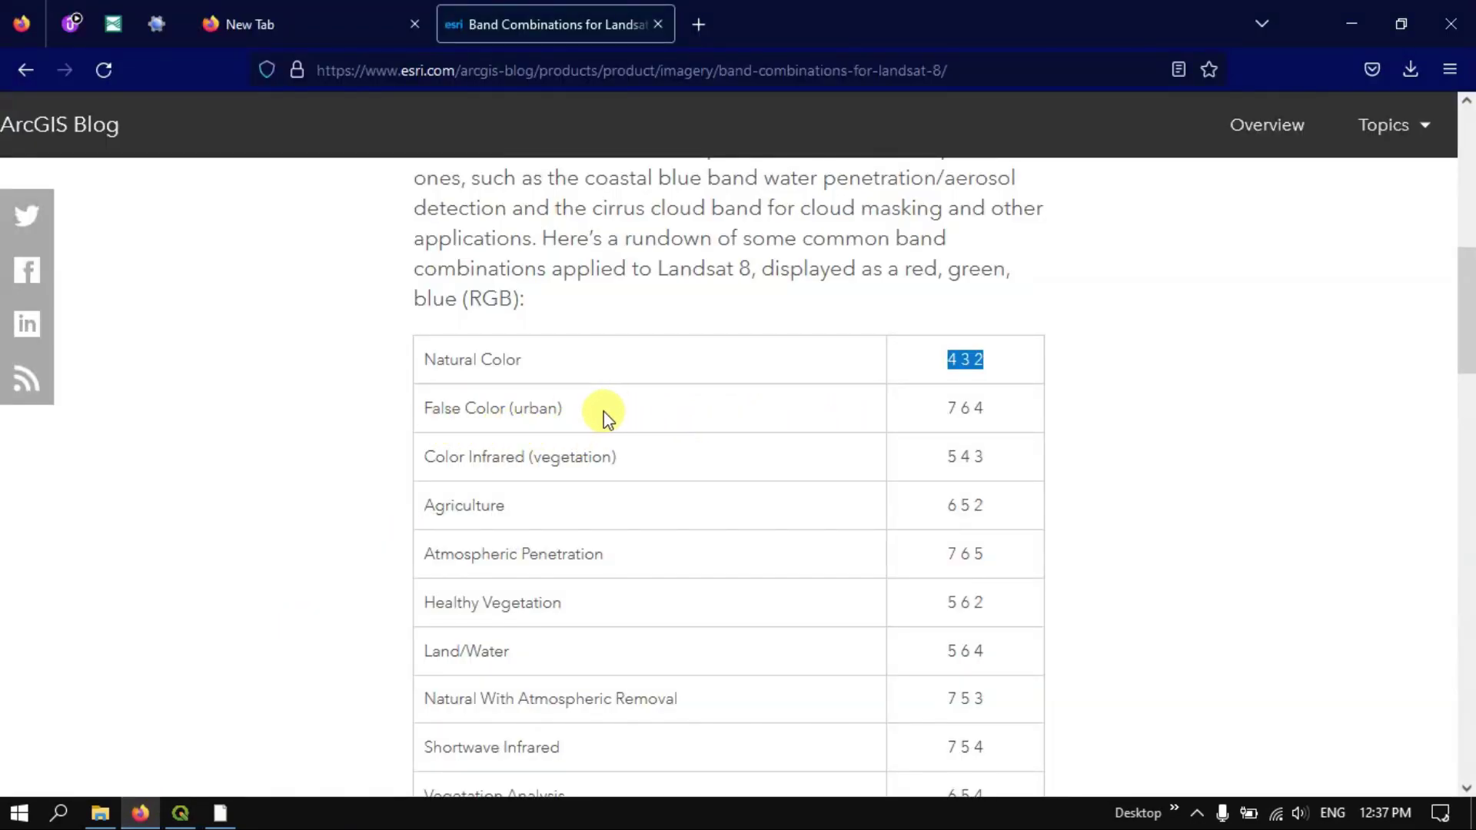
drag(515, 409, 547, 409)
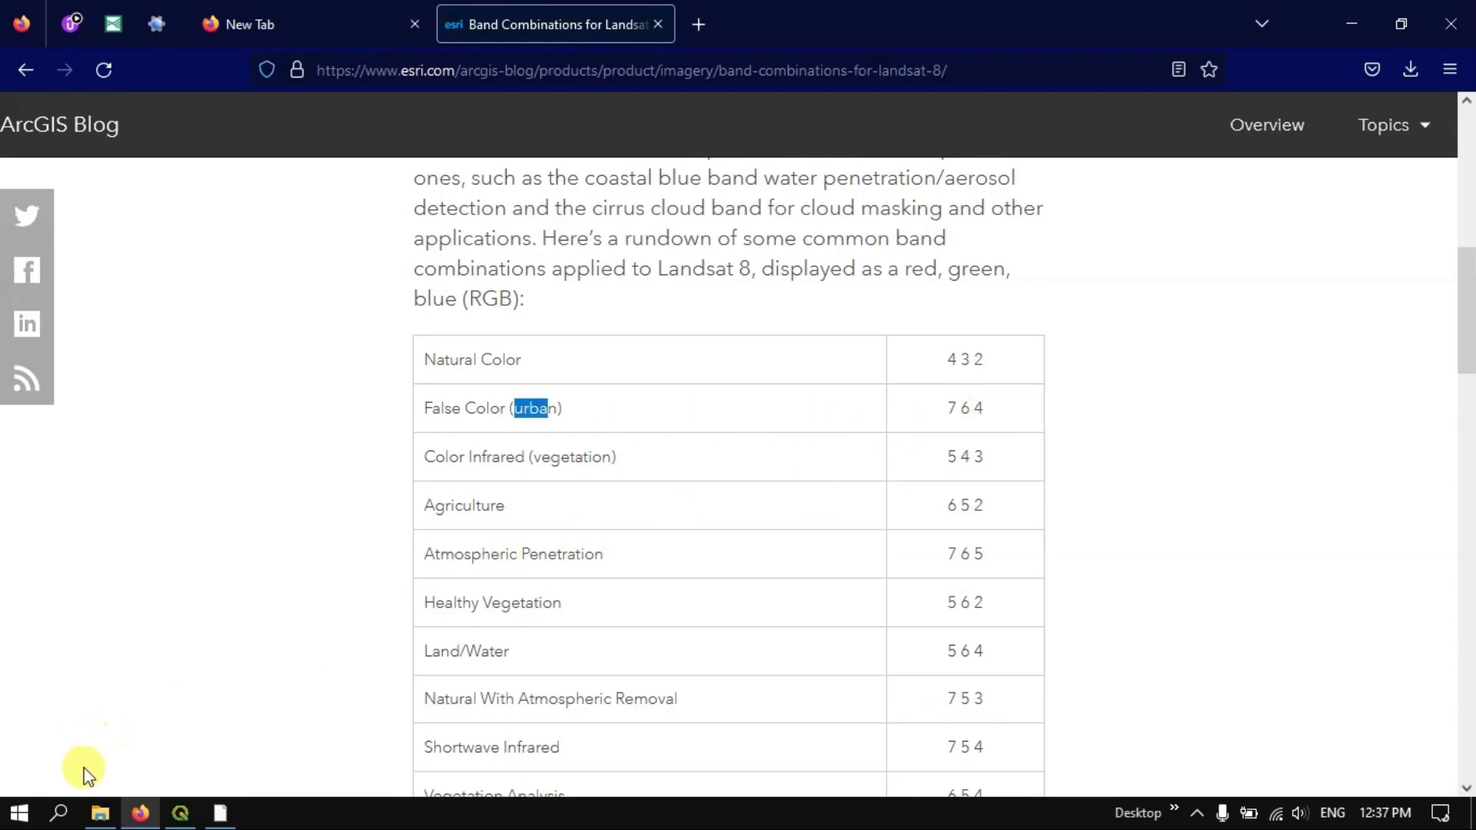
click(180, 814)
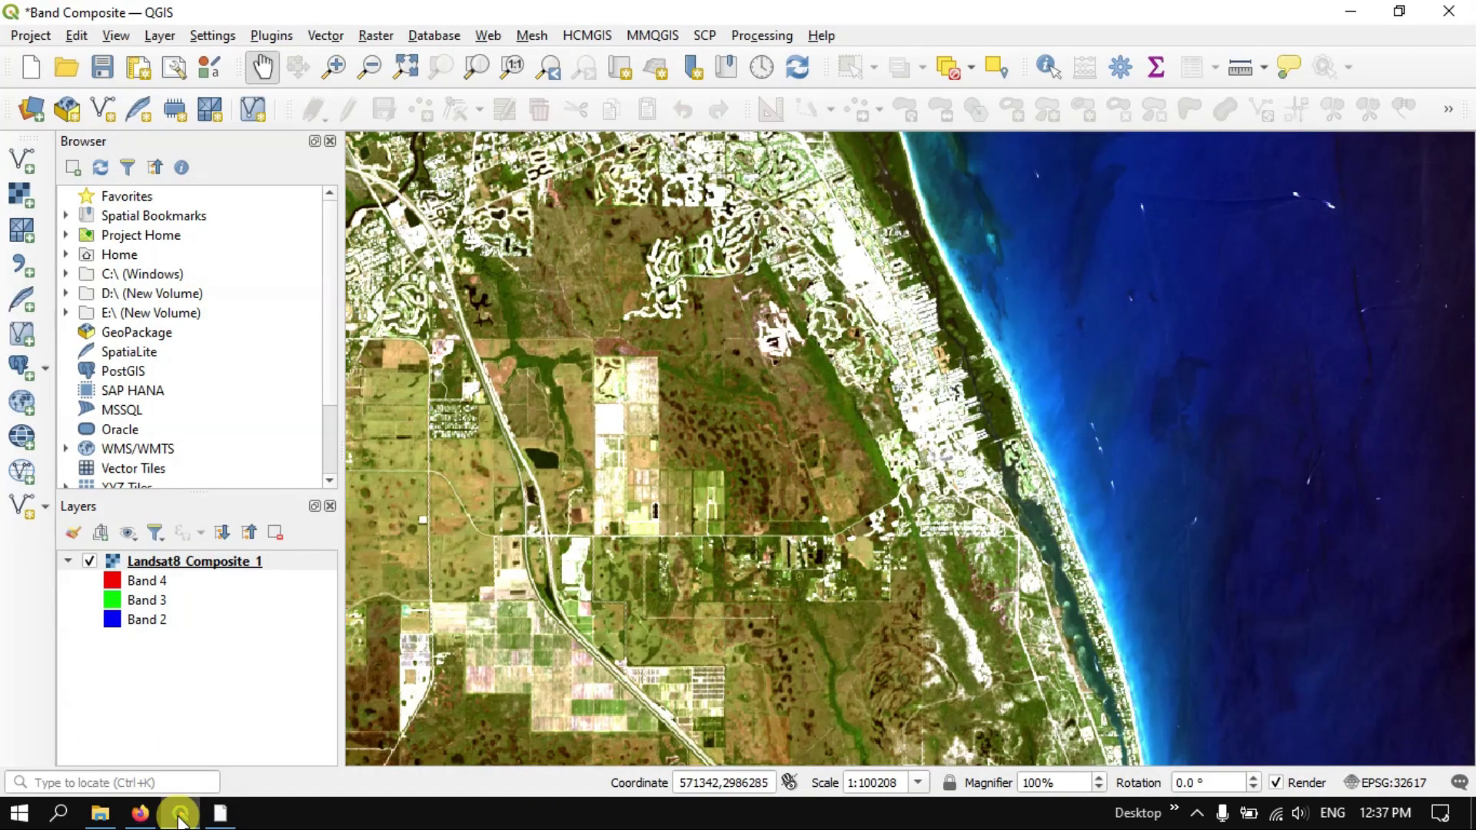
- In the Landsat8_Composite_1 symbology, choose Band 7 for red, Band 6 for green and Band 4 for blue
right_click(204, 558)
click(255, 550)
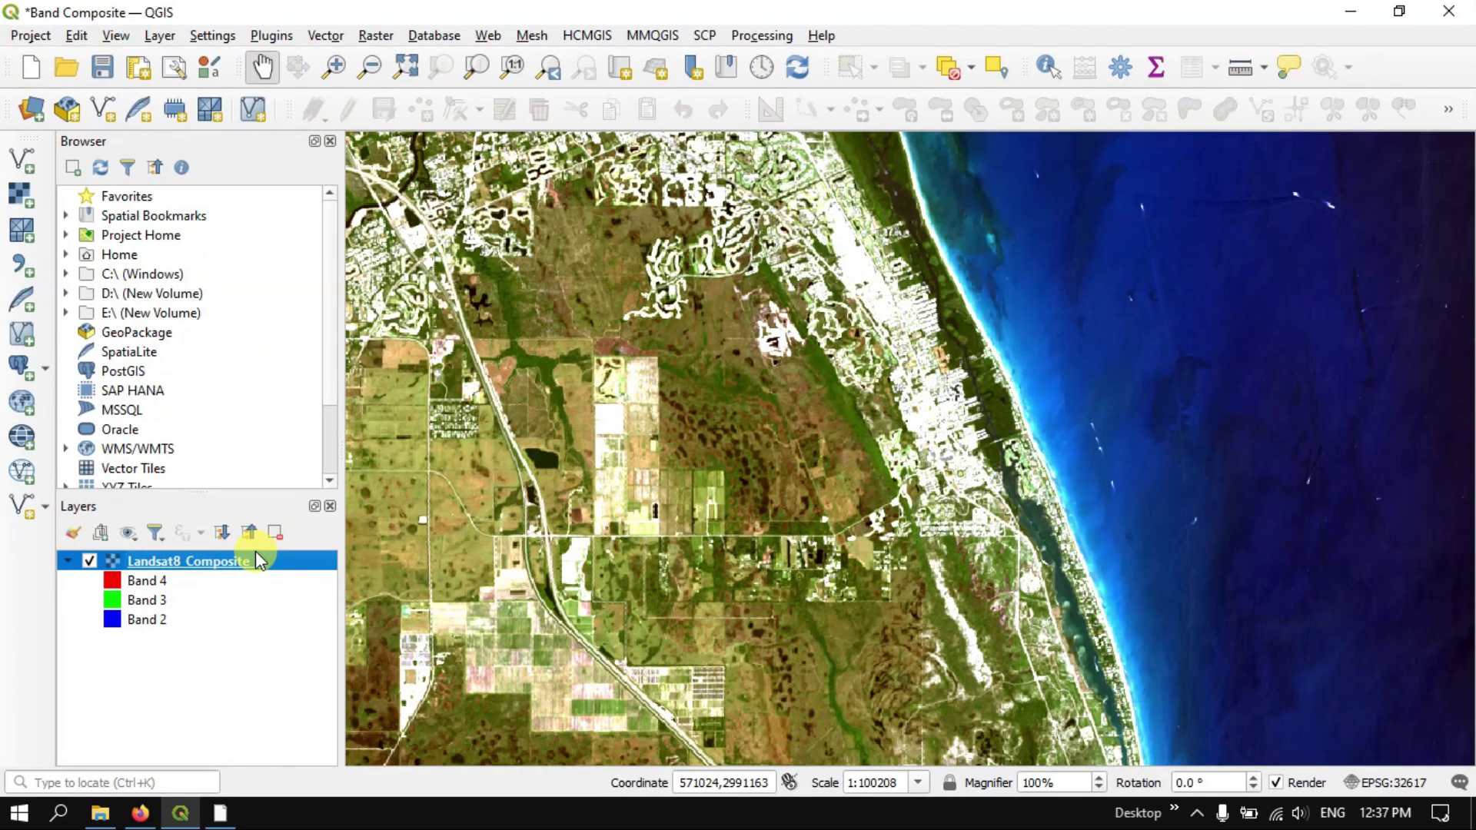
click(750, 140)
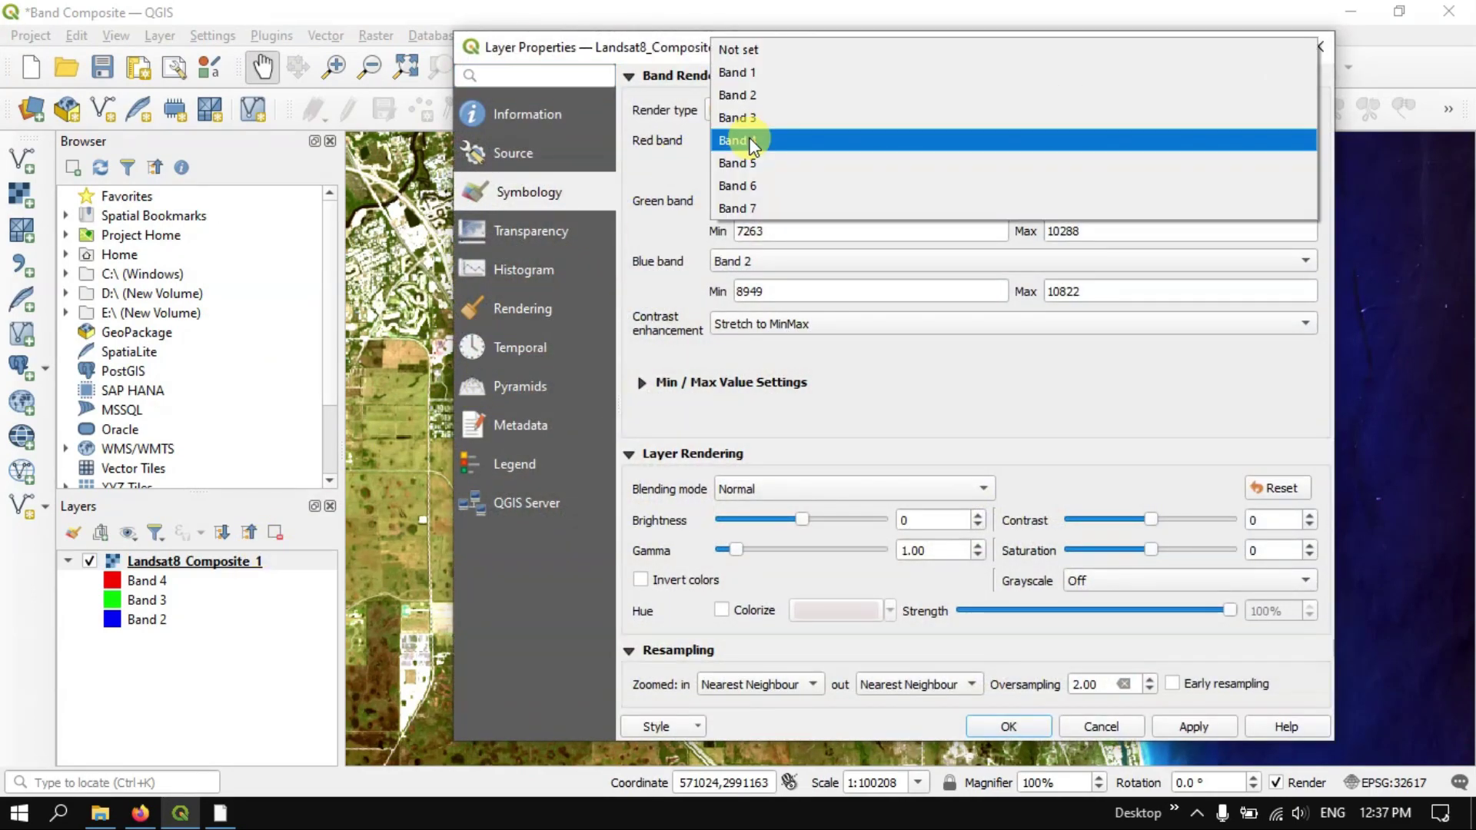
click(761, 209)
click(757, 200)
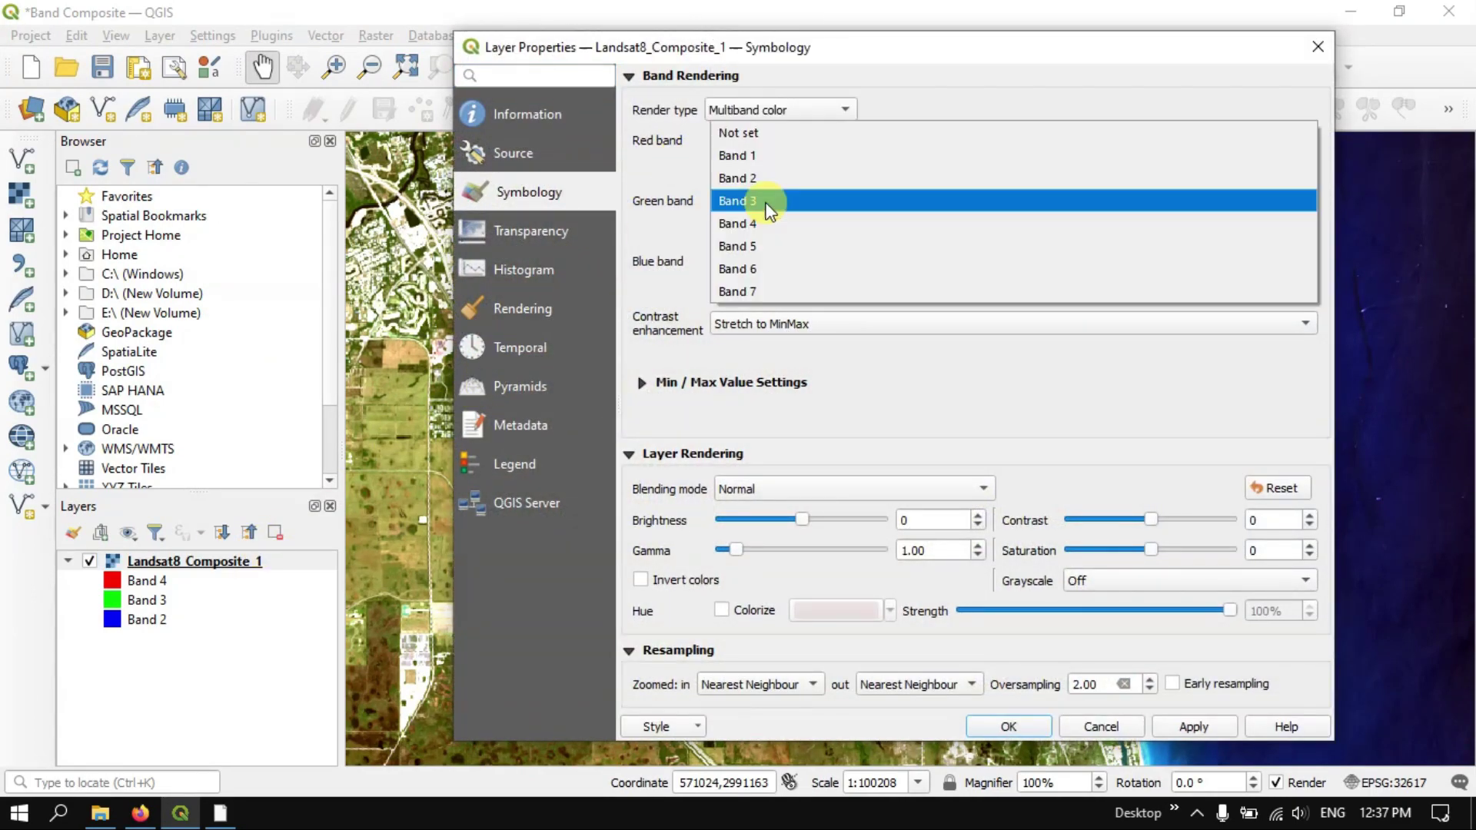
click(764, 267)
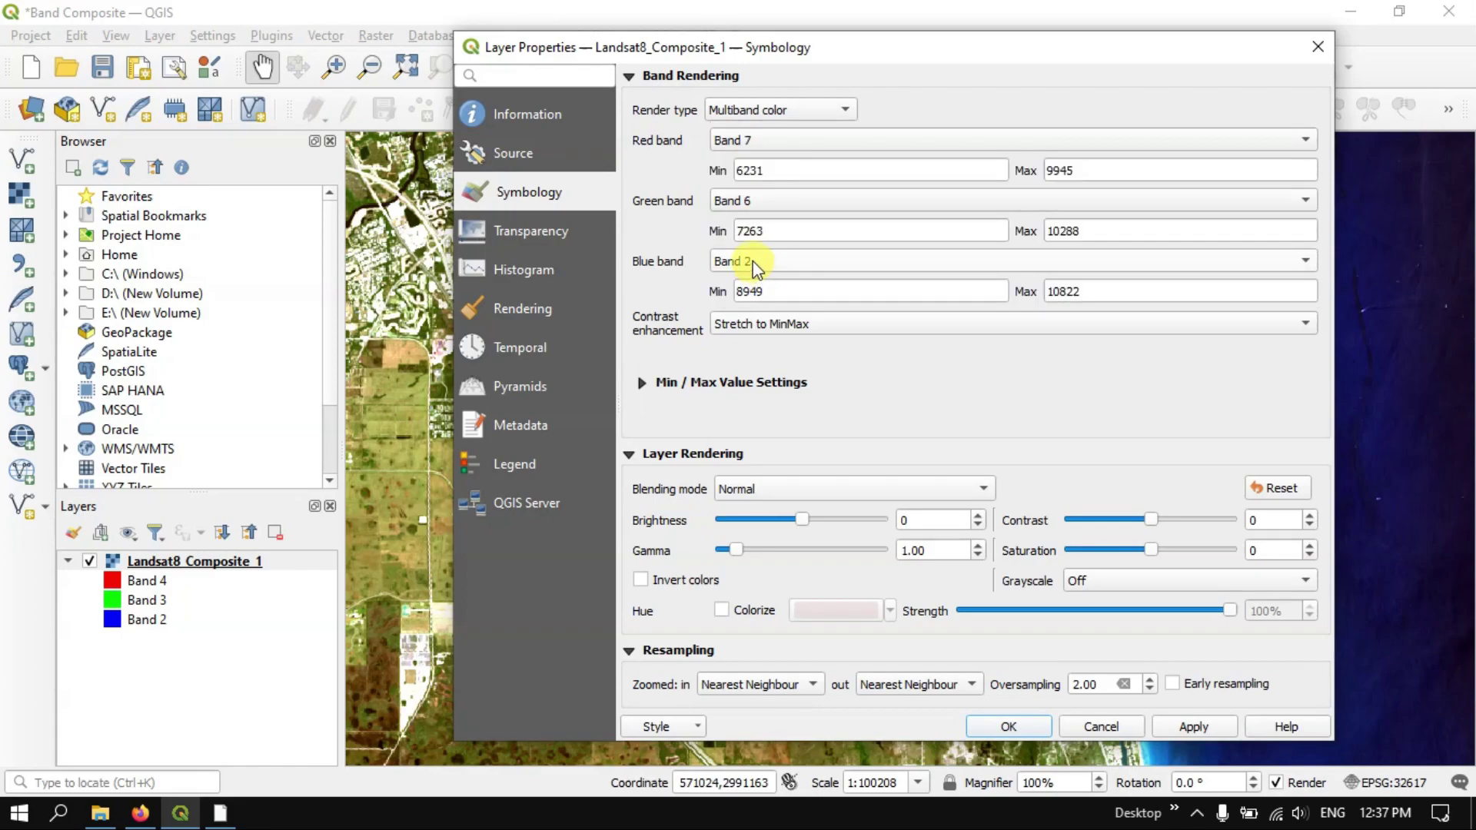
click(757, 261)
click(759, 314)
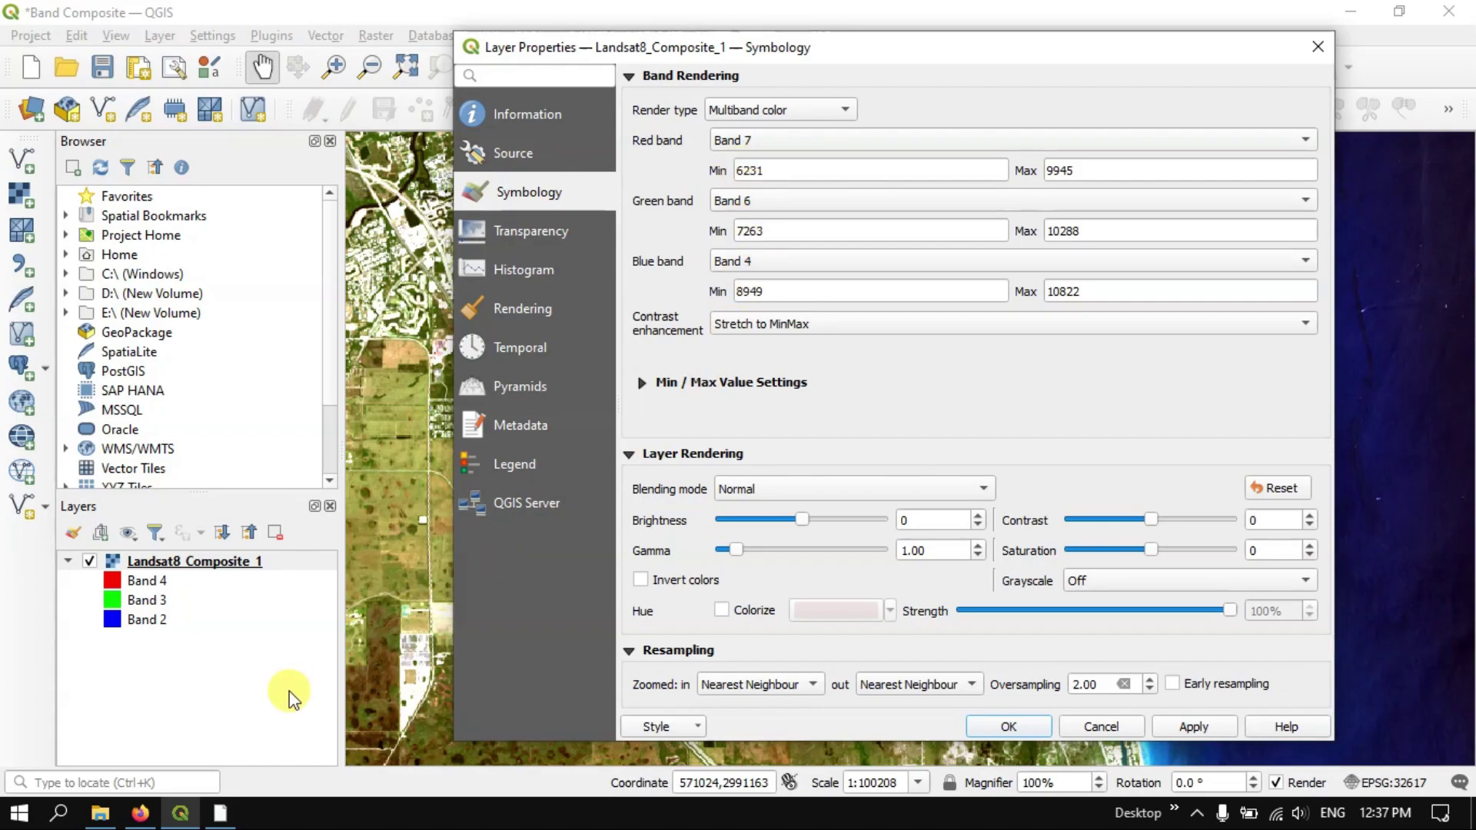
- Check the Landsat 8-9 band designations on the USGS page in Firefox, and apply the 7-6-4 band combination to the layer in QGIS
click(140, 812)
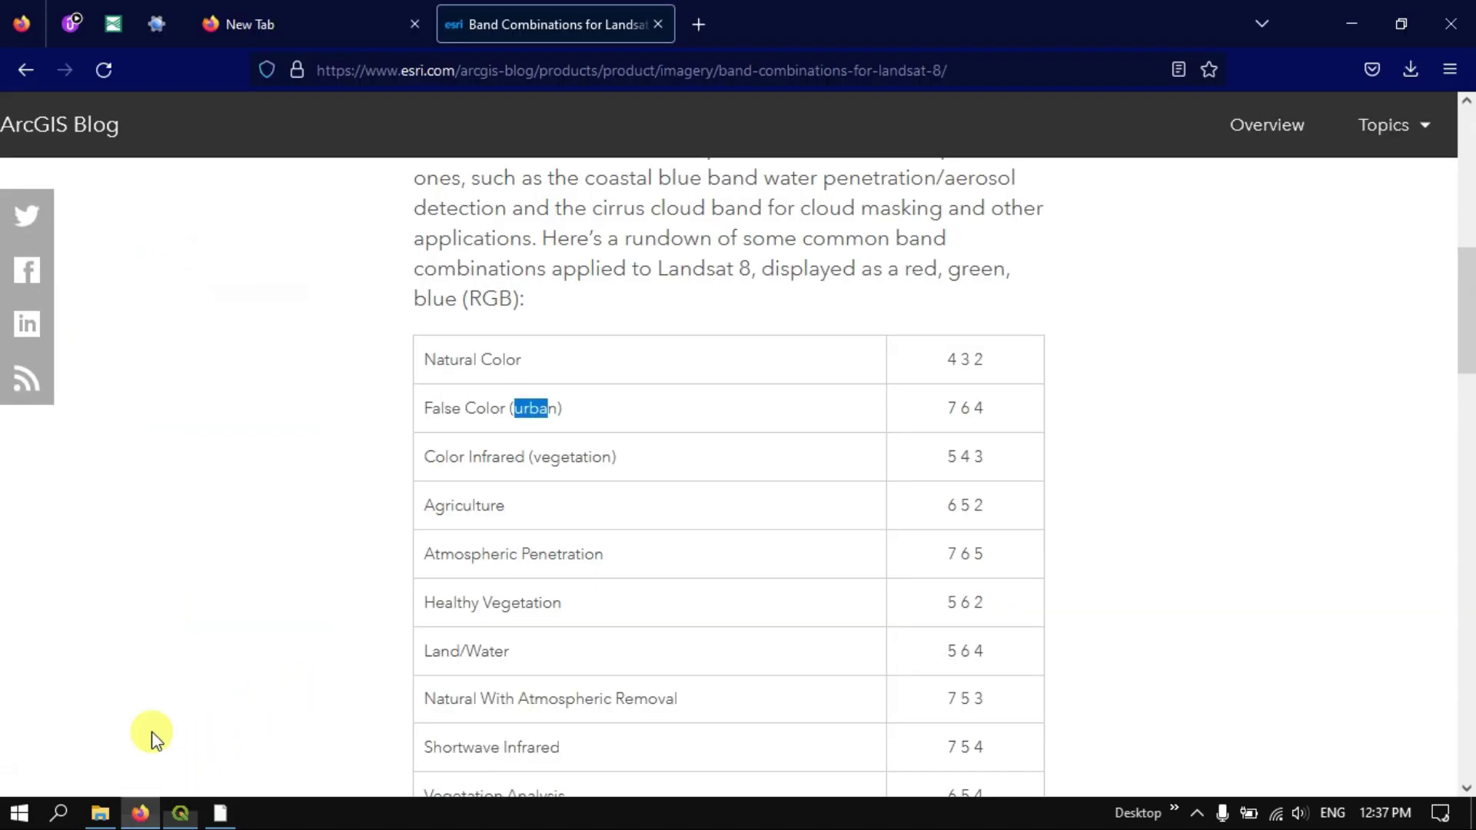
click(113, 21)
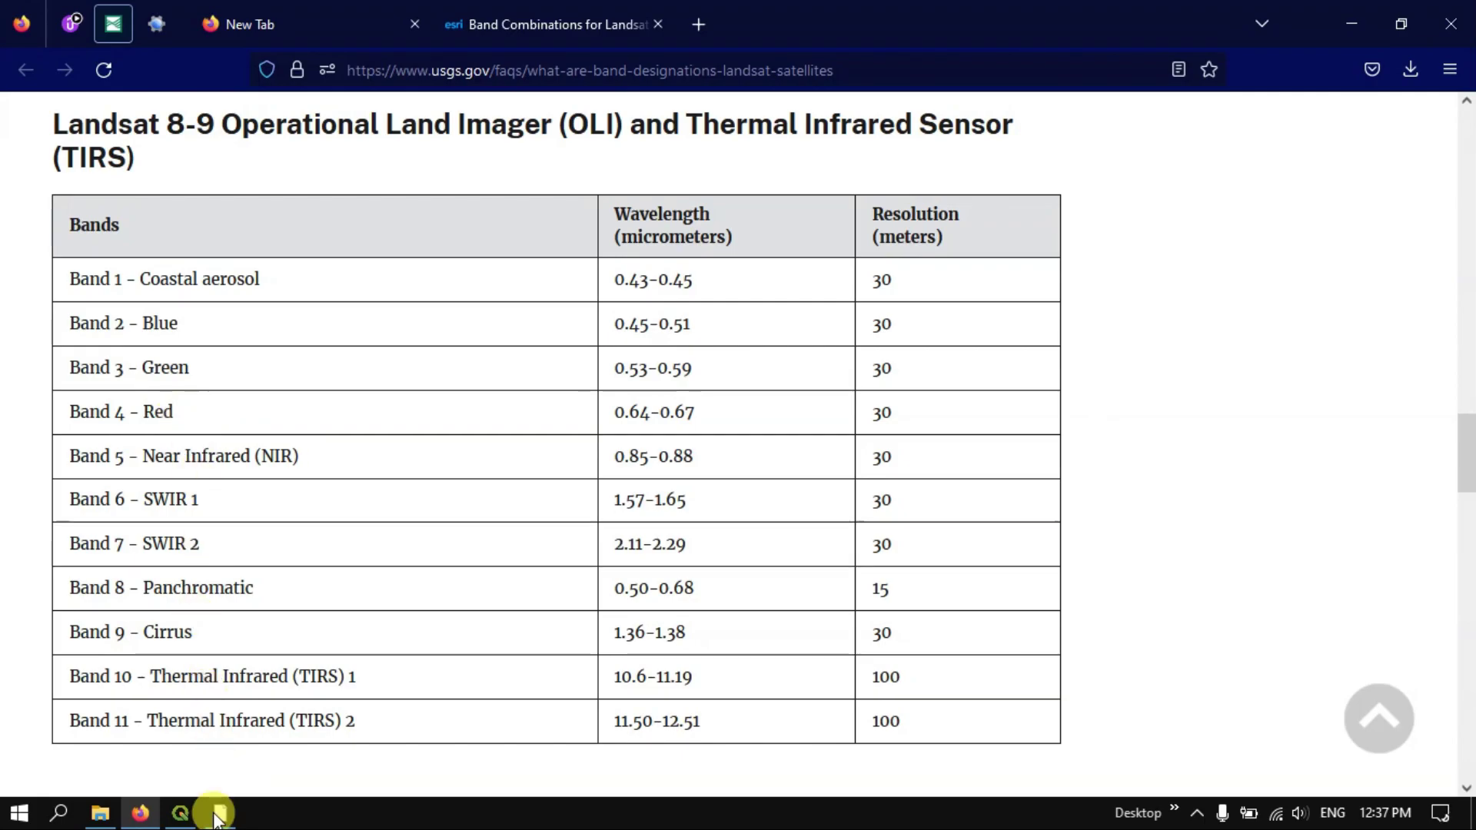
click(185, 822)
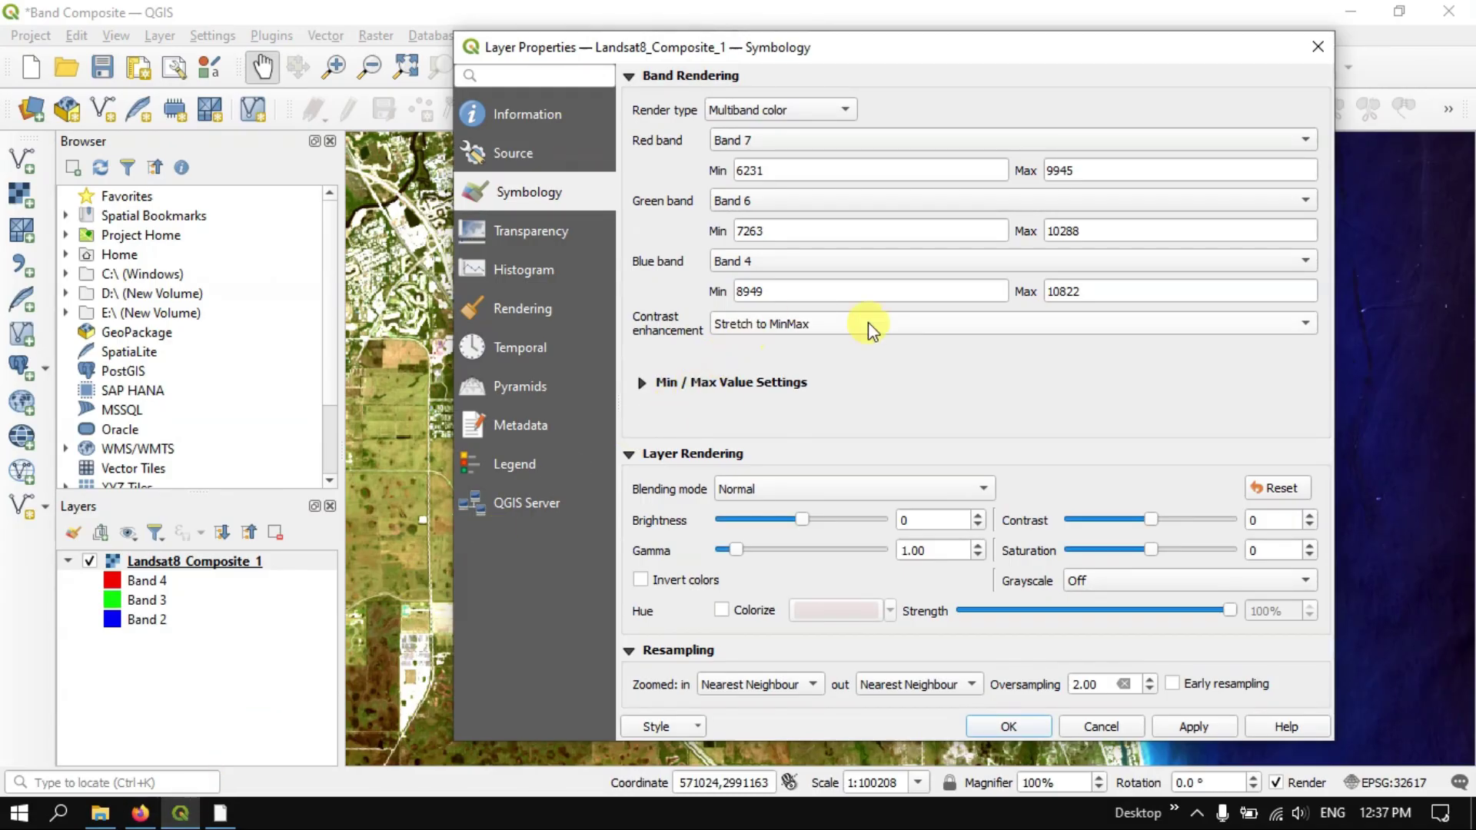
click(1199, 727)
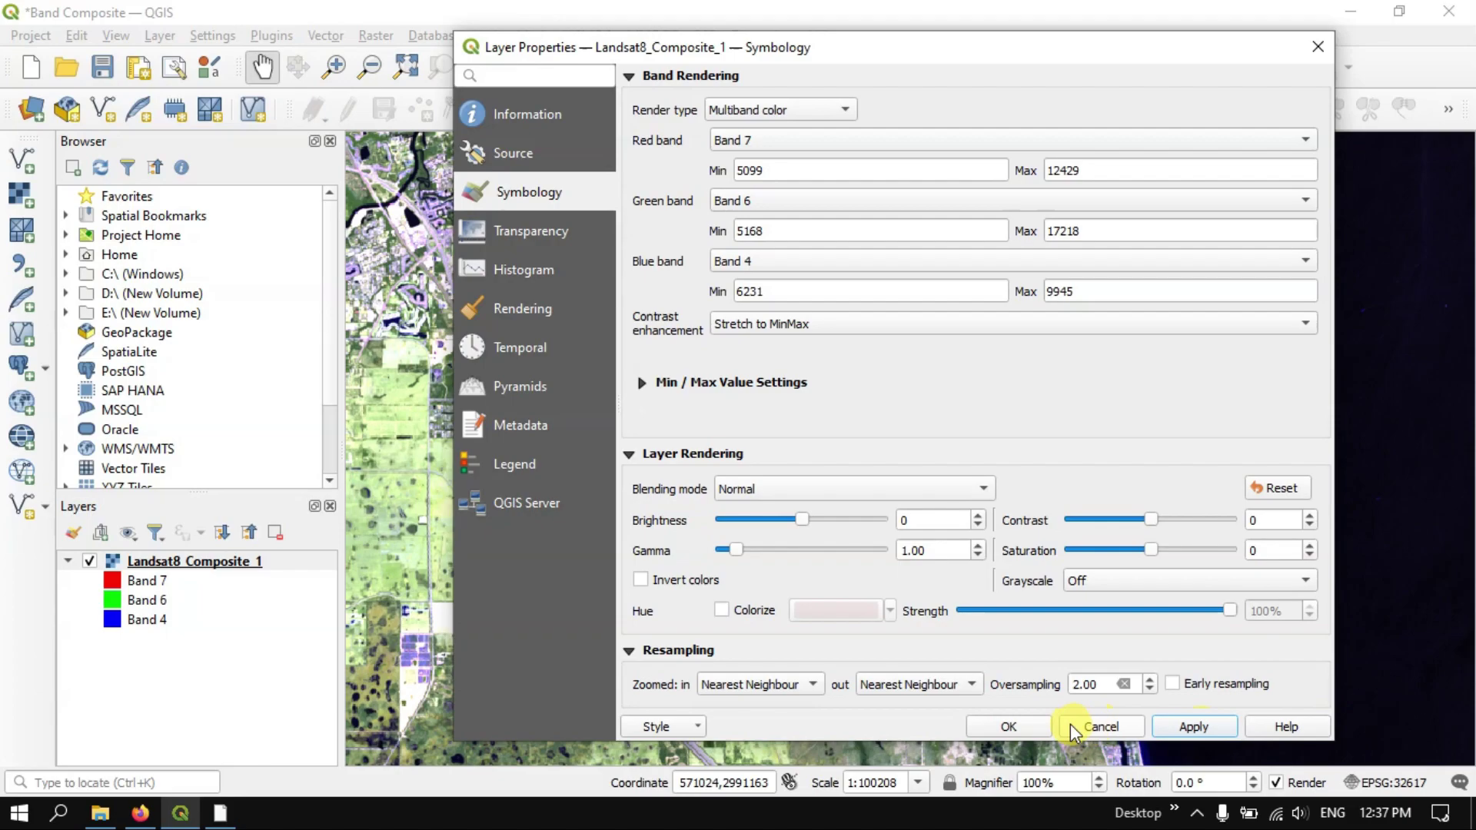
- Close the layer properties and examine the urban false color composite around the river inlet and the built-up coast north of the farmland
click(1009, 726)
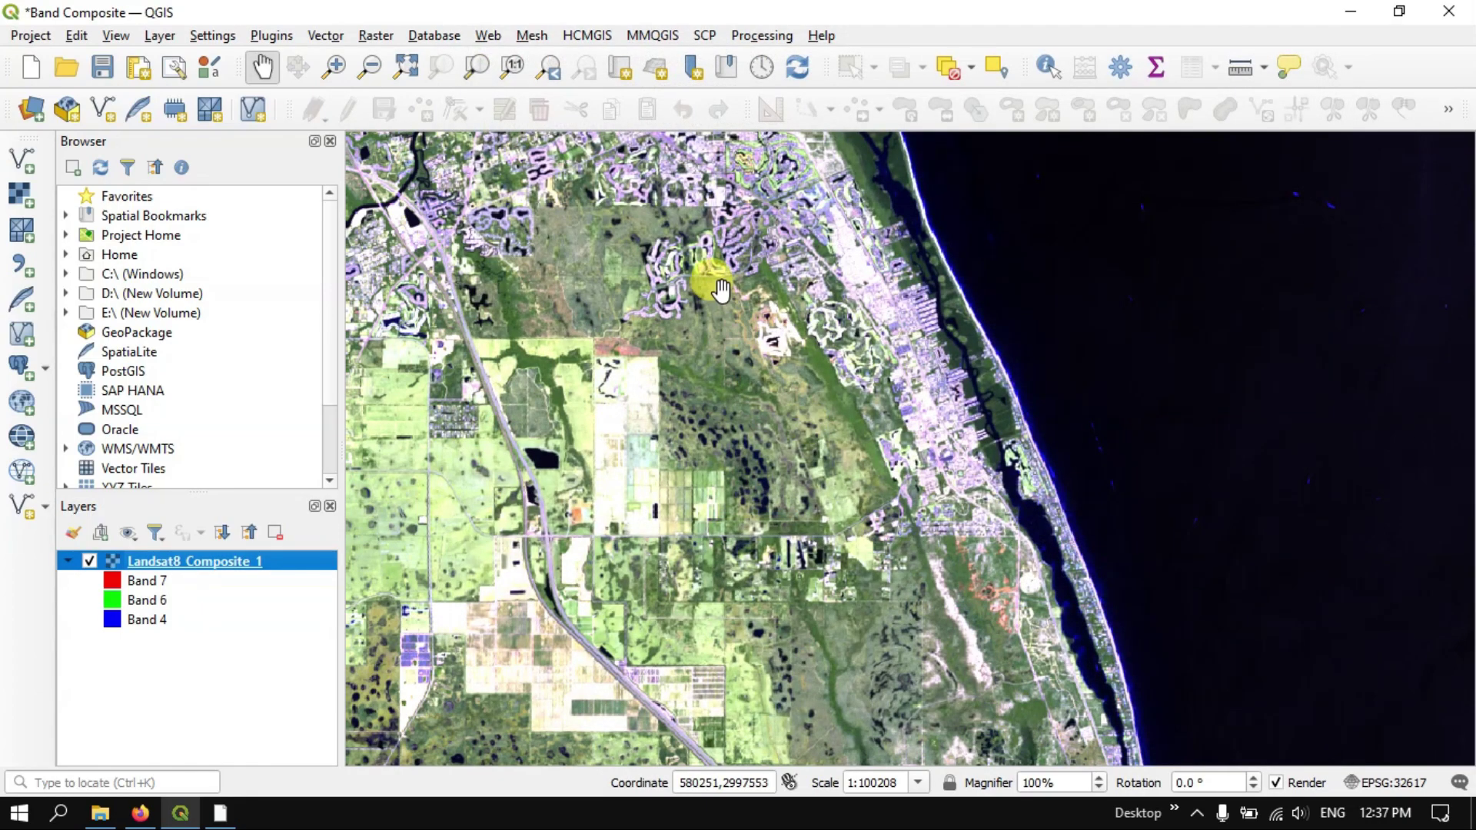
scroll(715, 286, down, 1)
drag(749, 231, 883, 418)
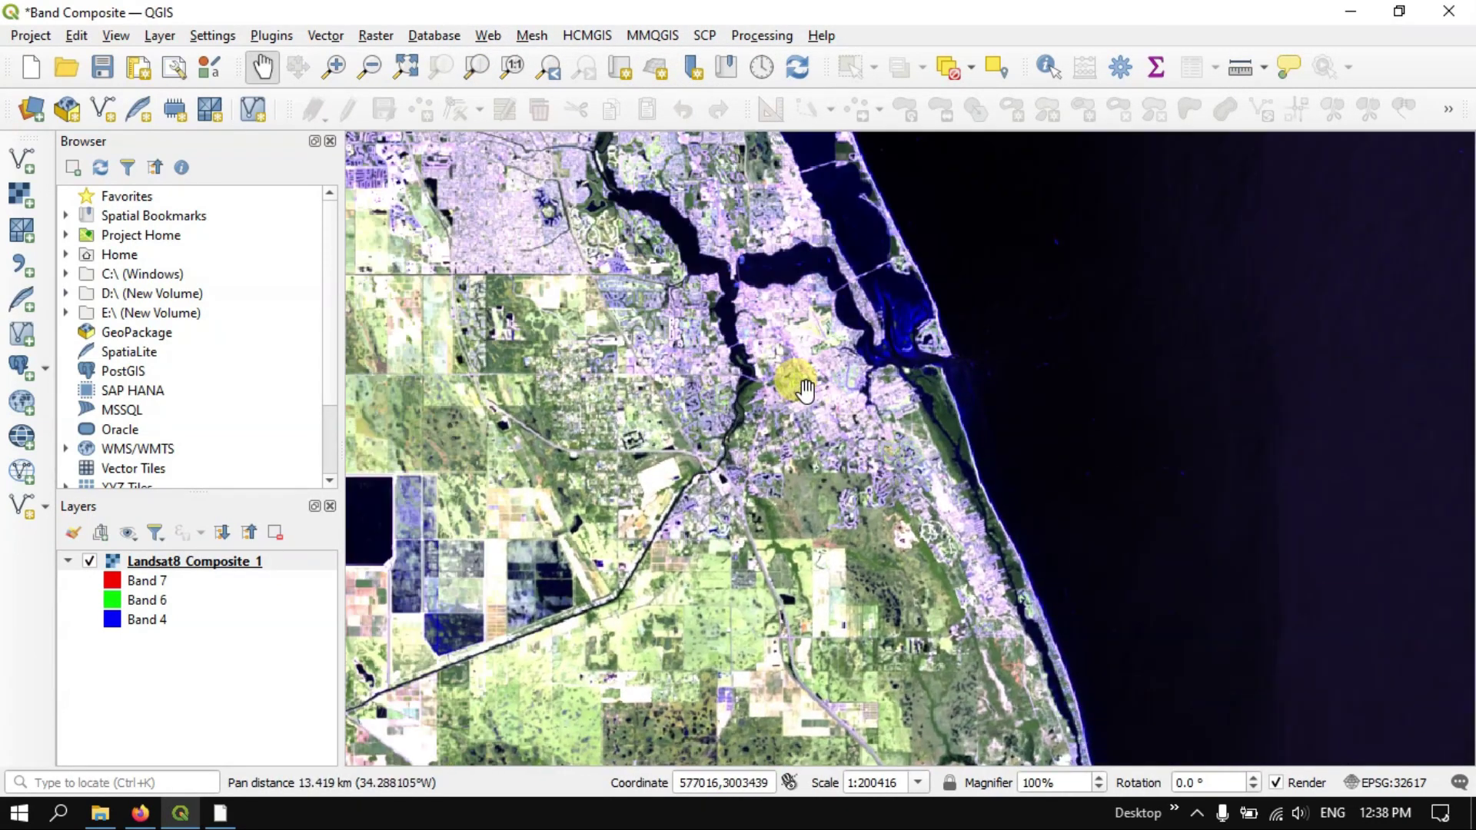
scroll(784, 347, up, 2)
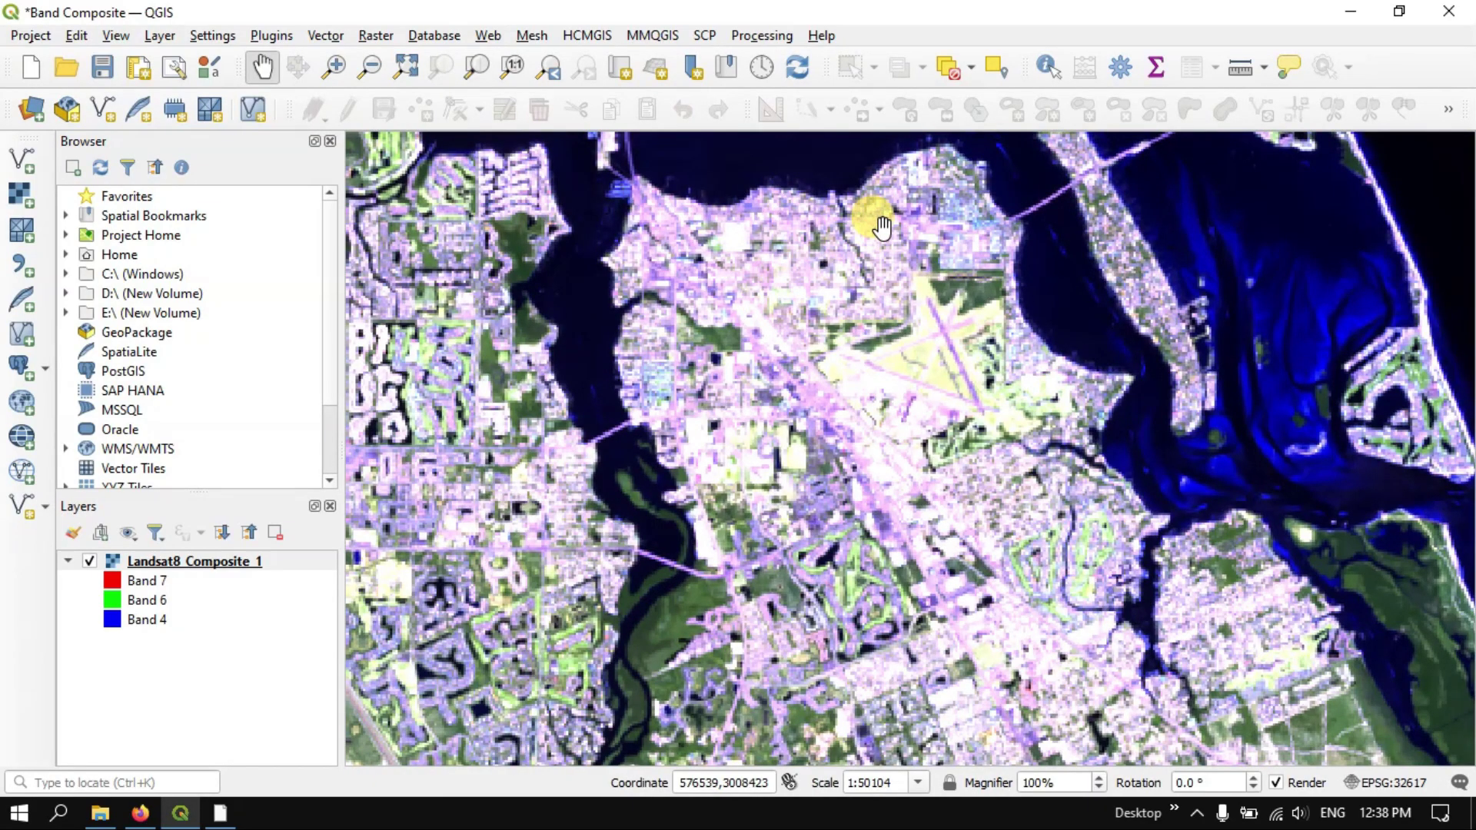
scroll(771, 309, down, 2)
scroll(644, 224, up, 2)
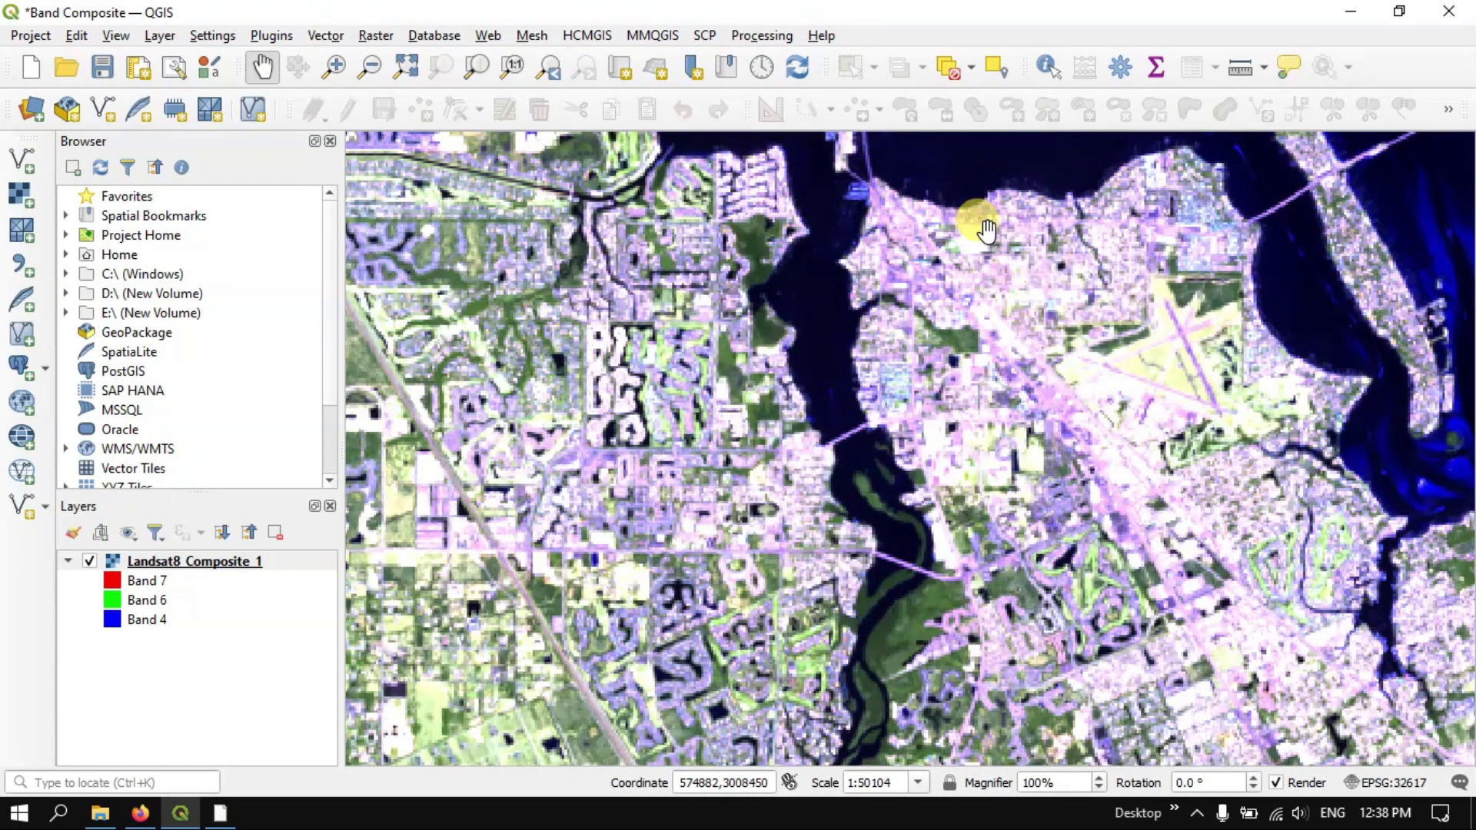
scroll(950, 234, up, 1)
scroll(858, 230, down, 4)
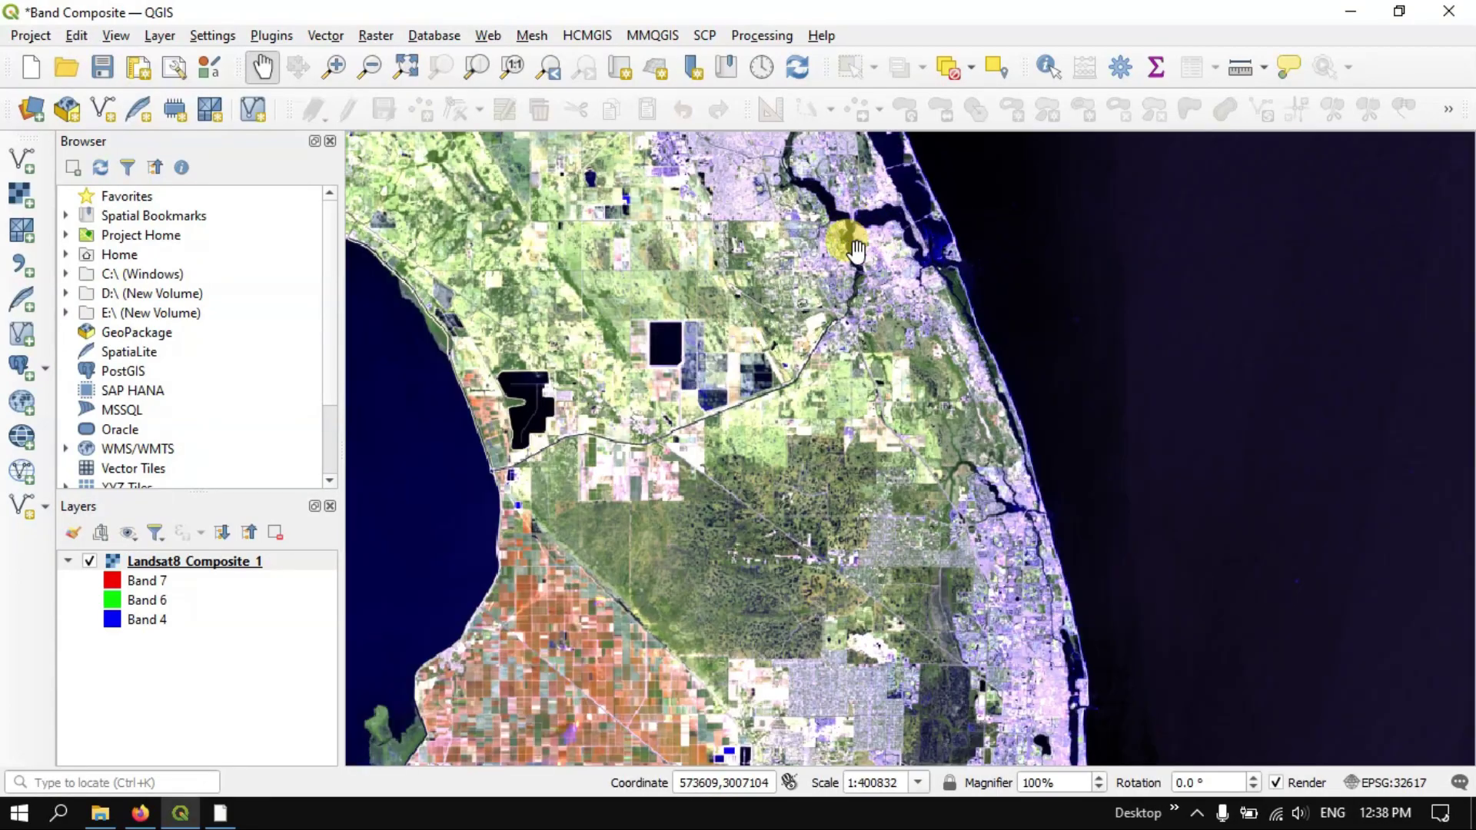
drag(850, 475, 864, 203)
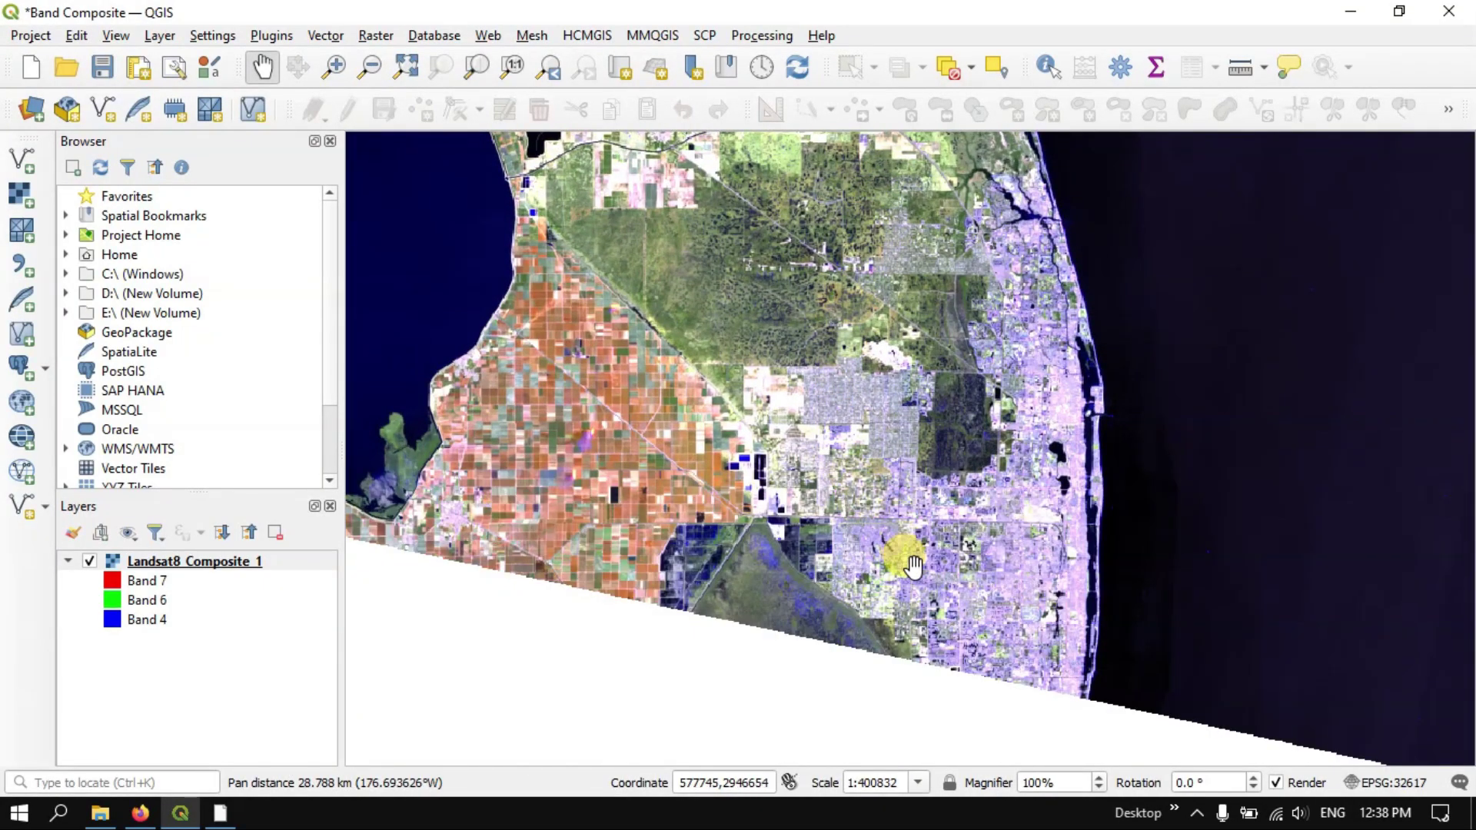
- Examine the dense residential areas and road network along the southern coast in the urban false color composite
scroll(899, 555, up, 2)
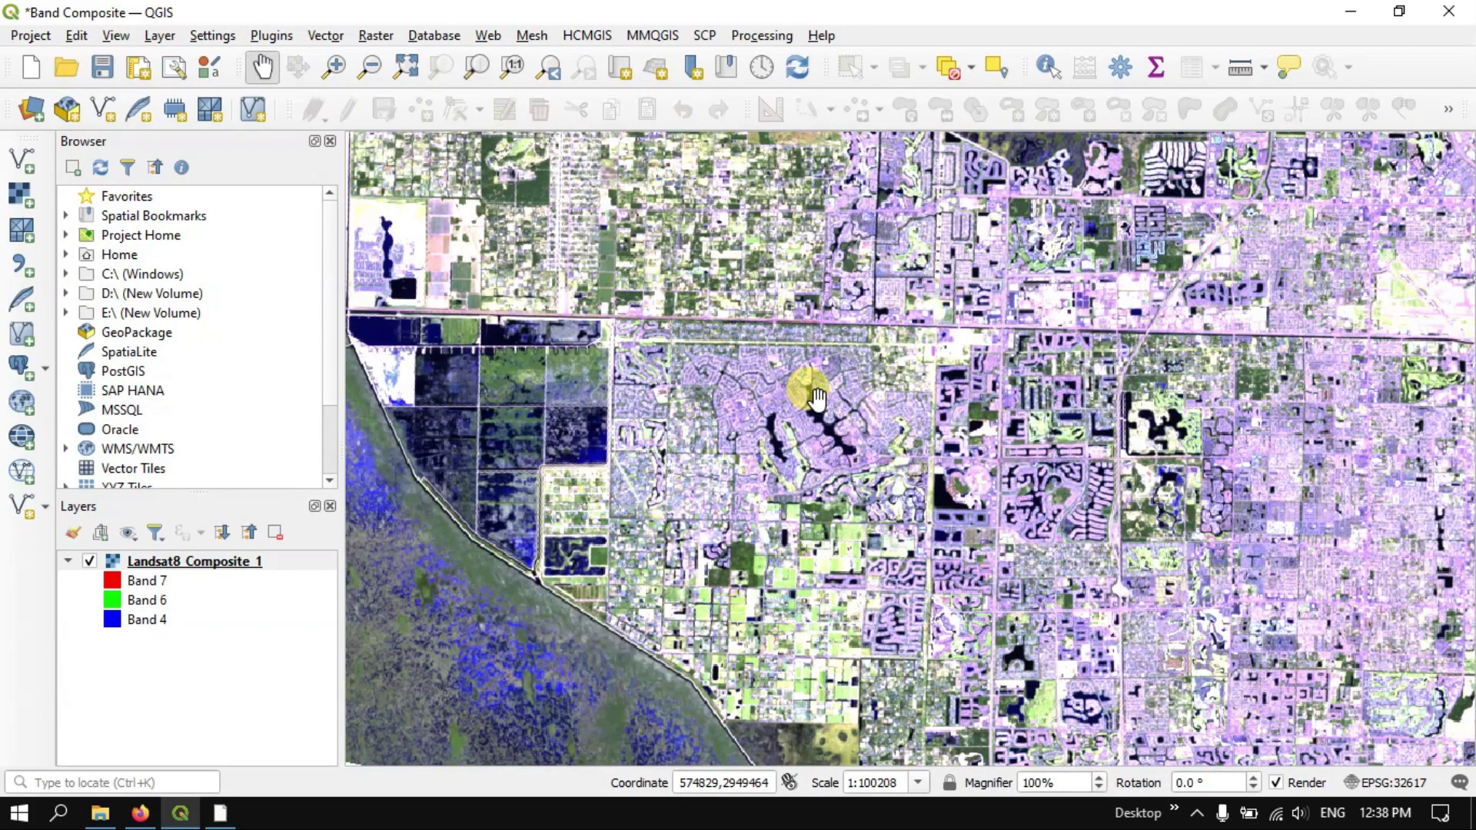
scroll(800, 389, up, 1)
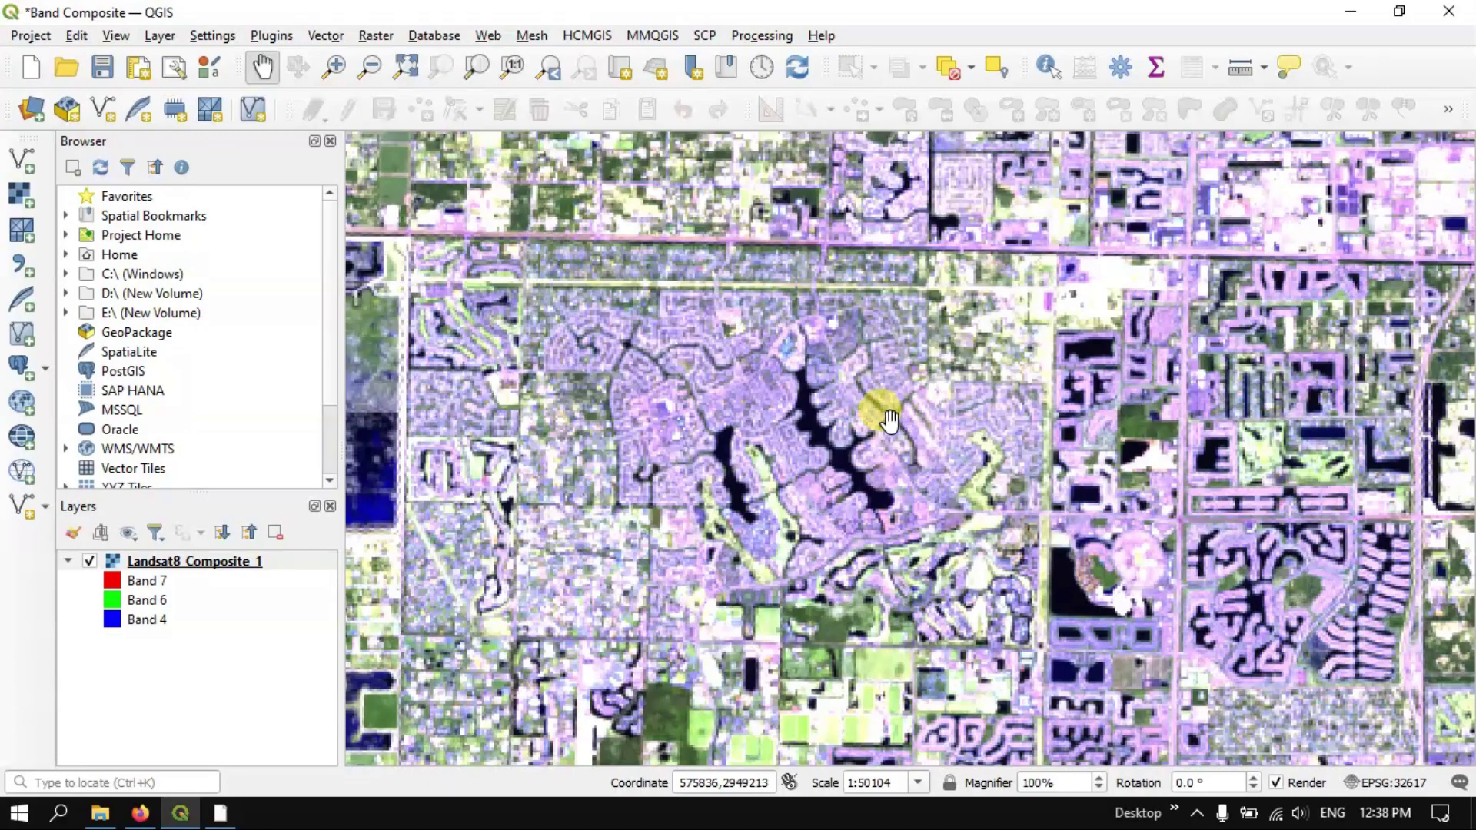
scroll(718, 374, up, 1)
scroll(719, 374, down, 1)
scroll(719, 374, up, 1)
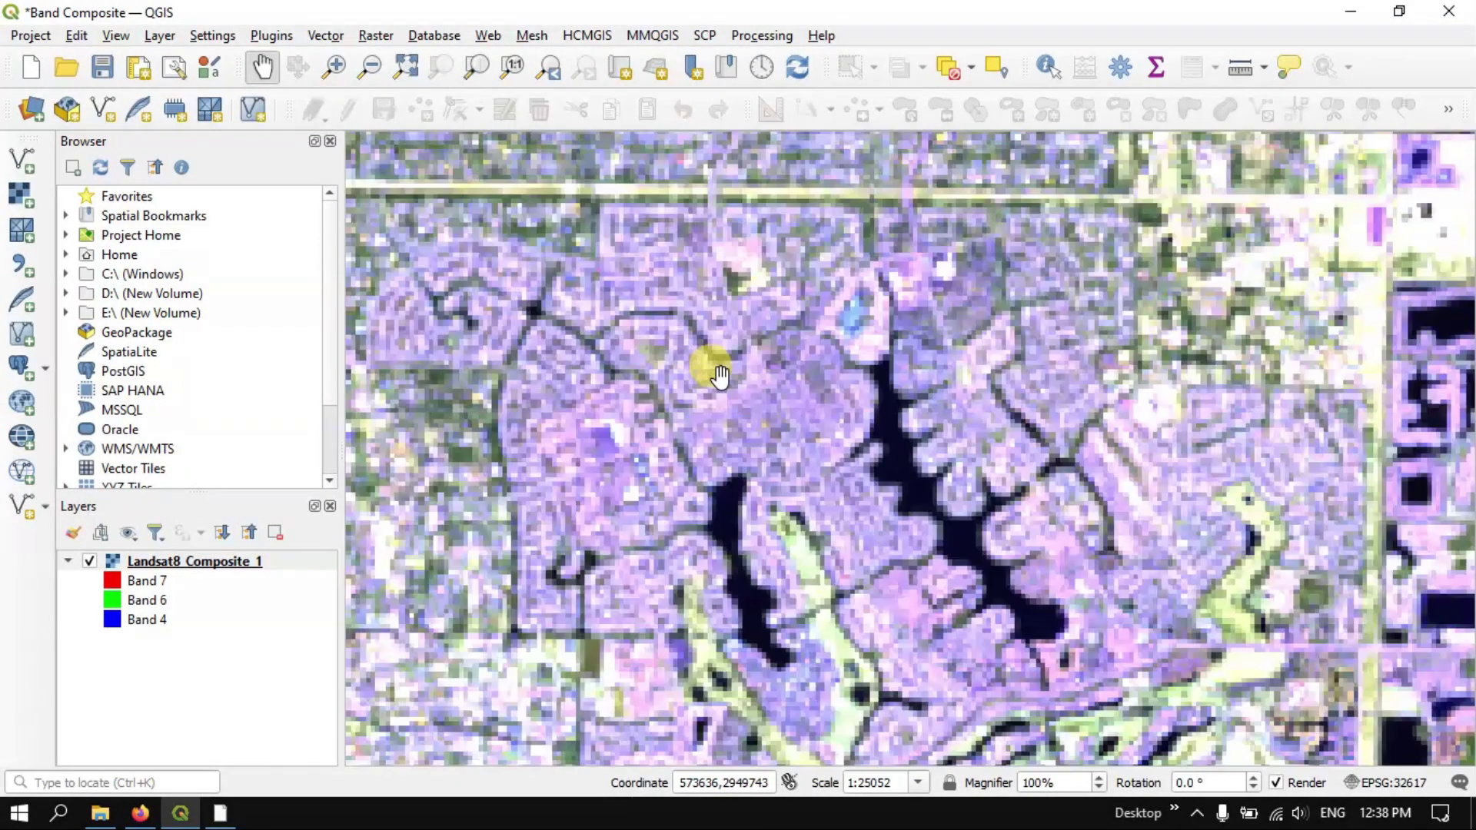
scroll(718, 374, up, 1)
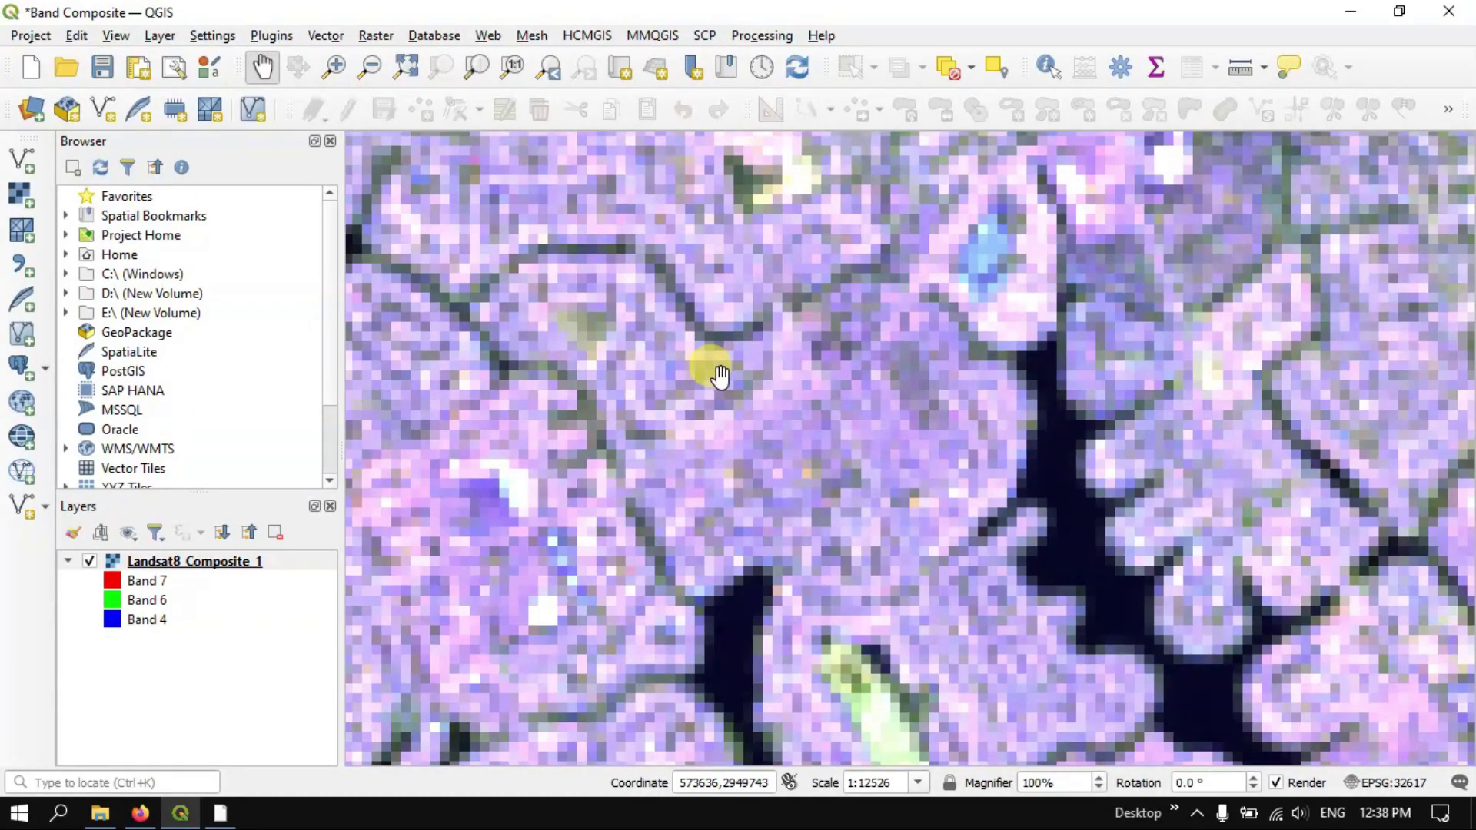
scroll(719, 374, down, 5)
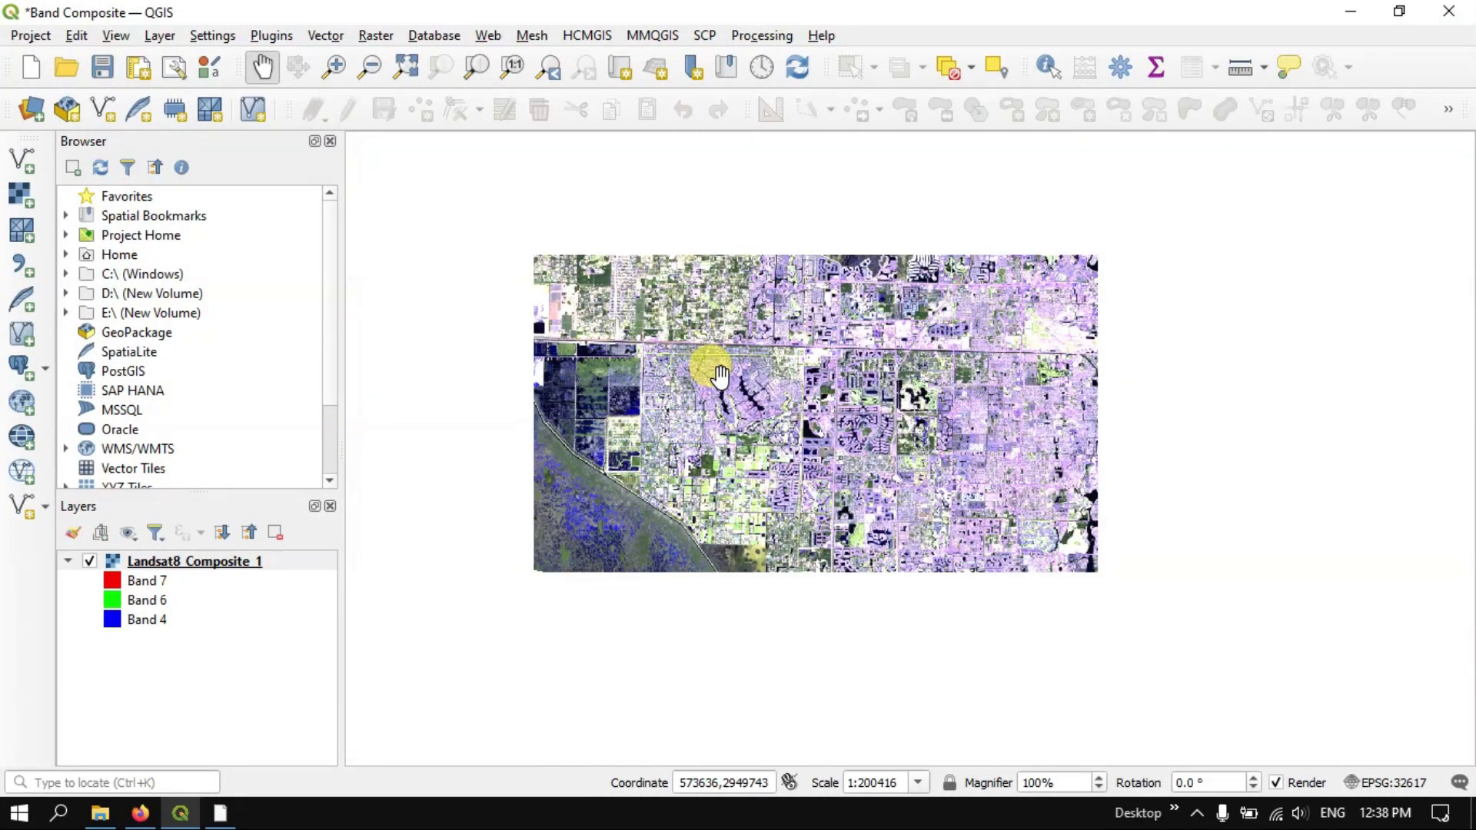
drag(840, 278, 897, 380)
scroll(945, 339, up, 2)
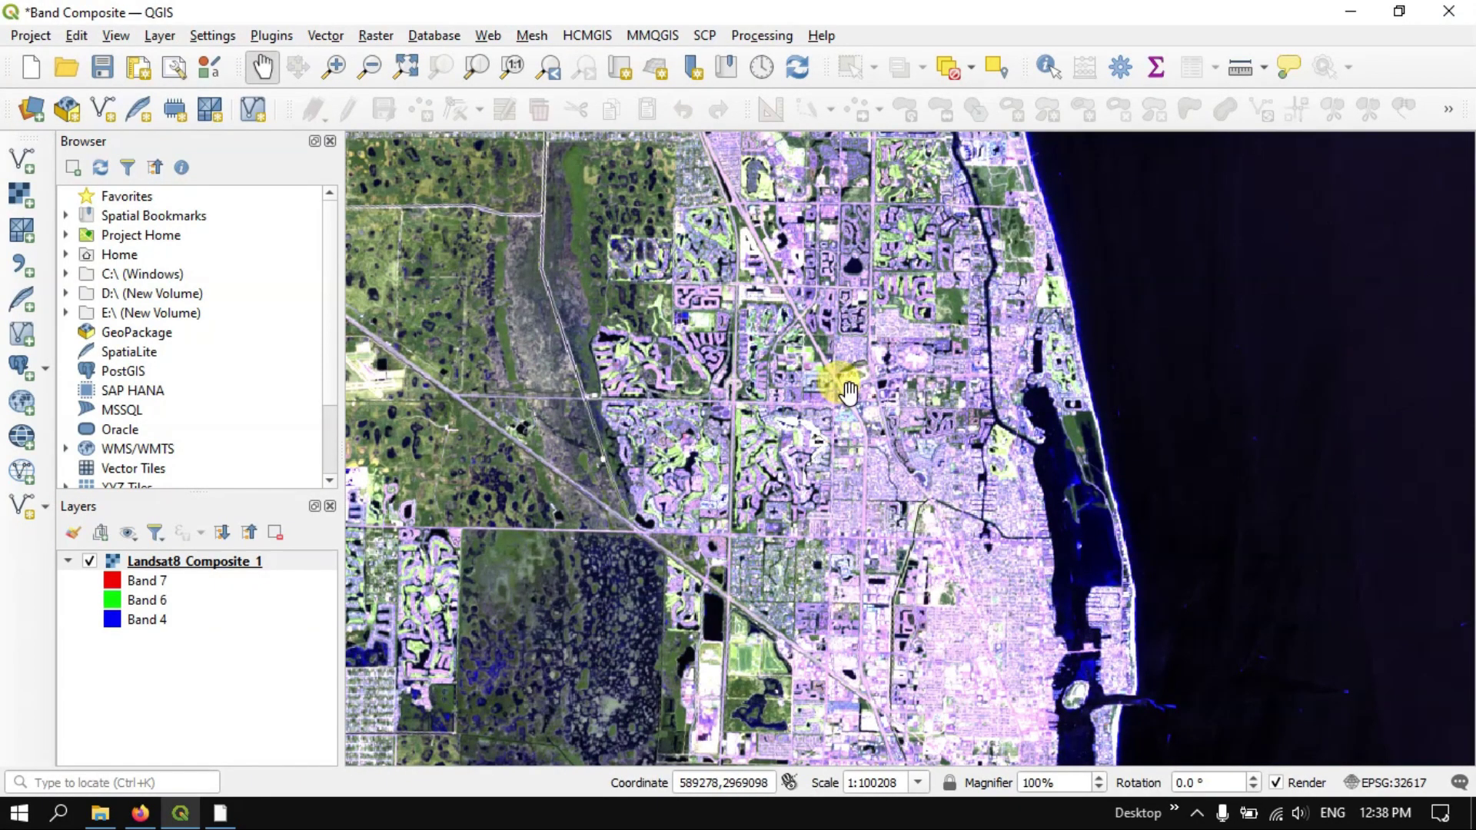
scroll(848, 392, up, 1)
scroll(962, 332, up, 1)
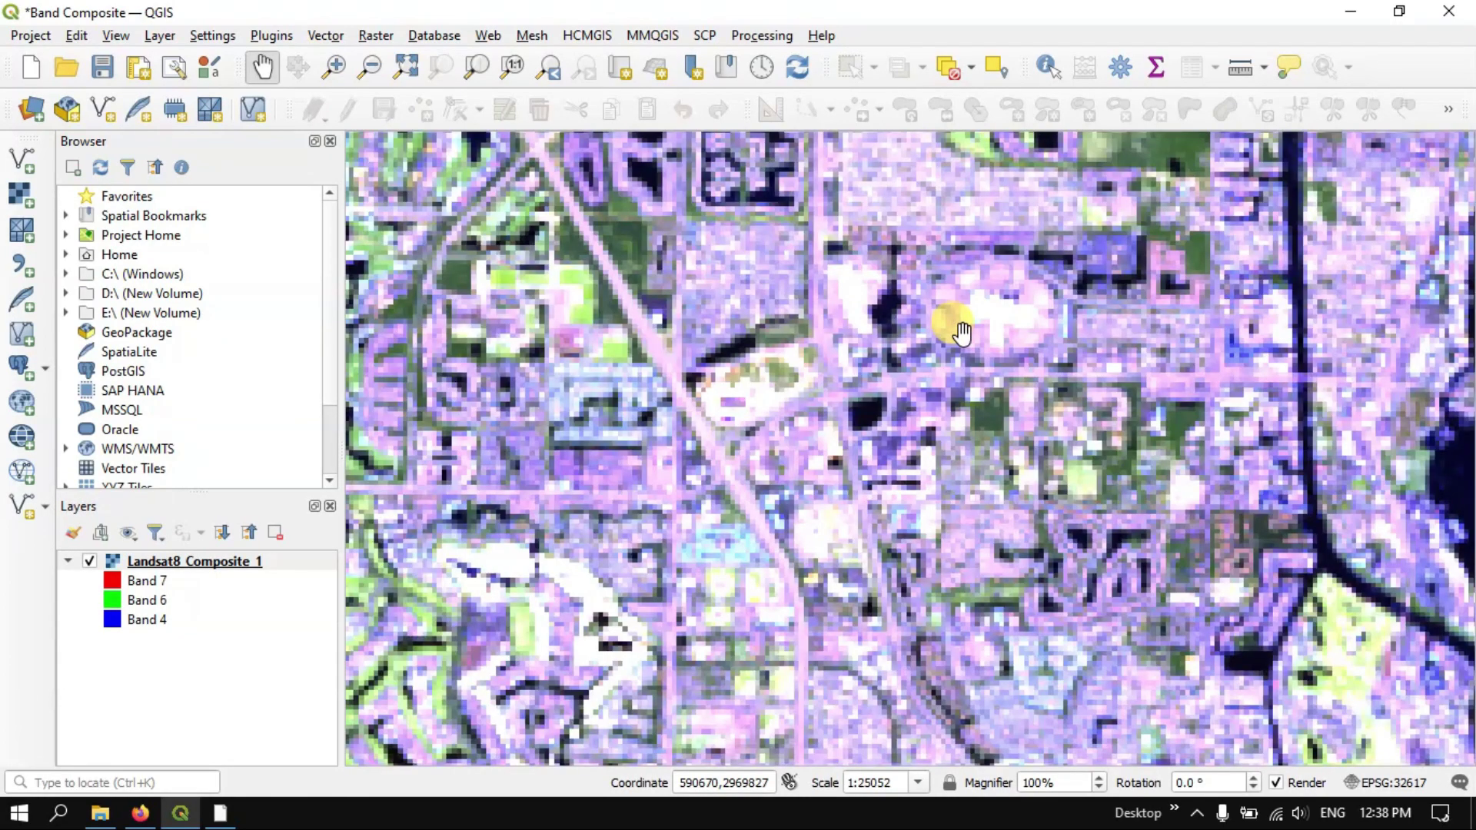
scroll(961, 332, down, 3)
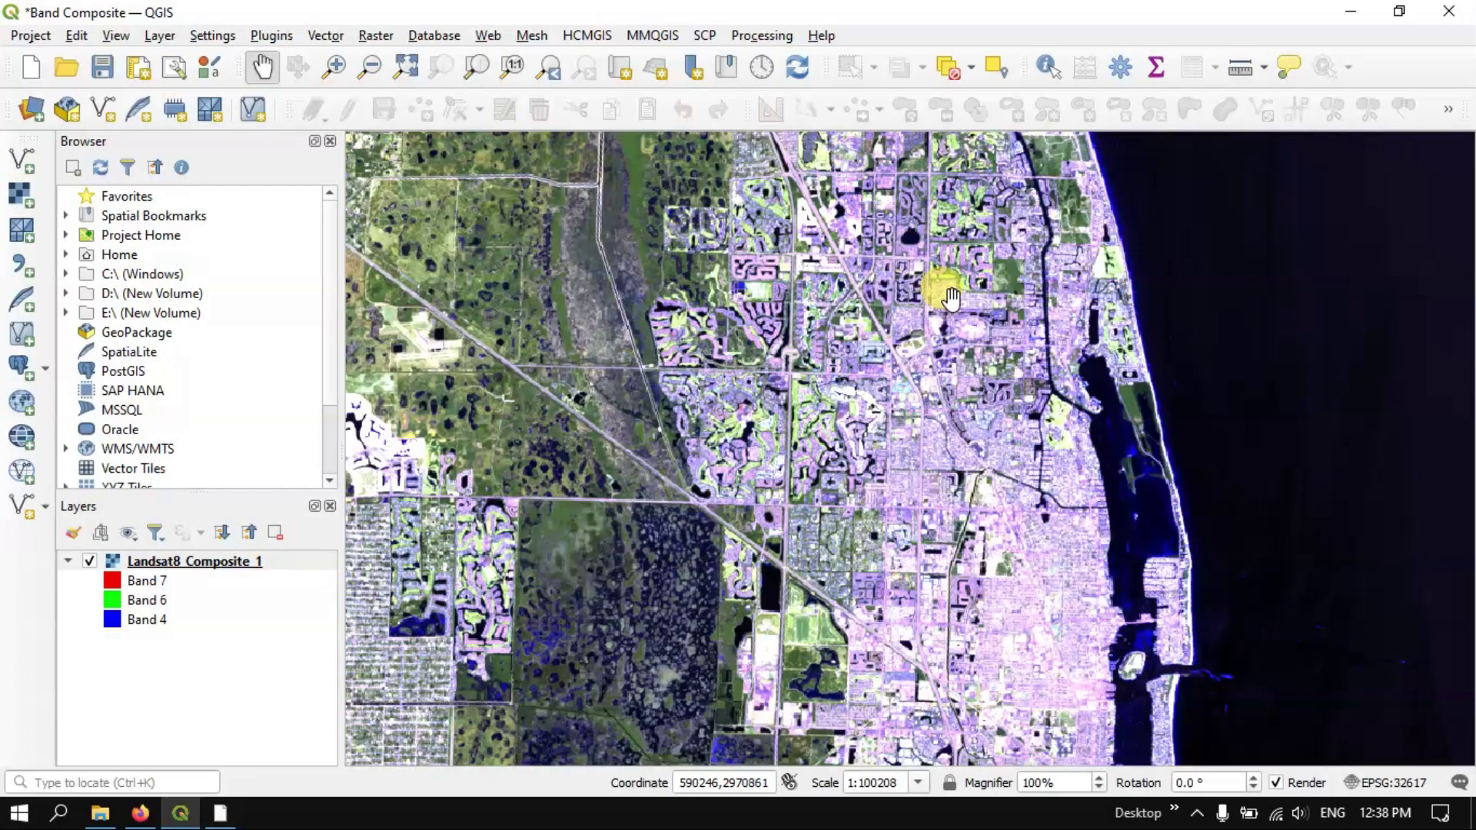
scroll(967, 318, up, 3)
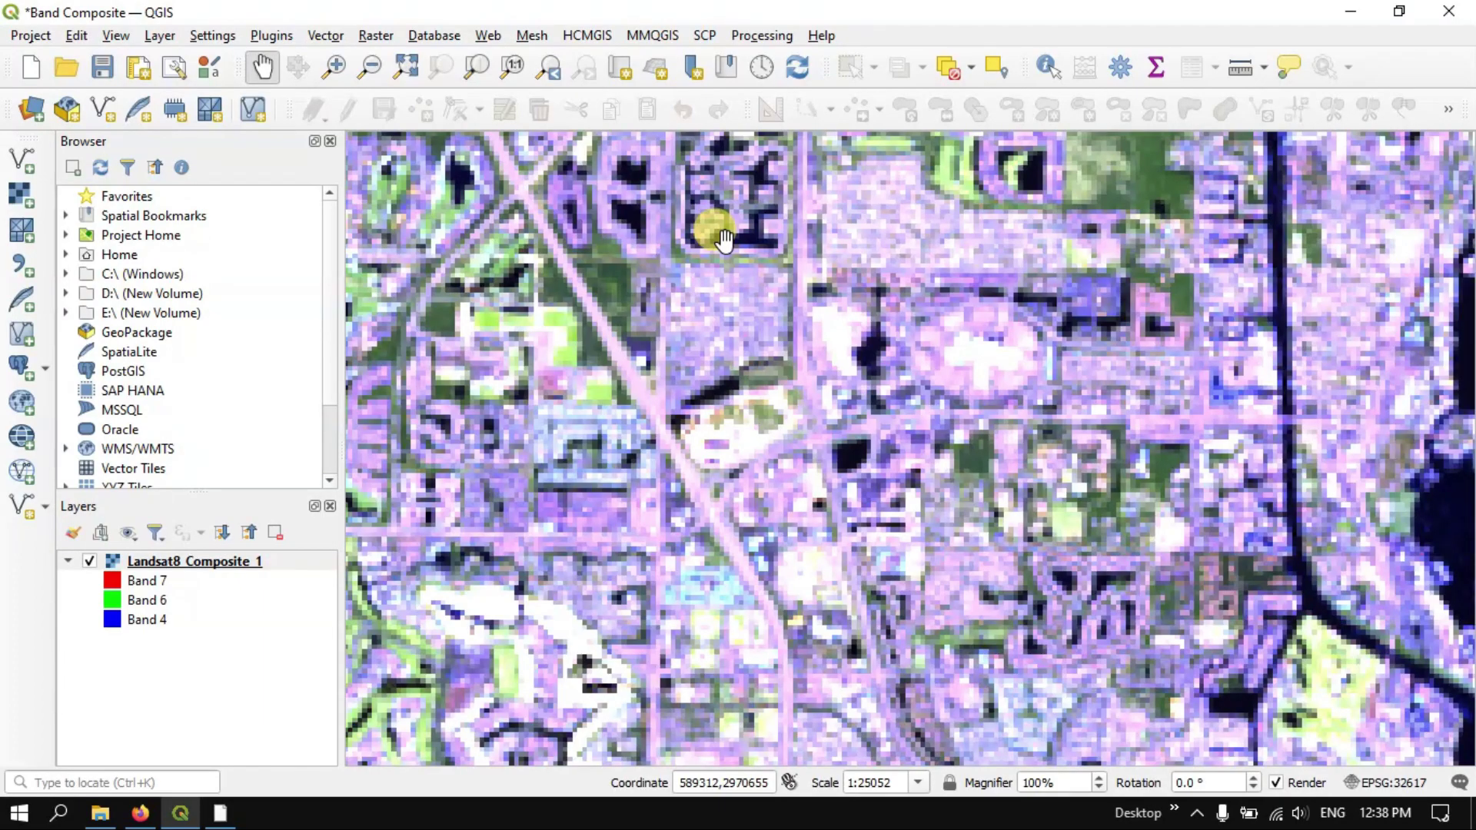
scroll(723, 238, down, 4)
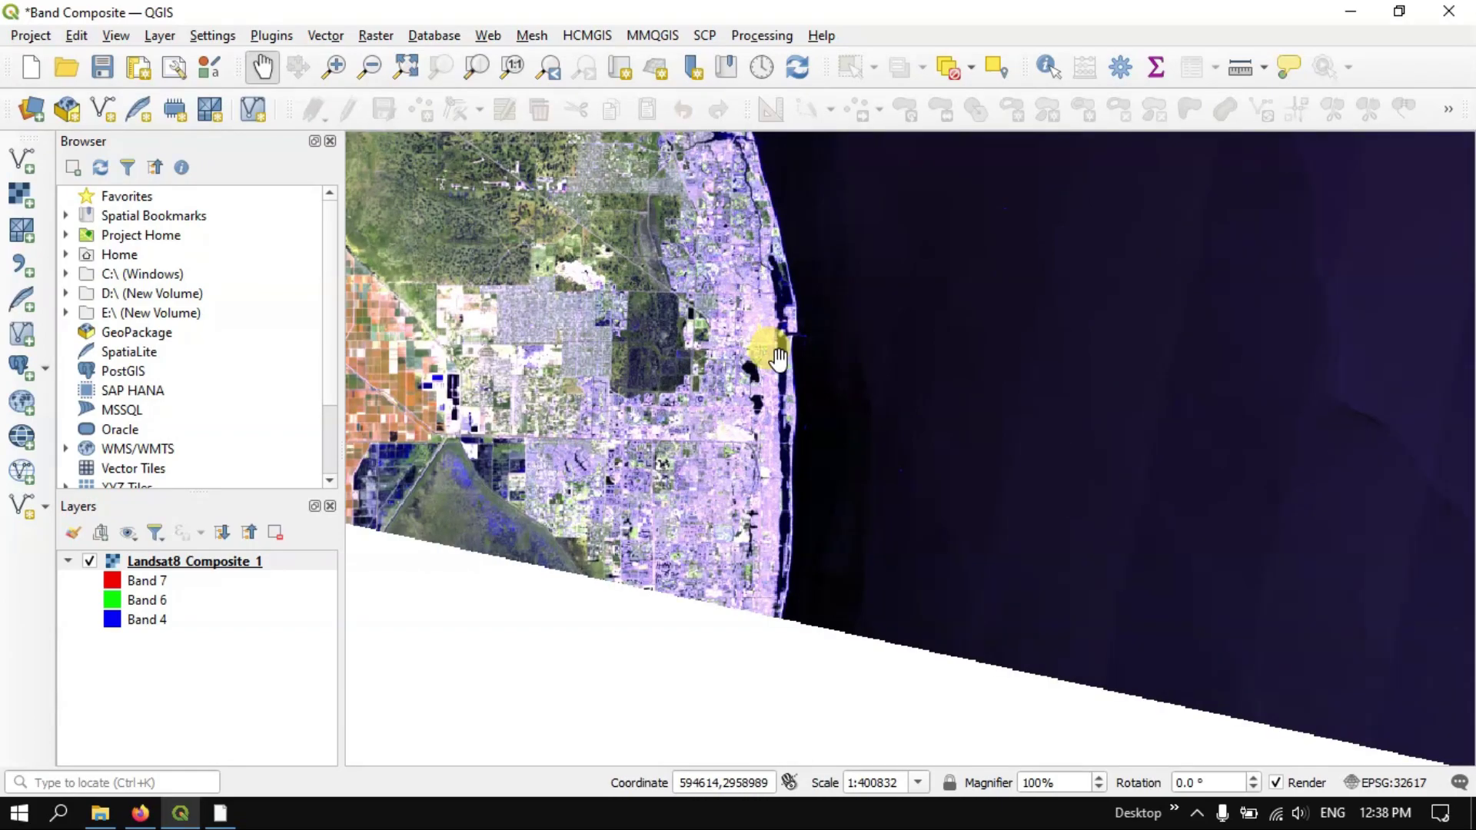
- Examine the farmland southeast of the lake in the 7-6-4 composite, down to the individual fields
scroll(772, 353, down, 2)
drag(703, 304, 685, 452)
scroll(685, 452, up, 3)
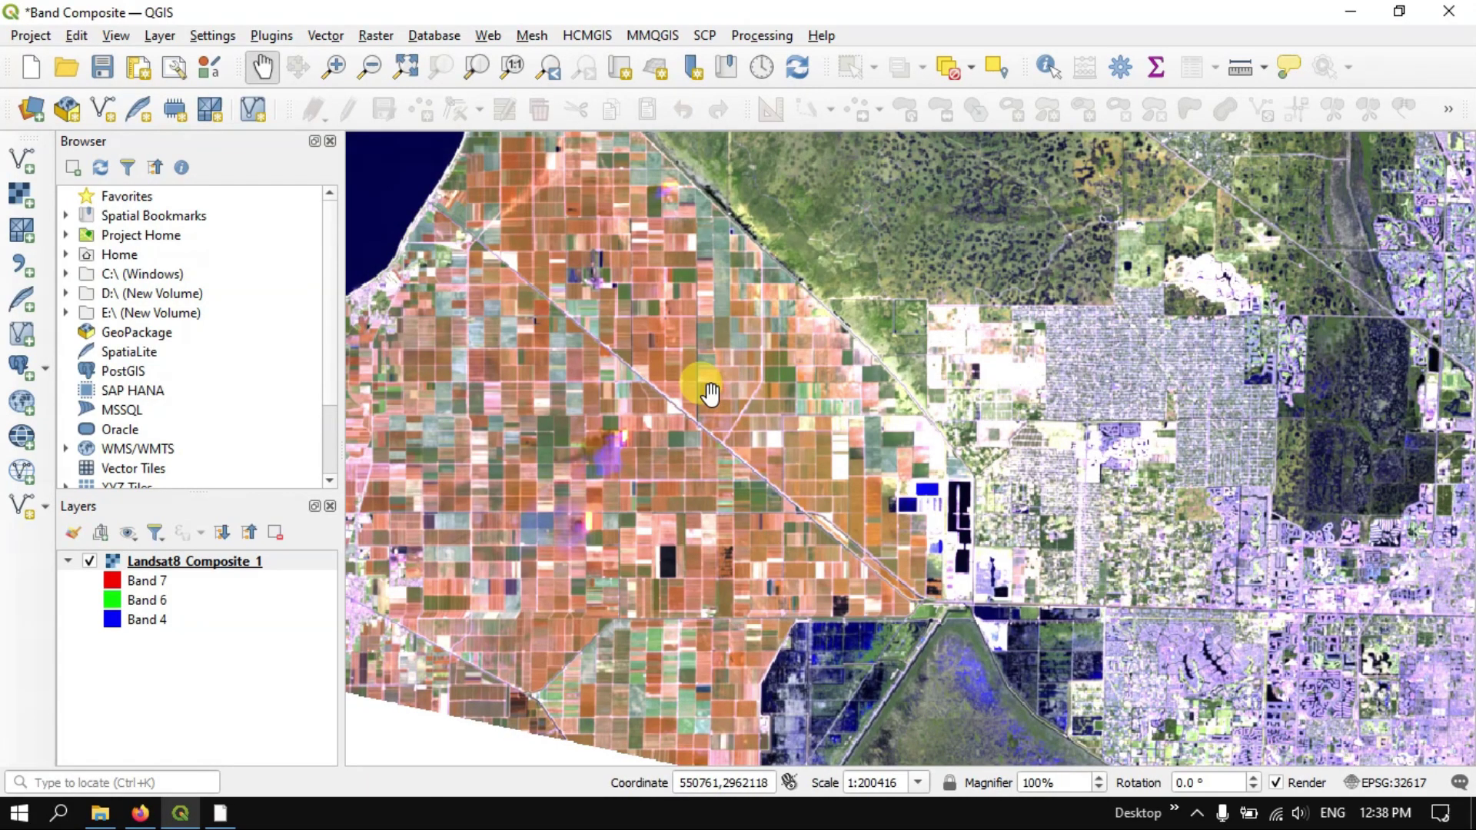
drag(619, 331, 701, 352)
scroll(625, 258, up, 1)
drag(626, 258, 677, 329)
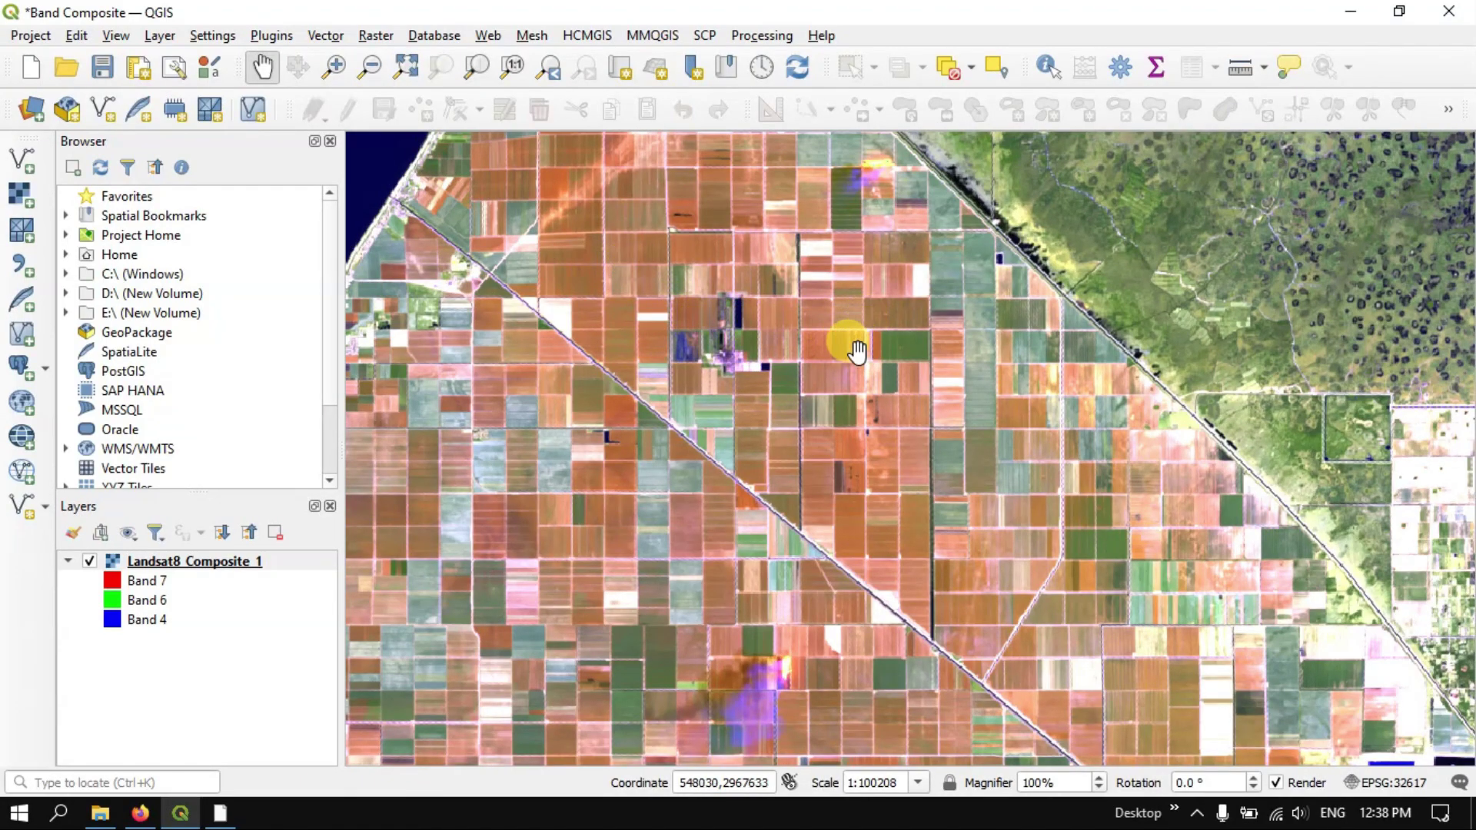
scroll(866, 348, down, 3)
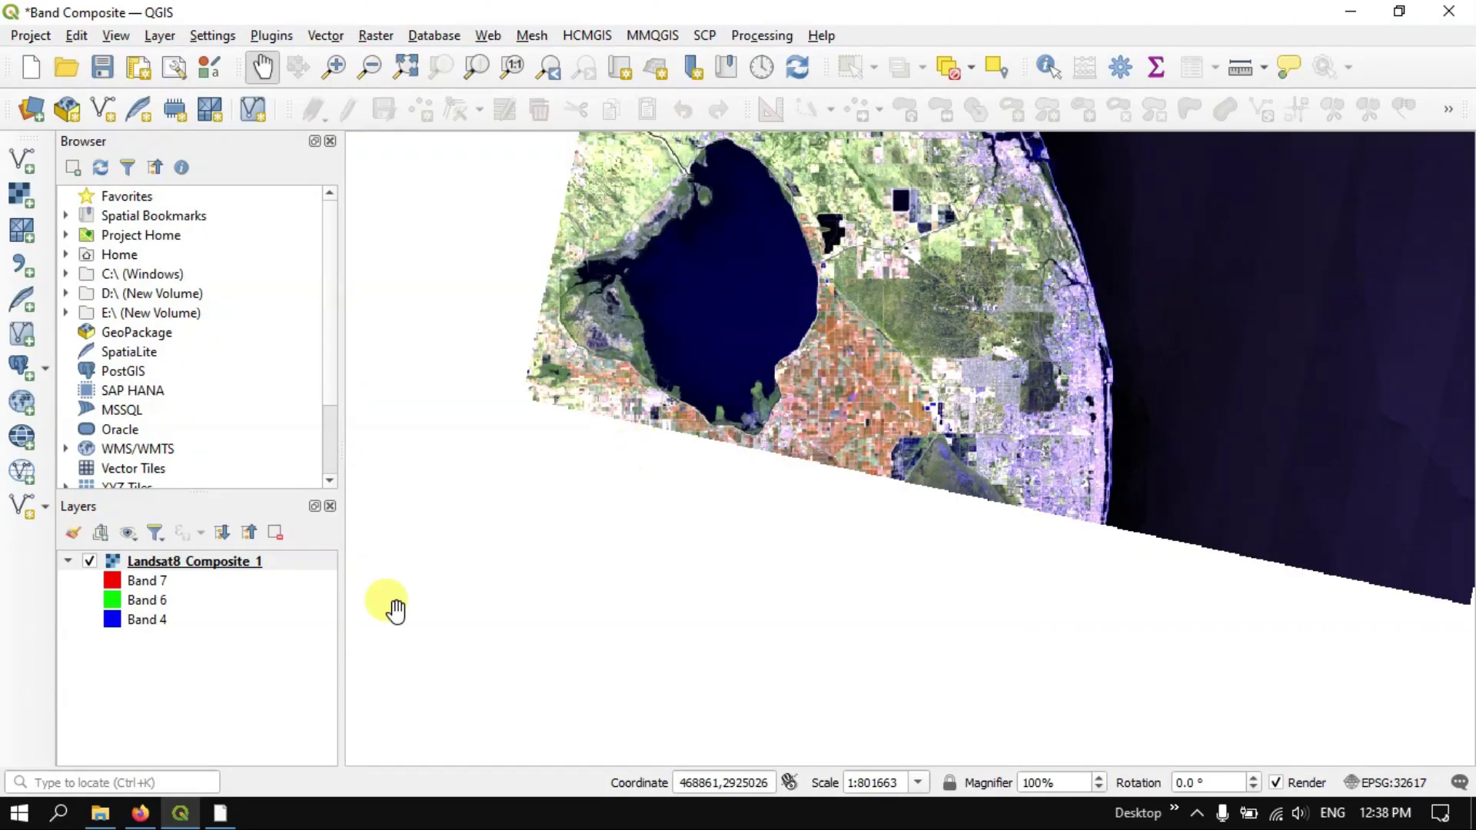
- Look up the Color Infrared (vegetation) combination in the Esri article and the USGS band designations in Firefox, and return to QGIS
click(138, 813)
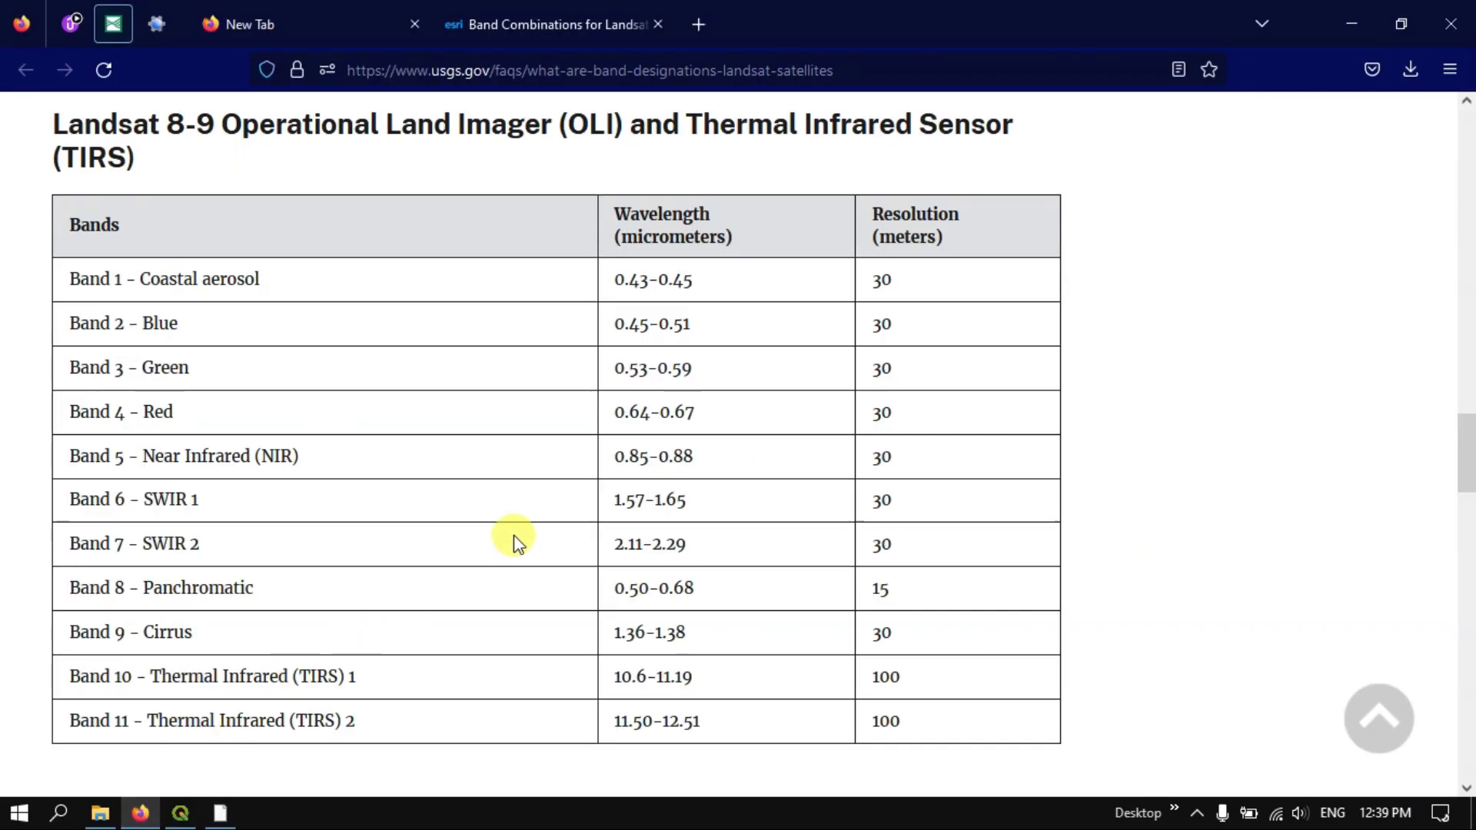
click(484, 10)
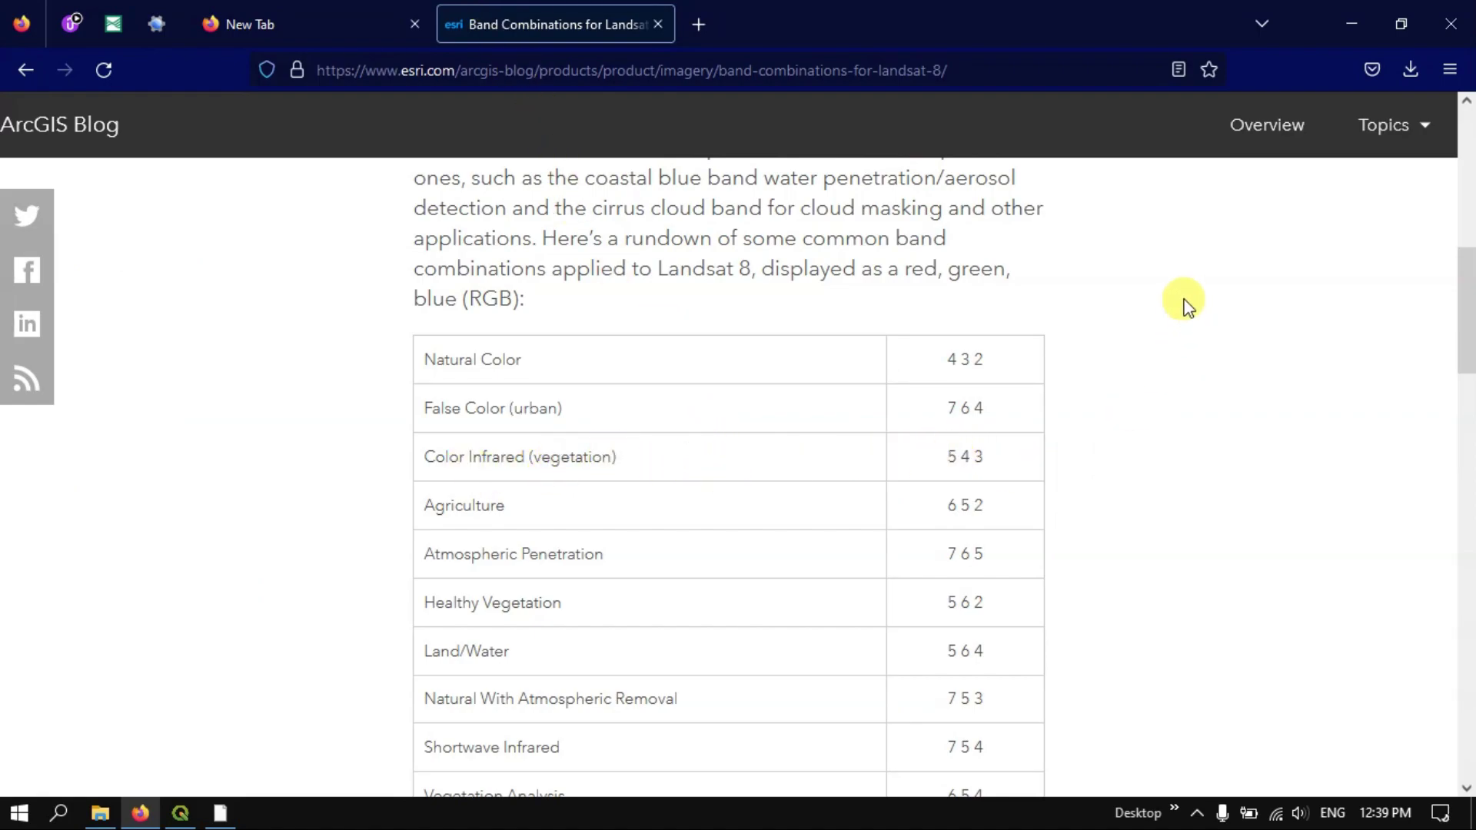
click(113, 24)
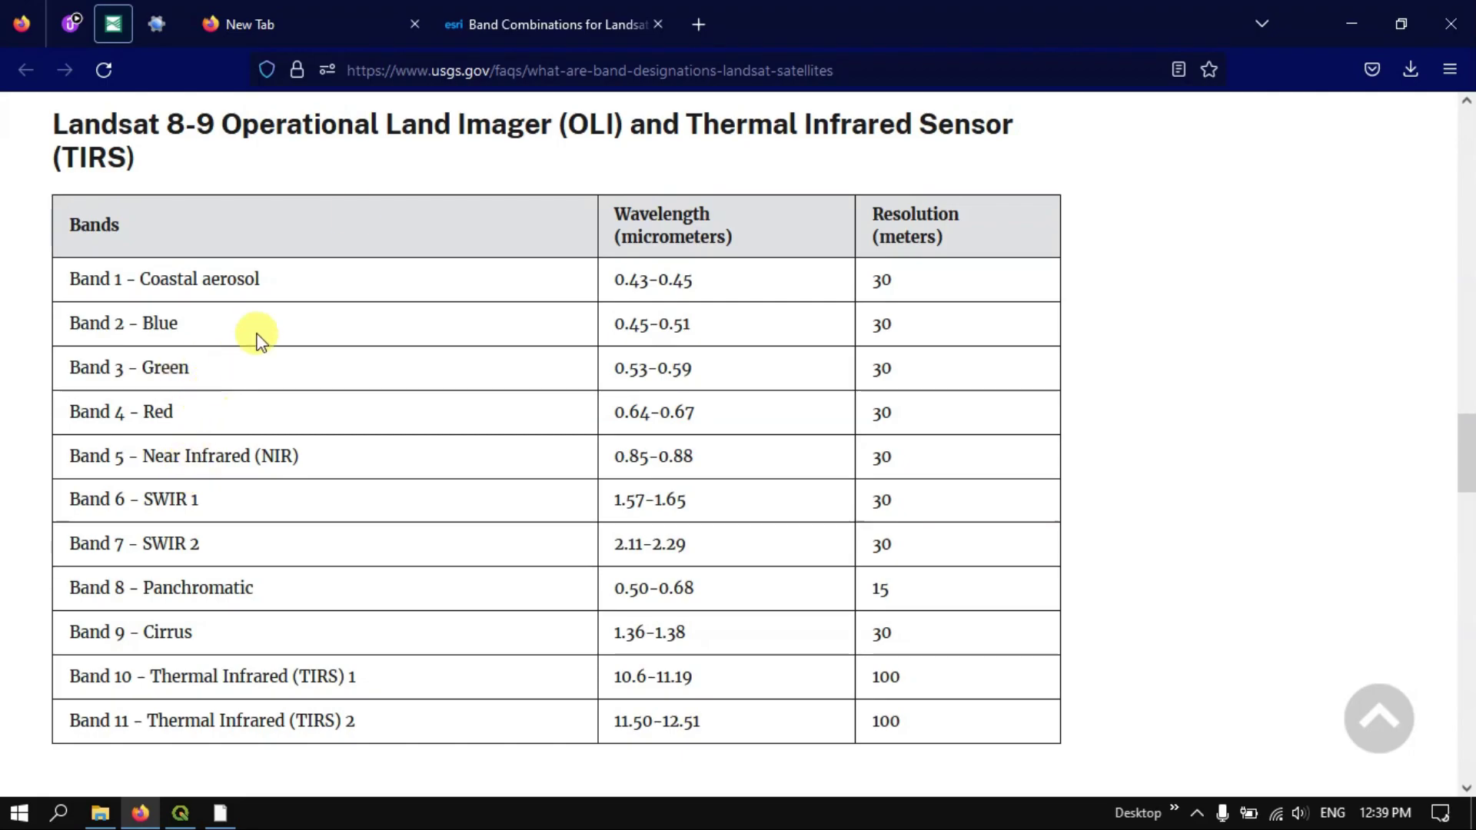
click(173, 813)
- In the Landsat8_Composite_1 symbology, assign Band 5 to red, Band 4 to green and Band 3 to blue, and apply the combination
right_click(182, 567)
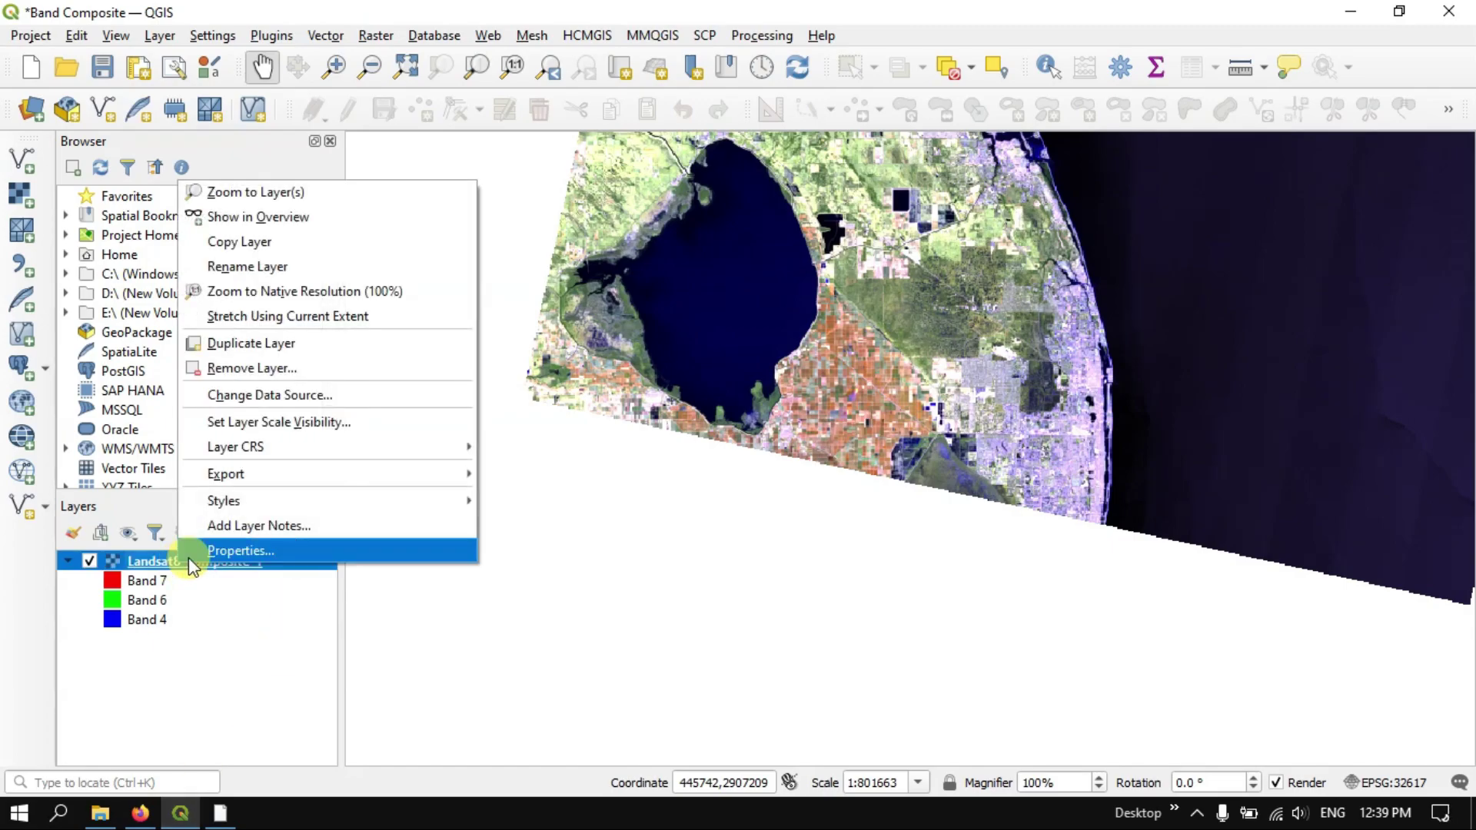
click(234, 557)
click(808, 140)
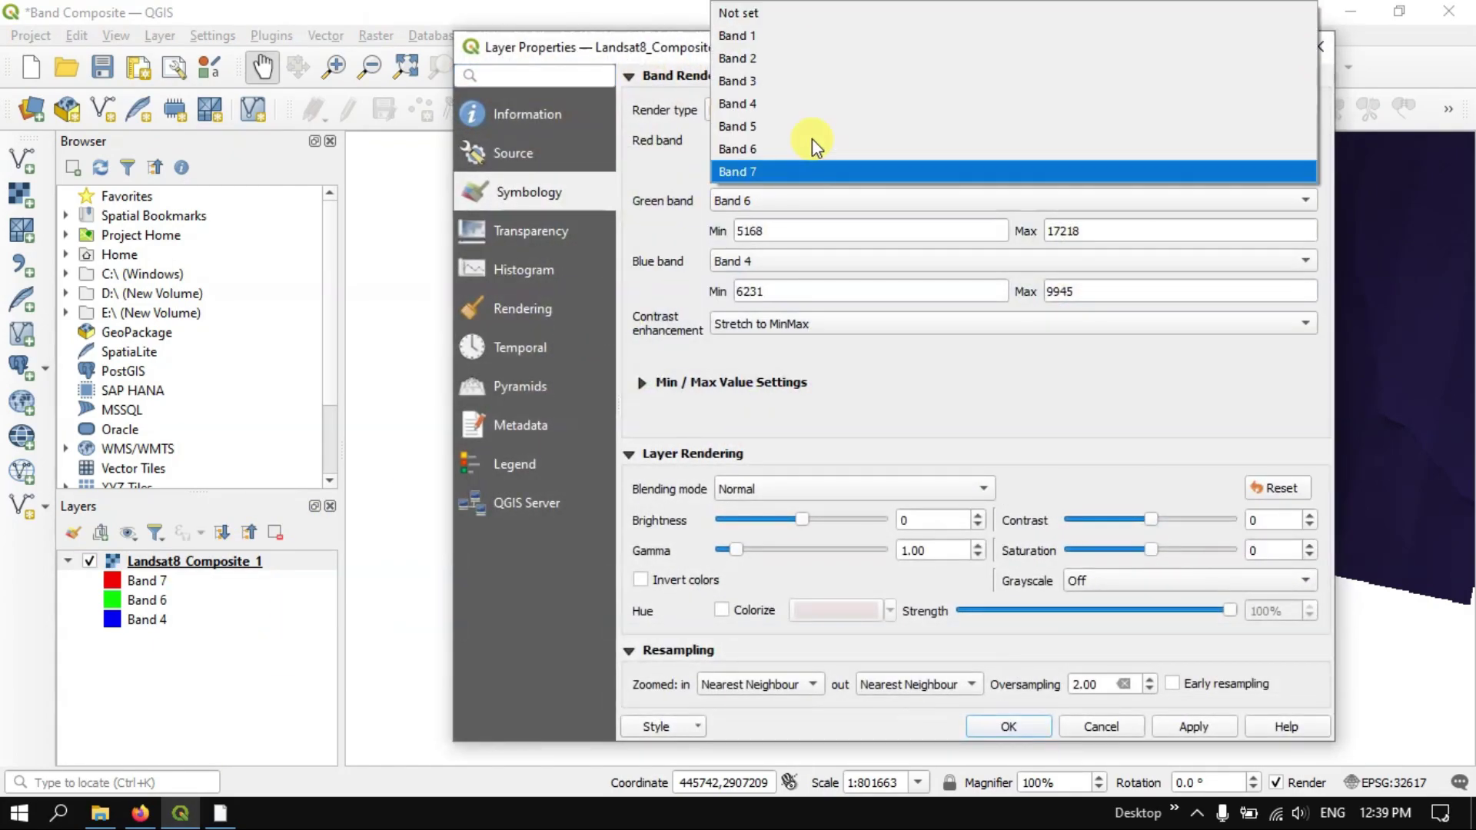
click(771, 140)
click(760, 199)
click(767, 174)
click(750, 262)
click(755, 238)
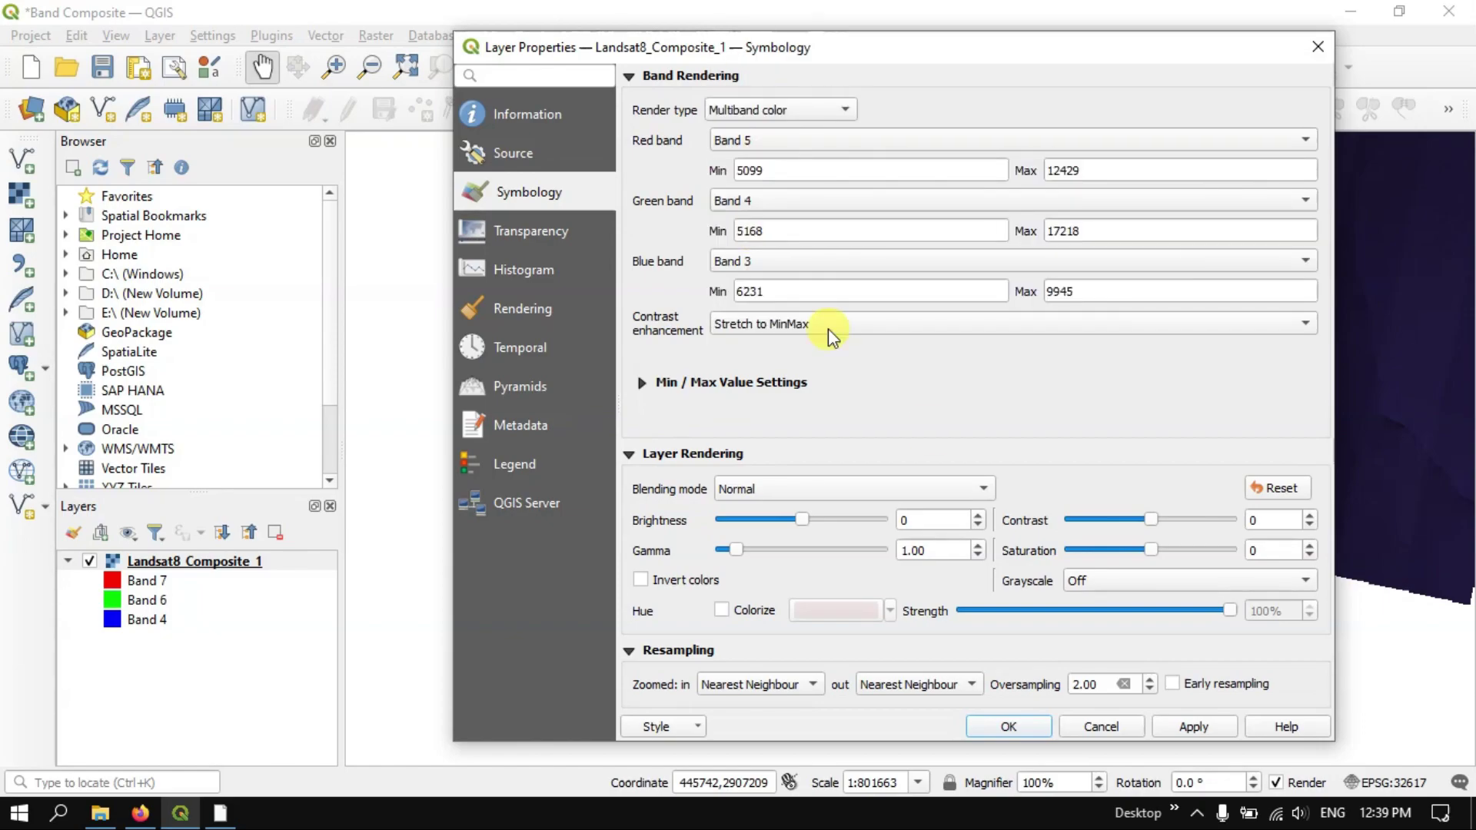
click(1189, 727)
click(1010, 727)
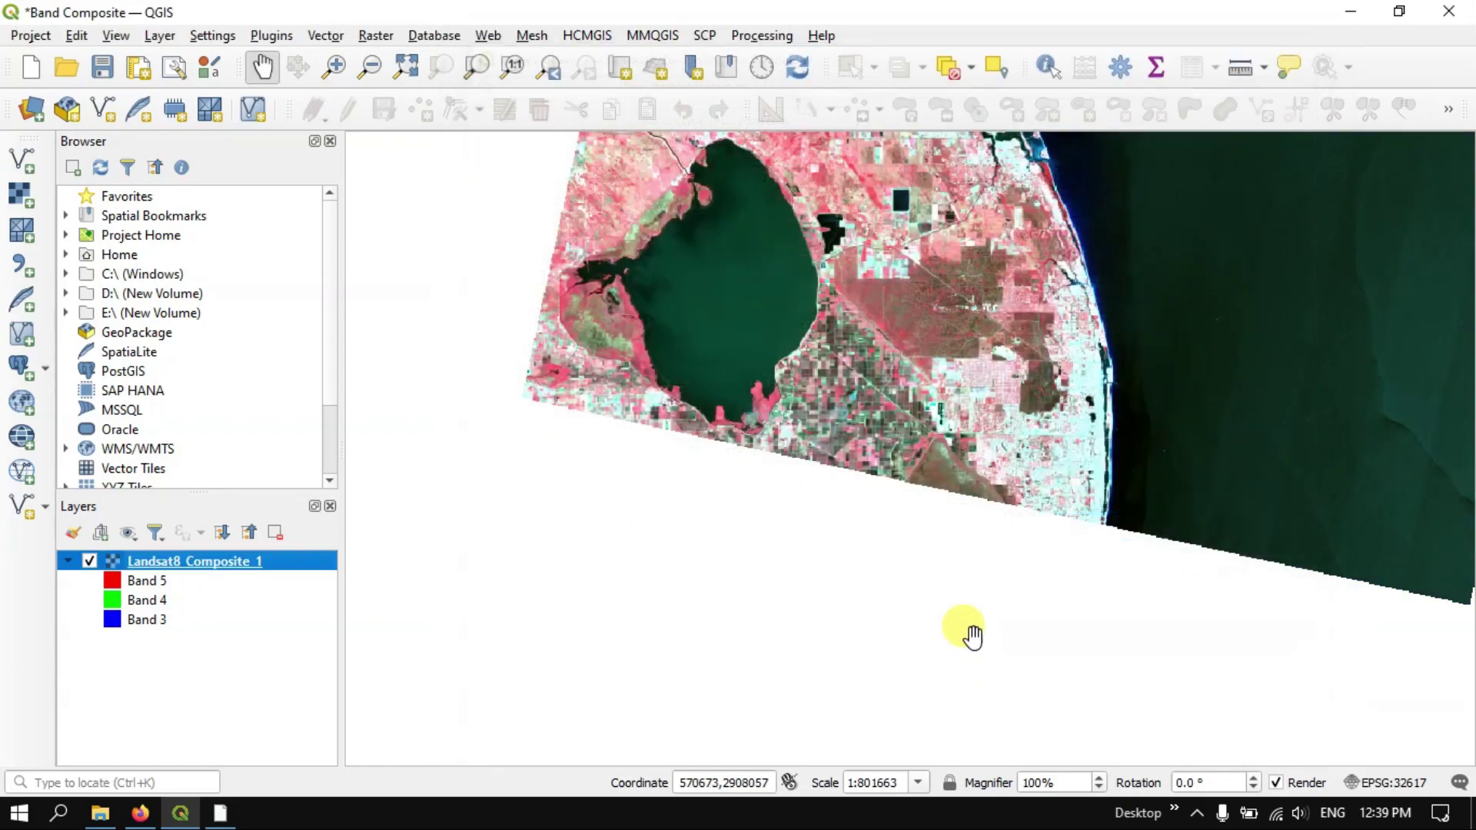
- Examine the vegetation north of the lake and the urban area toward the coast in the color infrared composite
drag(867, 258, 817, 422)
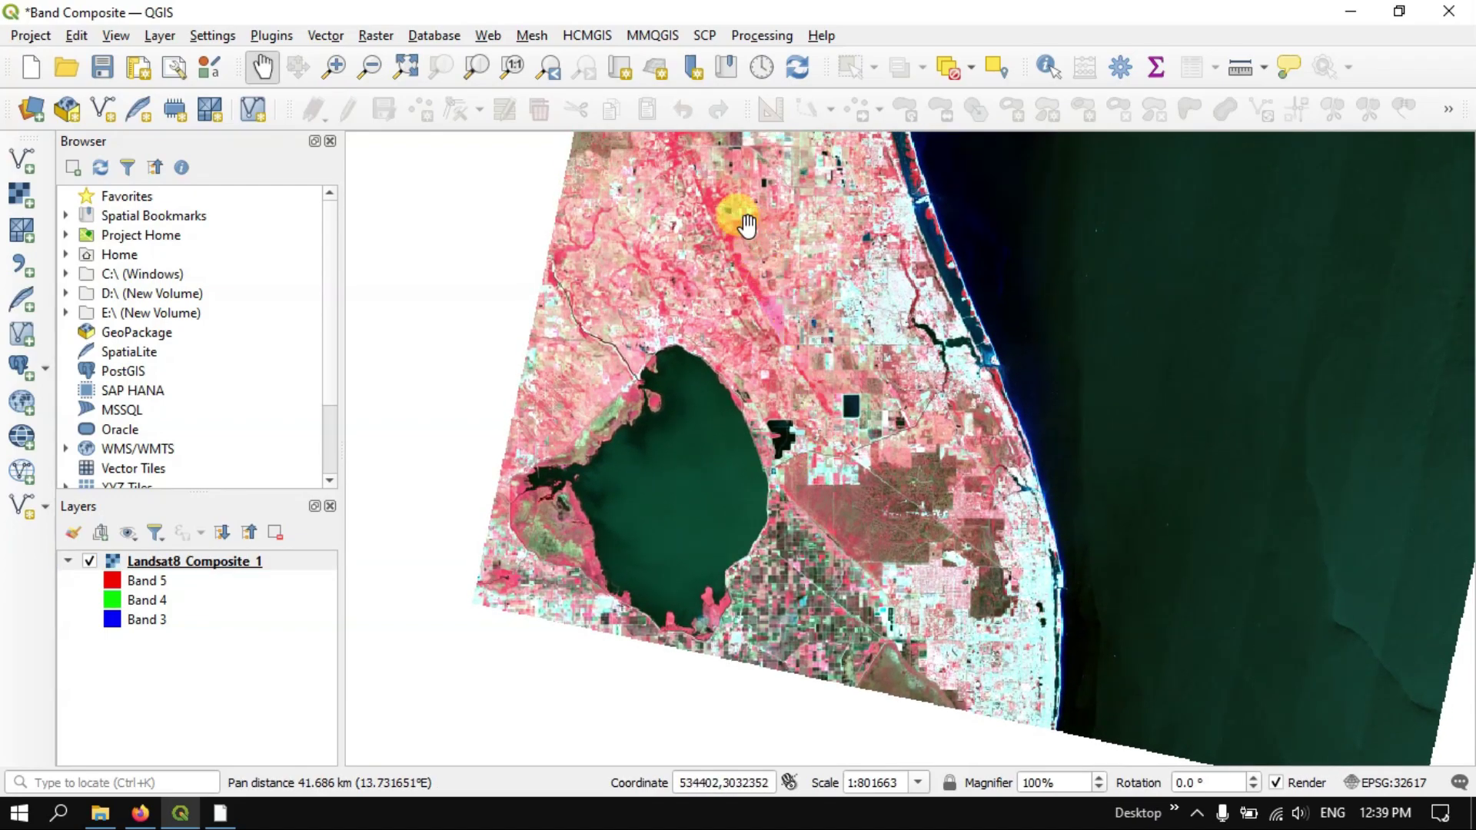
scroll(746, 223, up, 2)
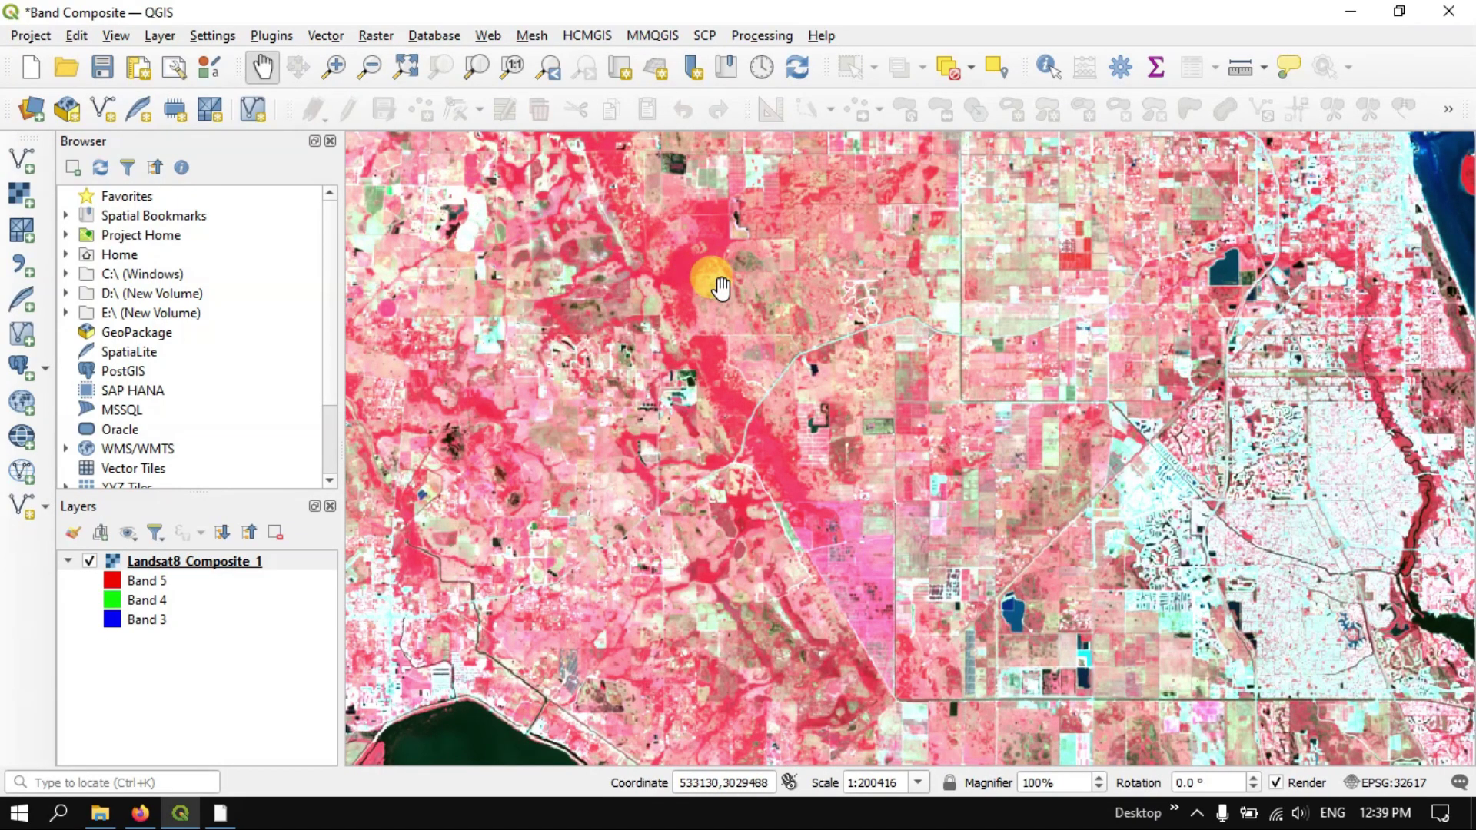
scroll(718, 286, down, 1)
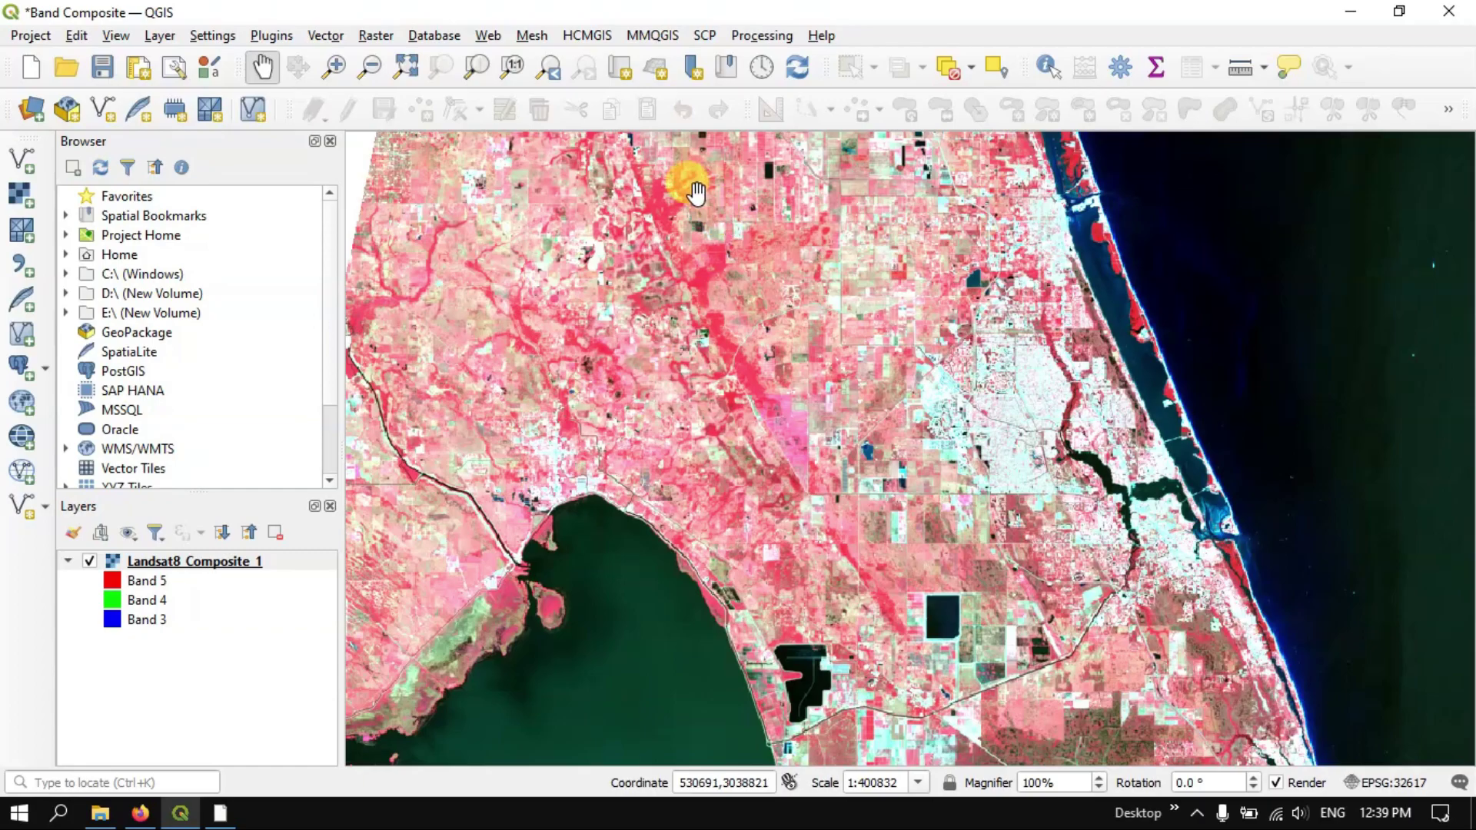
scroll(680, 177, up, 1)
scroll(684, 185, up, 1)
scroll(564, 192, up, 1)
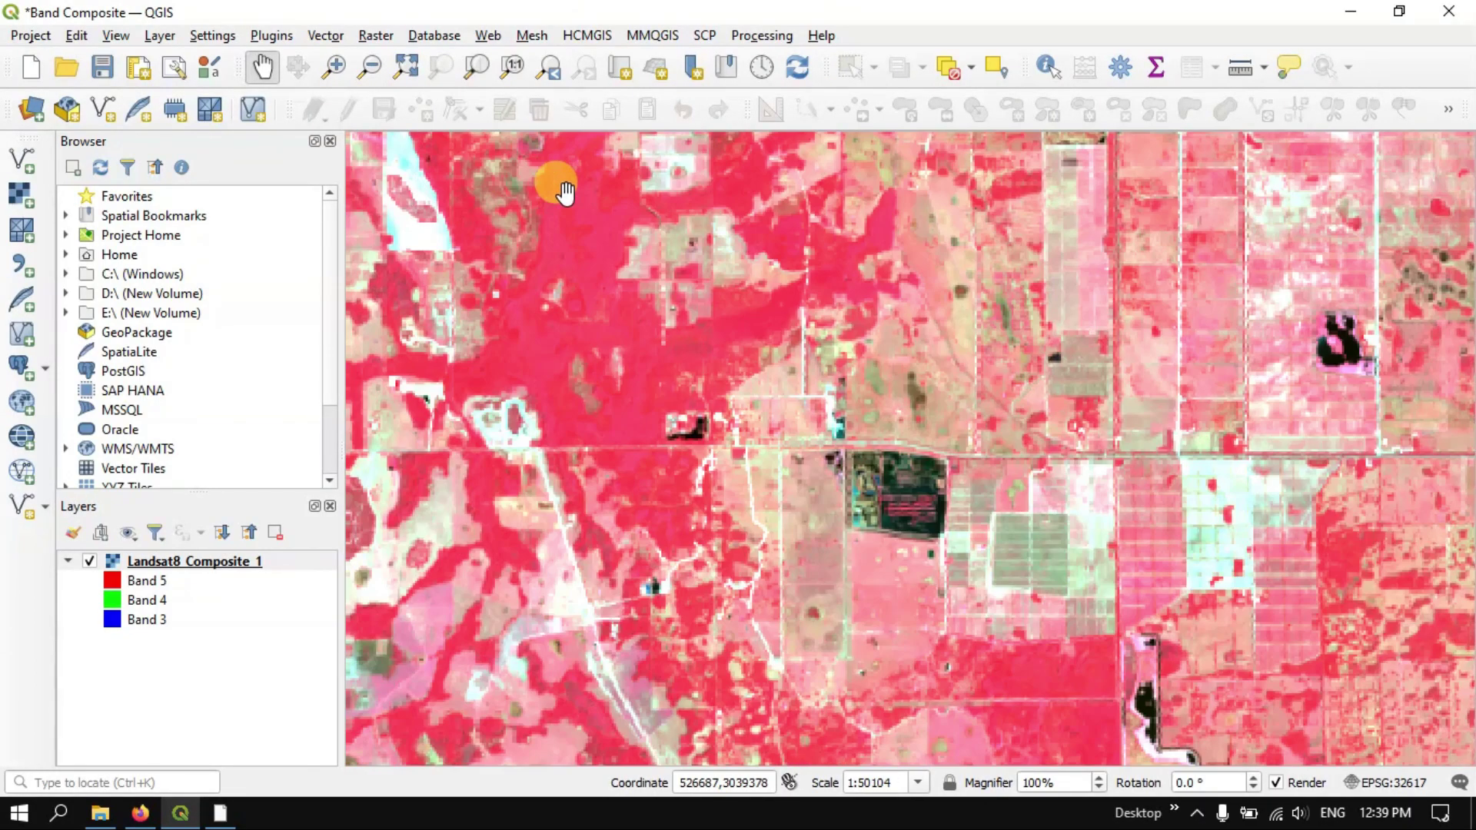
drag(792, 207, 754, 418)
drag(892, 320, 711, 441)
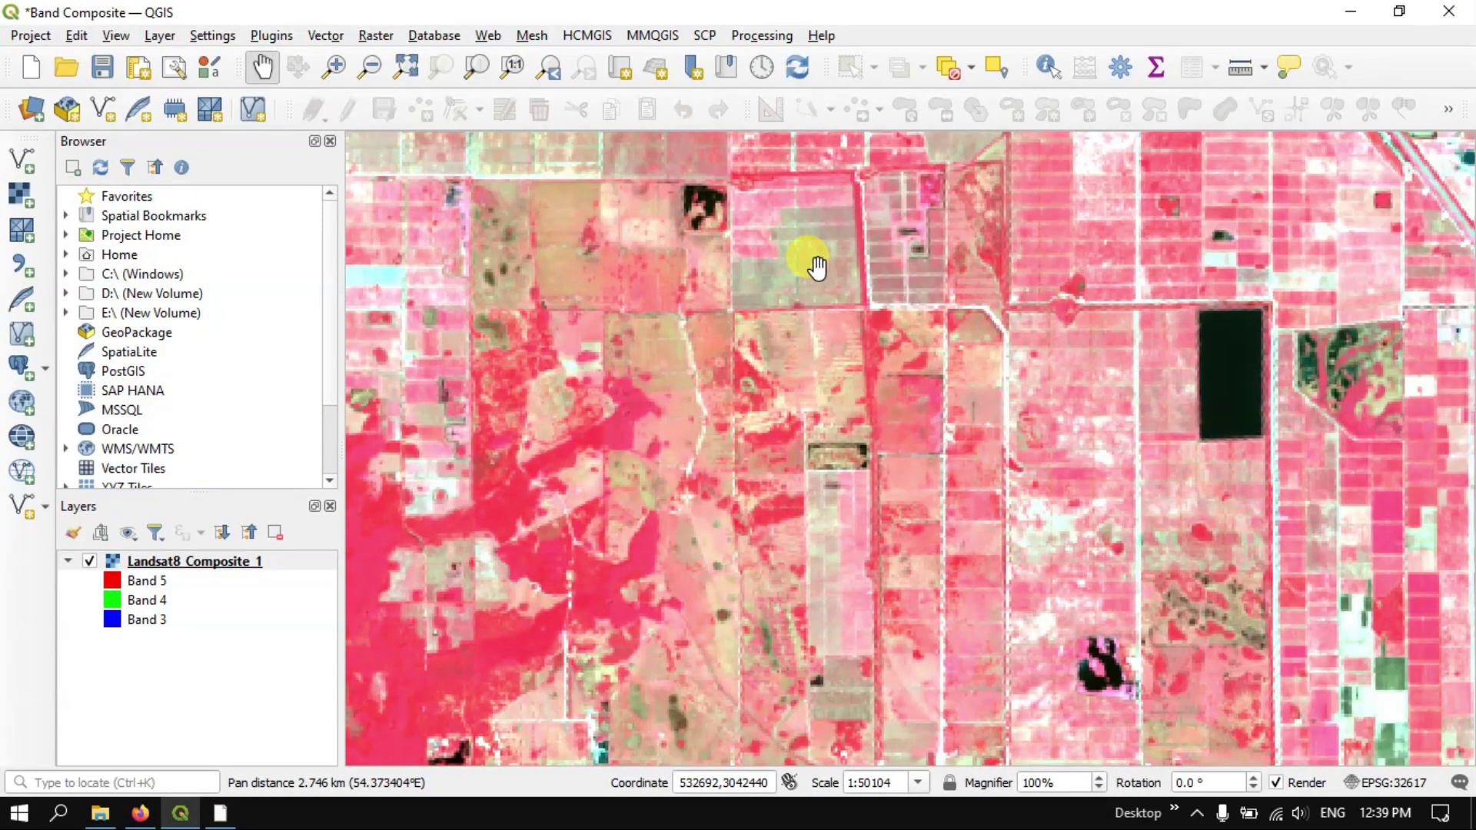
scroll(527, 402, up, 1)
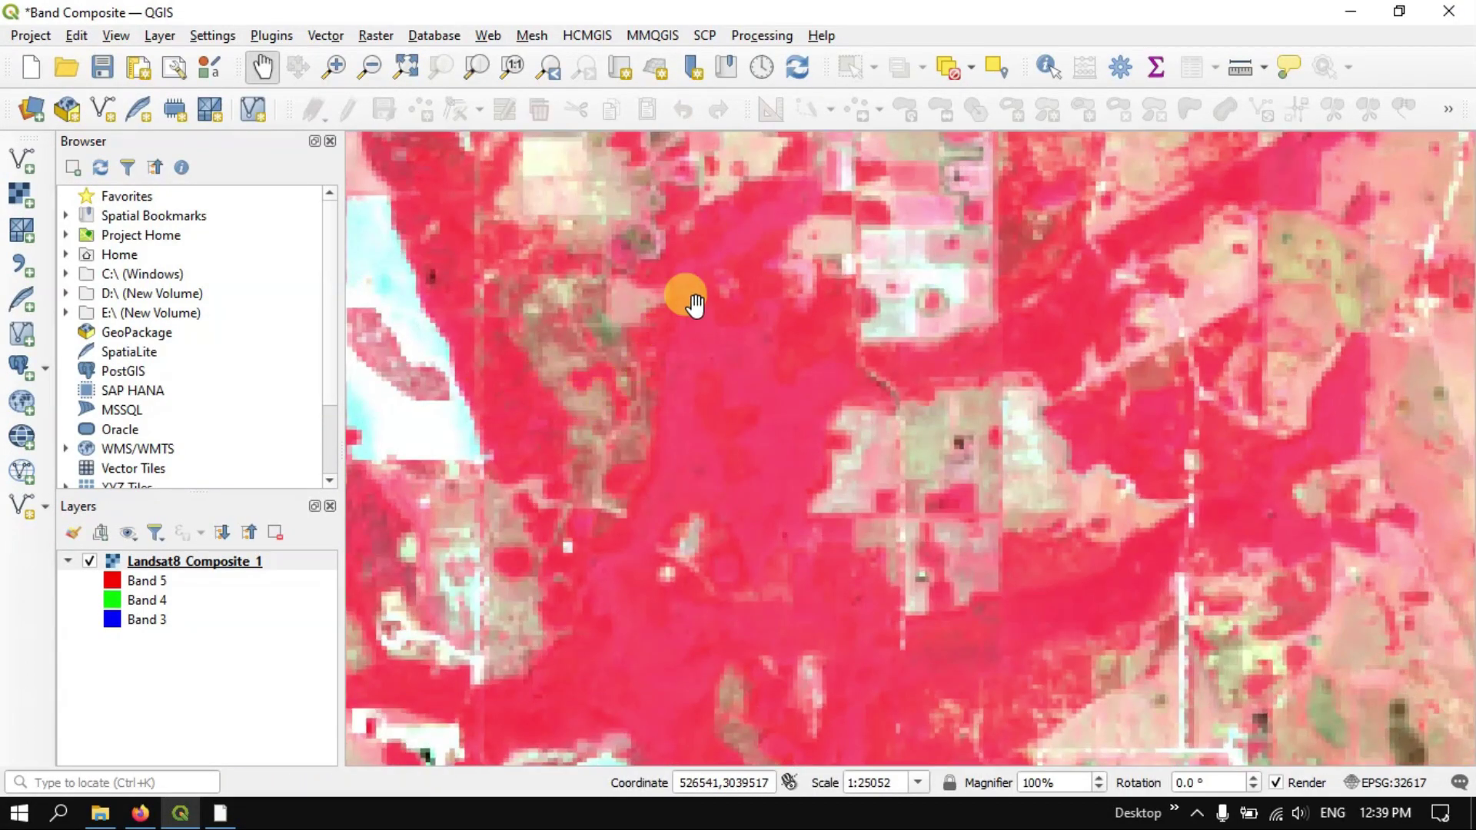
scroll(785, 343, down, 2)
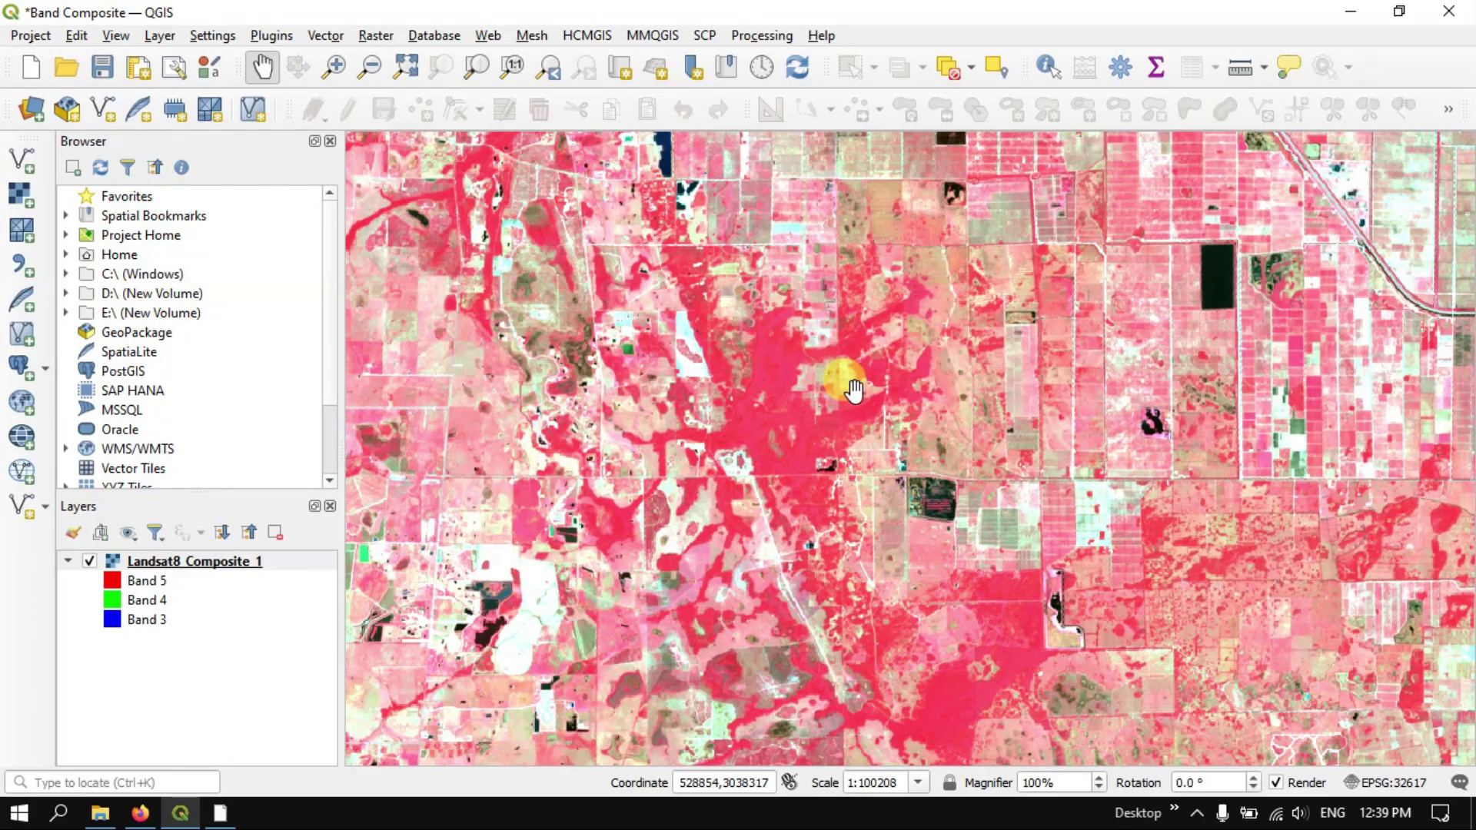
scroll(853, 390, down, 1)
drag(961, 477, 764, 223)
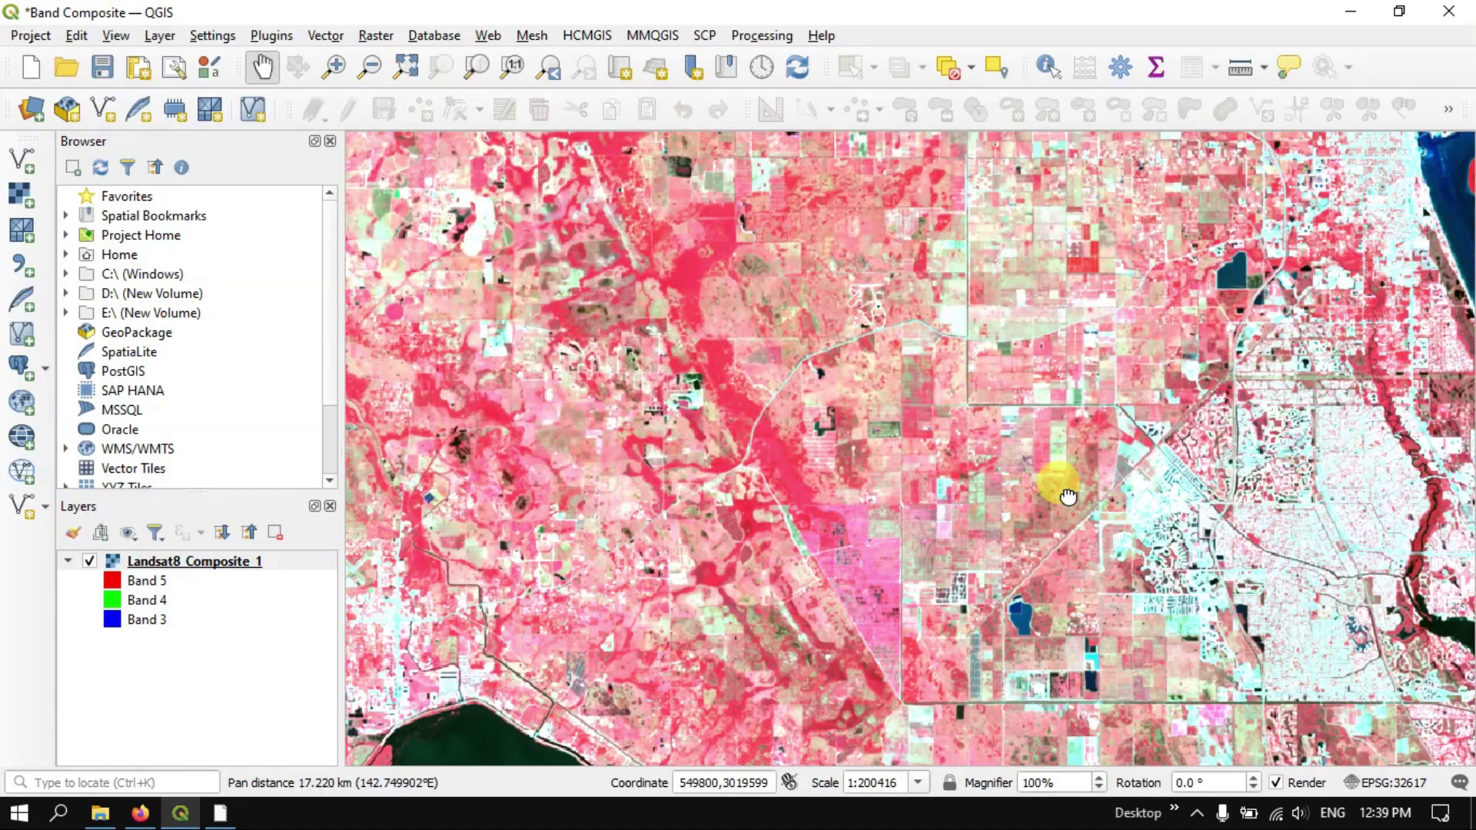
drag(1069, 492, 813, 220)
drag(1070, 230, 691, 172)
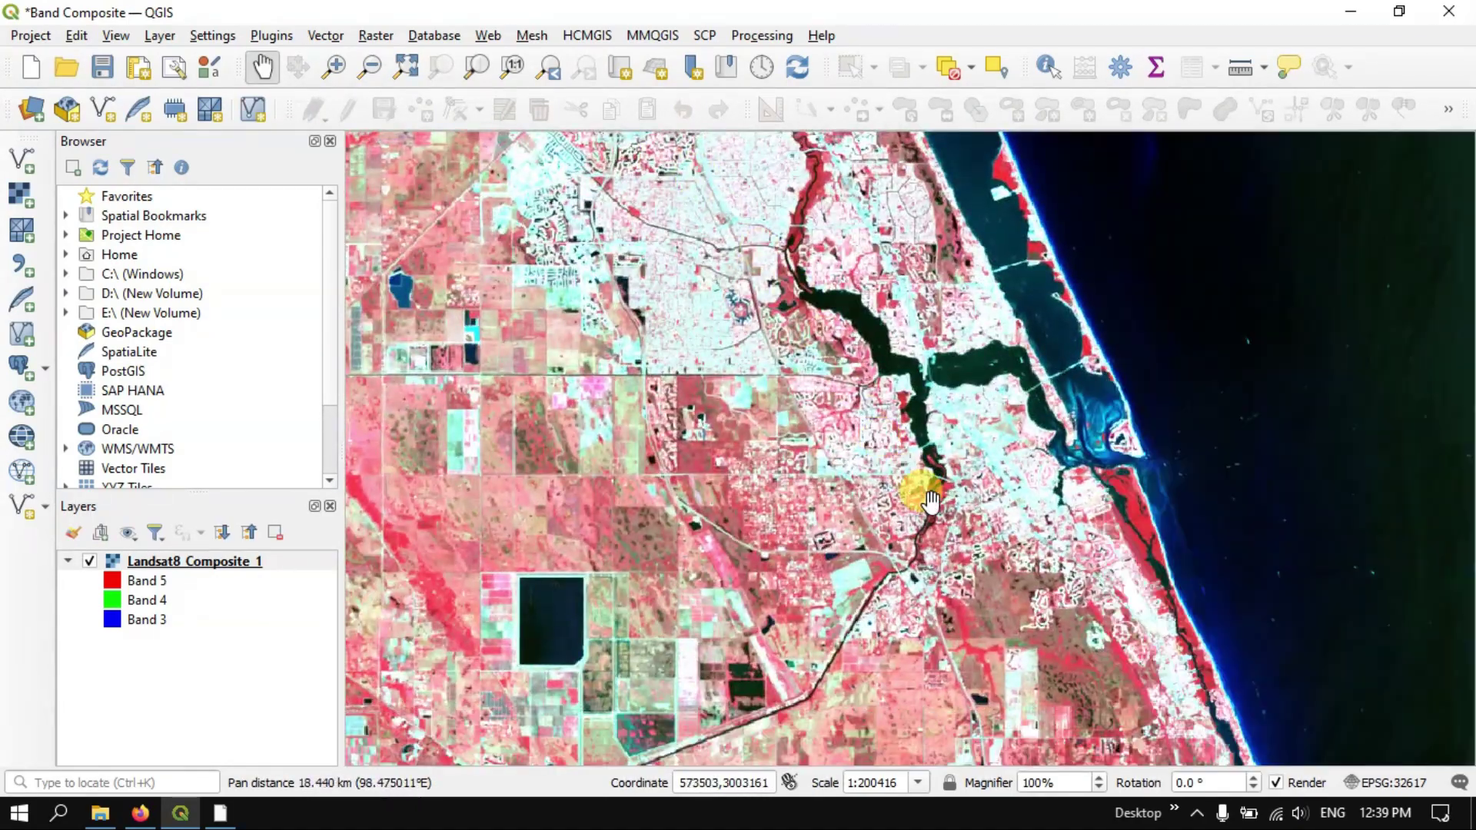
- Examine the built-up coastal area south of the inlet in the color infrared composite, down to street-block level
drag(930, 499, 850, 263)
scroll(1100, 304, up, 2)
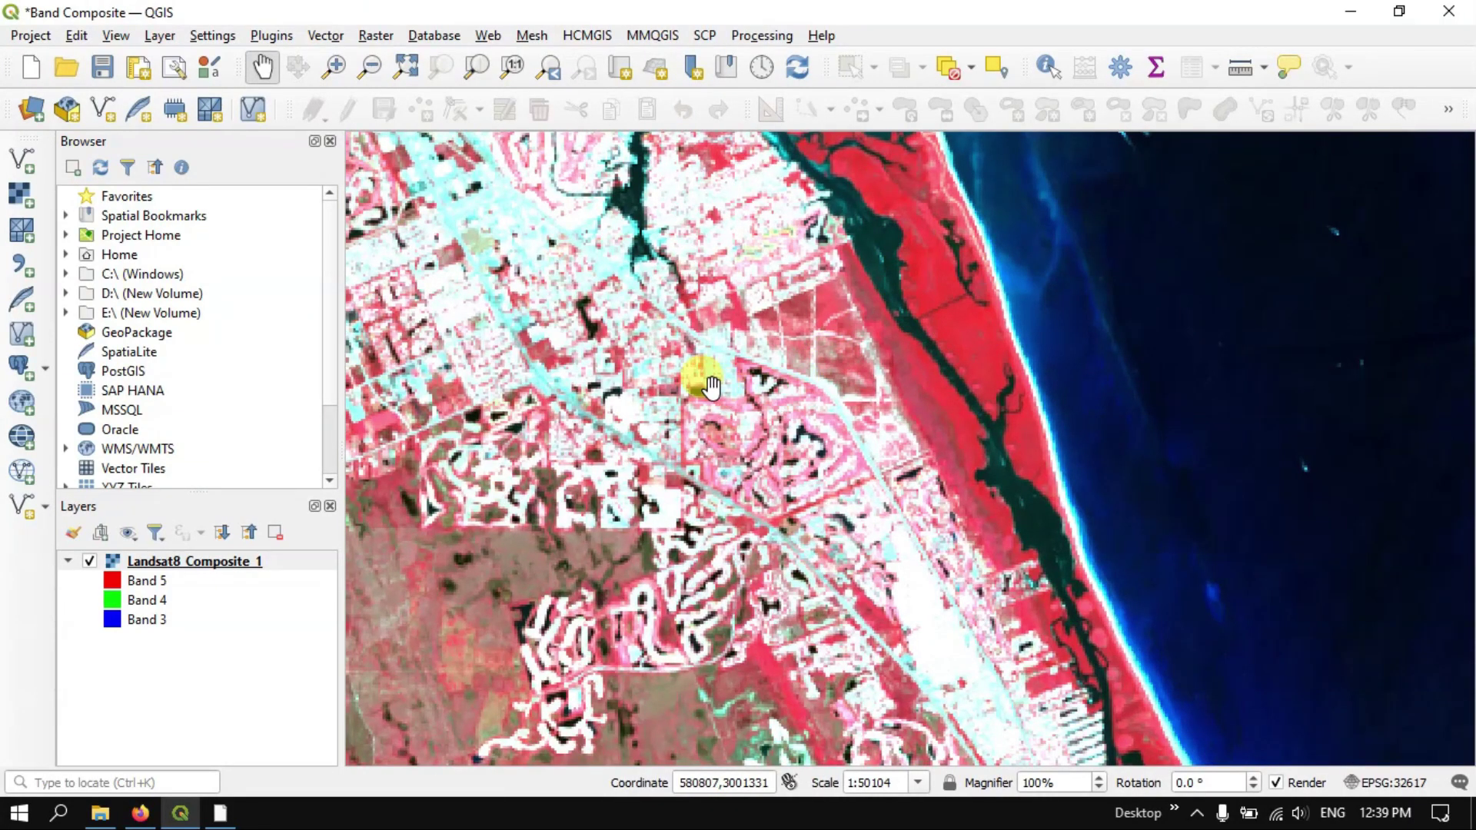
drag(578, 307, 941, 322)
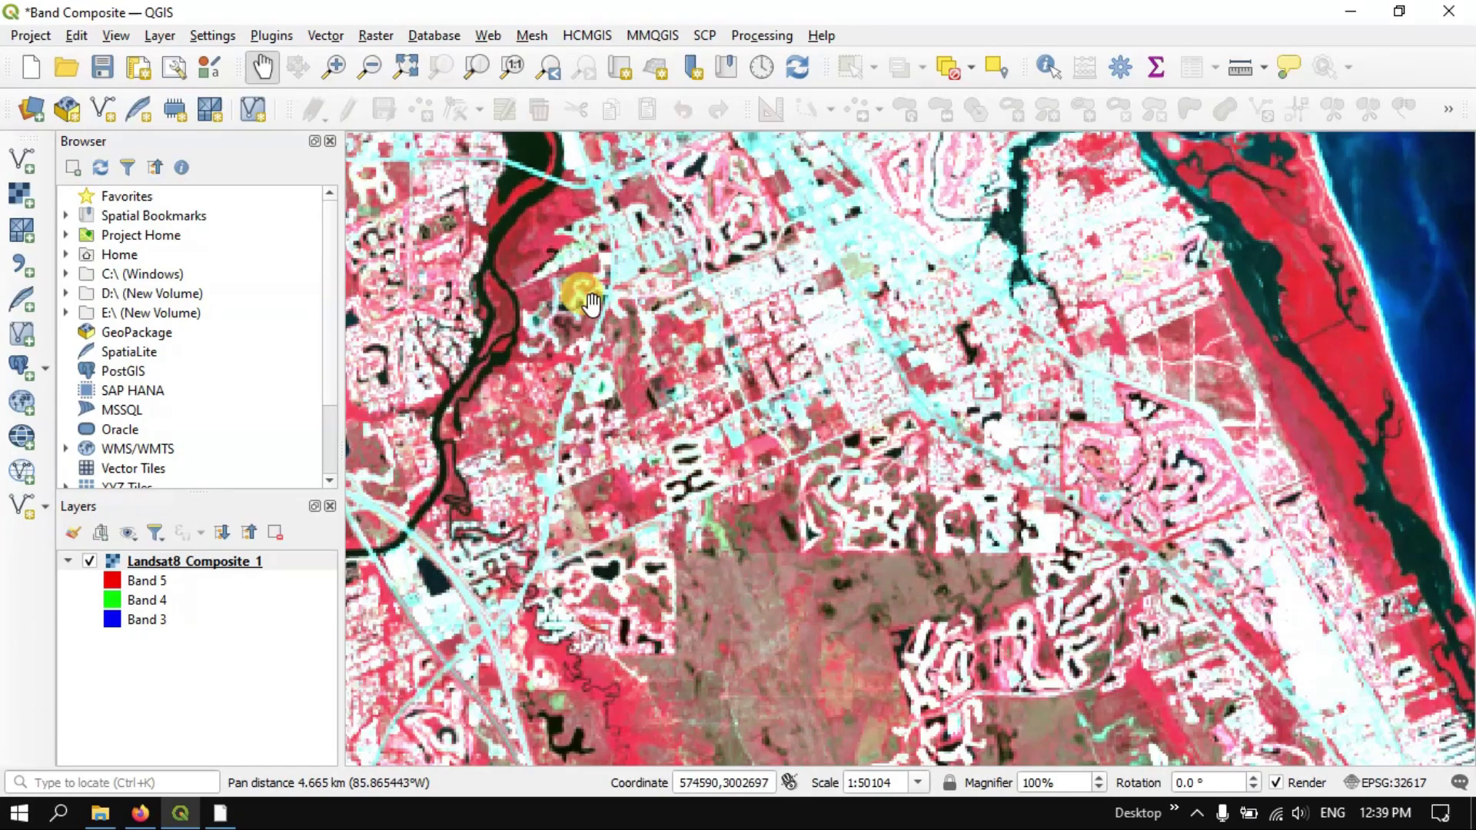
scroll(726, 330, up, 1)
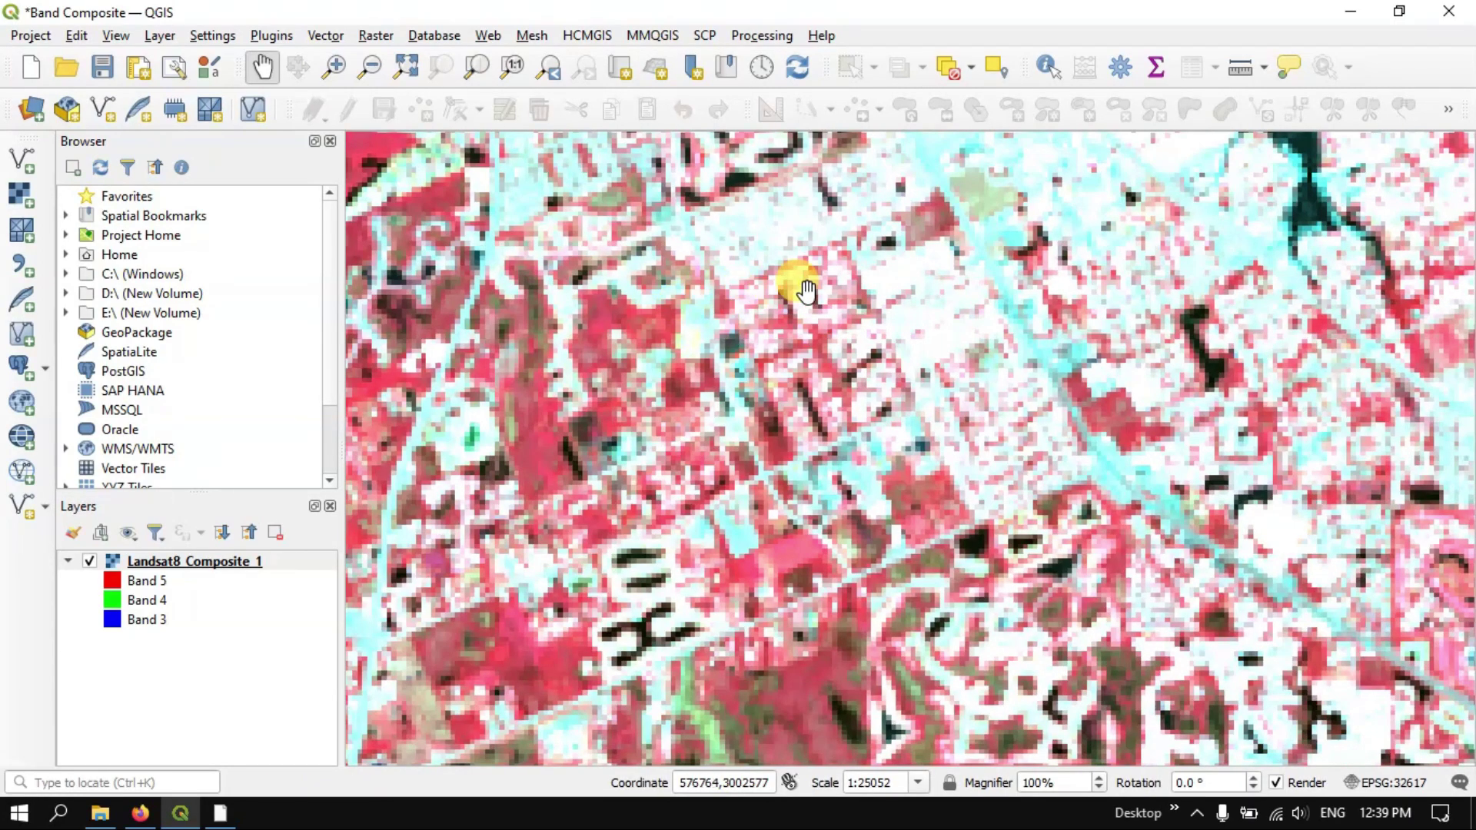
scroll(799, 284, down, 2)
scroll(799, 288, down, 2)
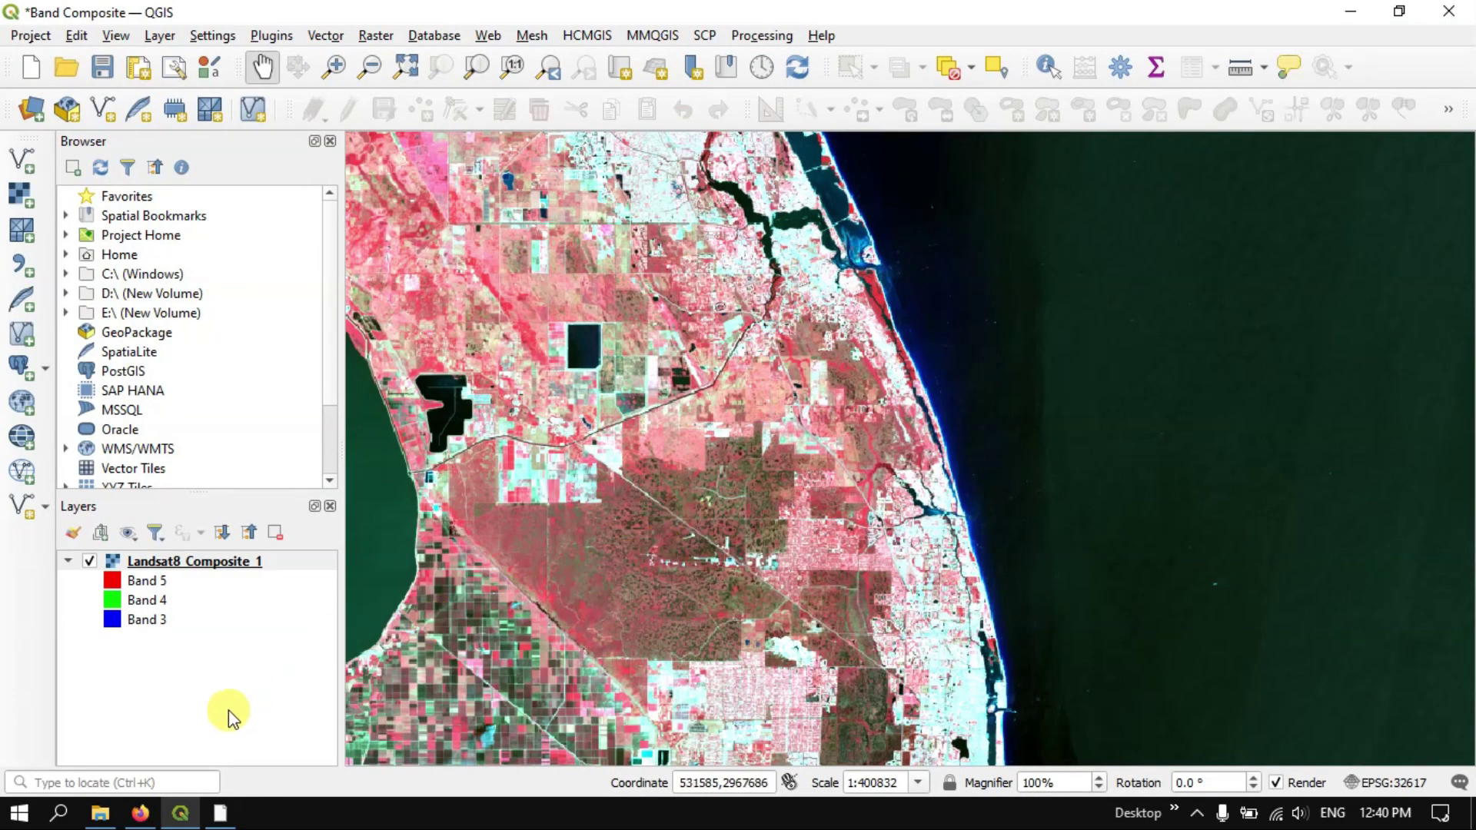
- Look up the Agriculture combination in the Esri article and the USGS band designations in Firefox, and return to QGIS
click(169, 813)
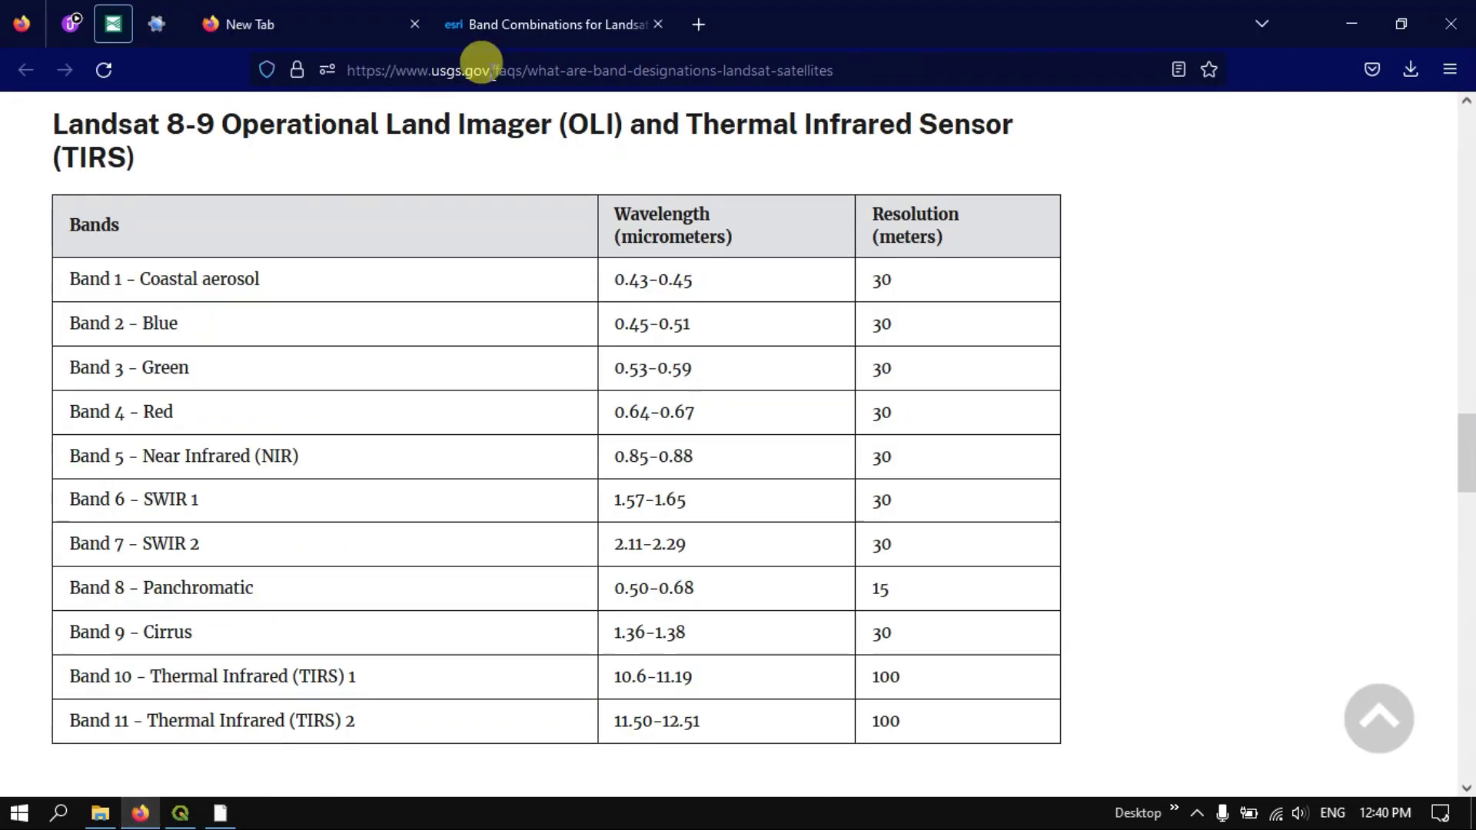
click(559, 11)
scroll(863, 517, down, 2)
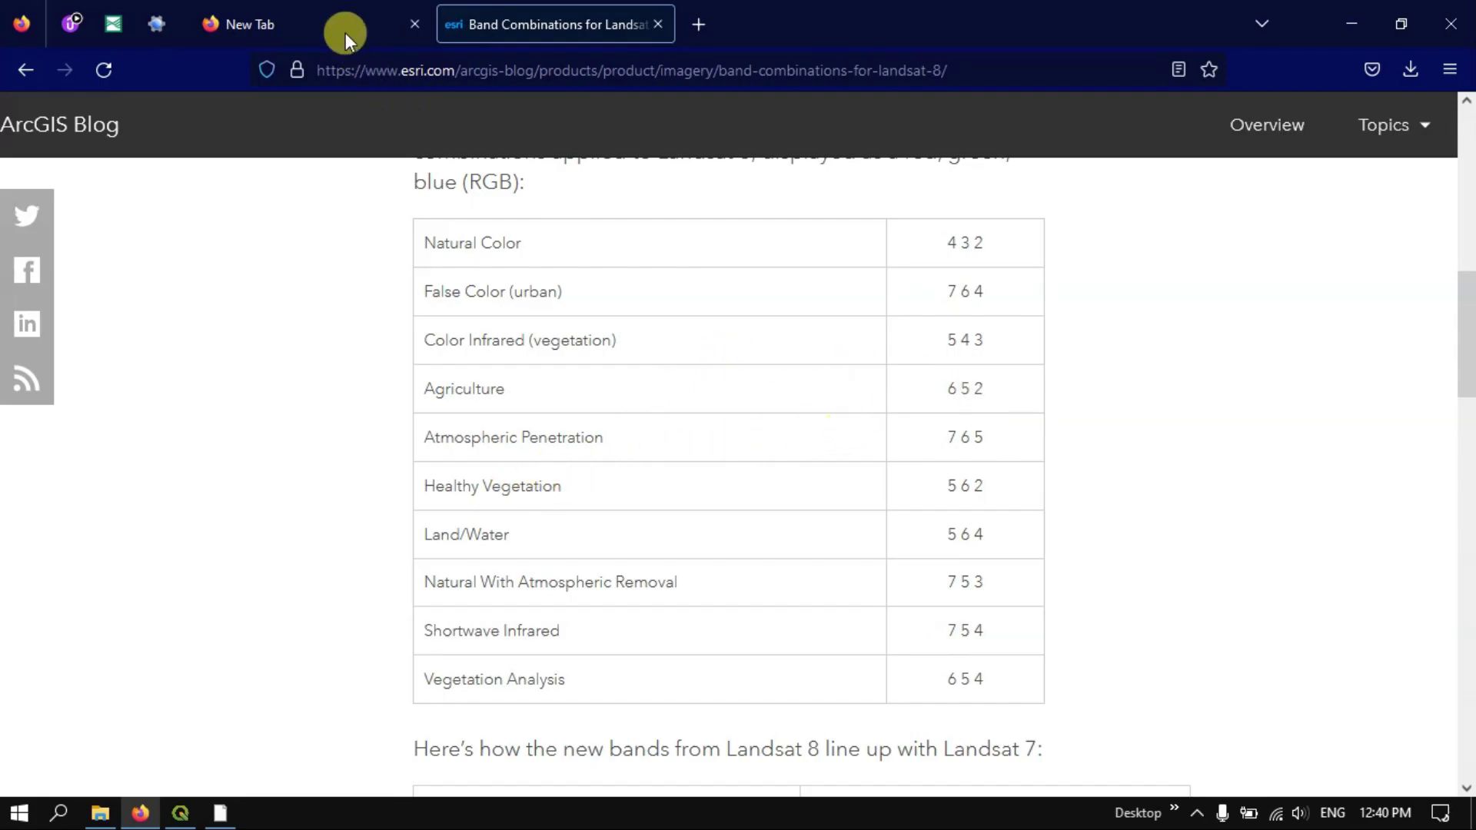
click(116, 22)
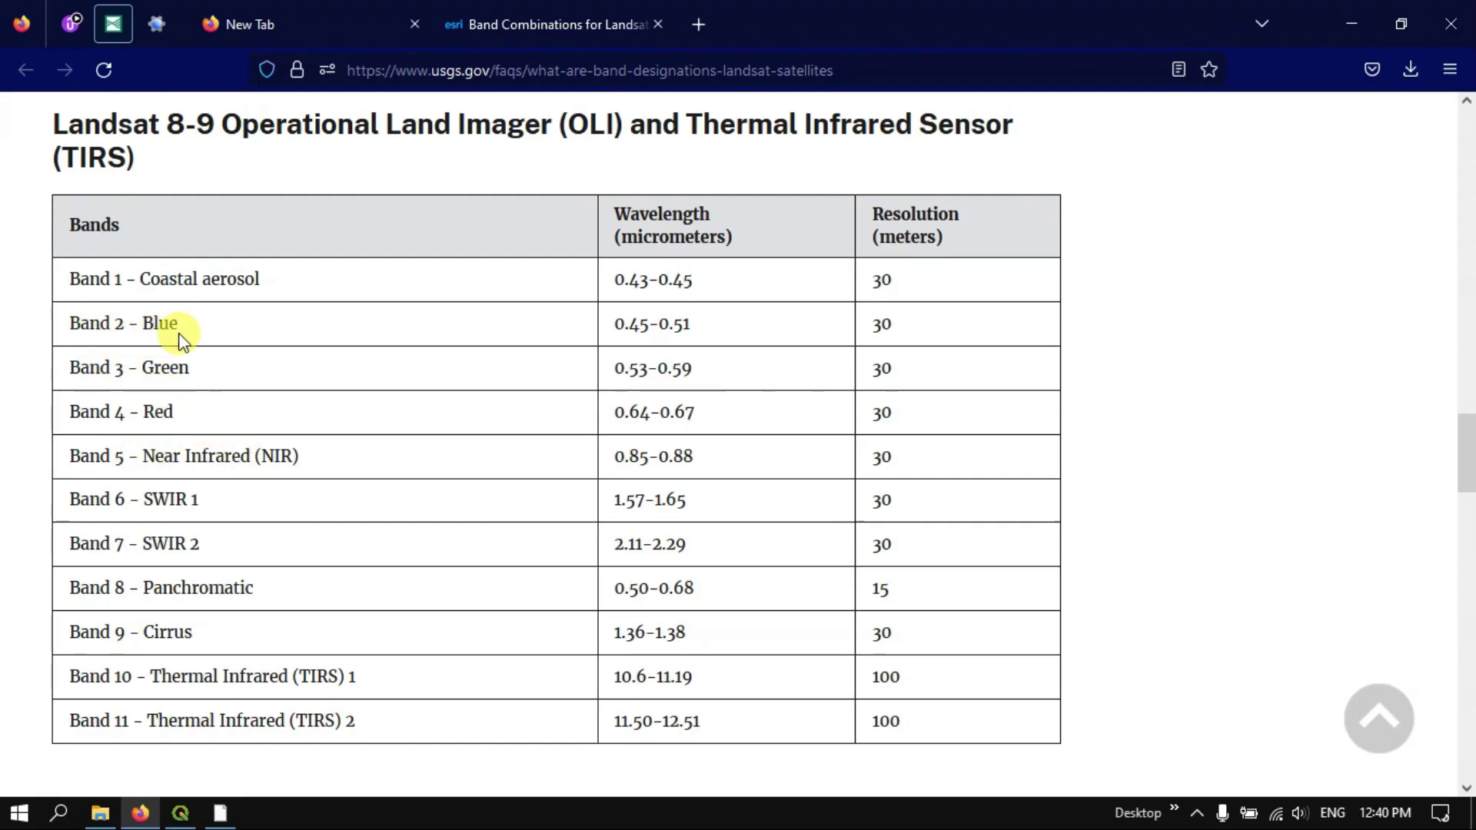
click(511, 9)
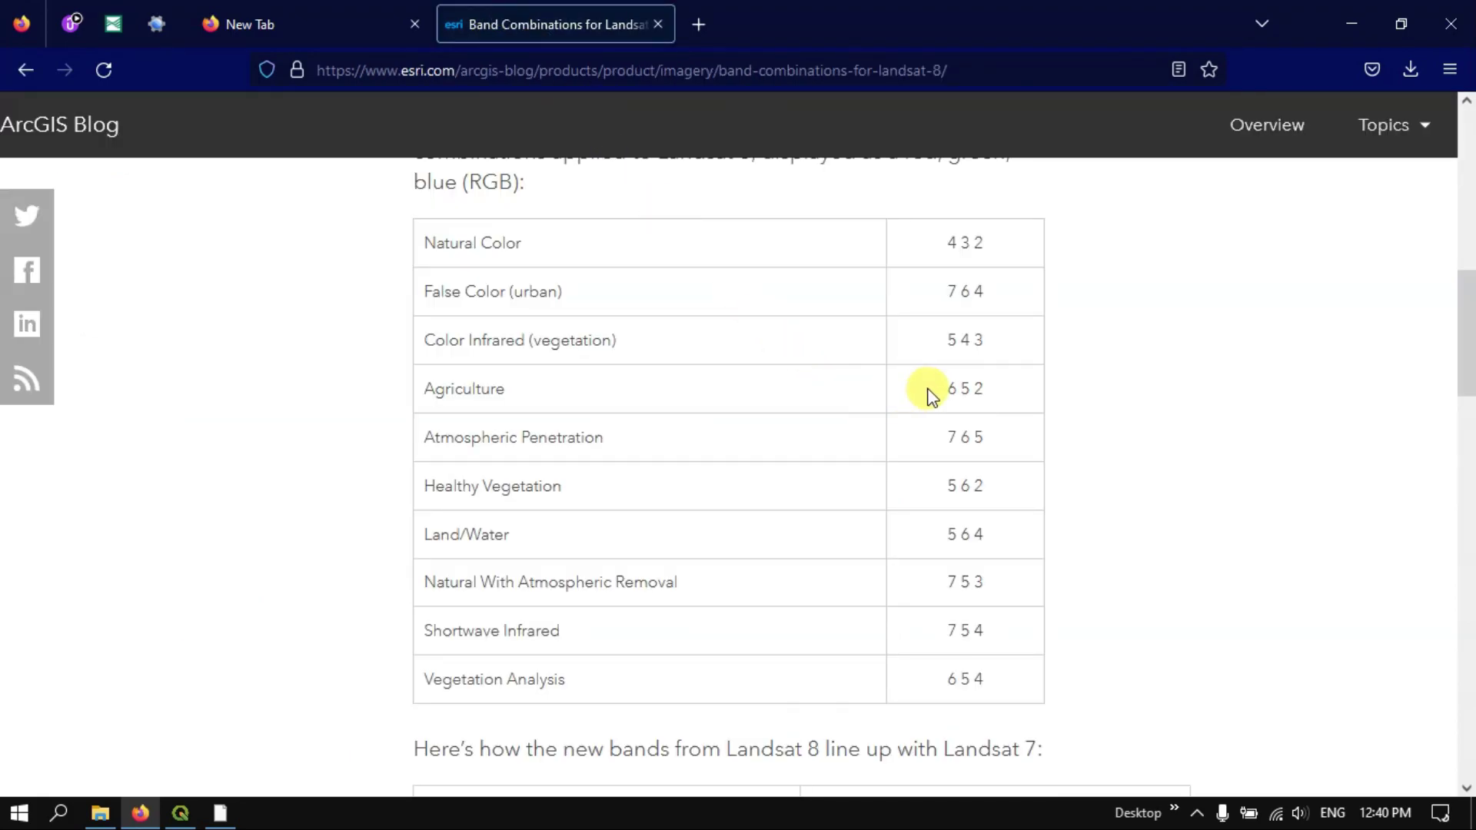
click(197, 814)
- In the Landsat8_Composite_1 symbology, assign Band 6 to red, Band 5 to green and Band 2 to blue, and apply the combination
right_click(230, 564)
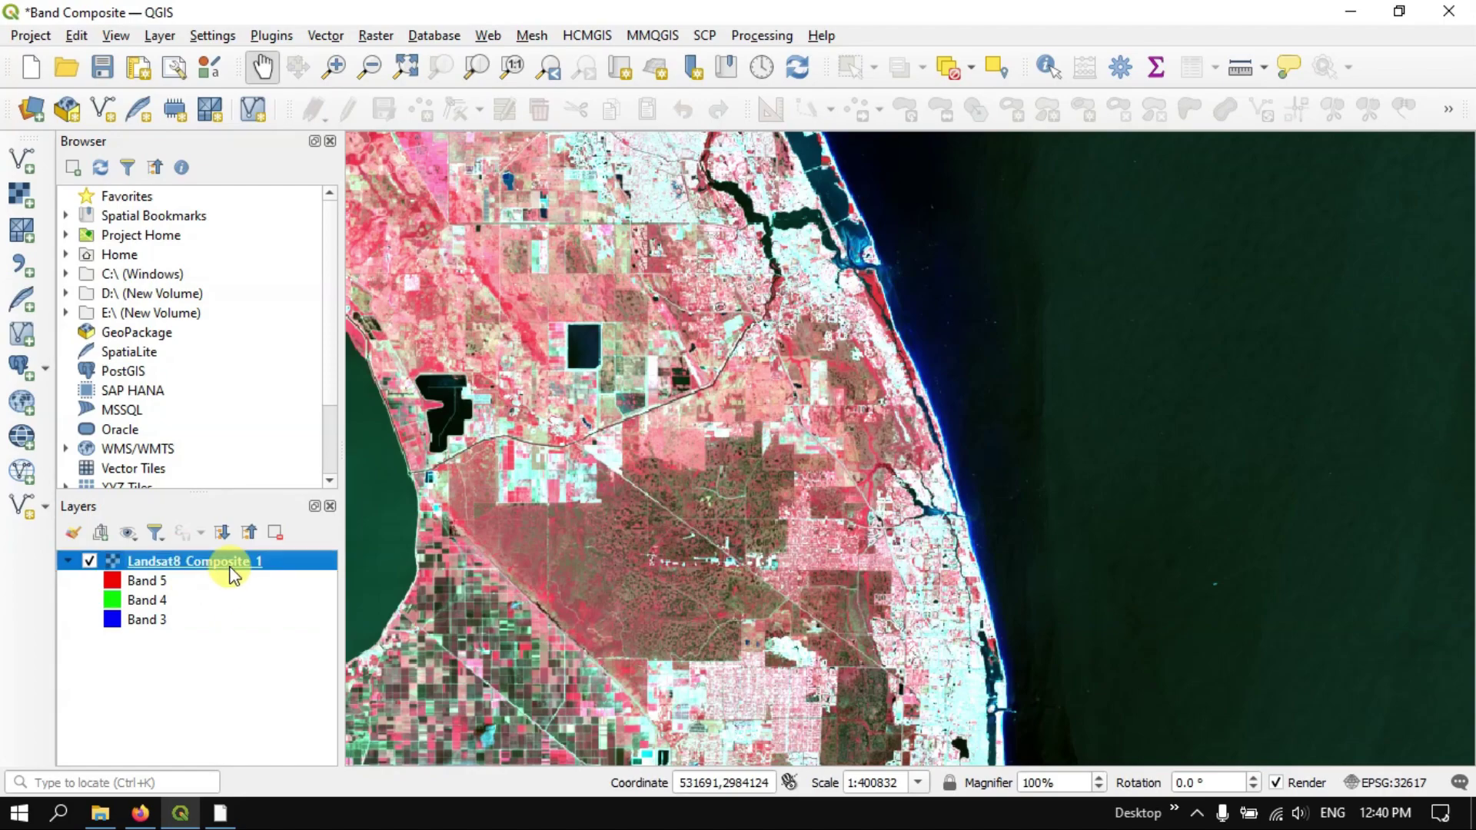
click(297, 560)
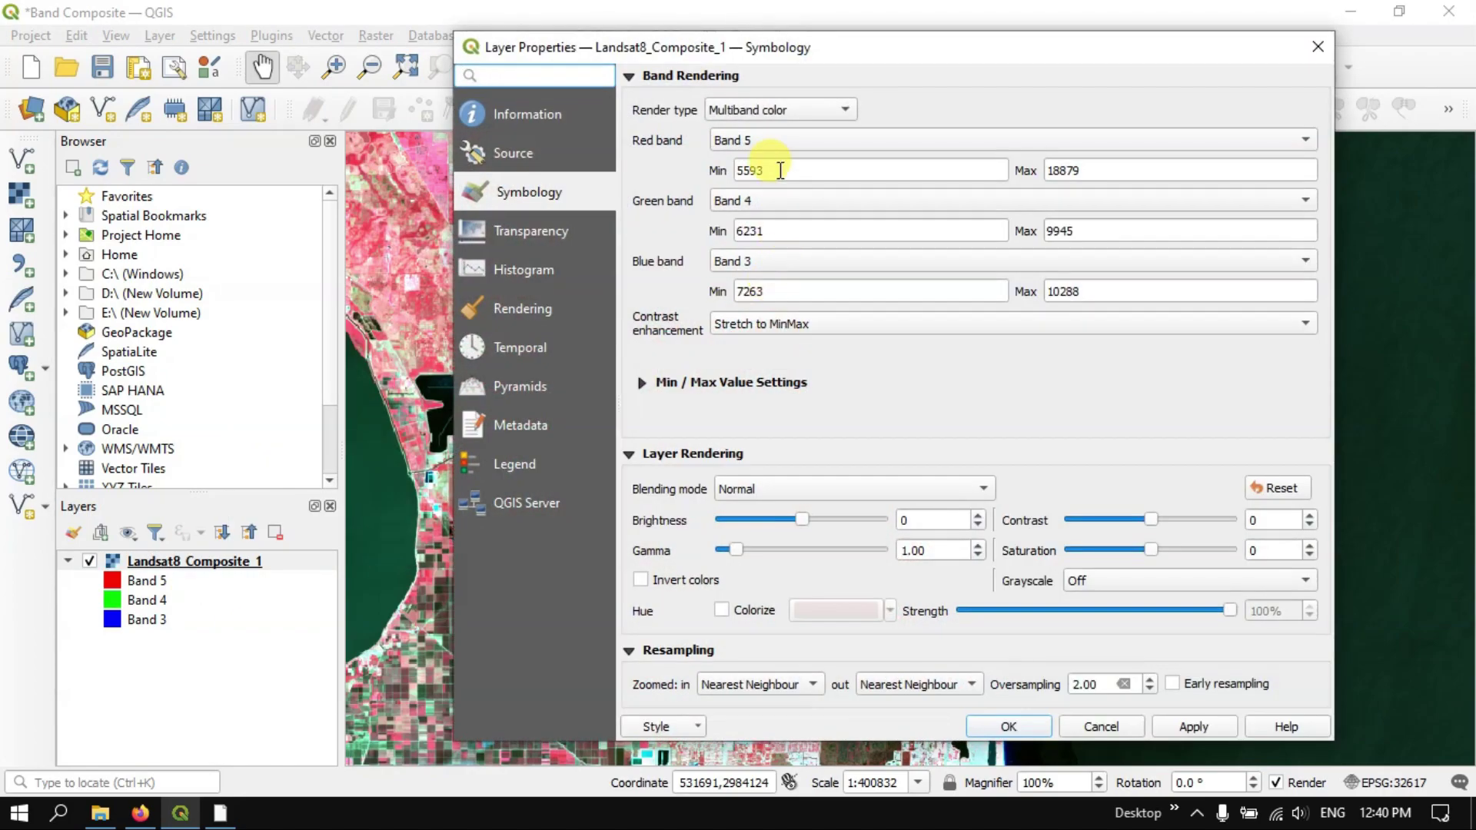
click(793, 138)
click(783, 139)
click(761, 200)
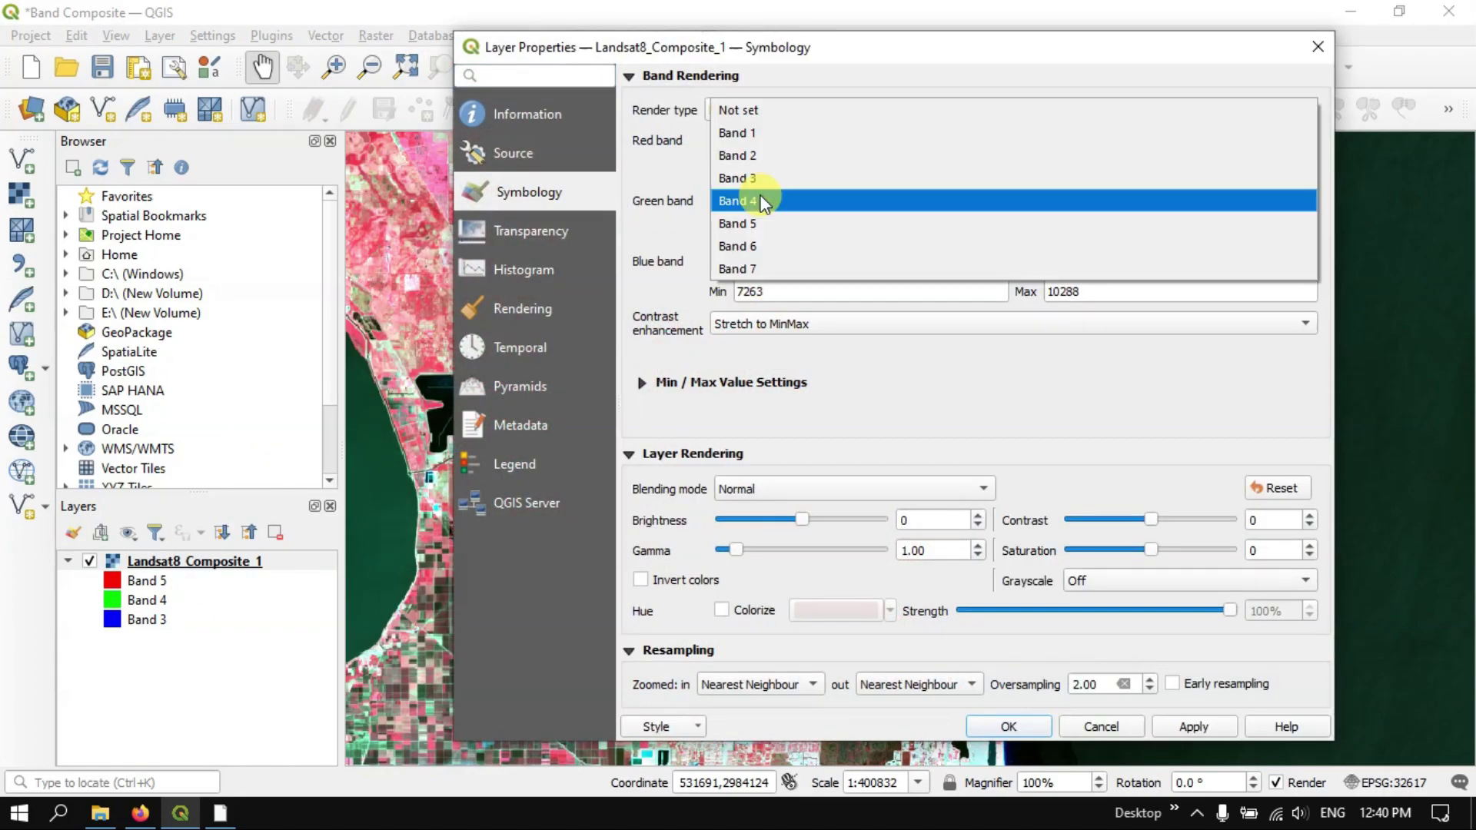
click(762, 223)
click(760, 261)
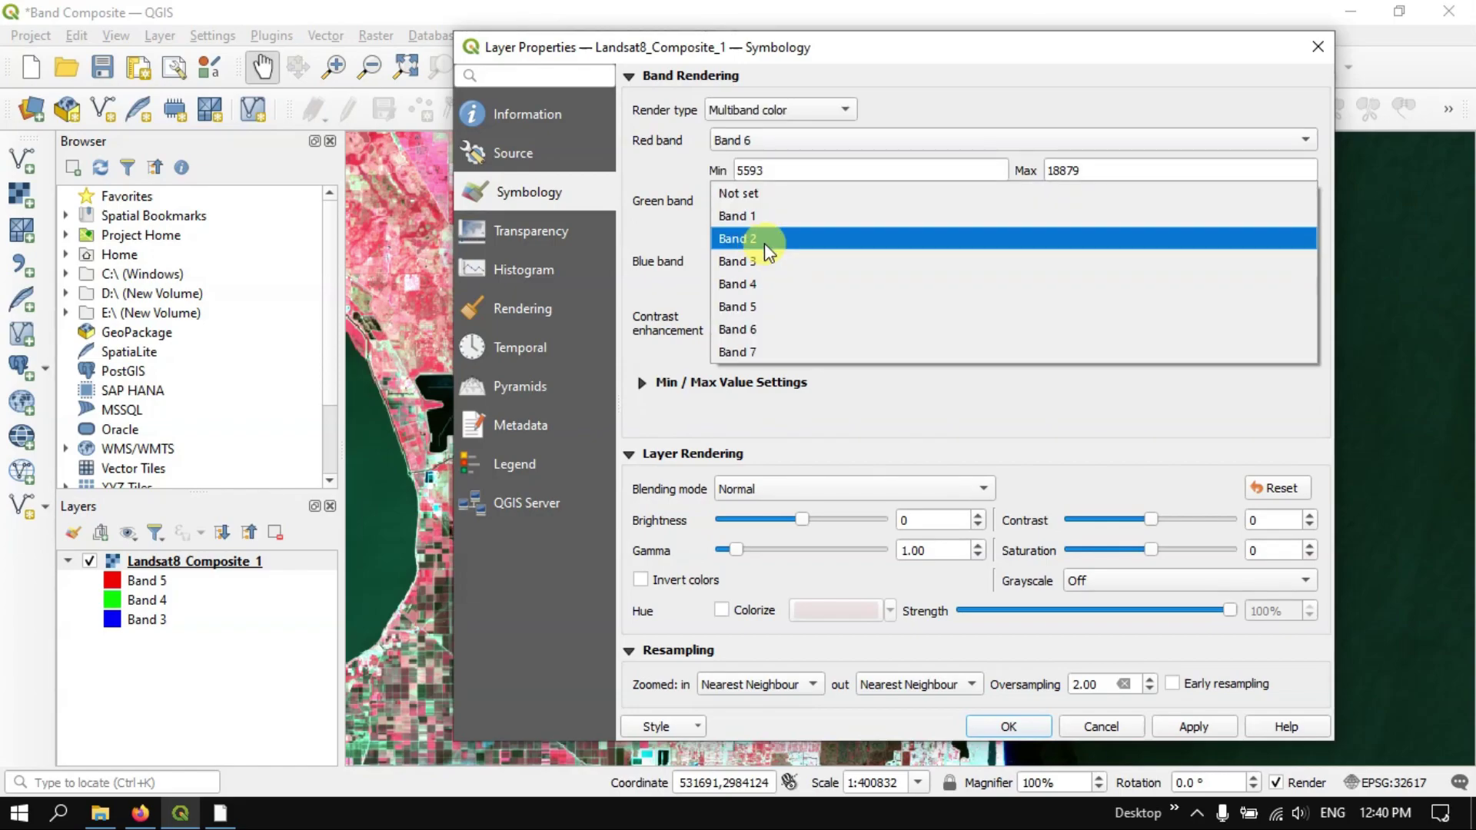
click(764, 240)
click(1177, 727)
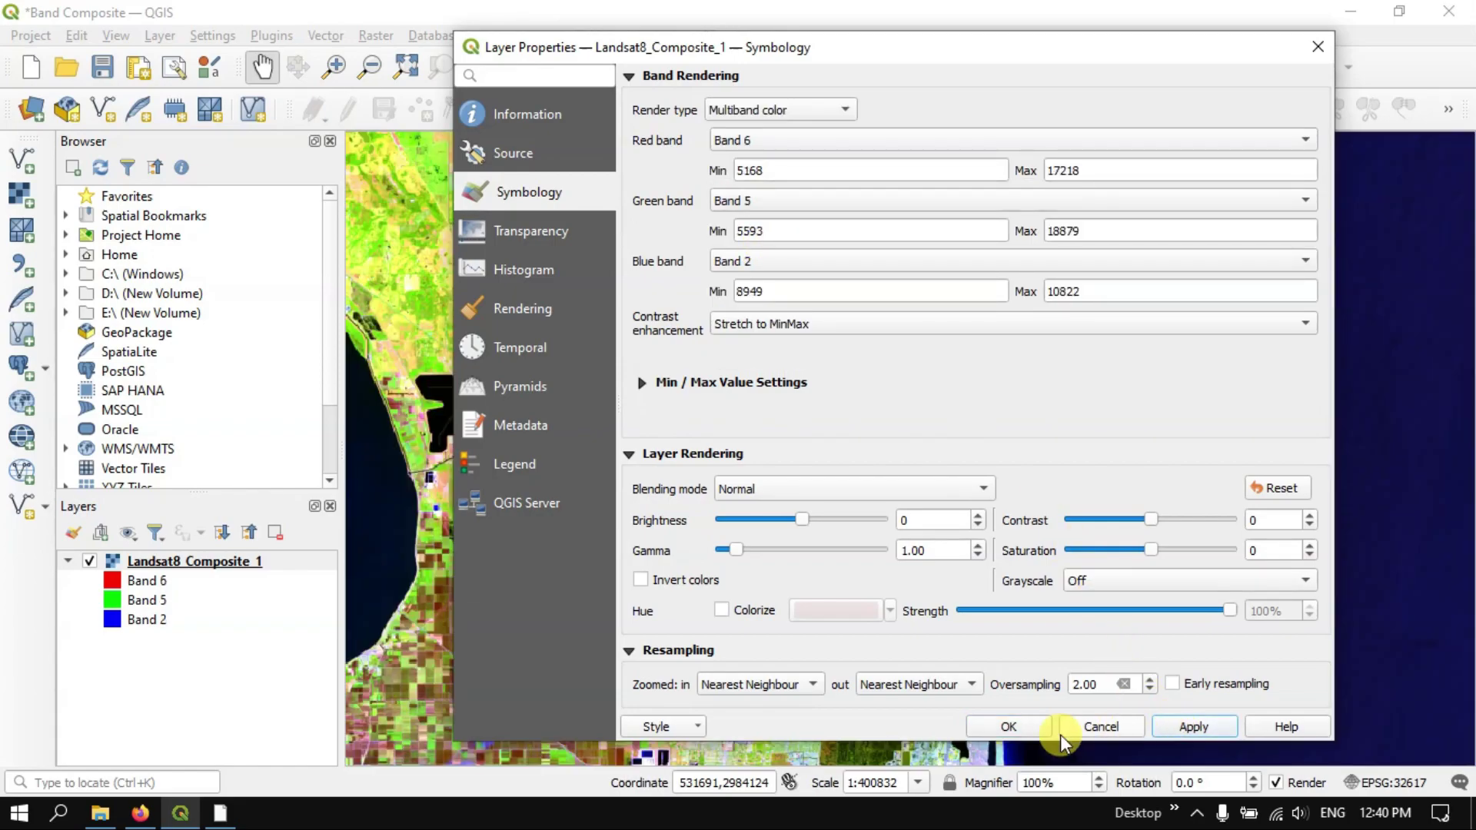
click(1009, 727)
- Examine the crop fields southeast of the lake in the 6-5-2 agriculture composite, down to individual plots
scroll(686, 451, down, 1)
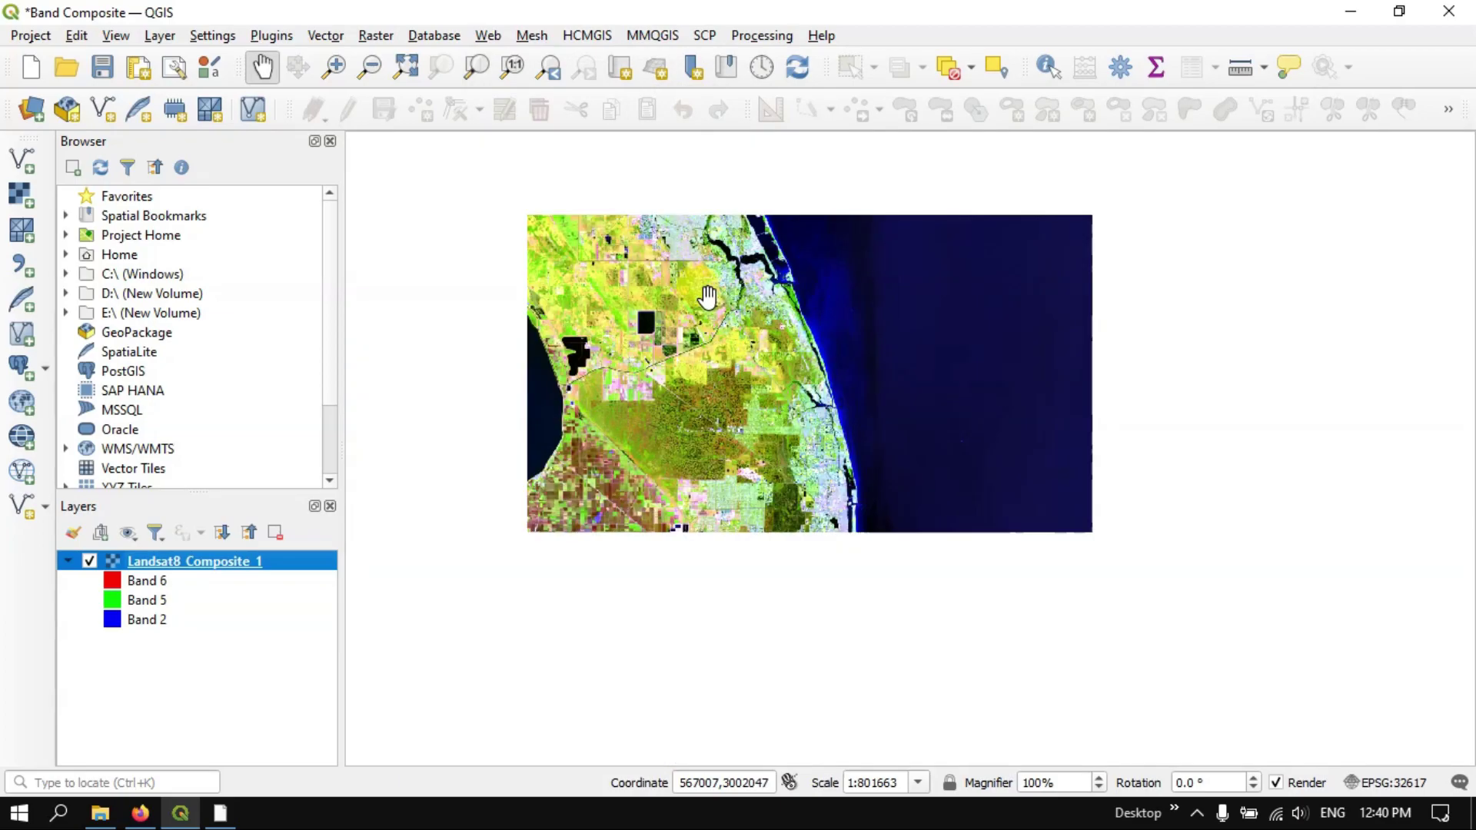
drag(686, 451, 768, 527)
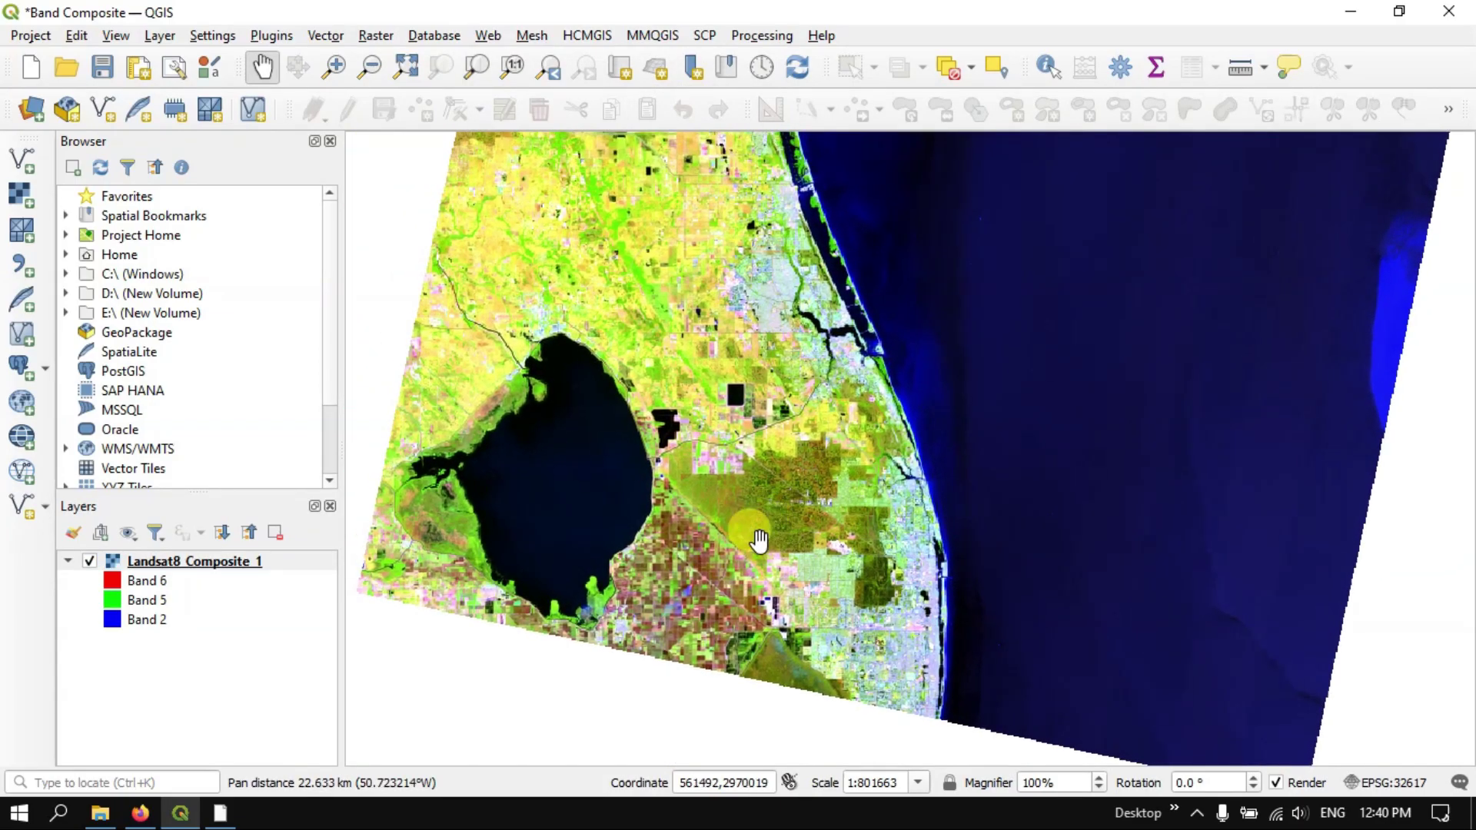
scroll(648, 606, up, 1)
scroll(648, 606, up, 1)
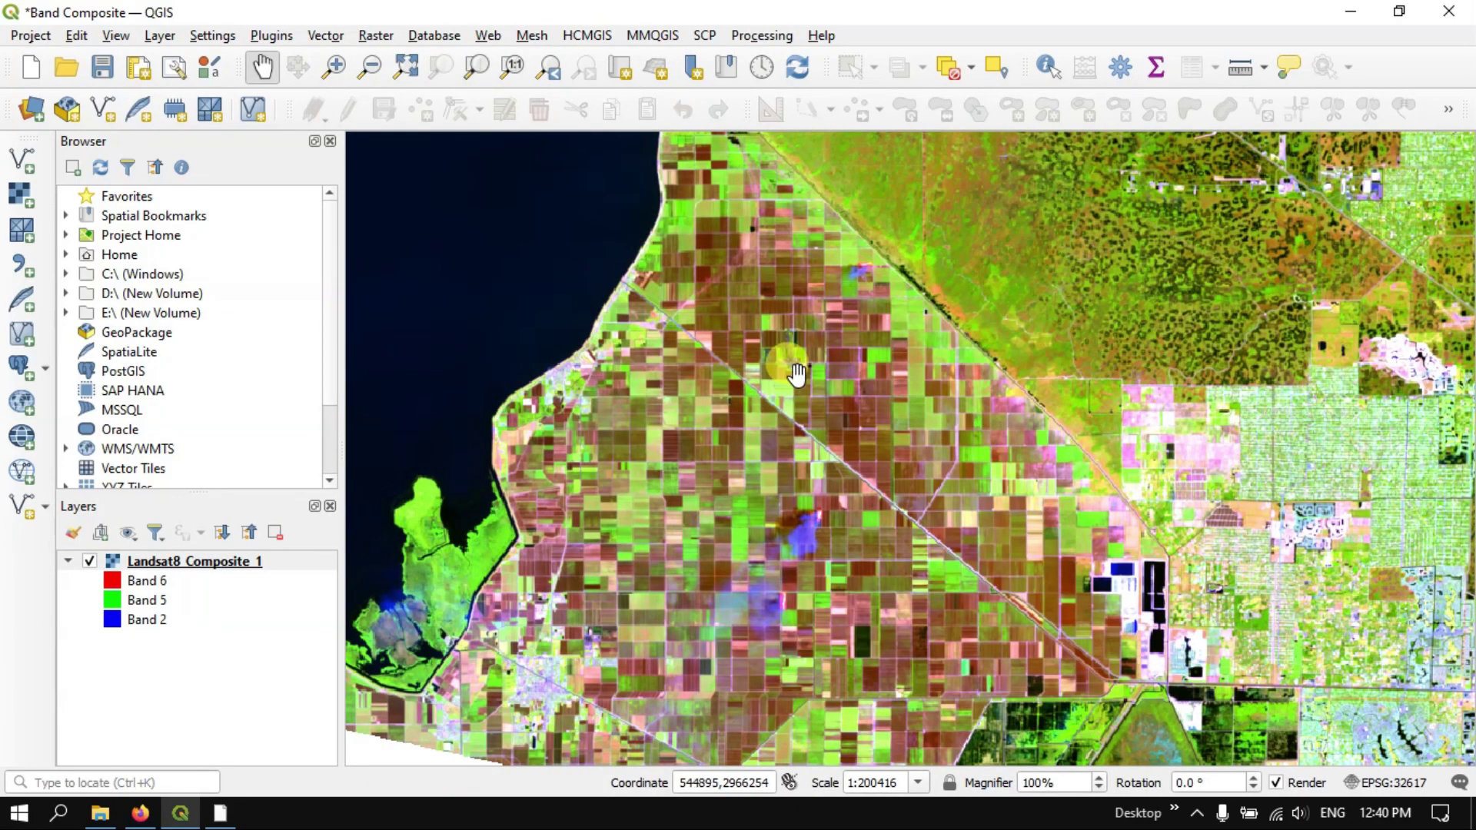
scroll(803, 362, up, 1)
scroll(807, 361, up, 1)
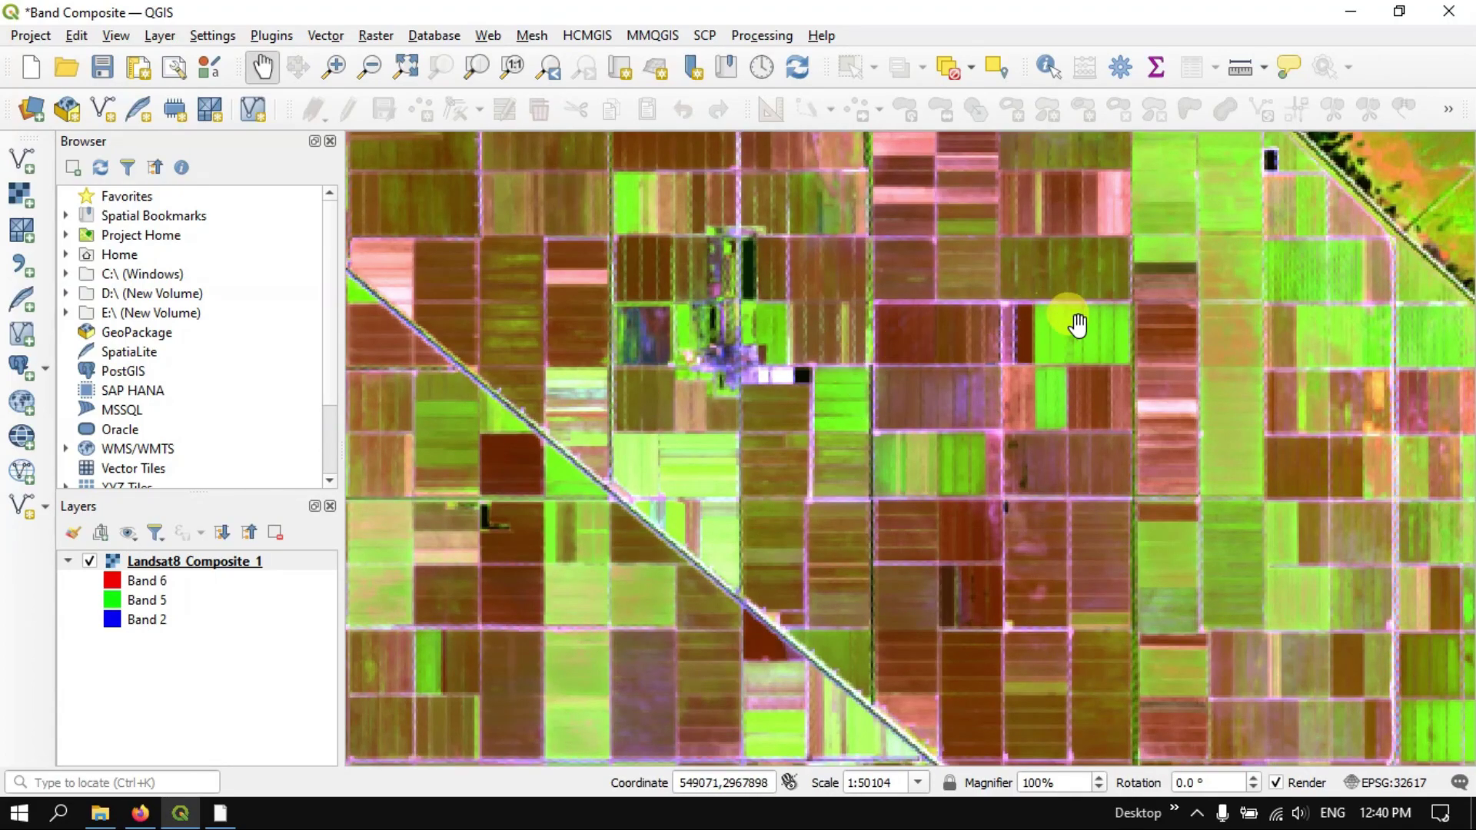
drag(945, 329, 875, 450)
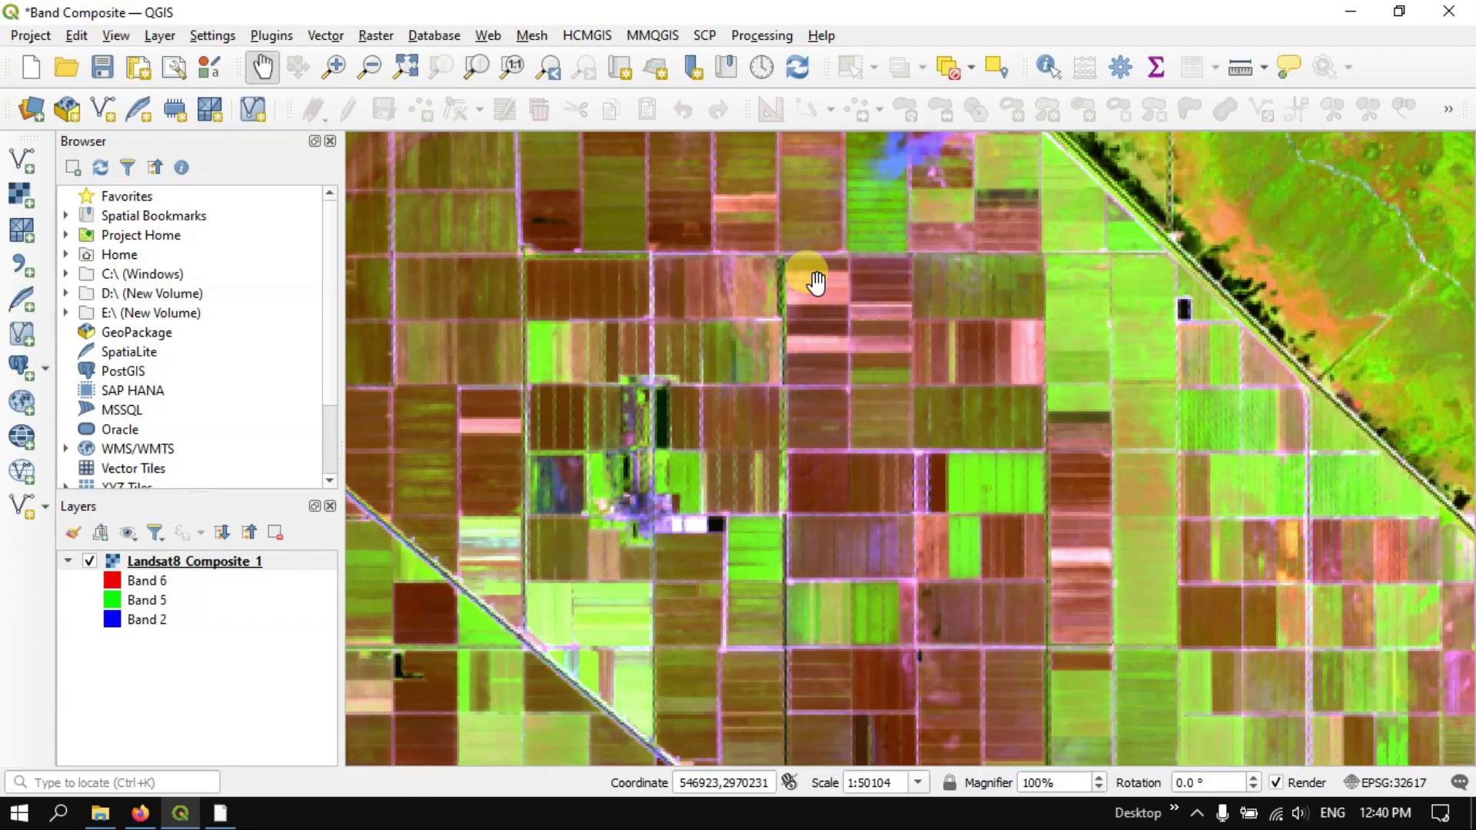
scroll(816, 283, down, 1)
scroll(778, 400, up, 1)
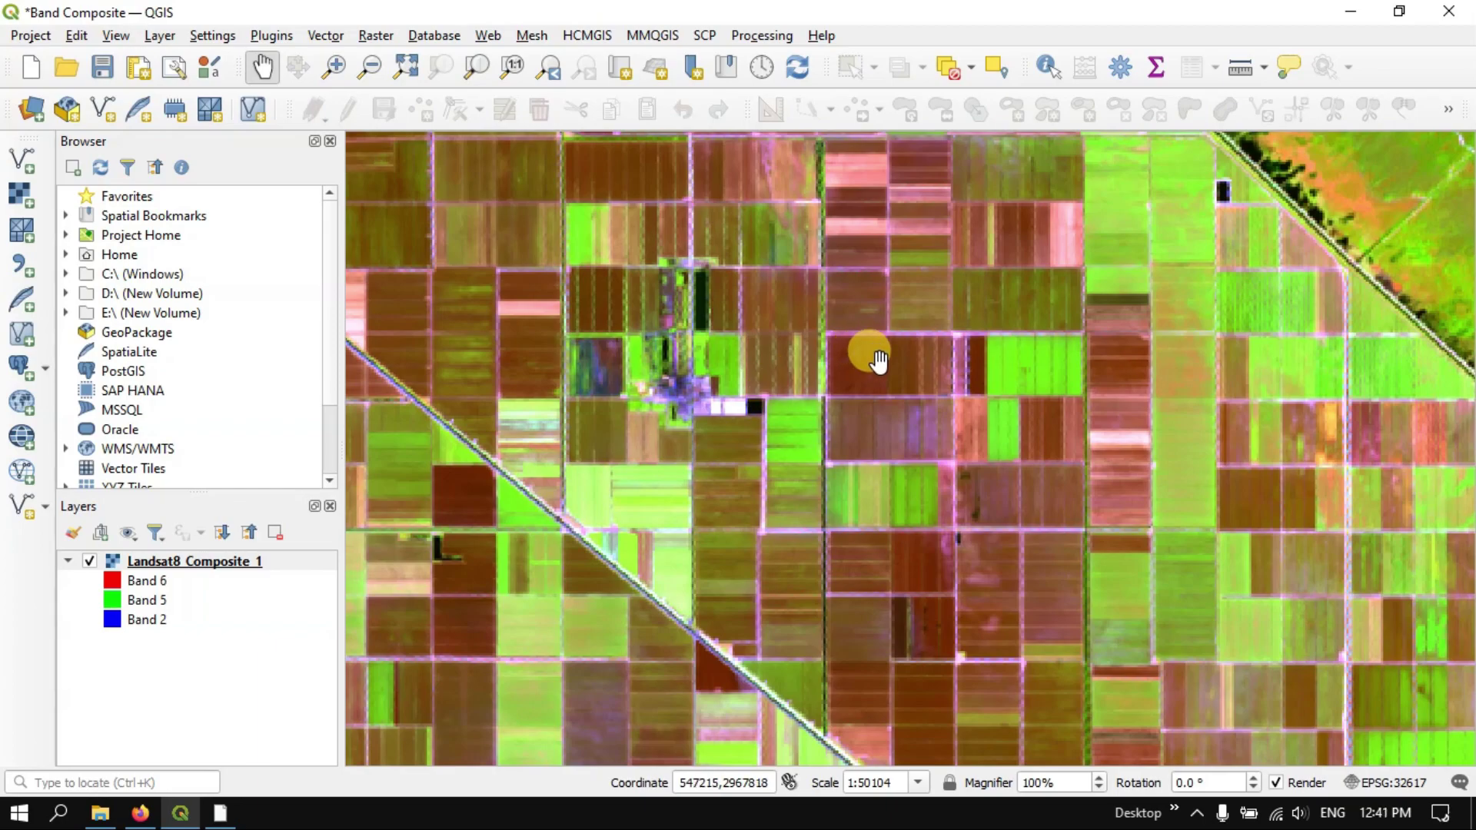
scroll(876, 359, up, 1)
scroll(880, 355, down, 1)
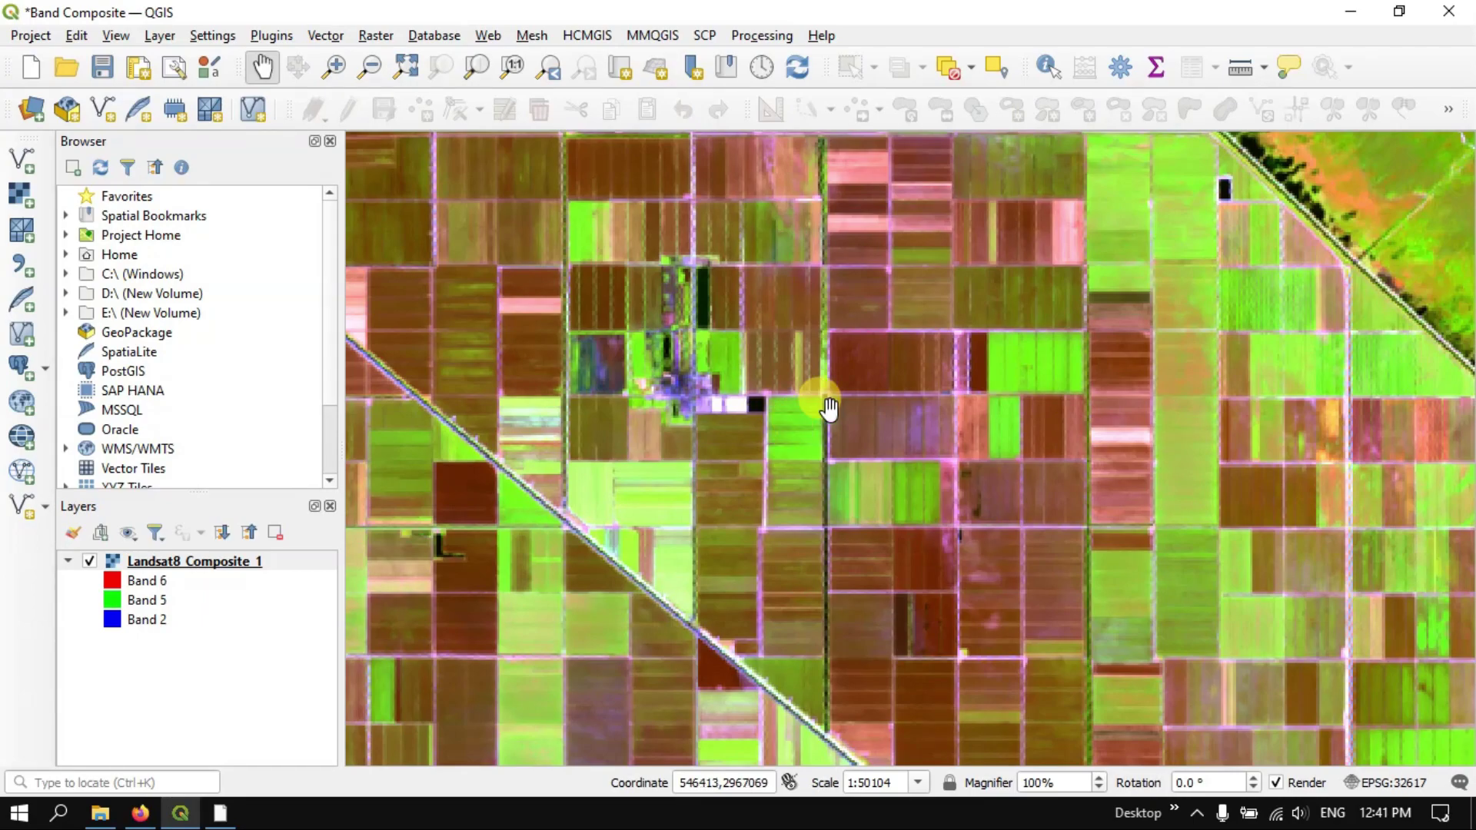
scroll(1067, 284, down, 1)
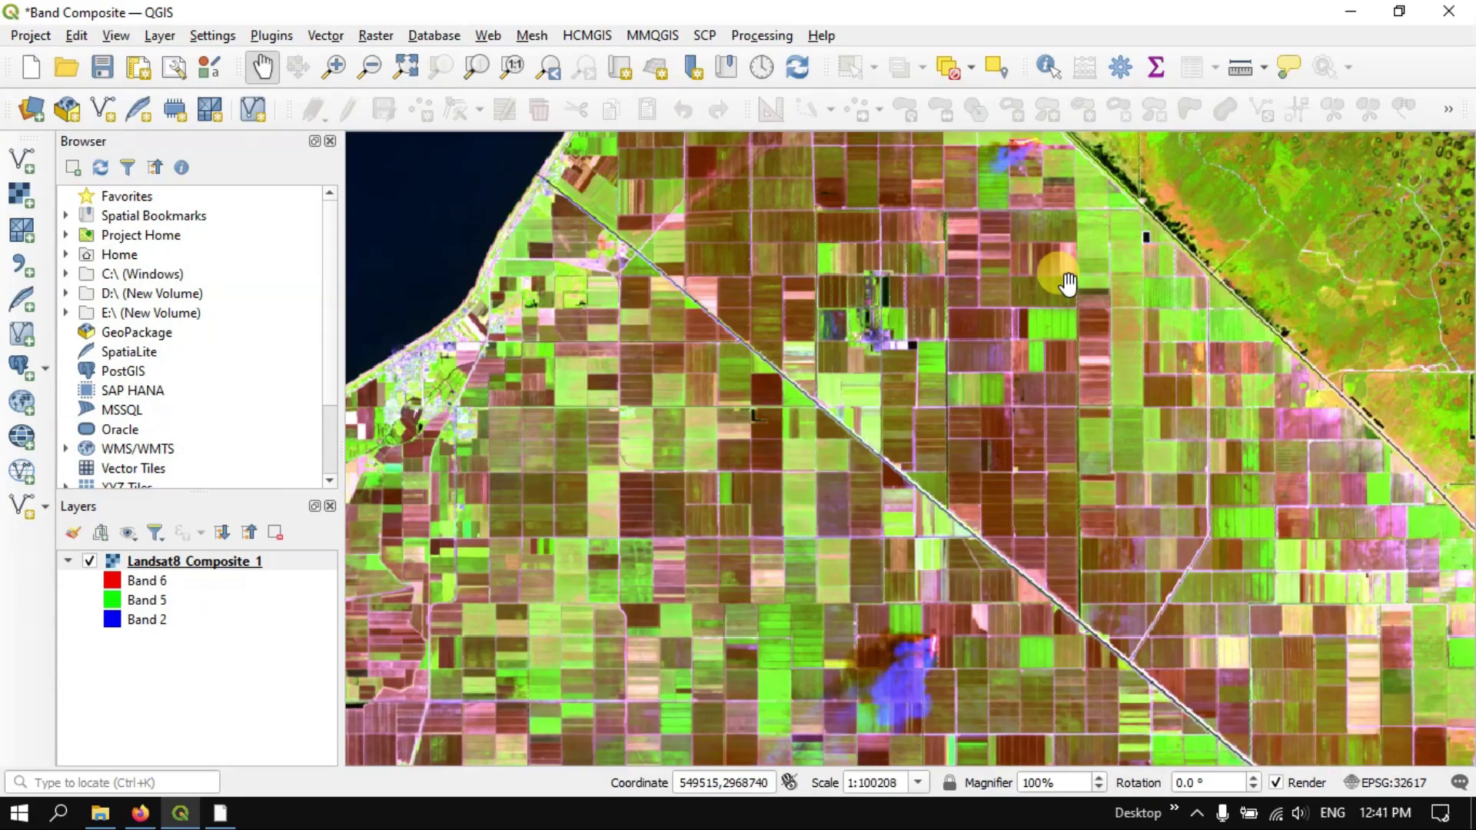
scroll(946, 363, down, 2)
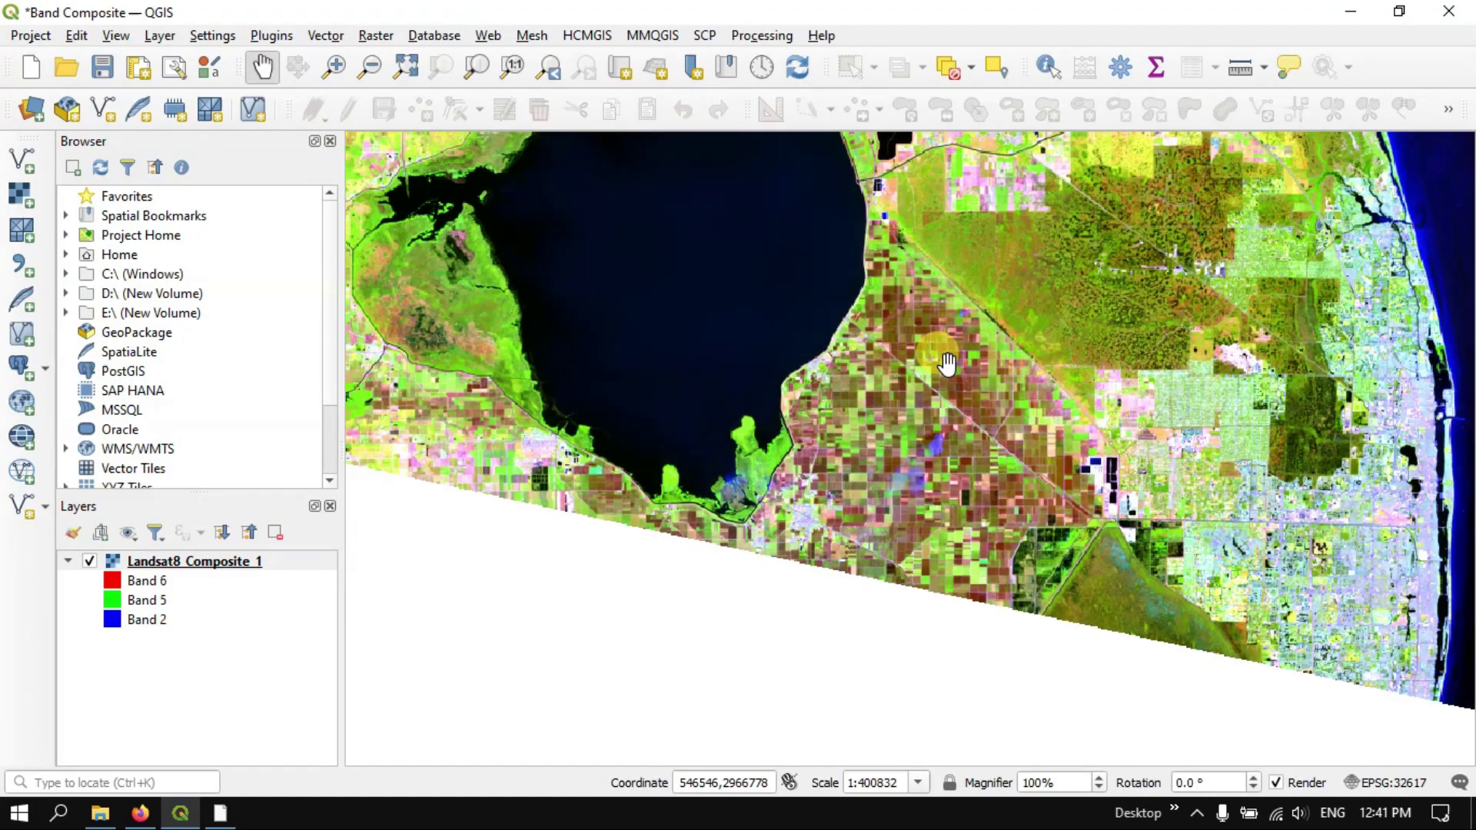
- Examine the farmland along the southwestern shore of the lake in the 6-5-2 composite
drag(488, 431, 649, 500)
scroll(650, 501, up, 2)
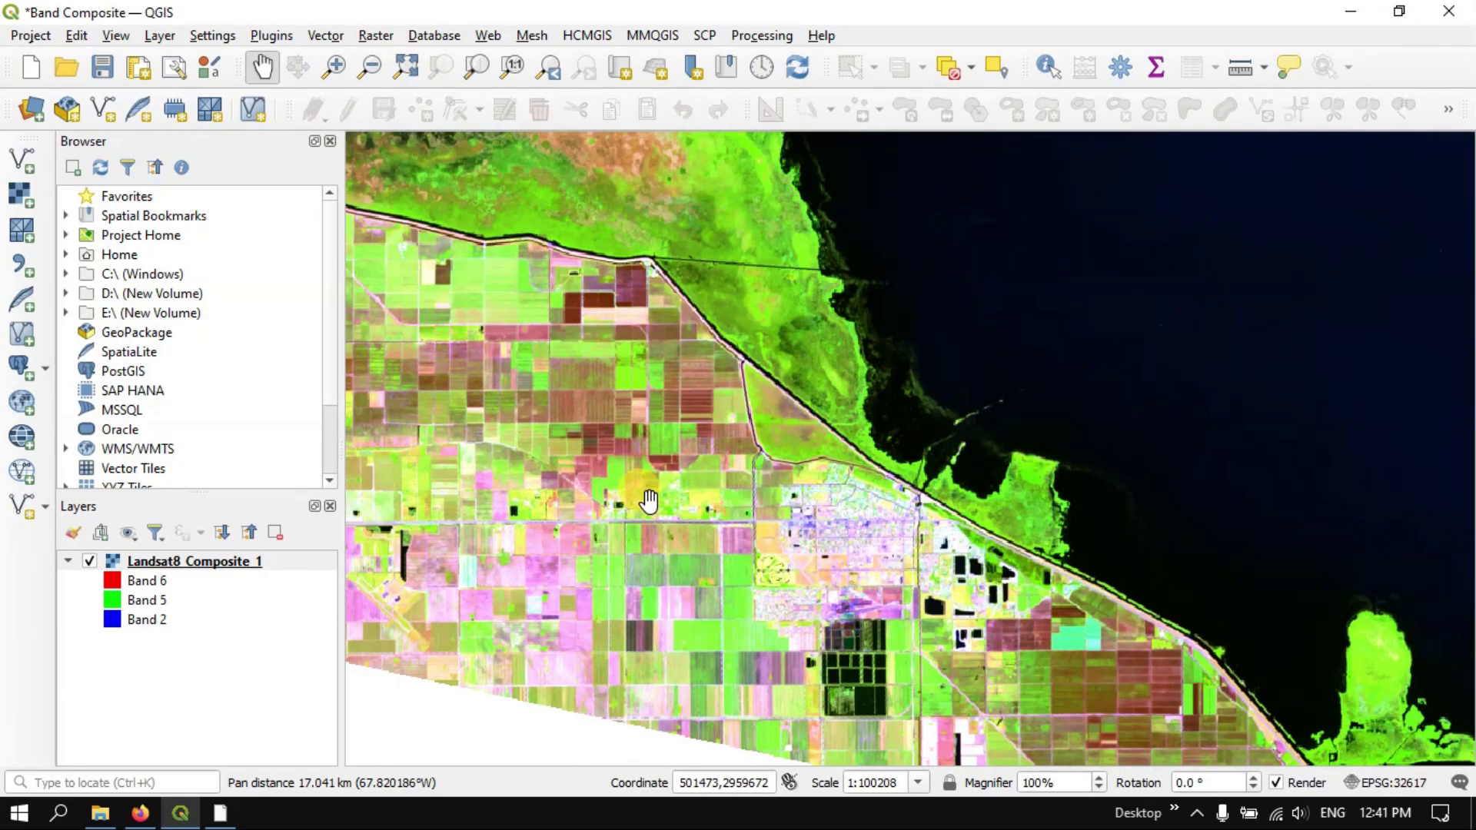
scroll(449, 311, up, 1)
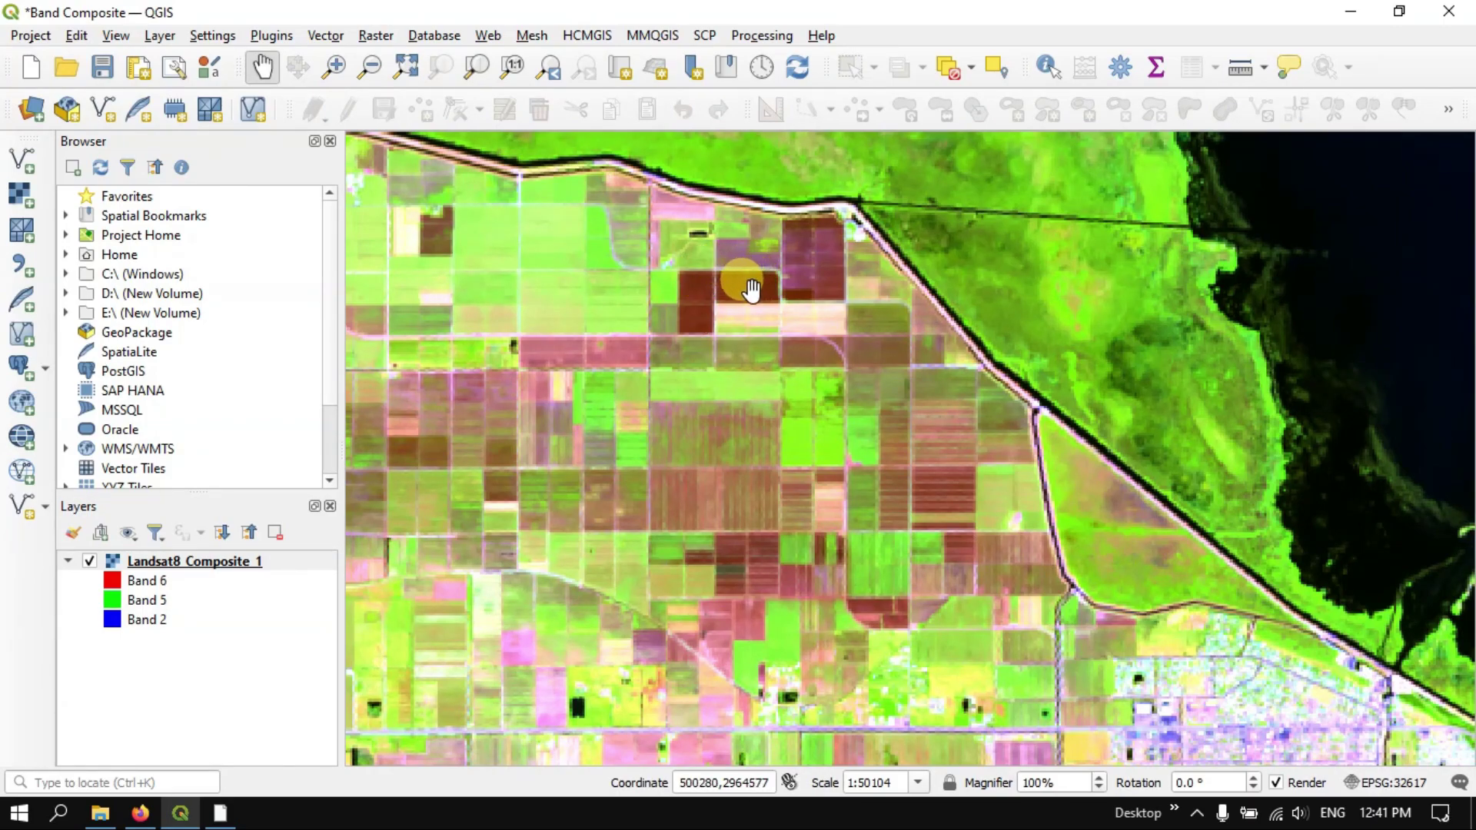
scroll(751, 289, down, 3)
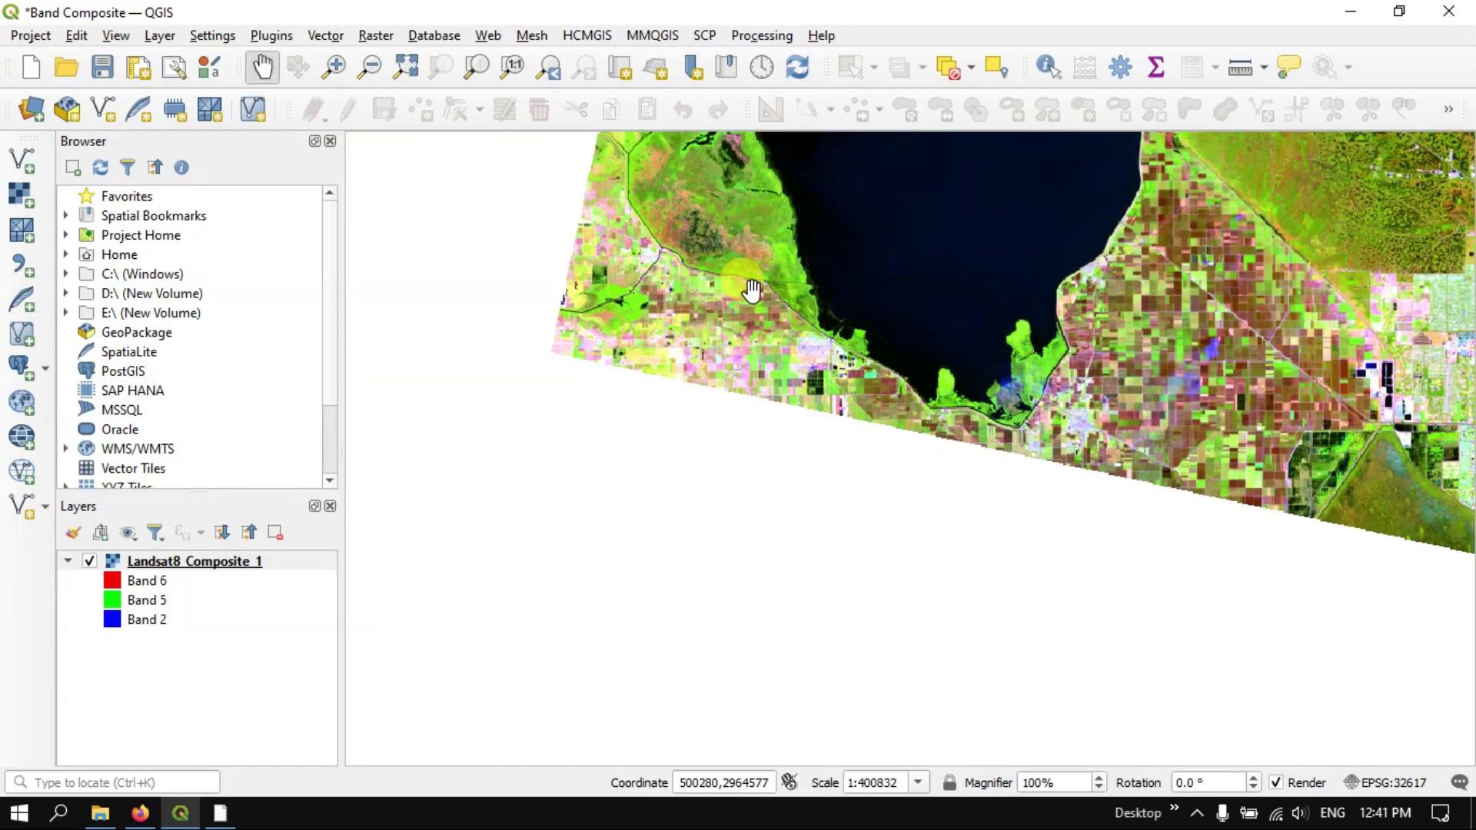
- Compare the land north of the lake with the farmland and vegetation east of it in the 6-5-2 composite
drag(943, 261, 791, 523)
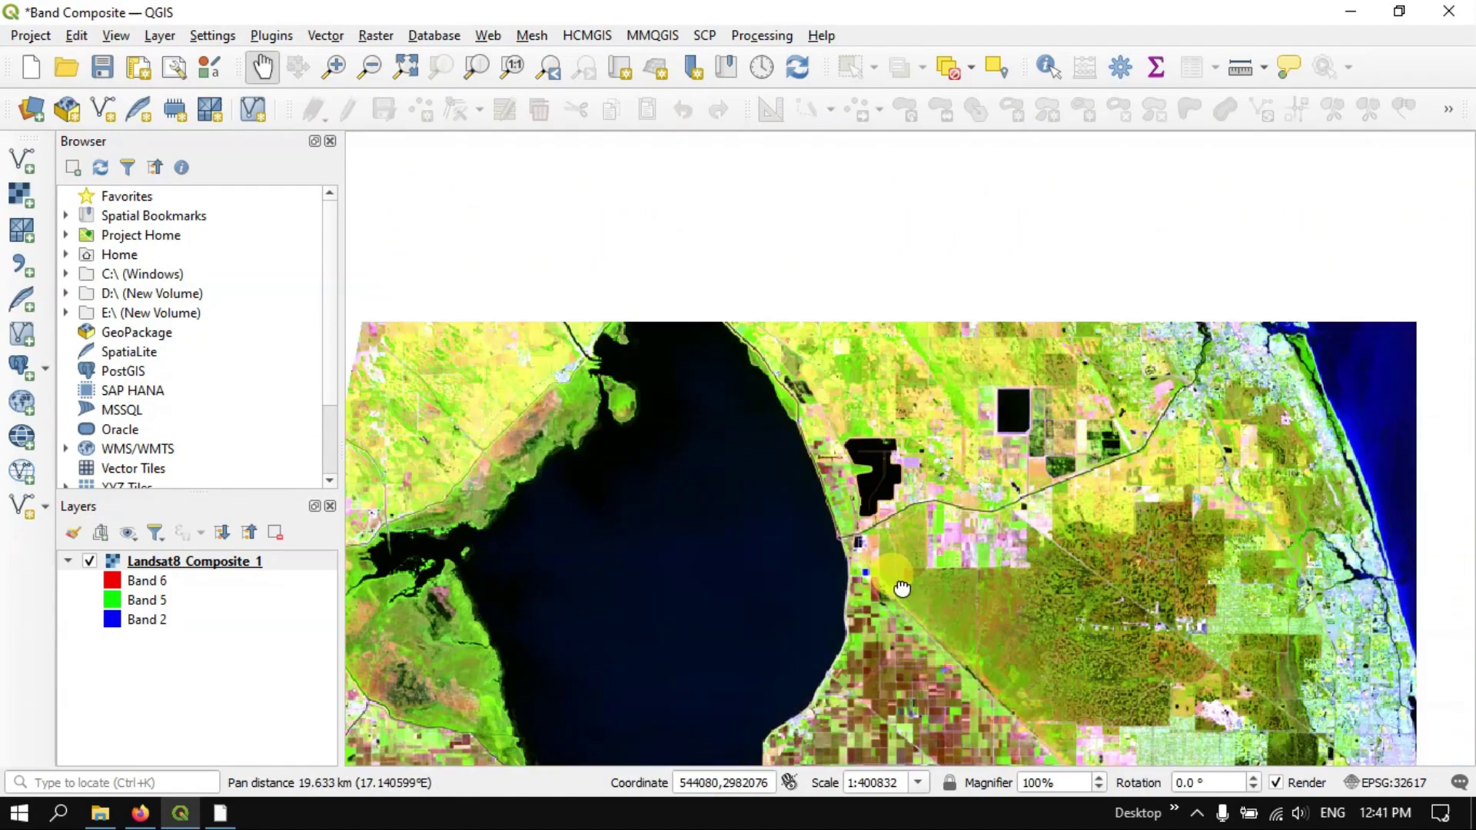
scroll(902, 423, down, 1)
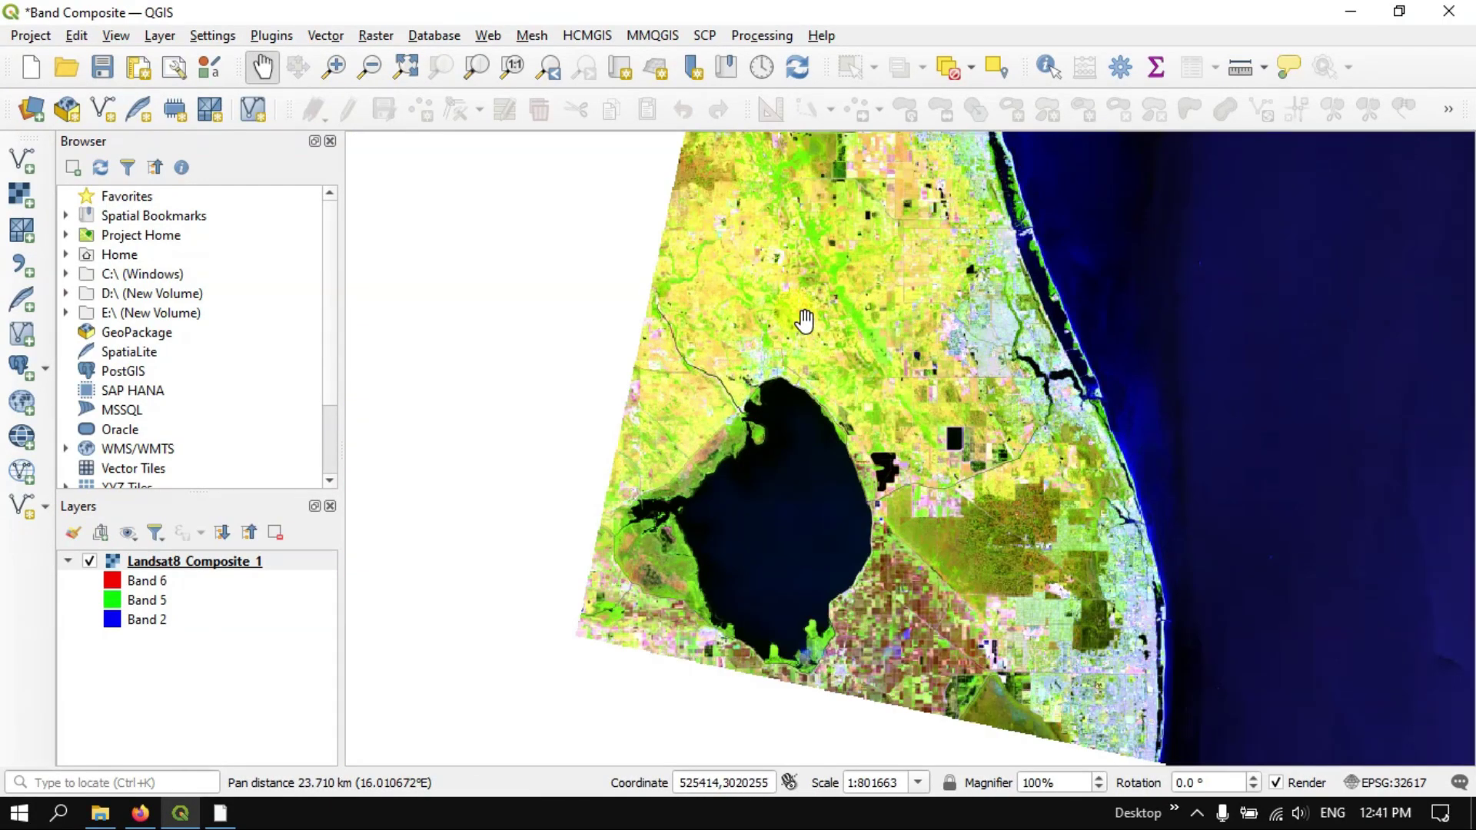
scroll(804, 320, up, 1)
scroll(805, 321, up, 1)
scroll(804, 320, down, 1)
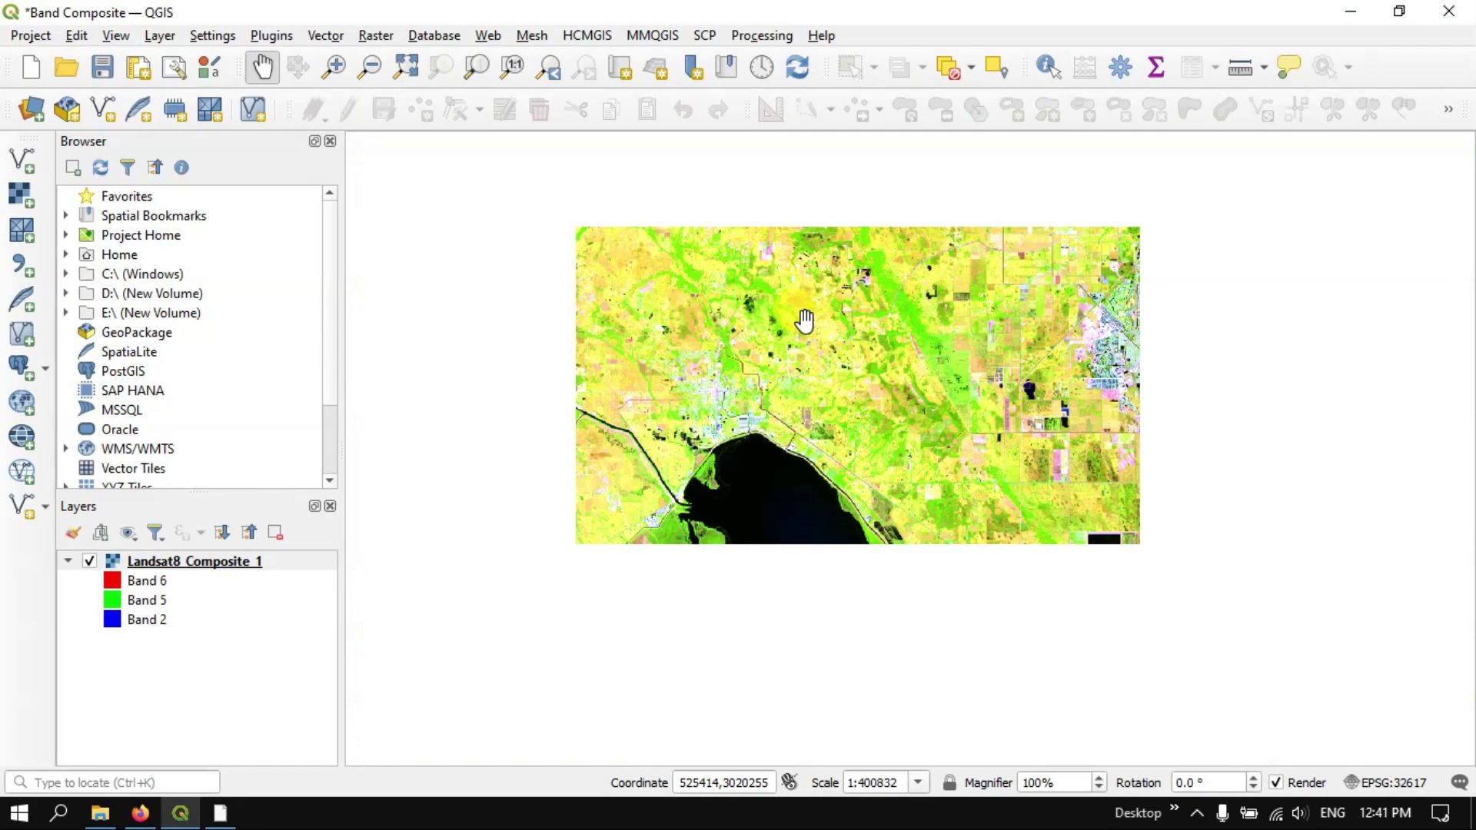
drag(794, 426, 703, 263)
drag(959, 520, 947, 382)
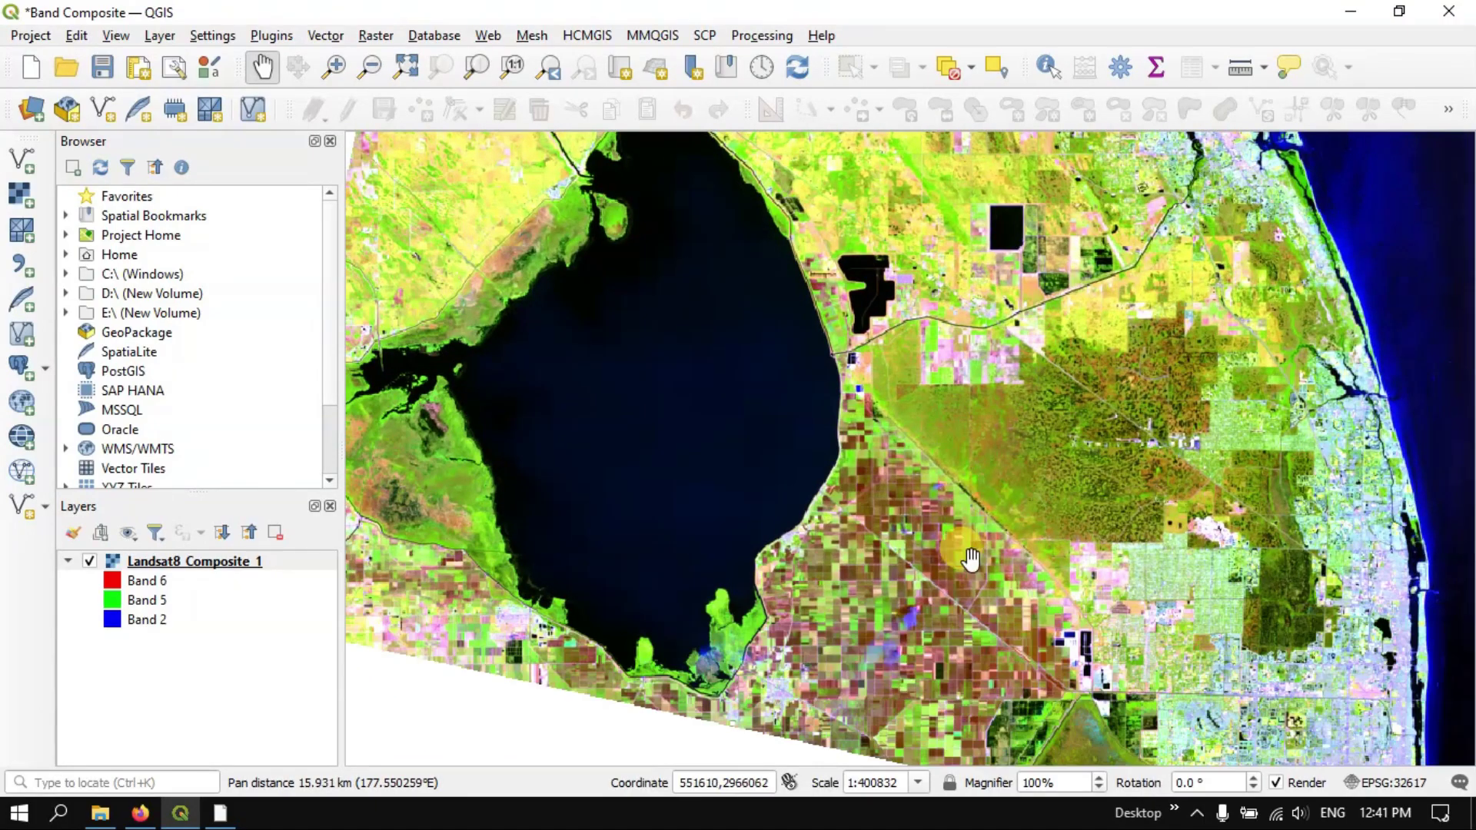
drag(964, 554, 1002, 423)
scroll(957, 234, up, 1)
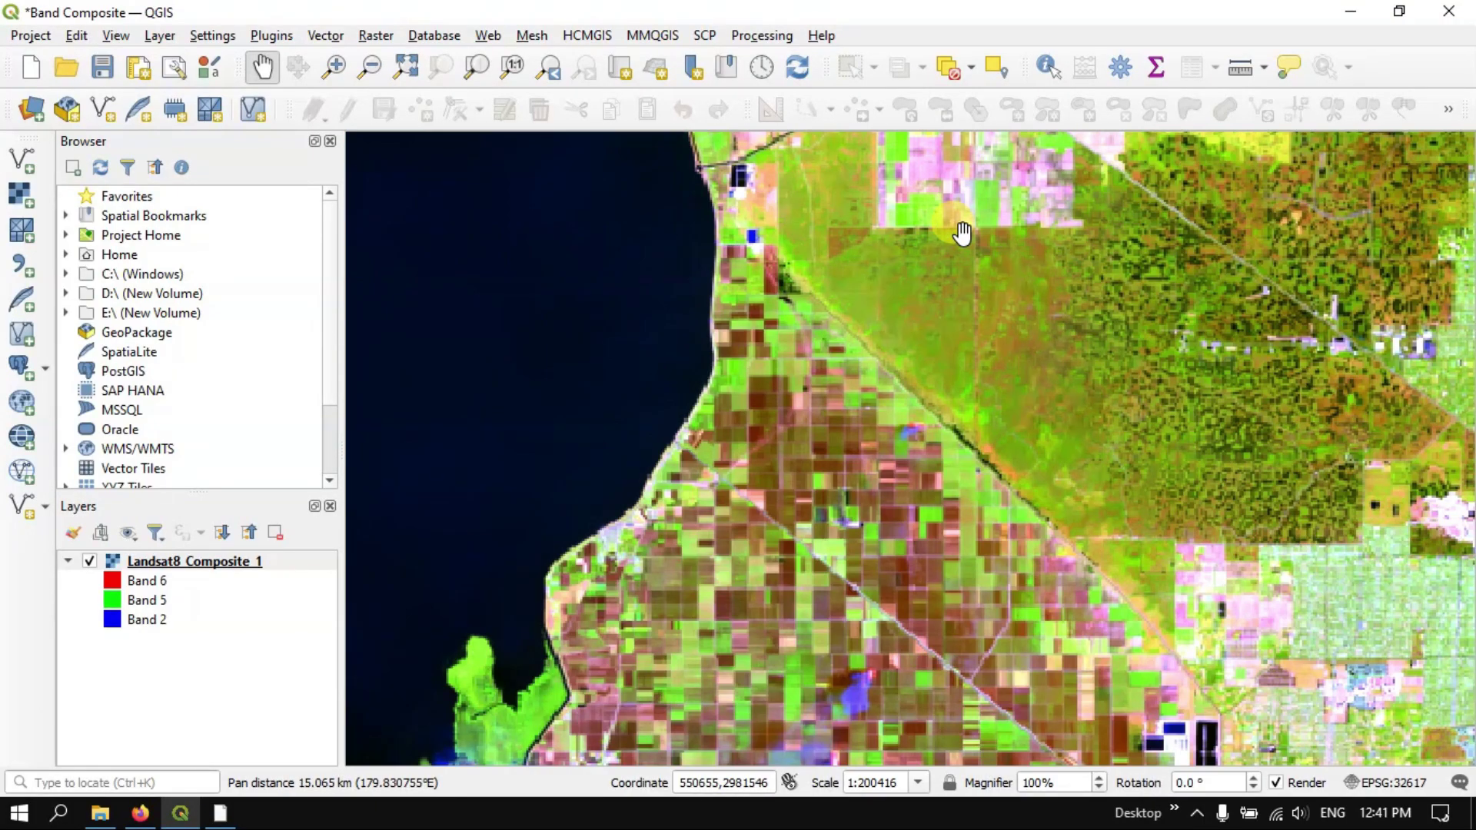
scroll(862, 284, down, 1)
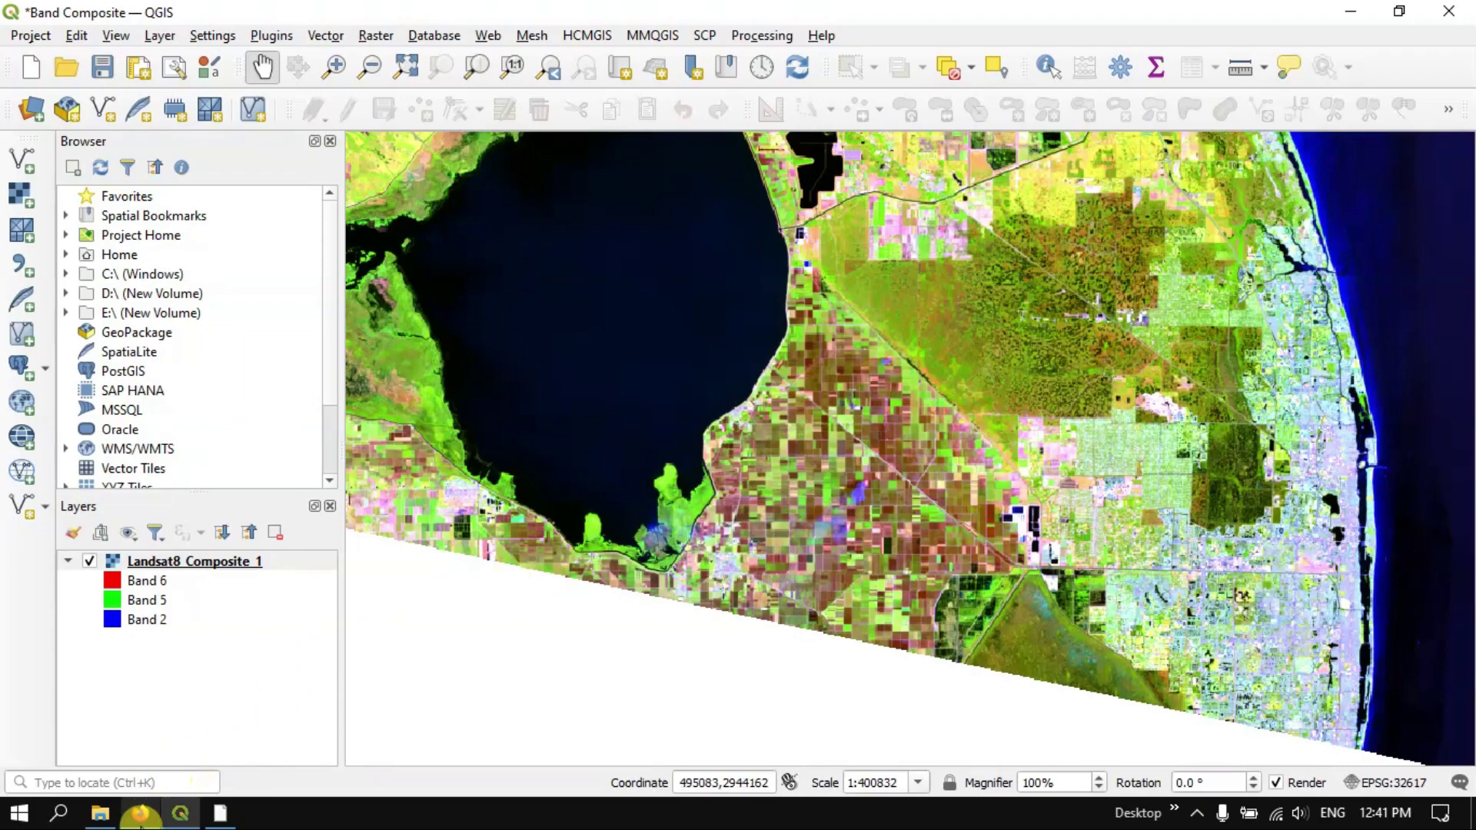
- Consult the Atmospheric Penetration combination in the browser's ArcGIS Blog table, and assign Band 7 to red and Band 6 to green for Landsat8_Composite_1 in QGIS
click(142, 816)
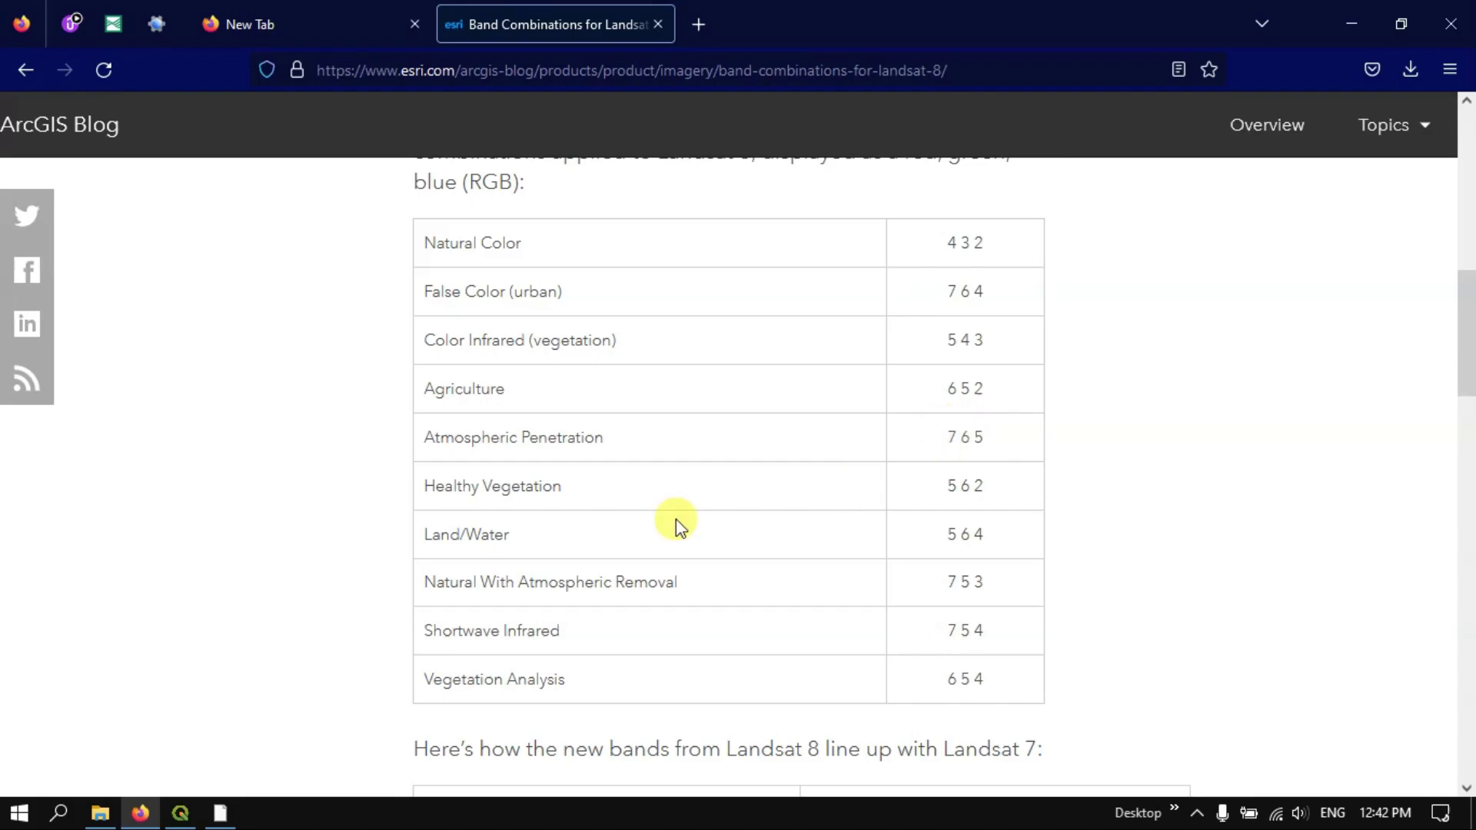
click(183, 815)
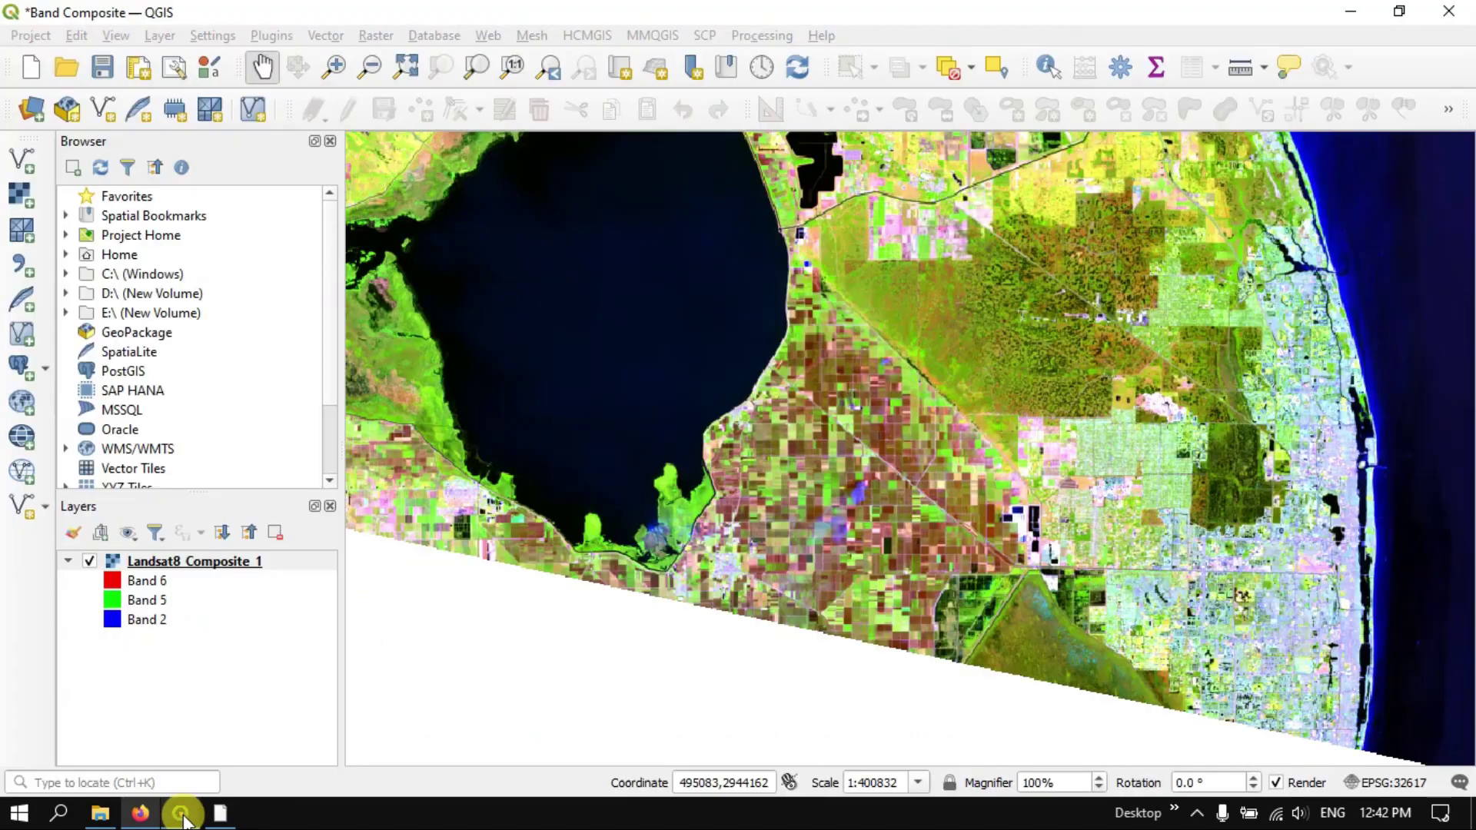
right_click(236, 564)
click(292, 551)
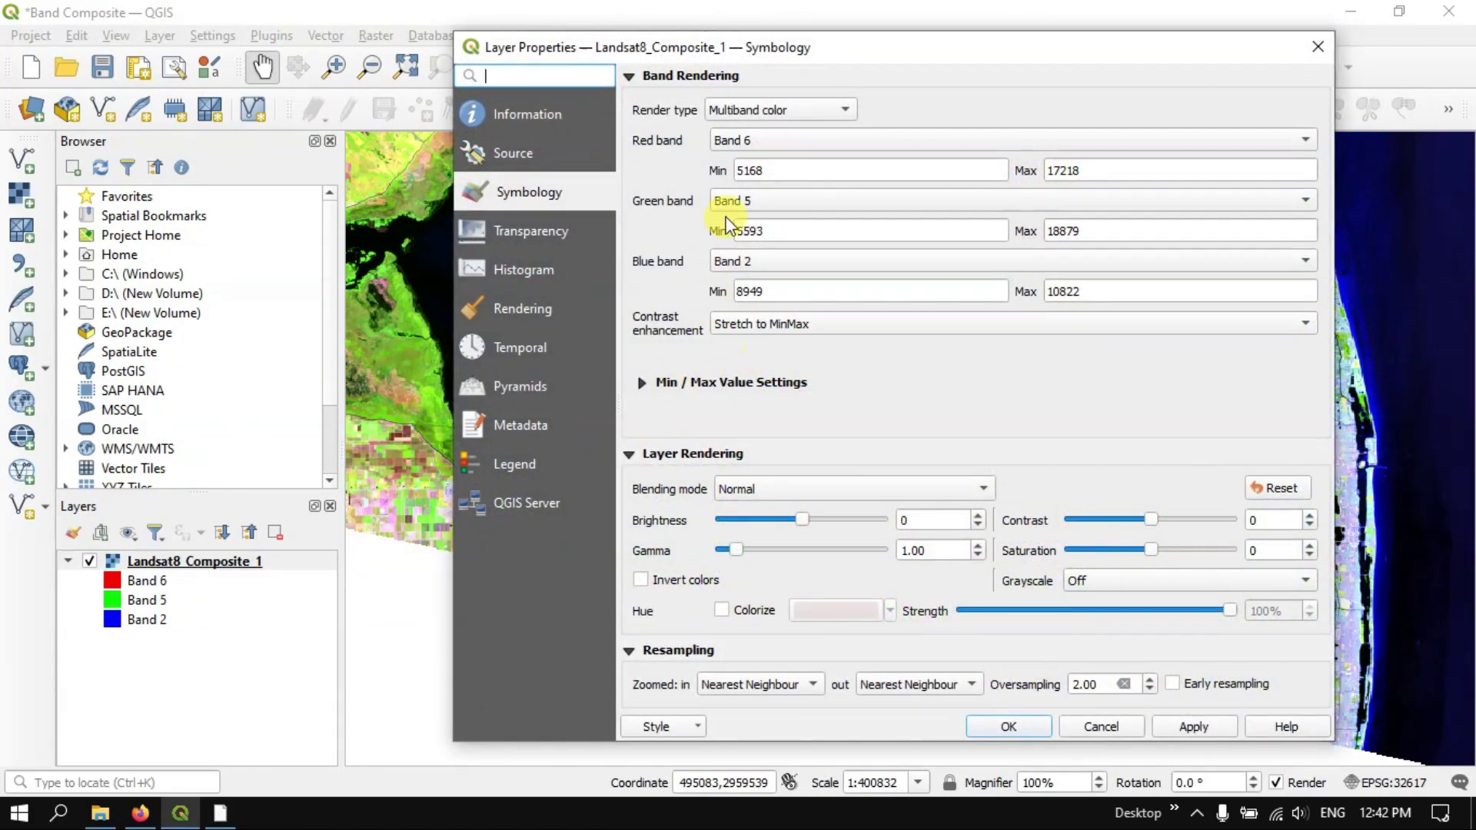
click(809, 137)
click(788, 171)
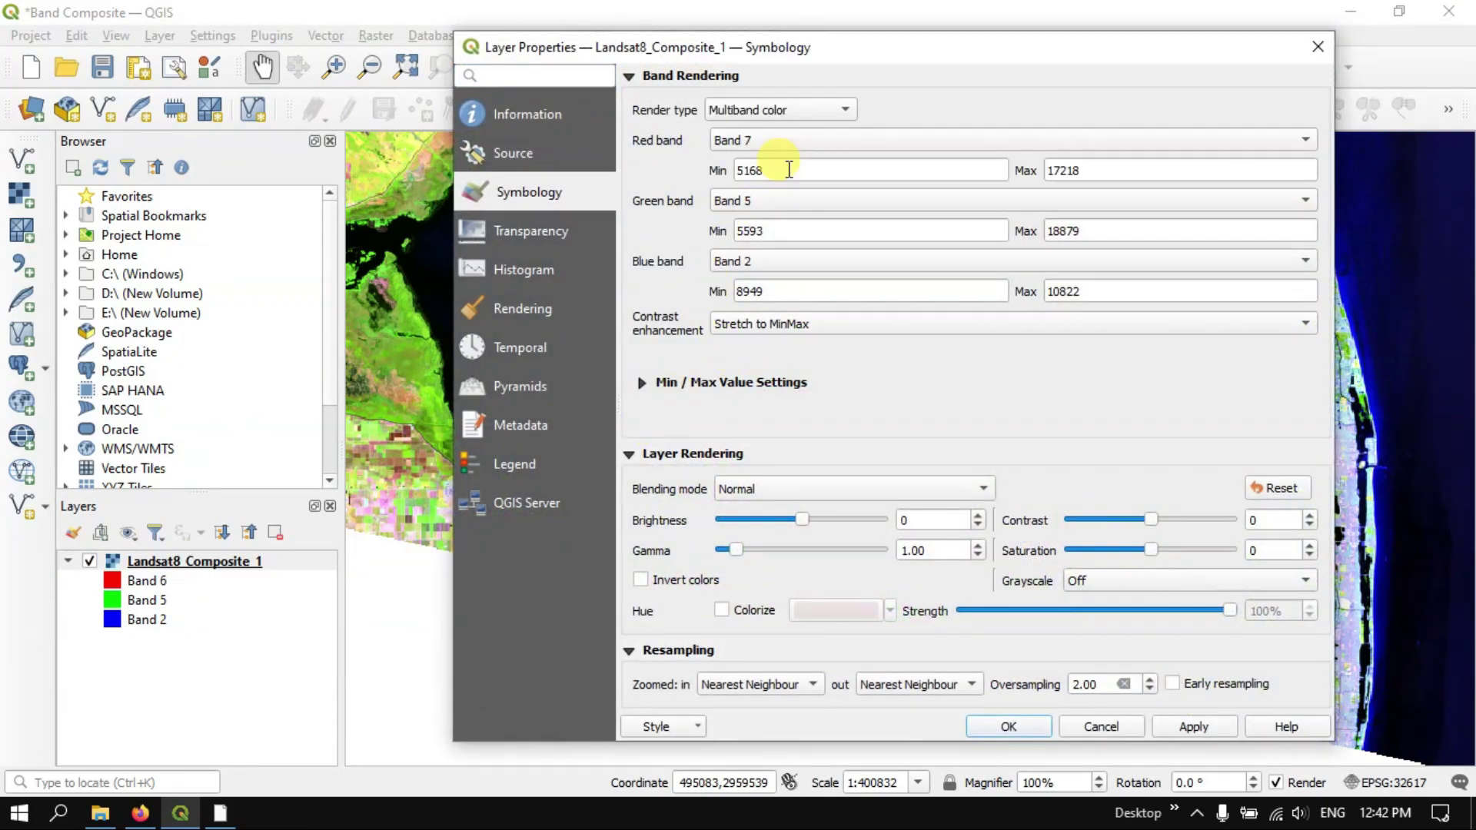
click(783, 198)
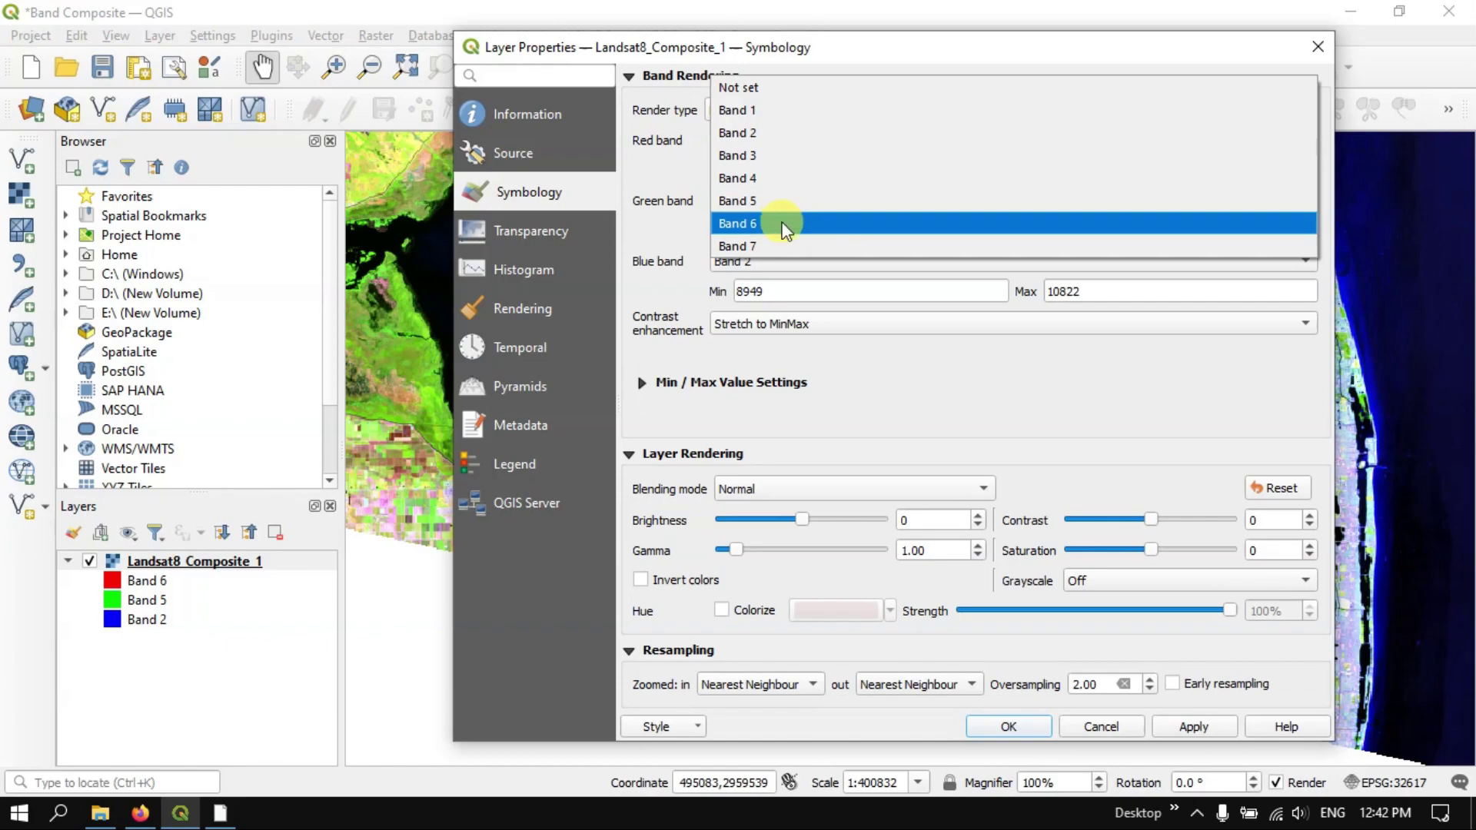
click(782, 221)
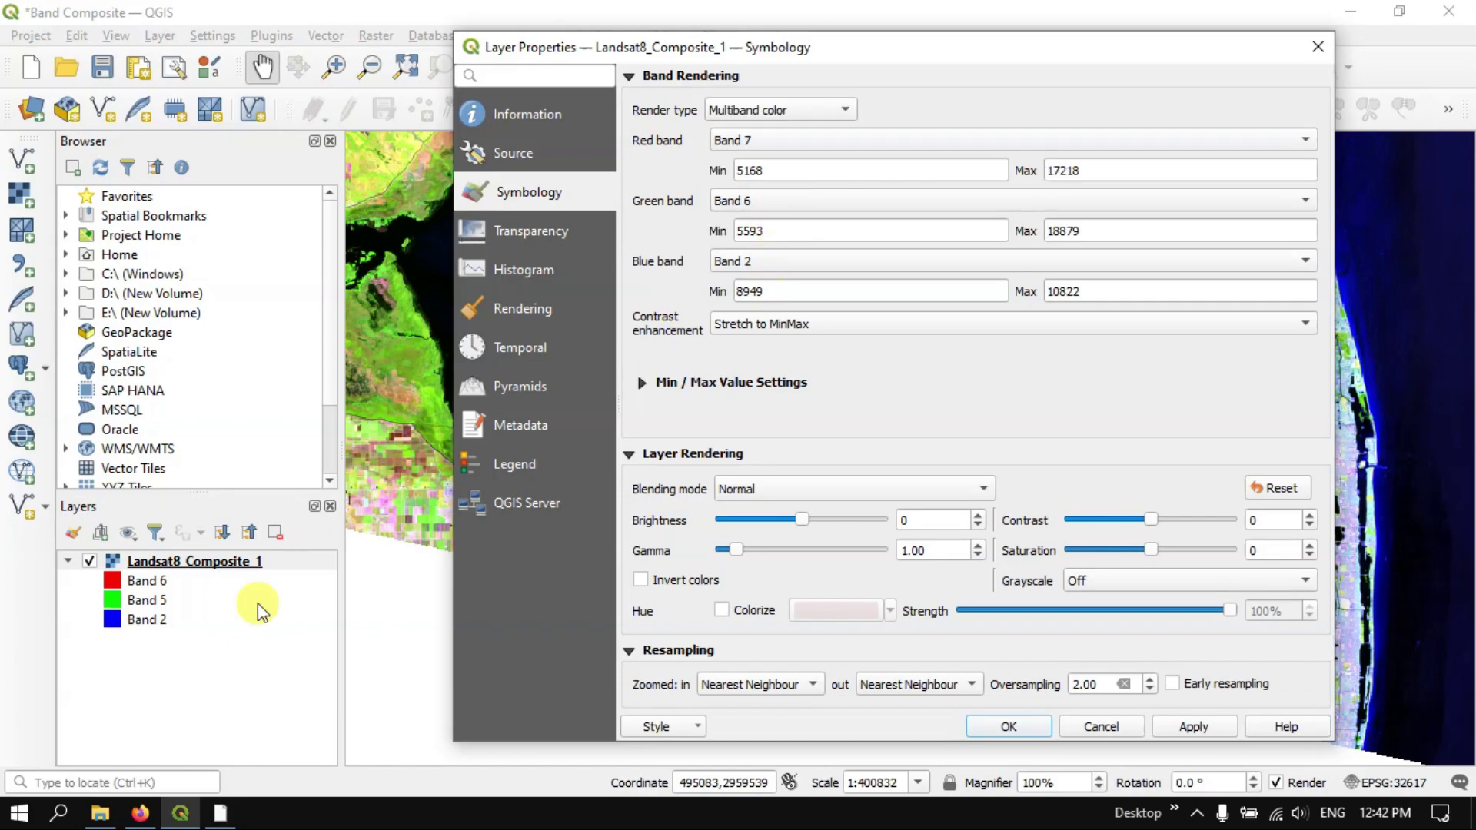
- Recheck the Atmospheric Penetration entry in the browser, assign Band 5 to blue in QGIS and apply the 7-6-5 combination
click(140, 813)
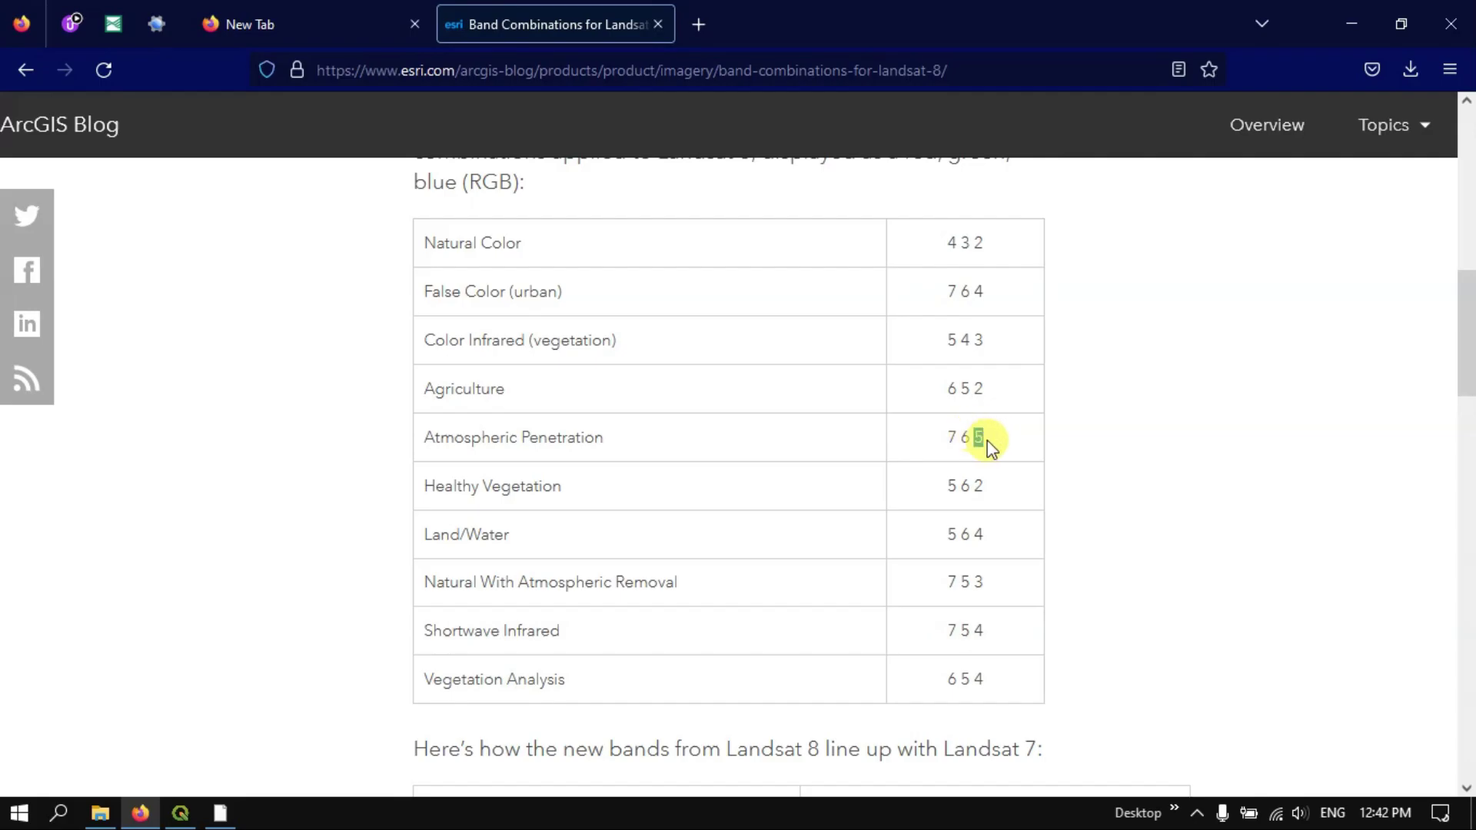
click(1363, 12)
click(782, 273)
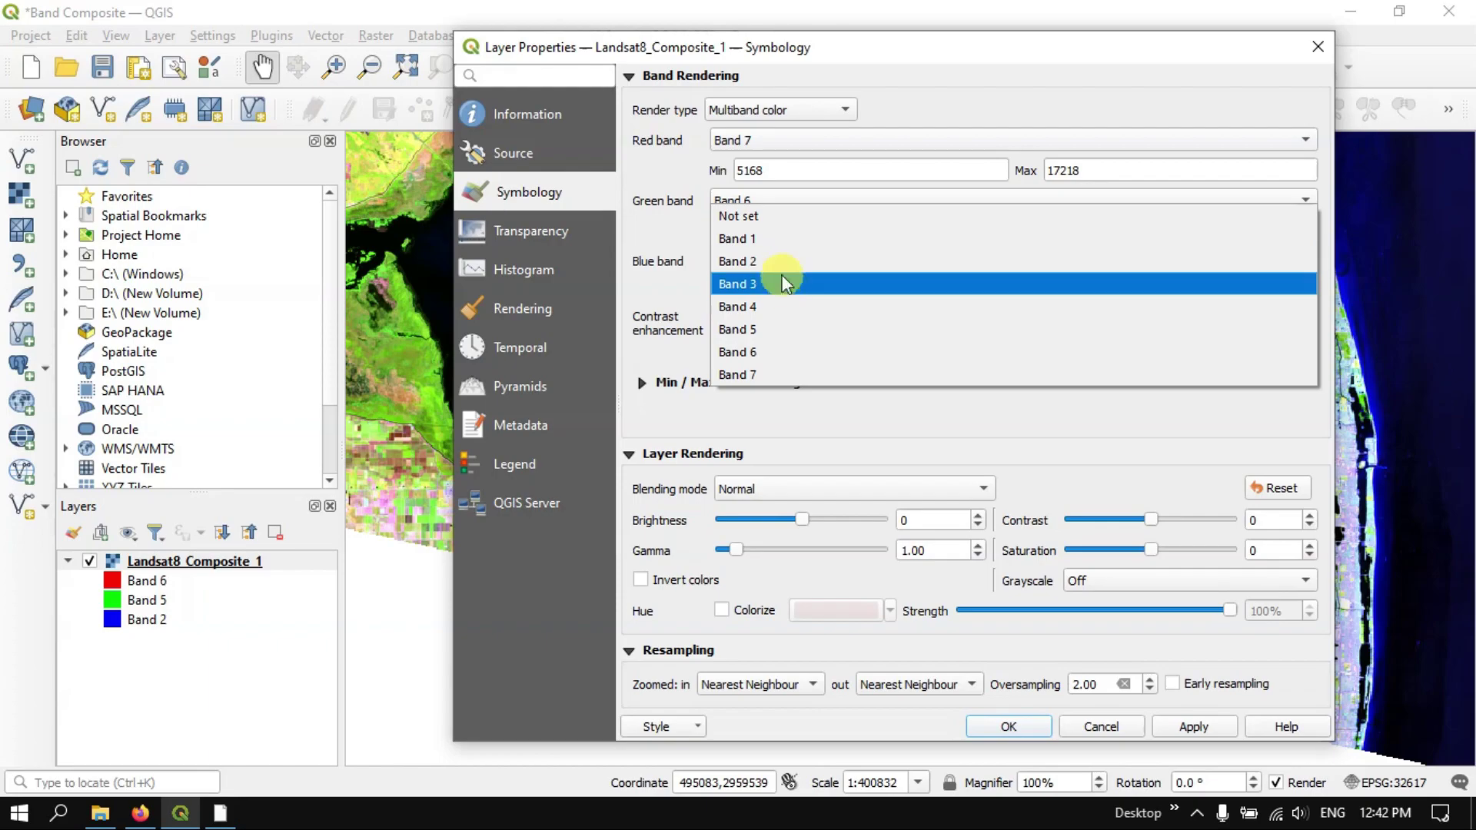
click(791, 317)
click(1192, 726)
click(999, 726)
- Examine the land north and northeast of the lake in the 7-6-5 atmospheric penetration composite, down to individual fields
scroll(938, 511, down, 1)
scroll(914, 223, up, 1)
scroll(916, 223, up, 1)
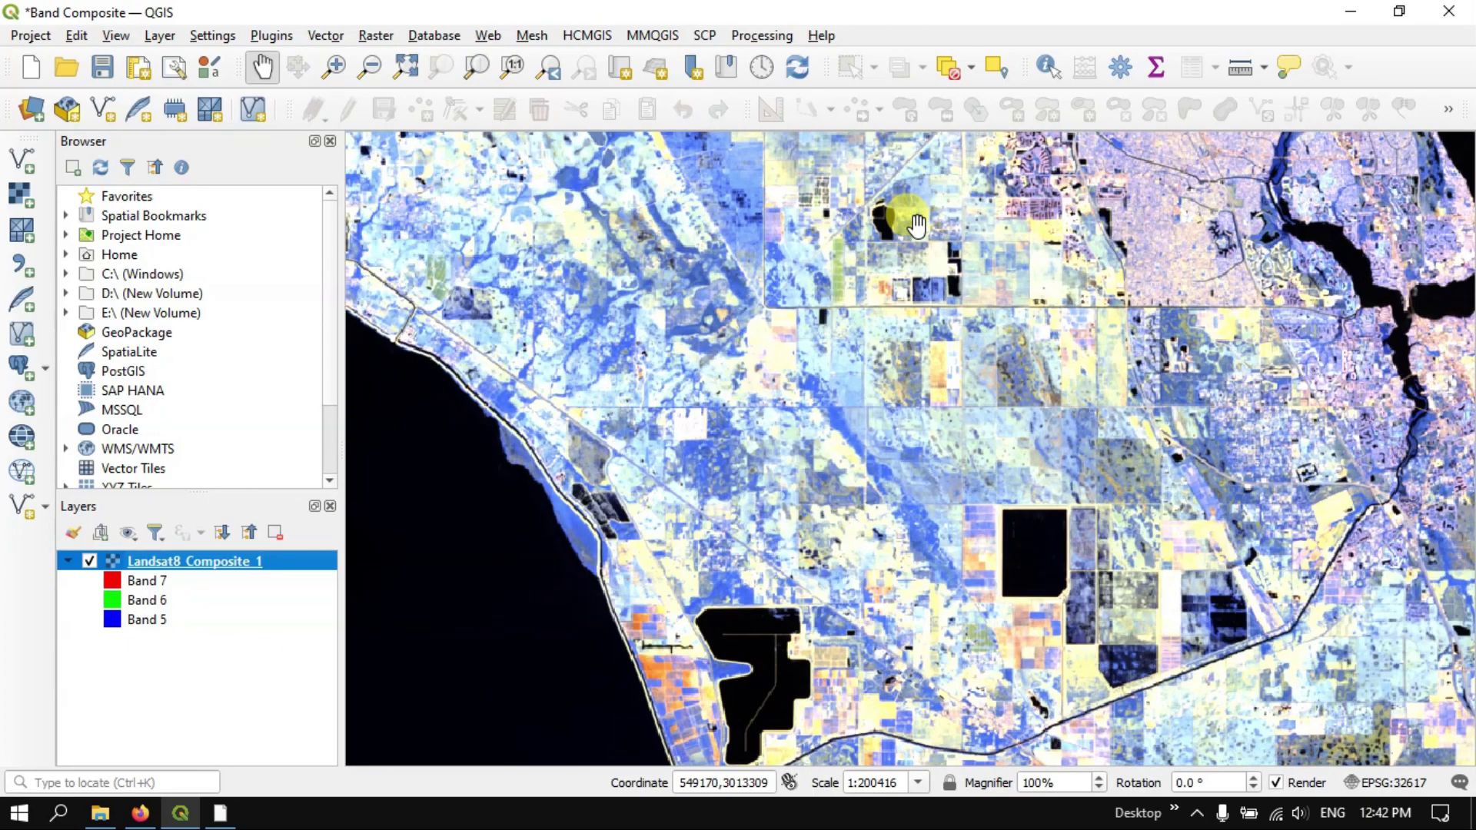
scroll(916, 224, down, 1)
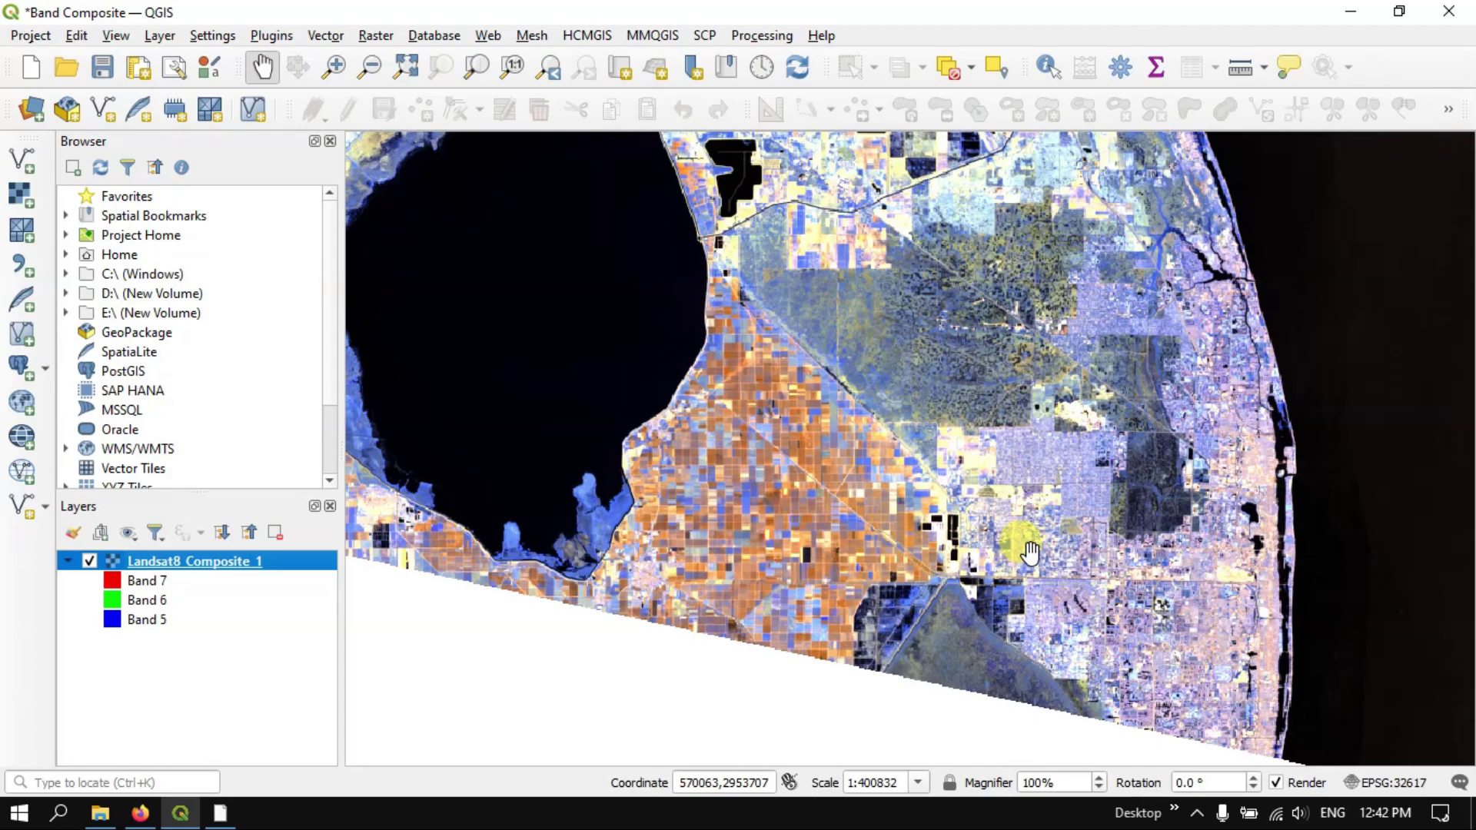
drag(790, 338, 796, 592)
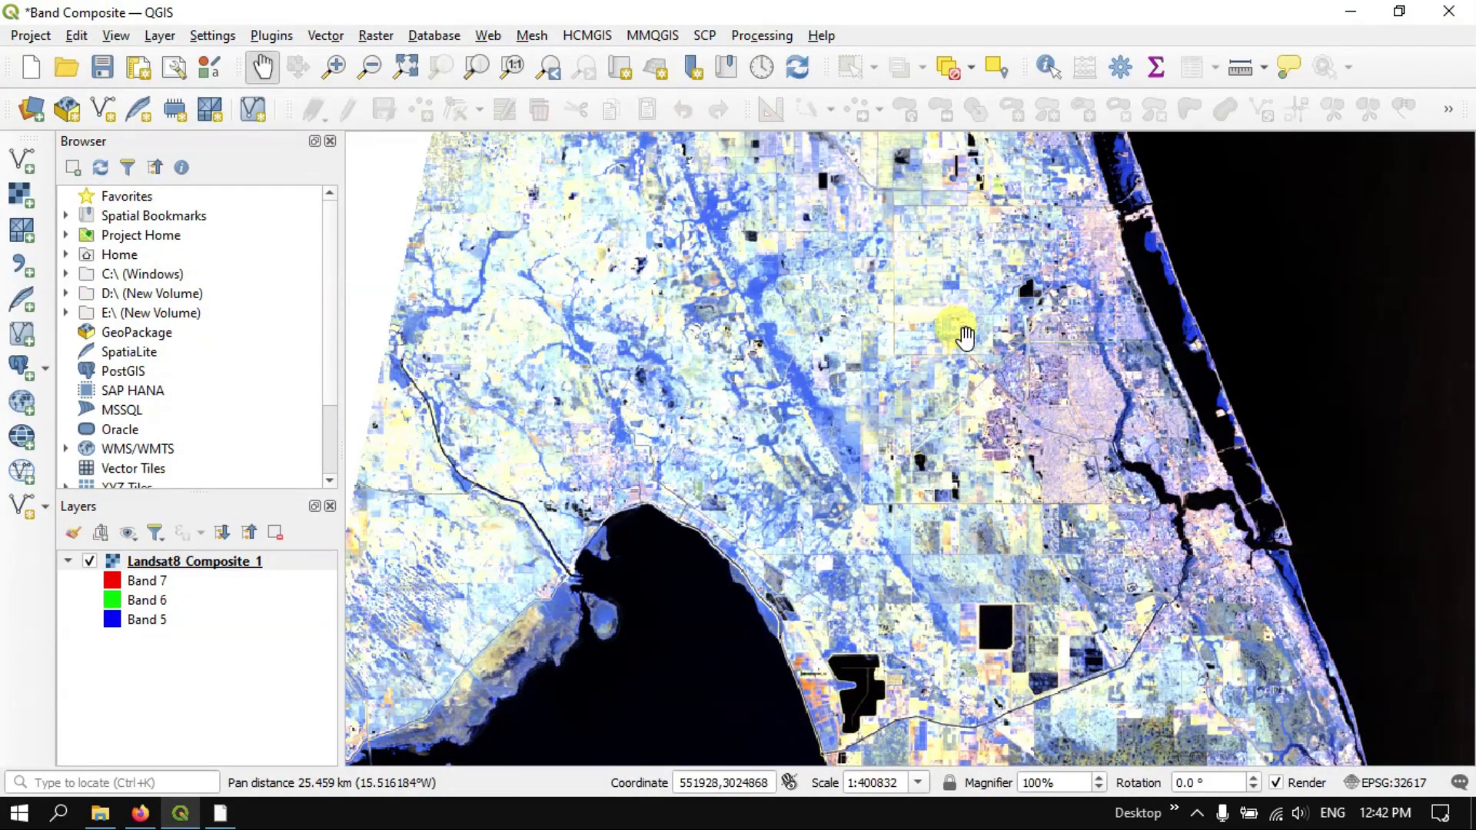
scroll(965, 305, up, 2)
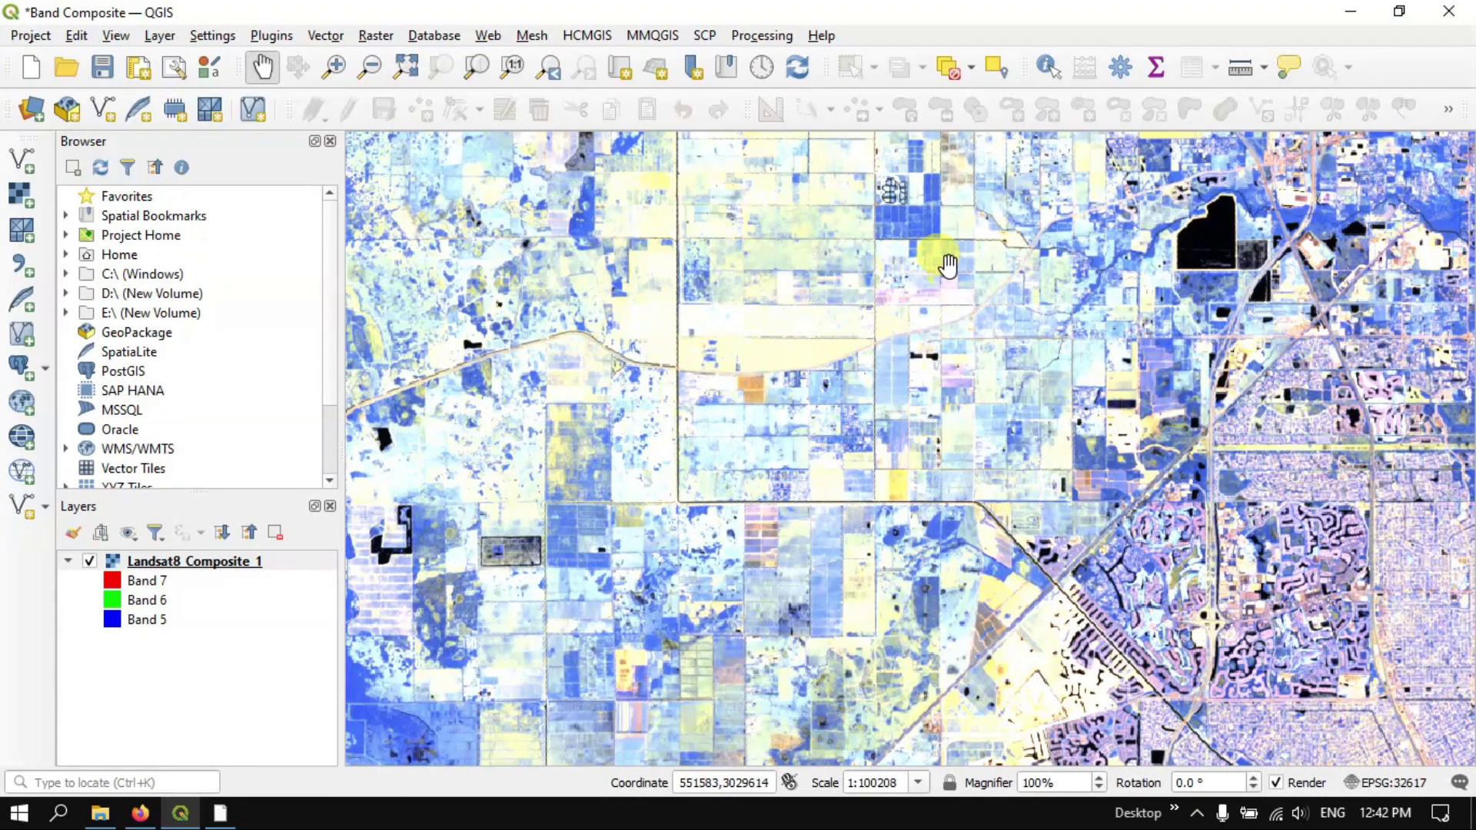
scroll(911, 183, up, 2)
scroll(911, 183, down, 3)
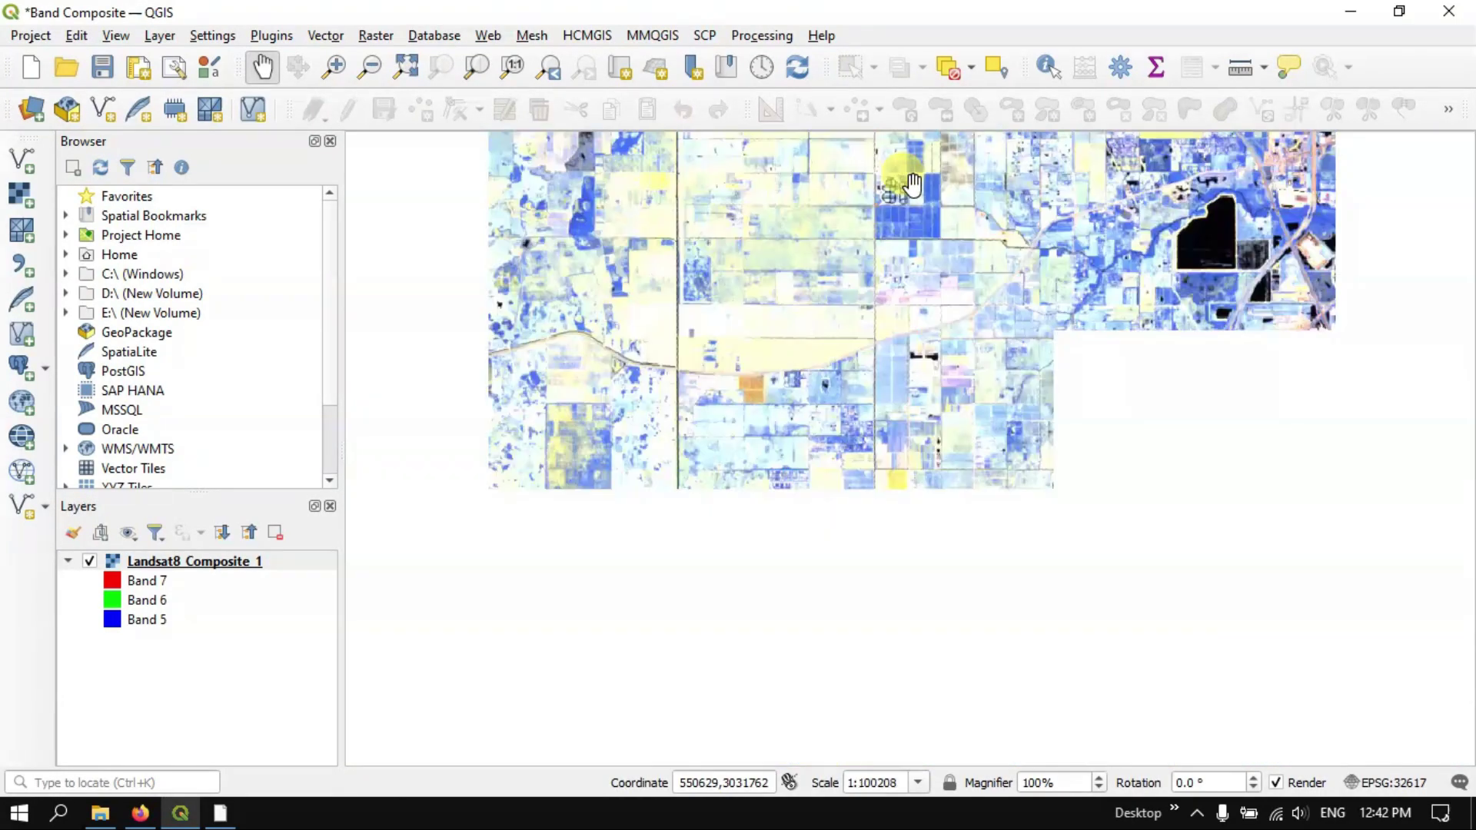
scroll(946, 338, down, 1)
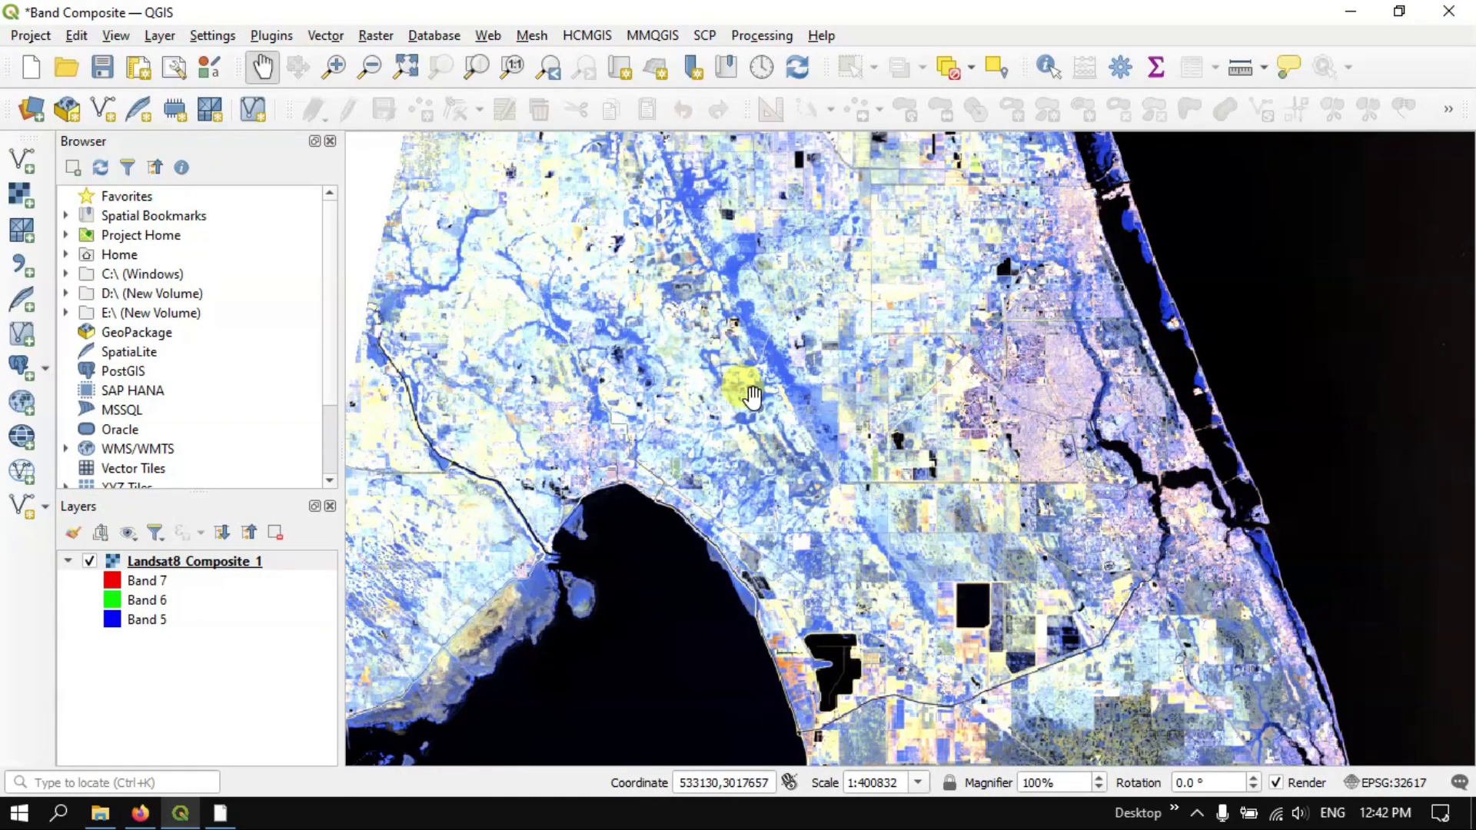
- Examine the crop fields southeast of the lake in the 7-6-5 atmospheric penetration composite
drag(751, 396, 684, 221)
drag(1086, 722, 955, 338)
drag(763, 395, 817, 480)
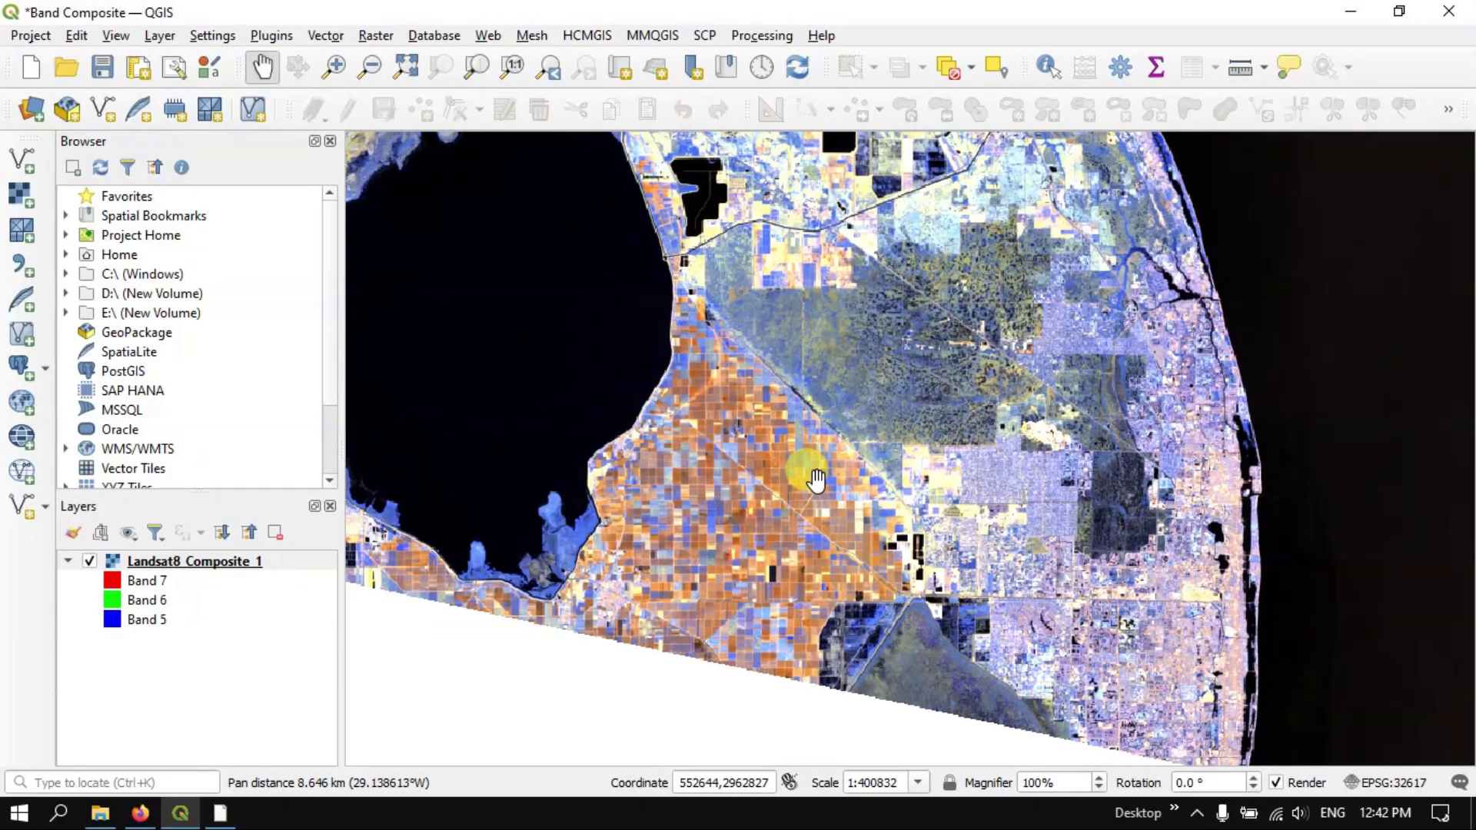
scroll(722, 404, up, 1)
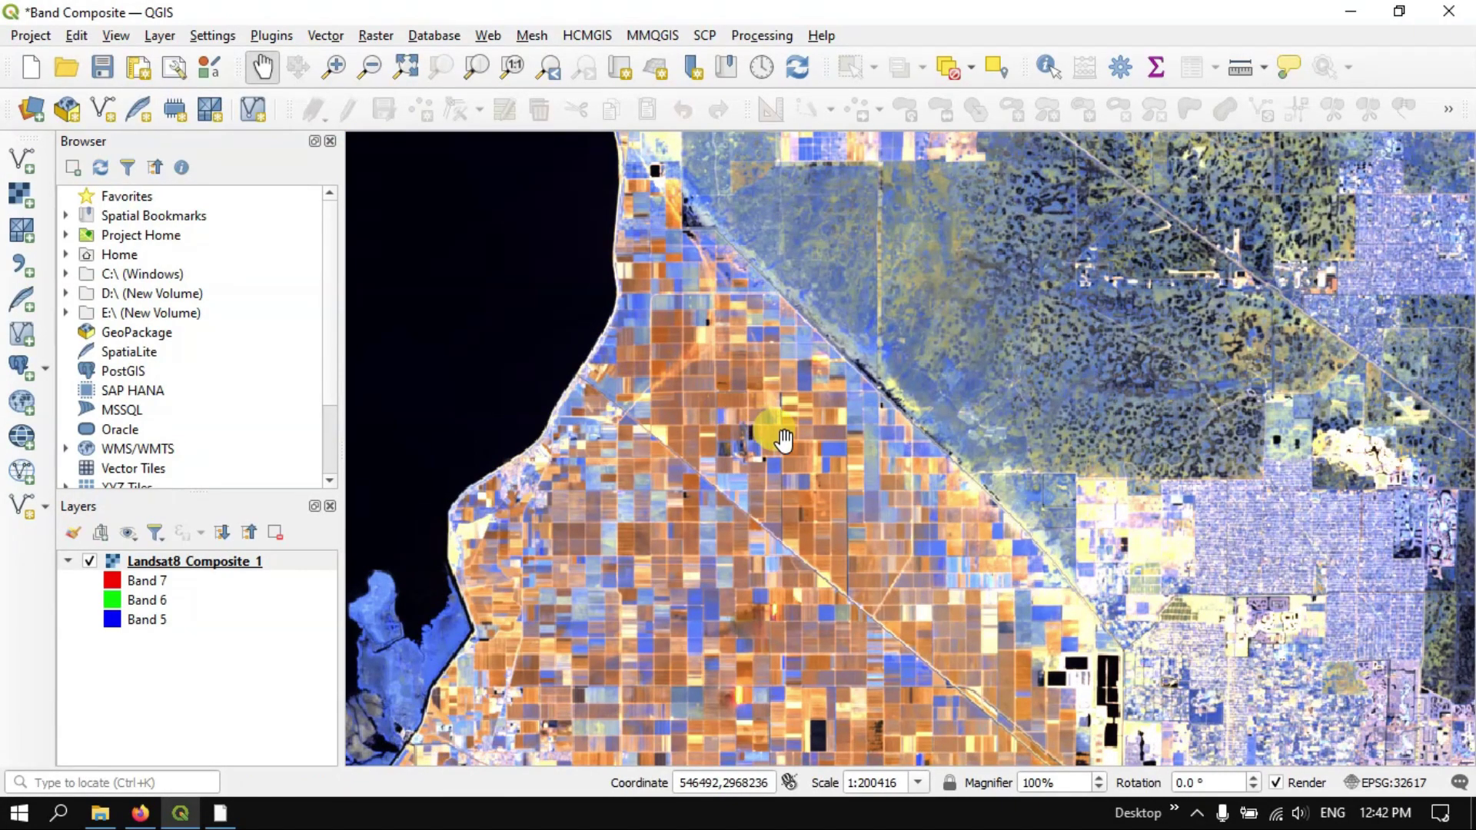
scroll(863, 445, up, 1)
scroll(866, 452, down, 1)
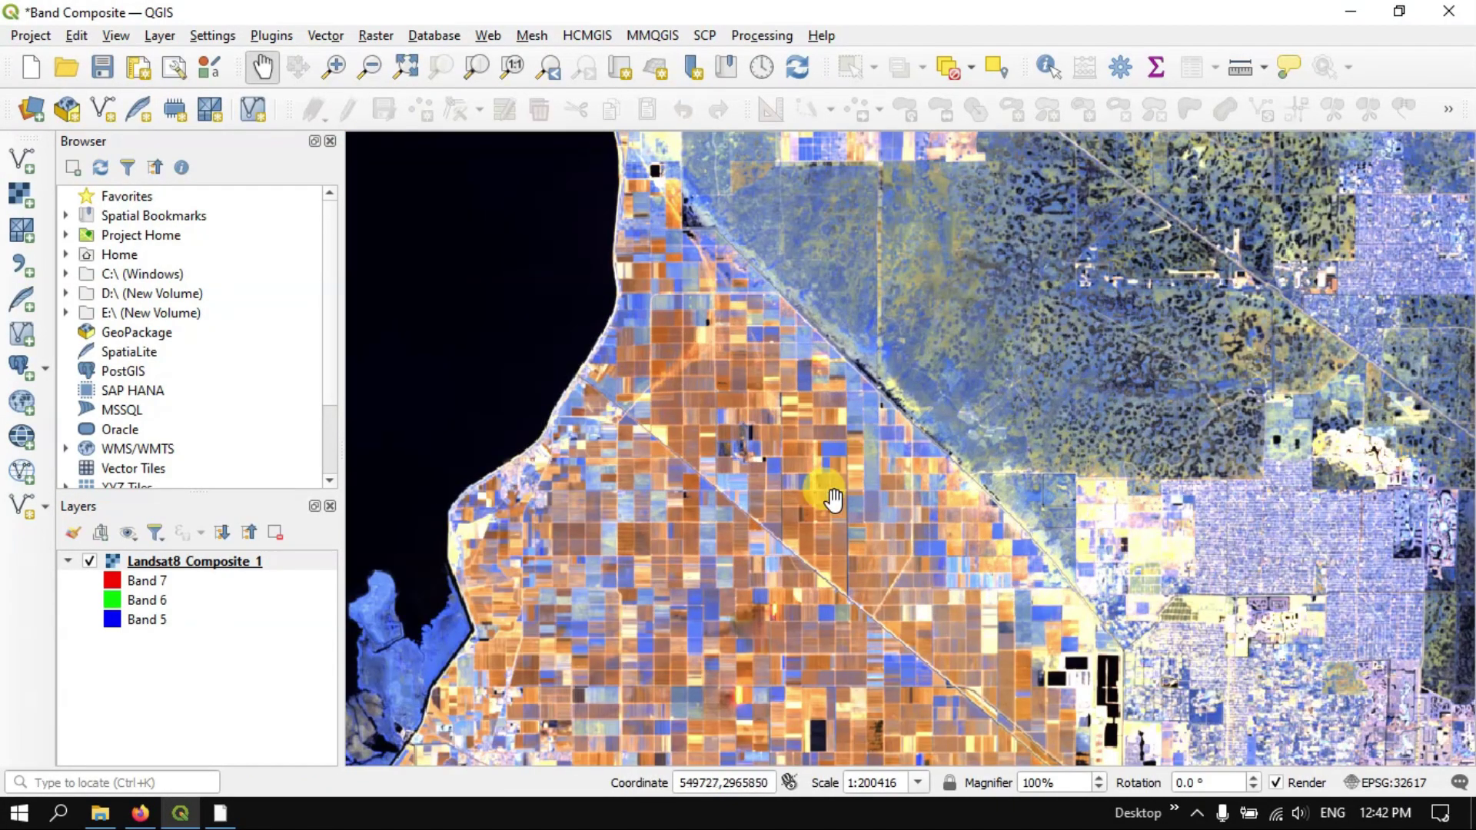
- Look up the Healthy Vegetation band combination in the browser's ArcGIS Blog table and return to QGIS
click(153, 819)
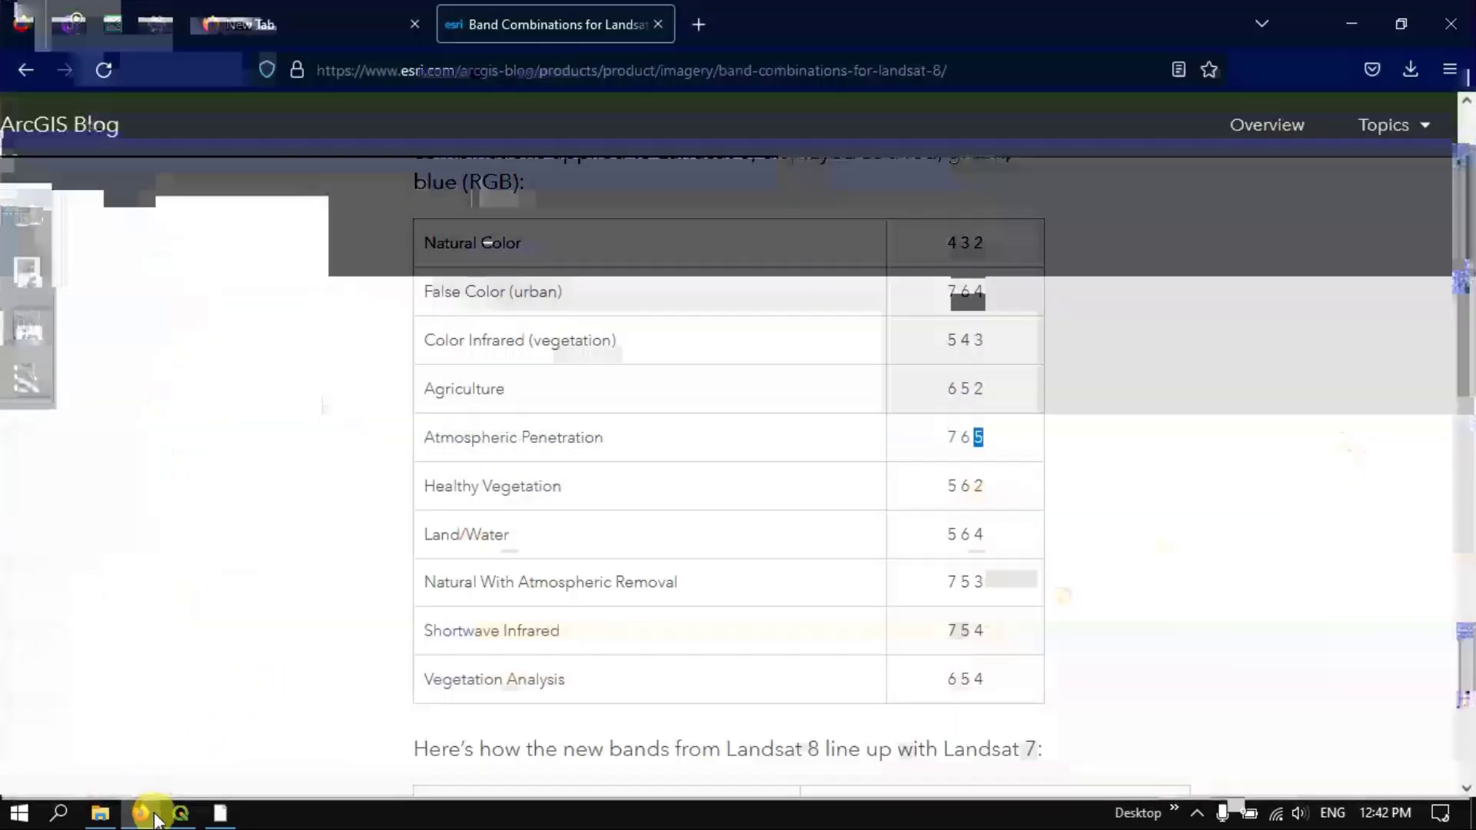
scroll(615, 519, down, 1)
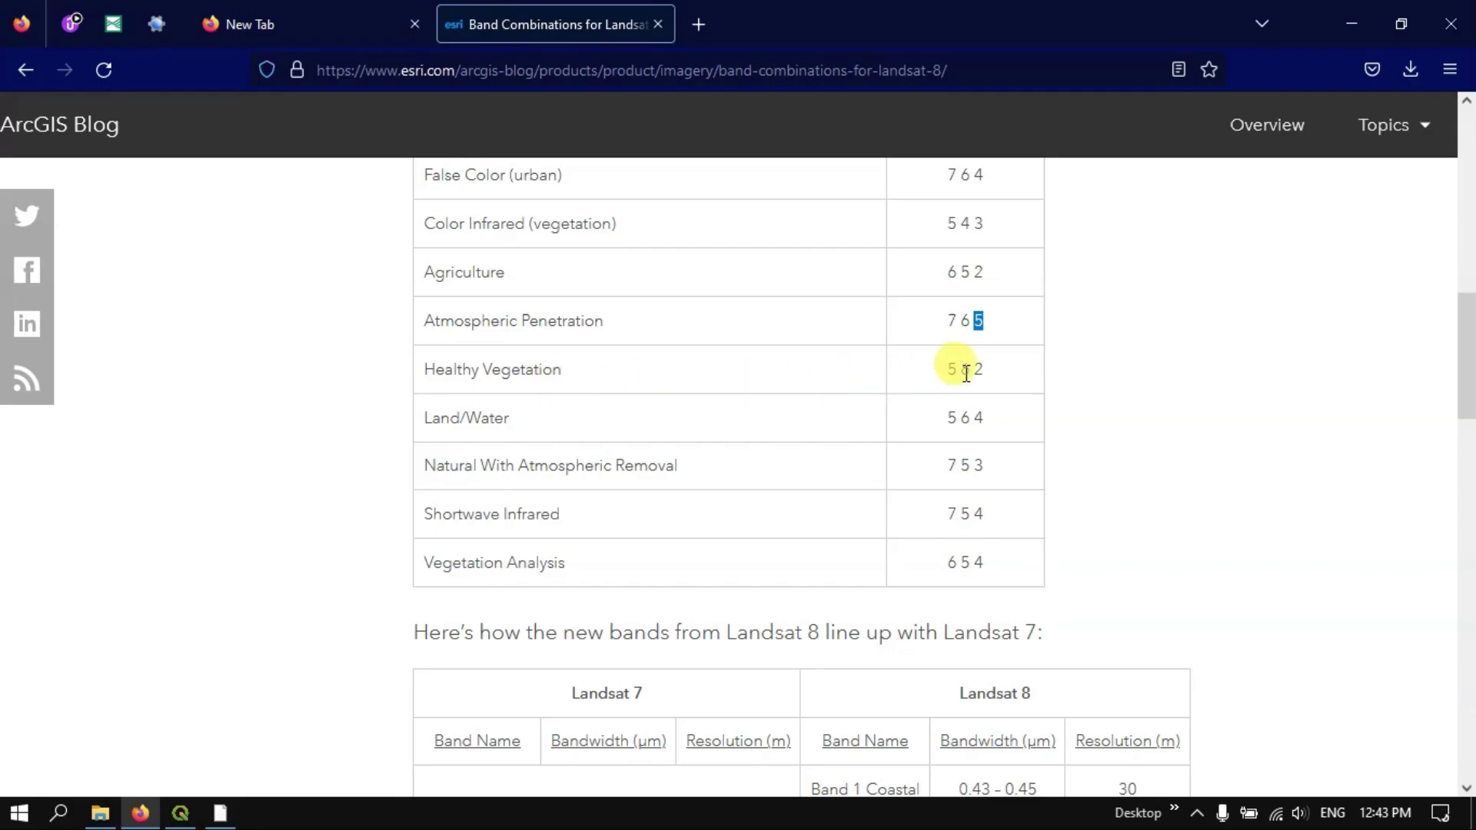
drag(942, 372, 988, 375)
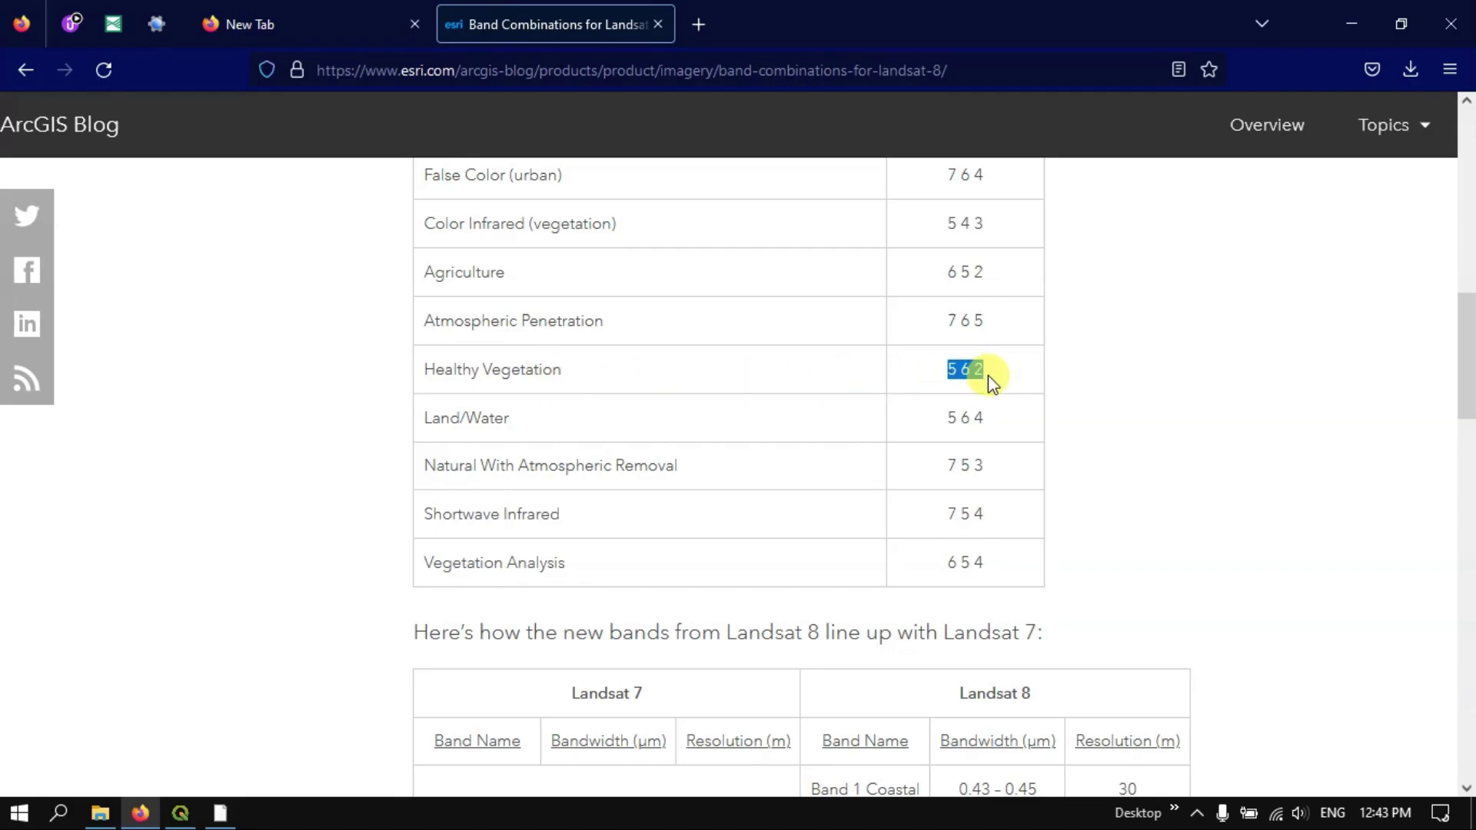
click(181, 813)
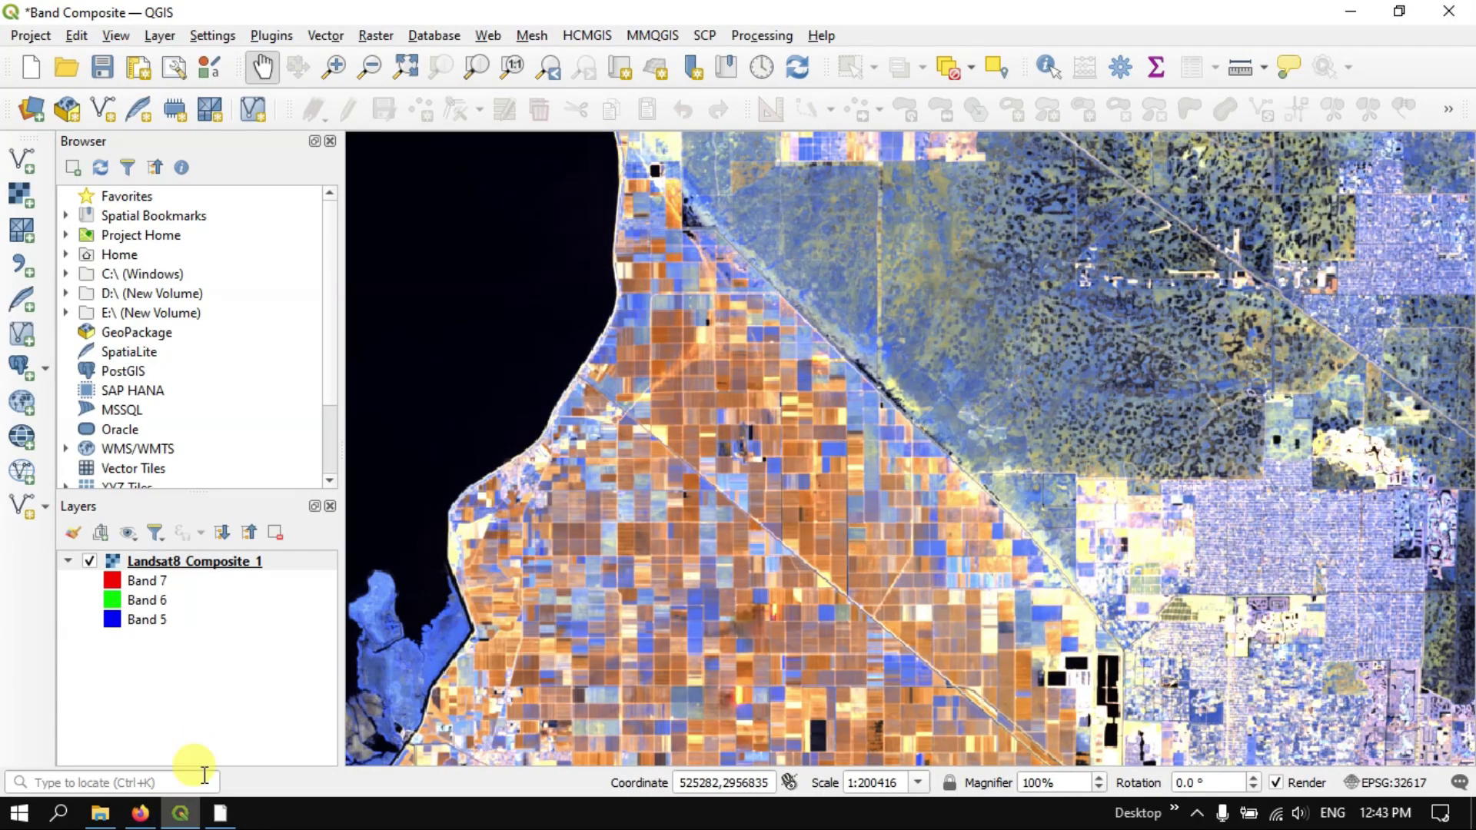
- In the Landsat8_Composite_1 symbology, assign Band 5 to red, Band 6 to green and Band 2 to blue
click(191, 561)
right_click(191, 559)
click(254, 567)
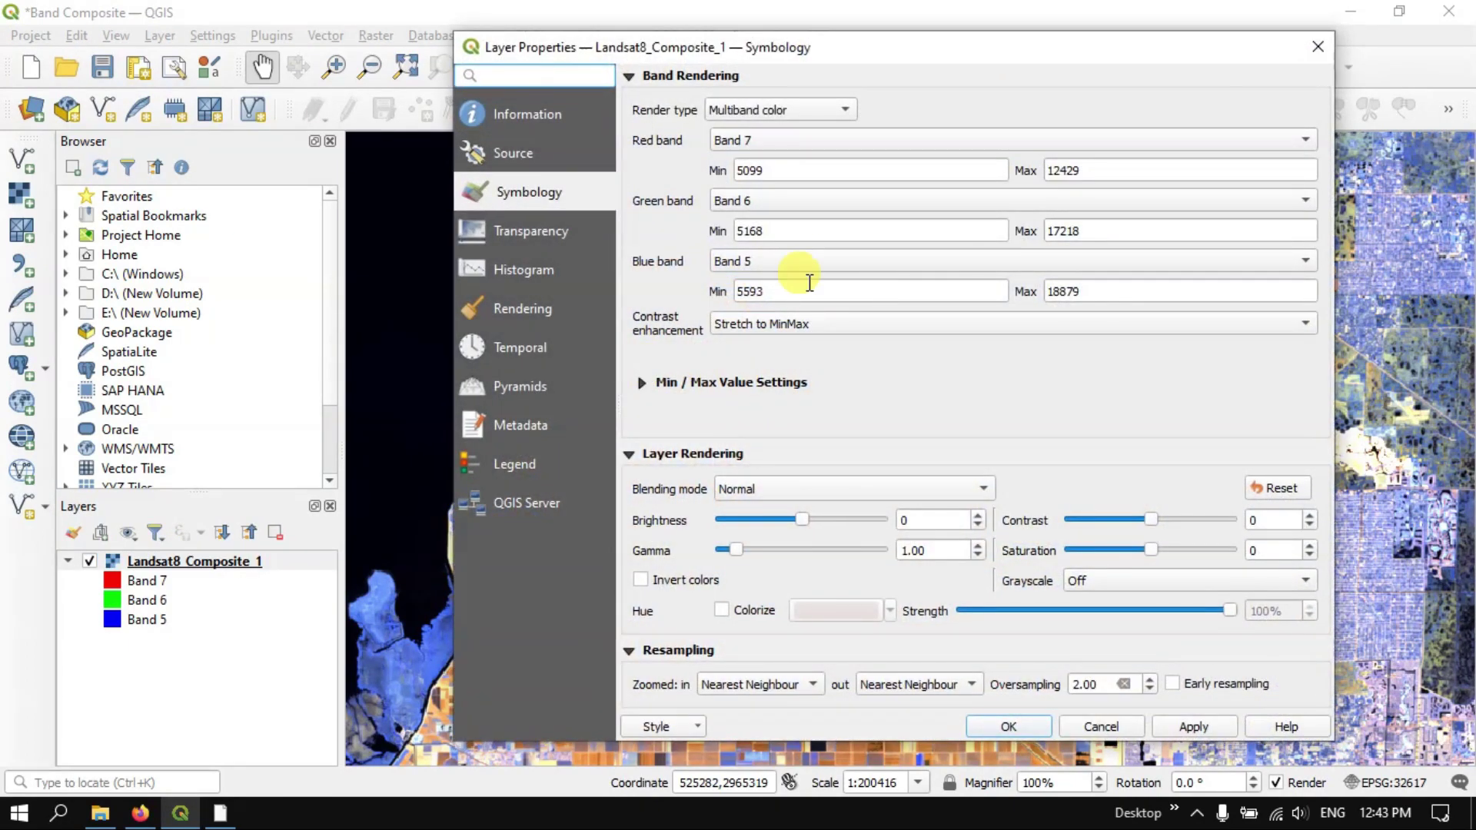
click(811, 141)
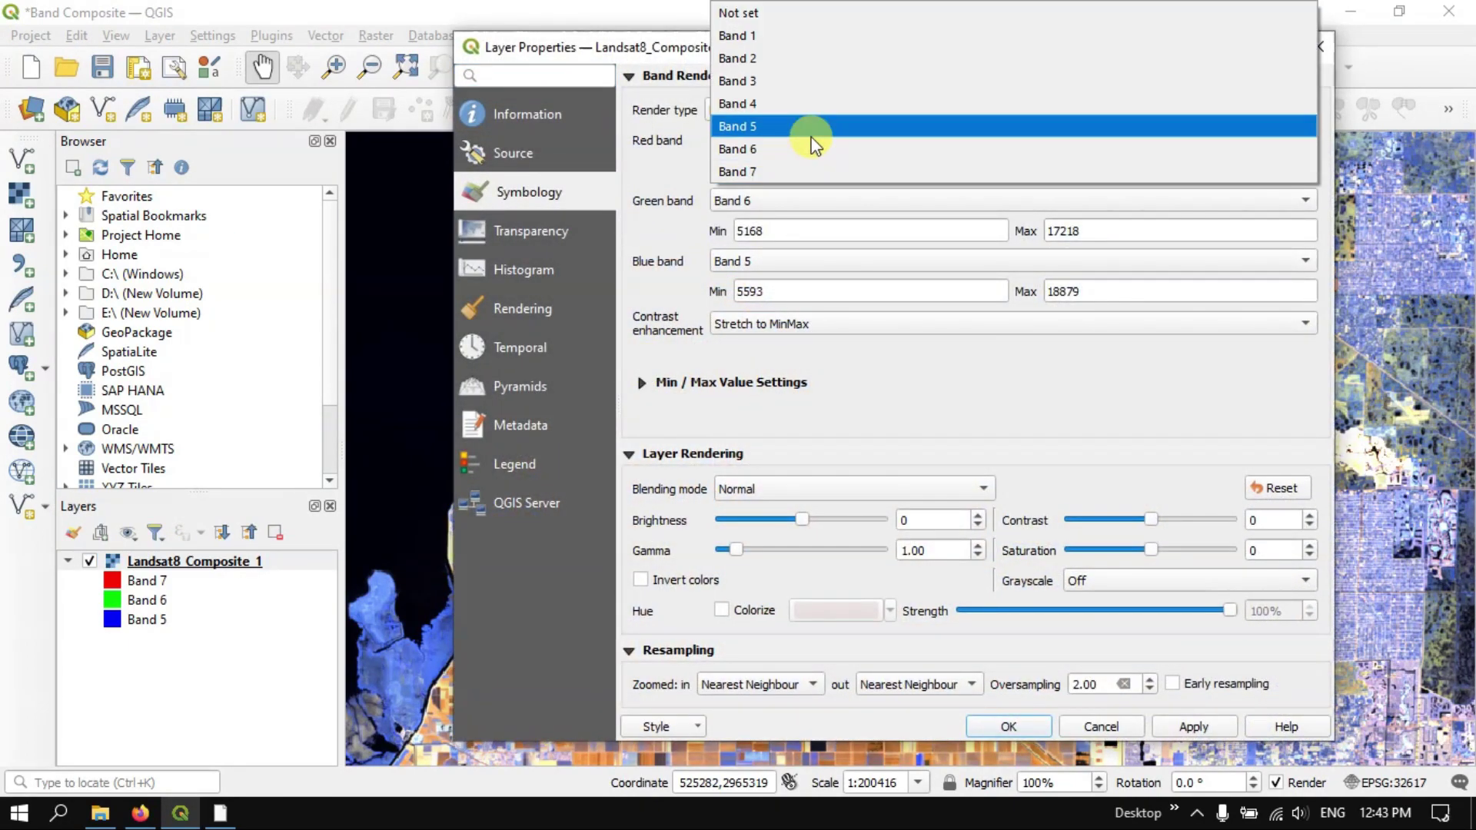
click(787, 128)
click(759, 204)
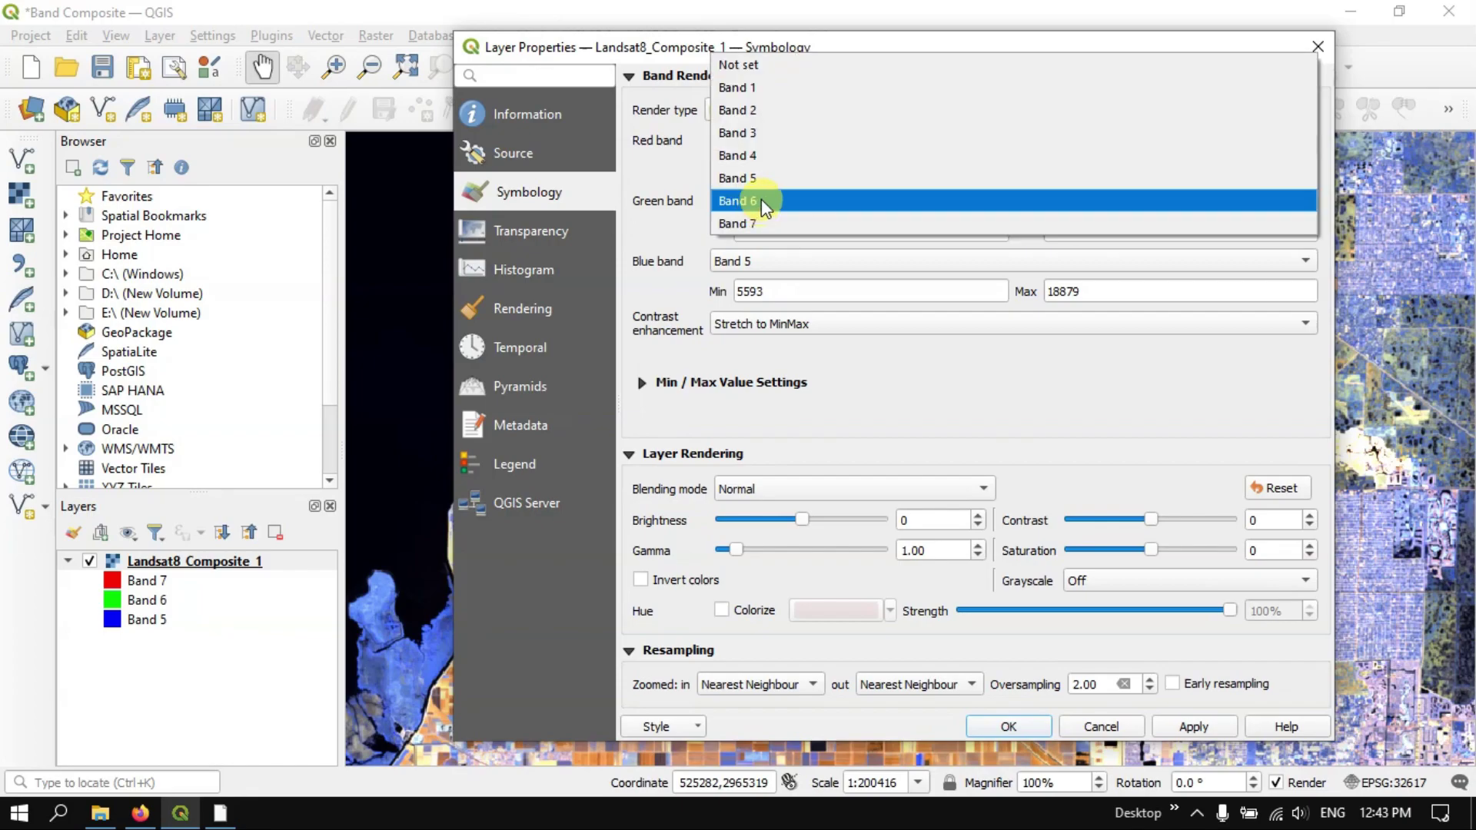
click(760, 200)
click(753, 259)
click(762, 191)
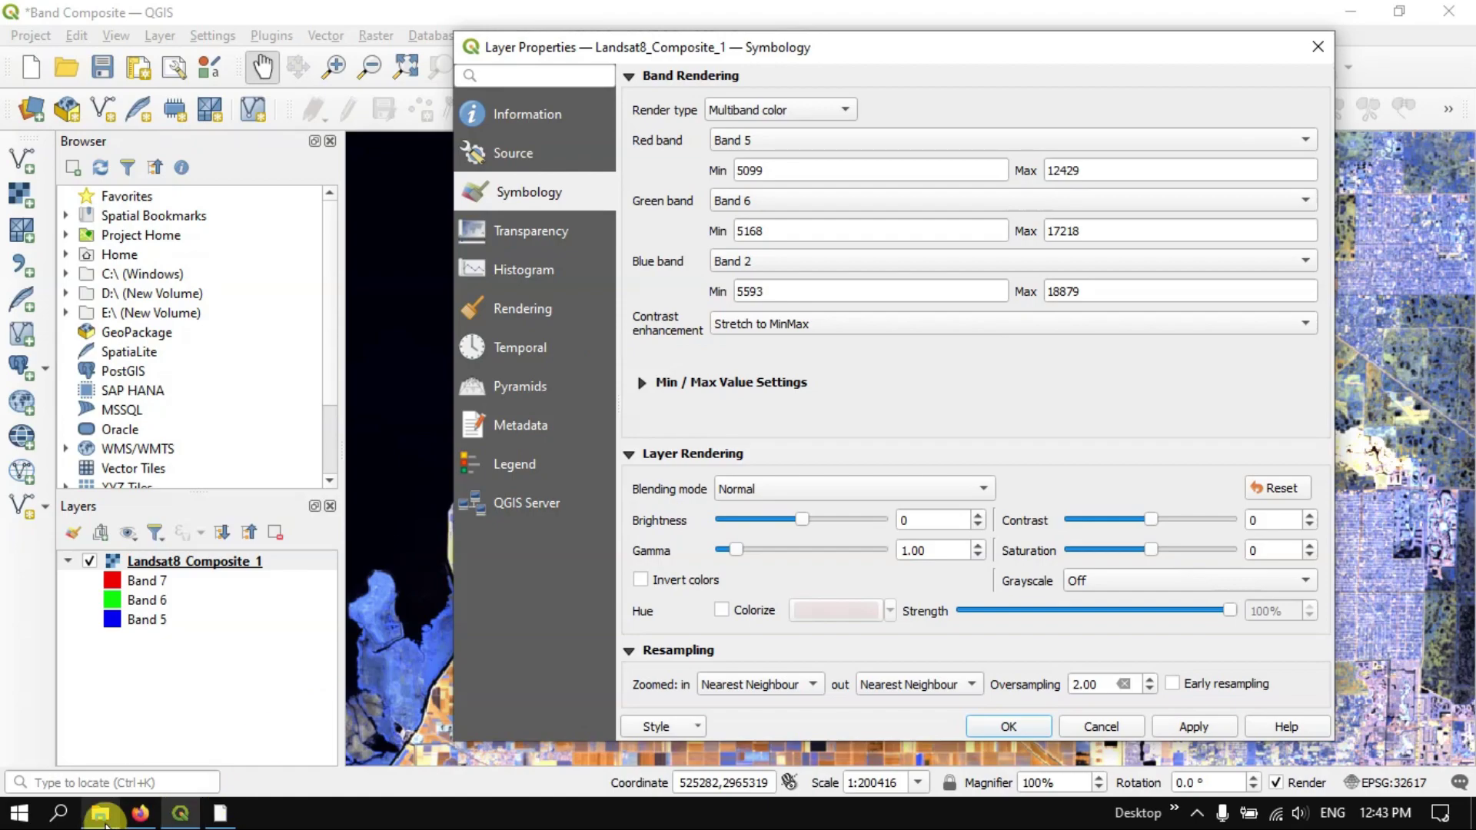
- Check the Landsat 8-9 band designations on the USGS page in the browser, and apply the 5-6-2 combination in QGIS
click(140, 813)
click(111, 21)
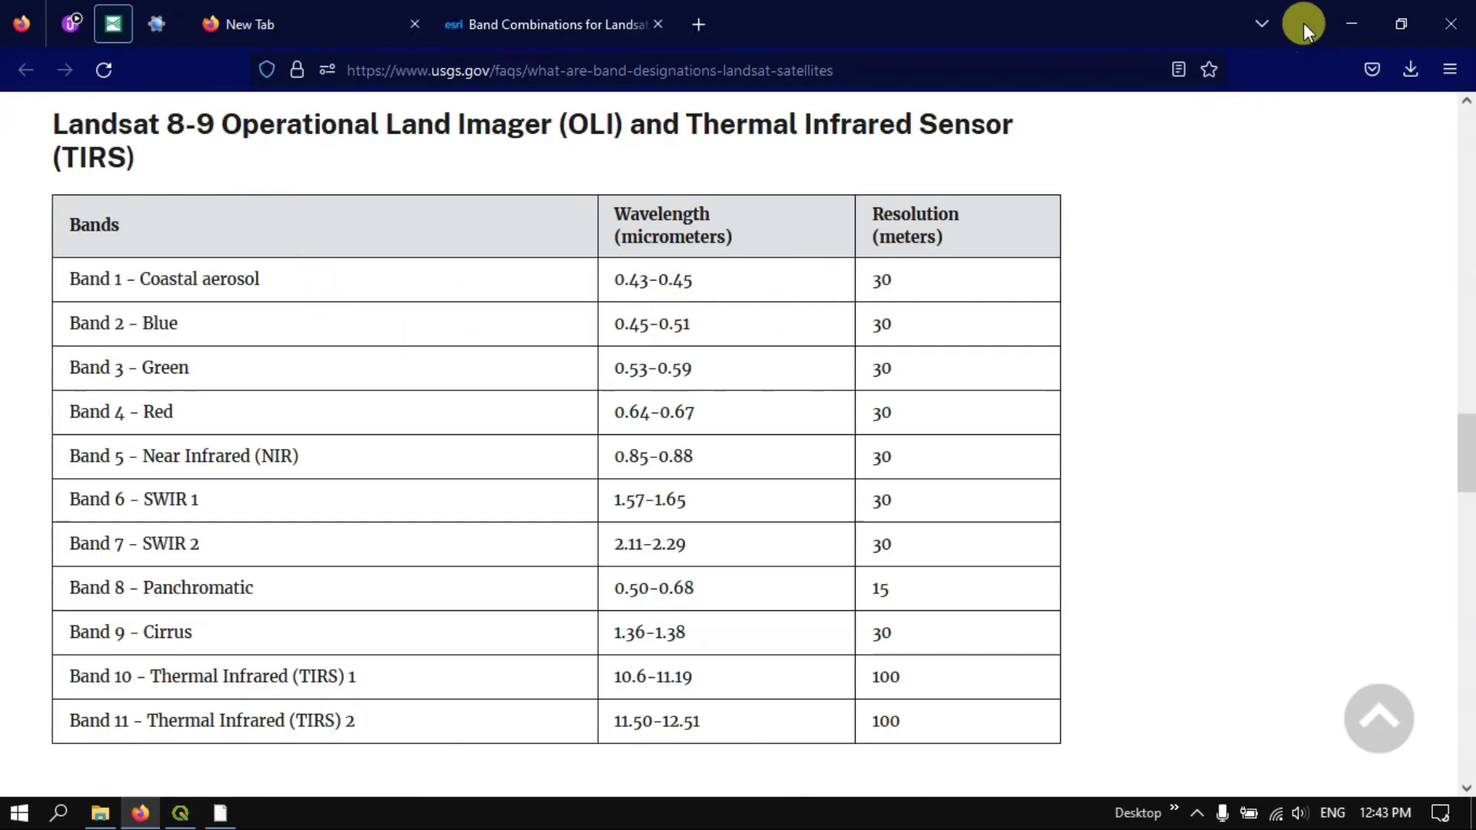
click(1351, 24)
click(1181, 736)
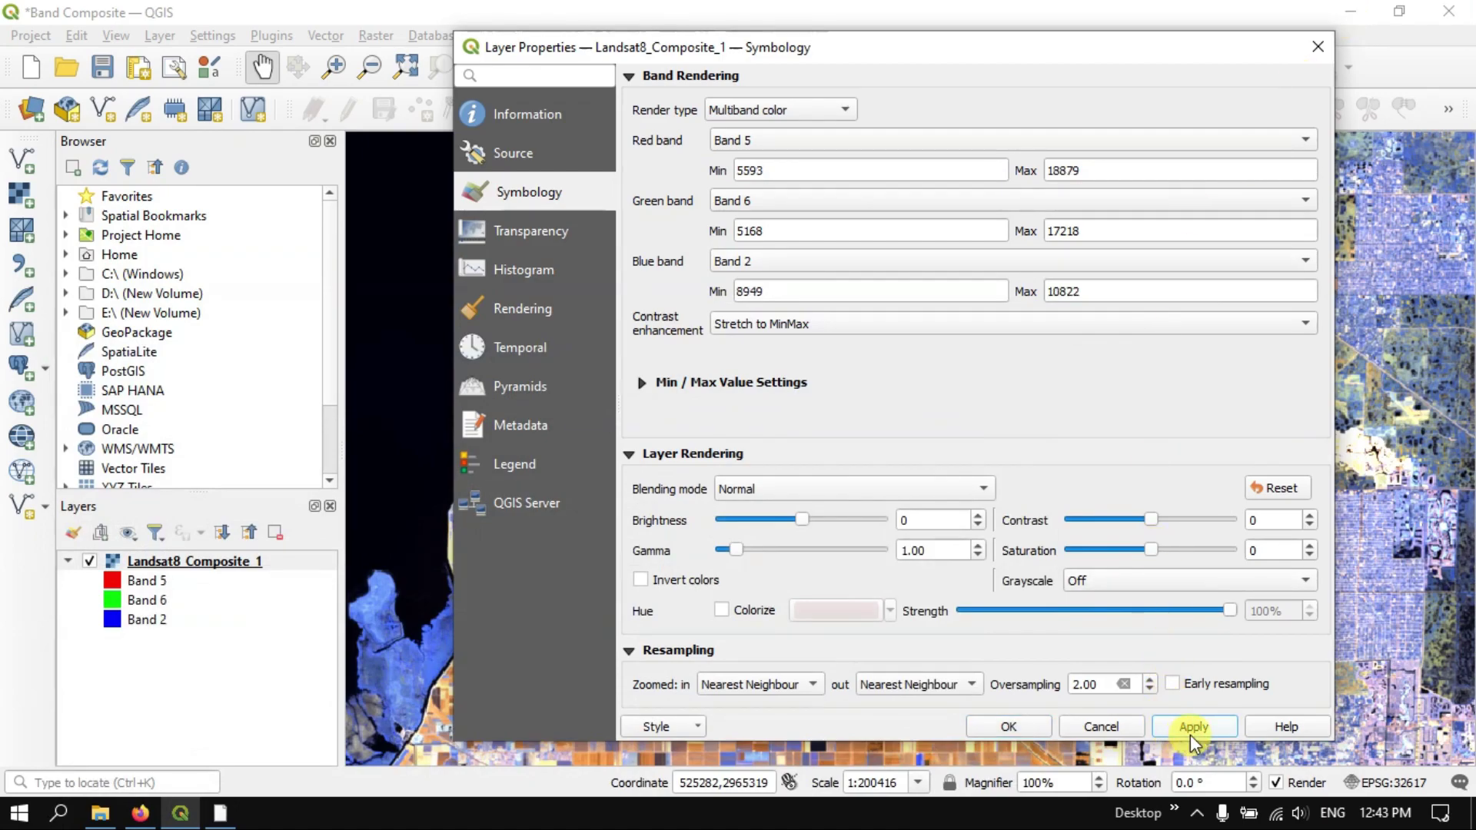
click(1008, 727)
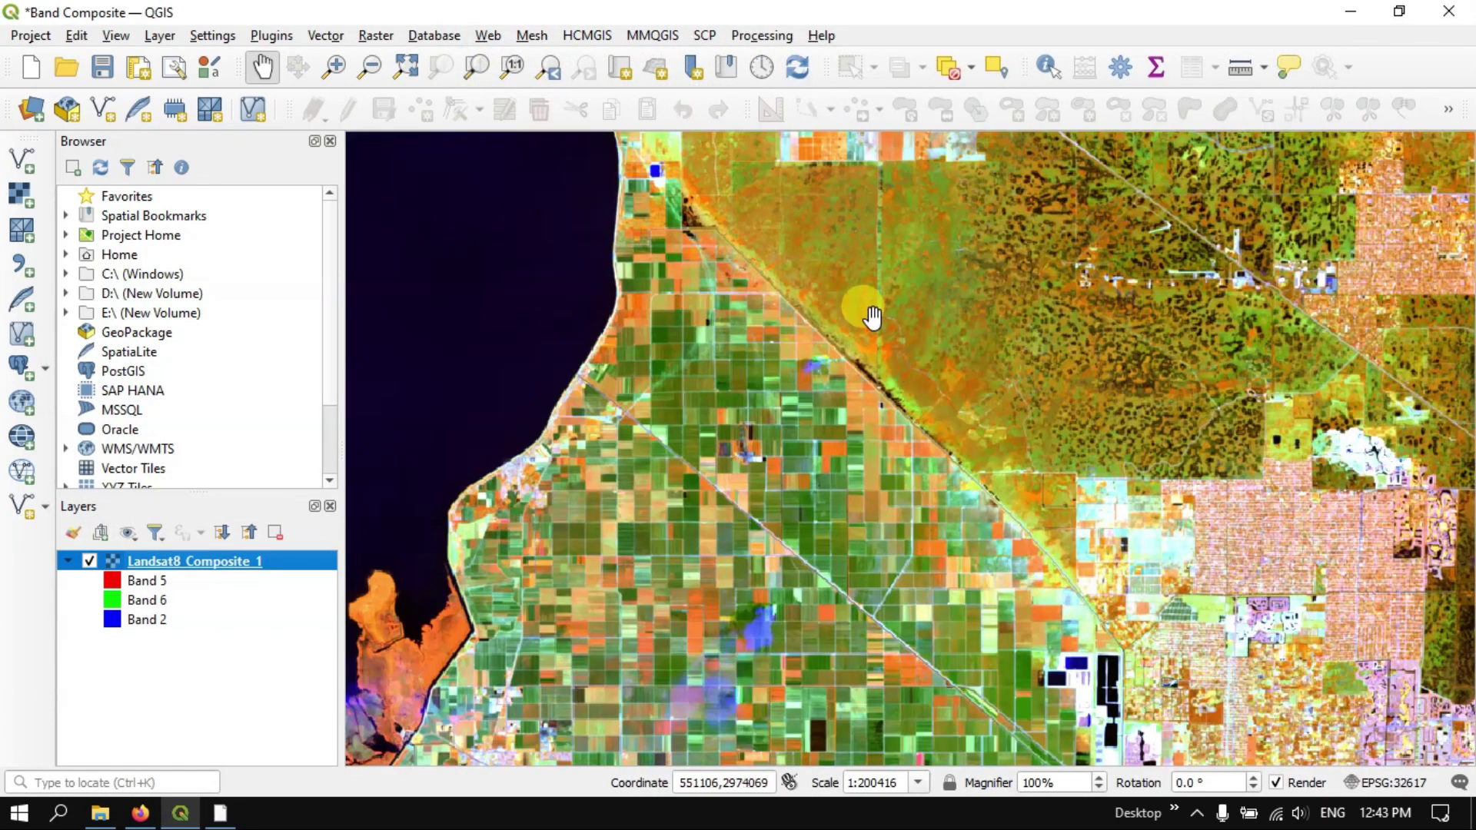
- Examine the crop fields southeast of the lake in the 5-6-2 healthy vegetation composite, down to individual plots
scroll(876, 338, down, 2)
scroll(882, 350, up, 1)
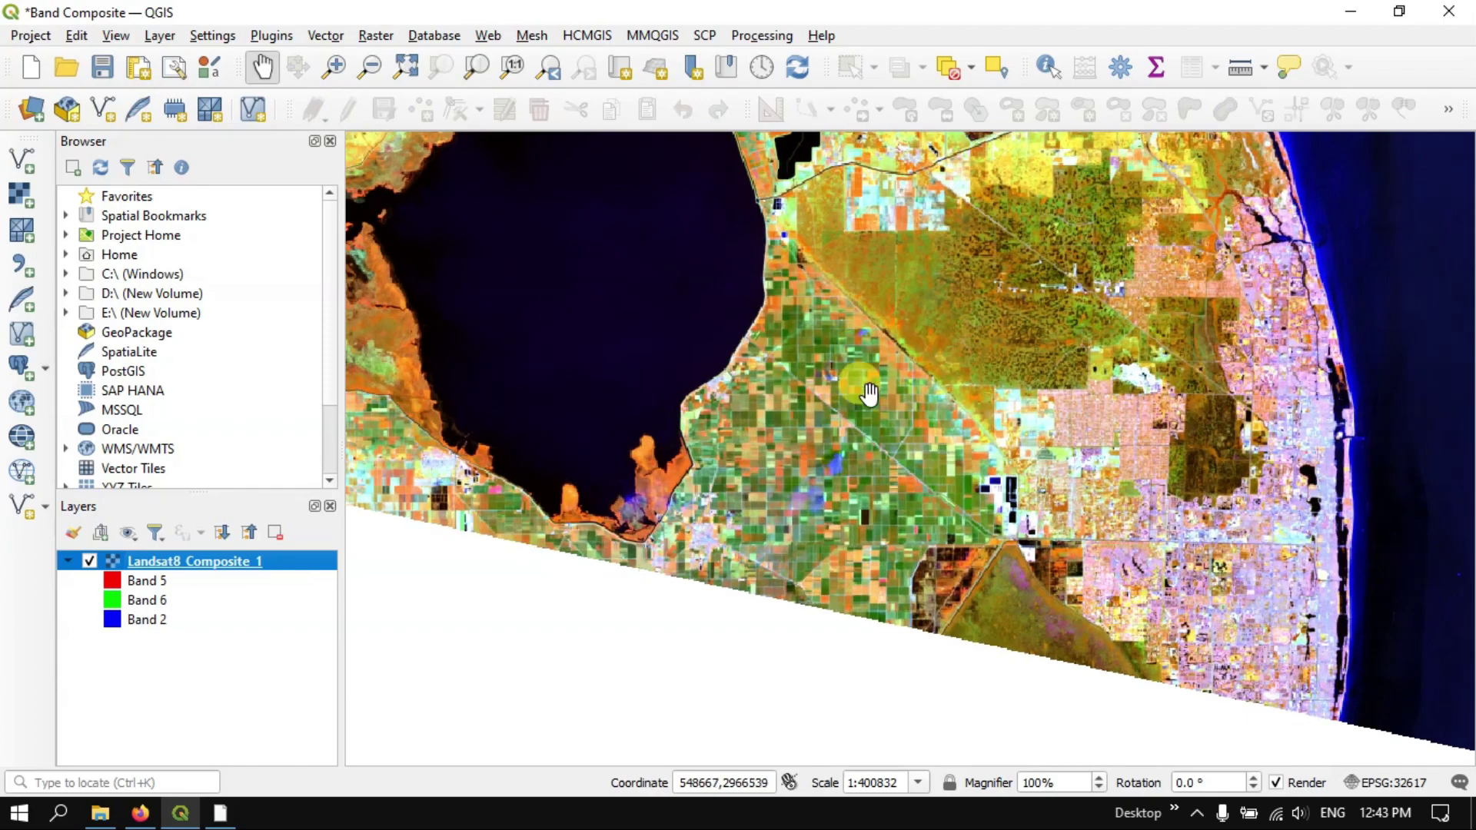
scroll(864, 392, up, 1)
scroll(891, 415, up, 1)
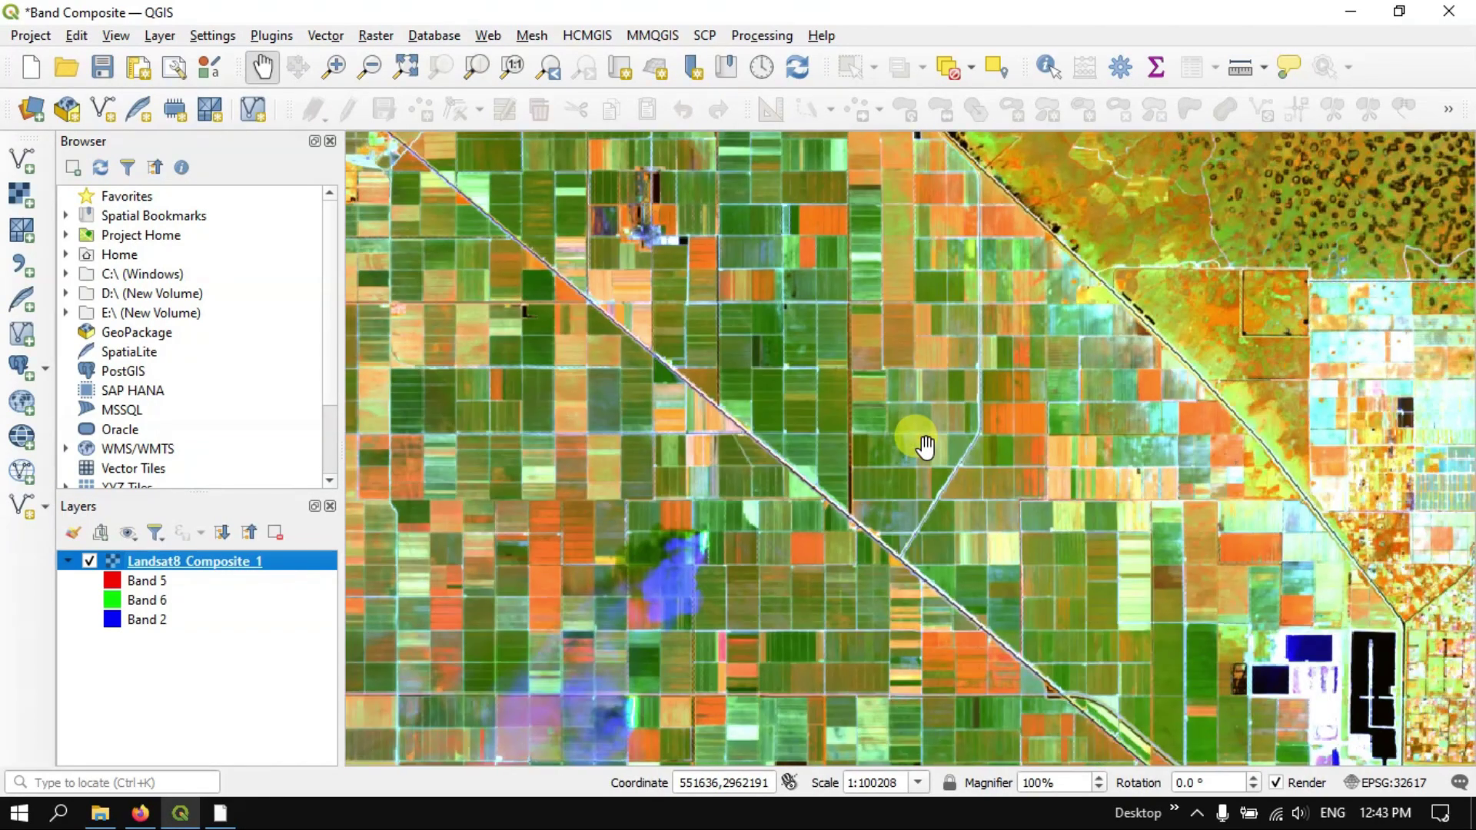
drag(739, 219, 764, 356)
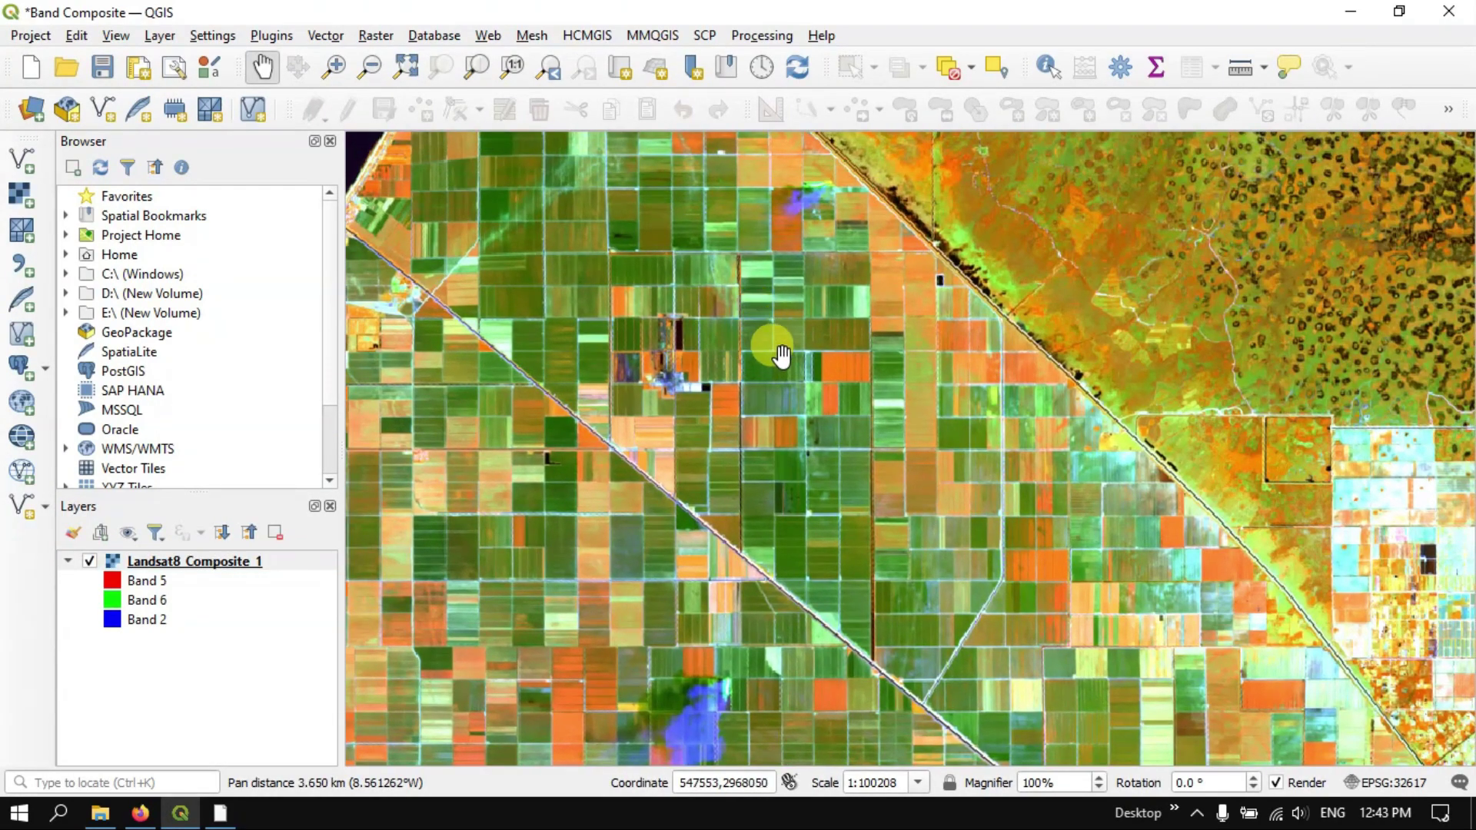
scroll(772, 354, up, 1)
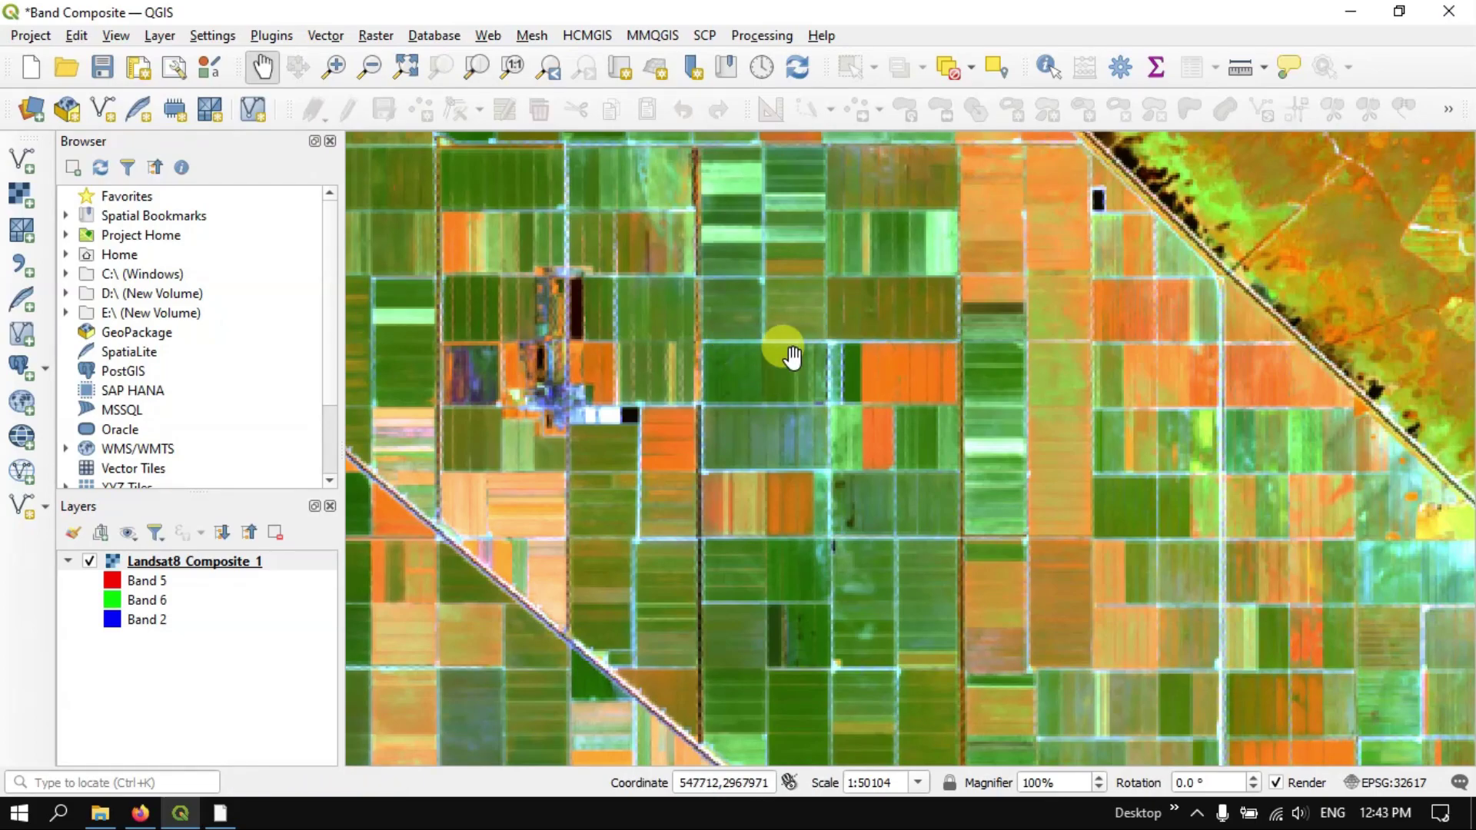
scroll(765, 258, down, 1)
scroll(765, 258, down, 2)
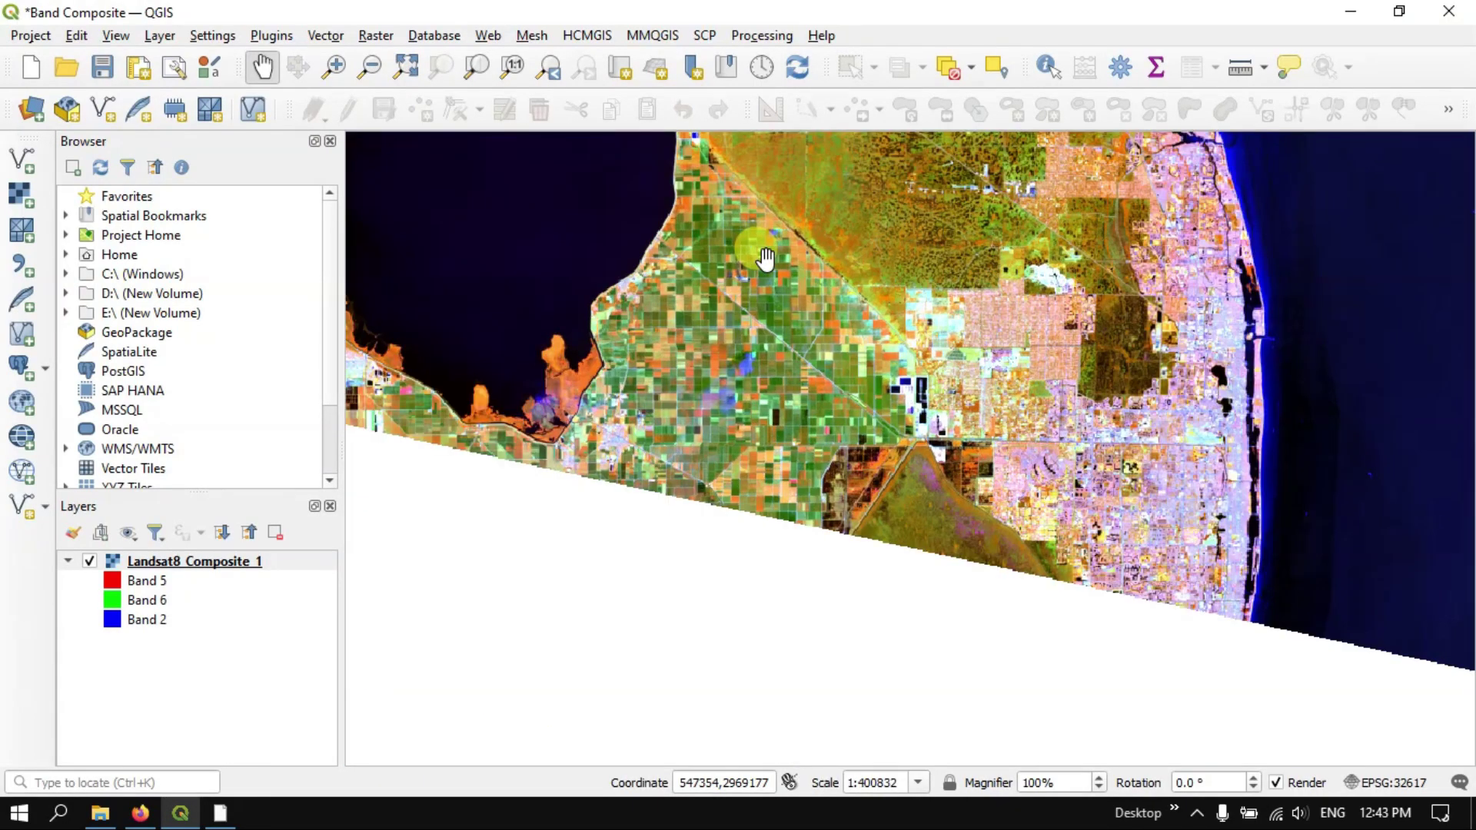
- Compare the vegetation and coastal land east of the lake with the lake's western shore in the 5-6-2 composite
drag(1080, 265, 947, 426)
drag(928, 156, 990, 390)
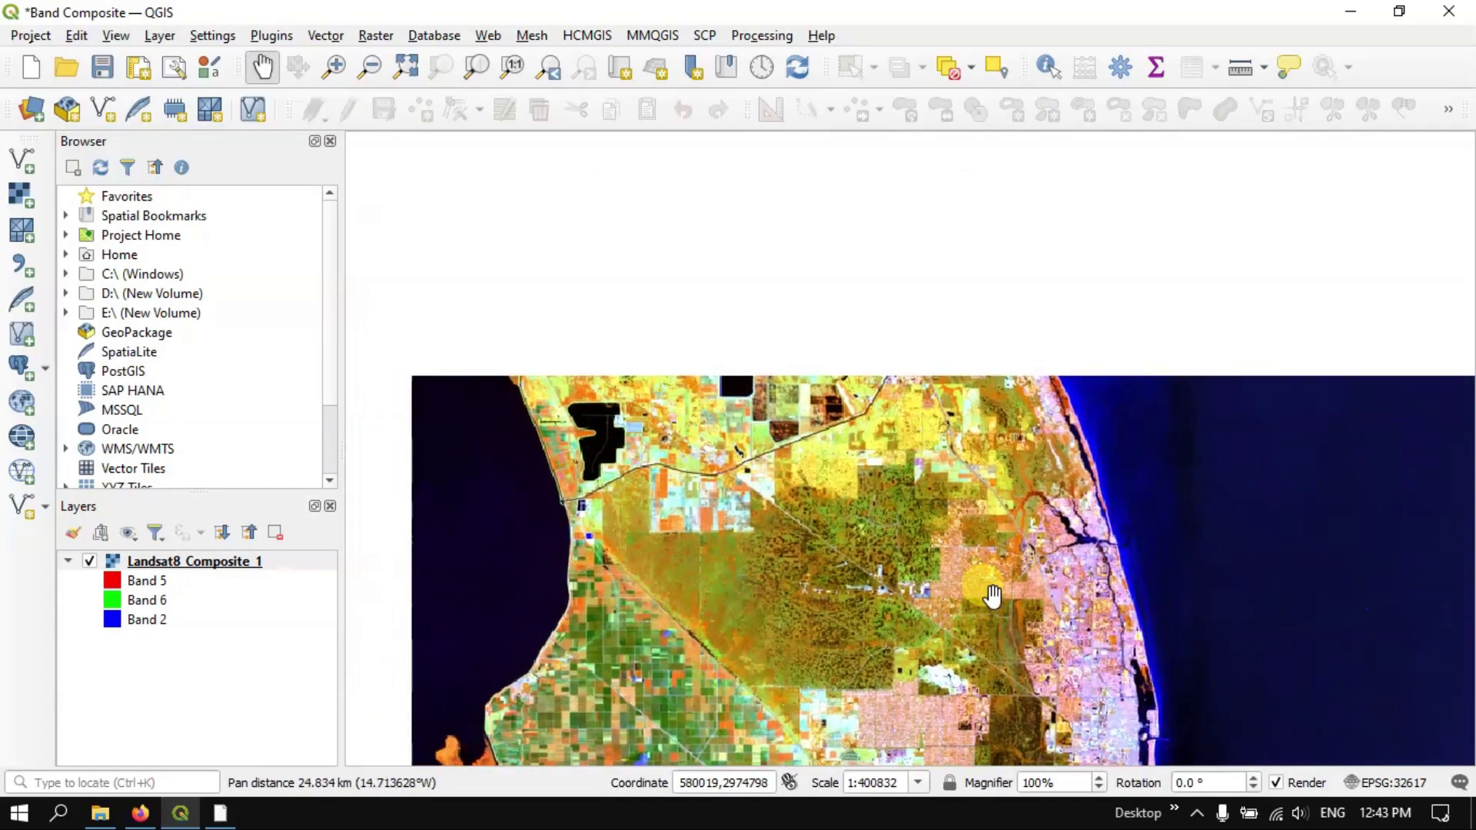
drag(992, 484, 1019, 570)
drag(750, 479, 922, 154)
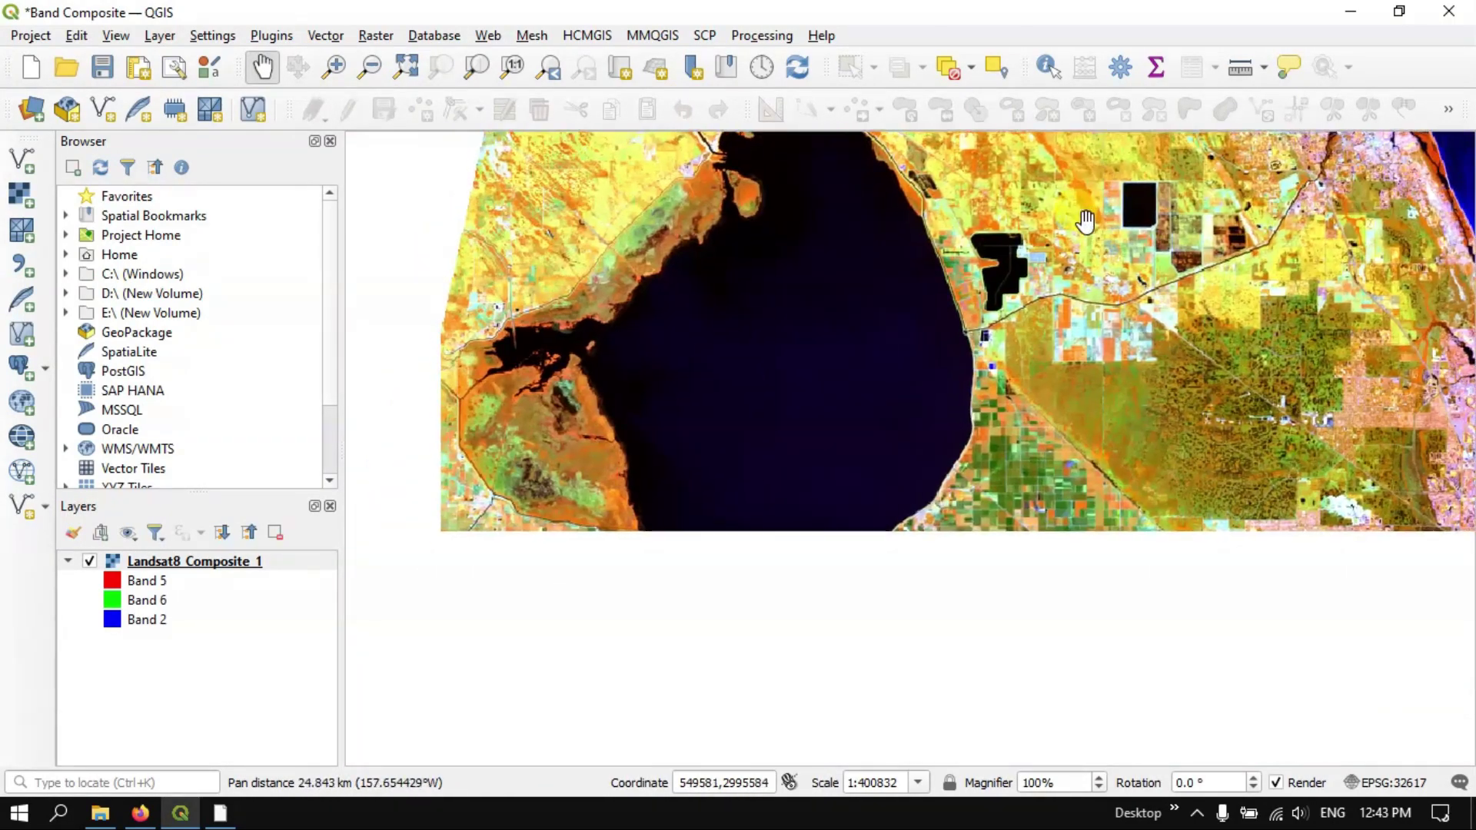
- Examine the farmland, settlements and marsh along the lake's southern and southeastern shore in the 5-6-2 composite
drag(945, 615, 769, 481)
drag(881, 699, 793, 484)
scroll(792, 484, up, 2)
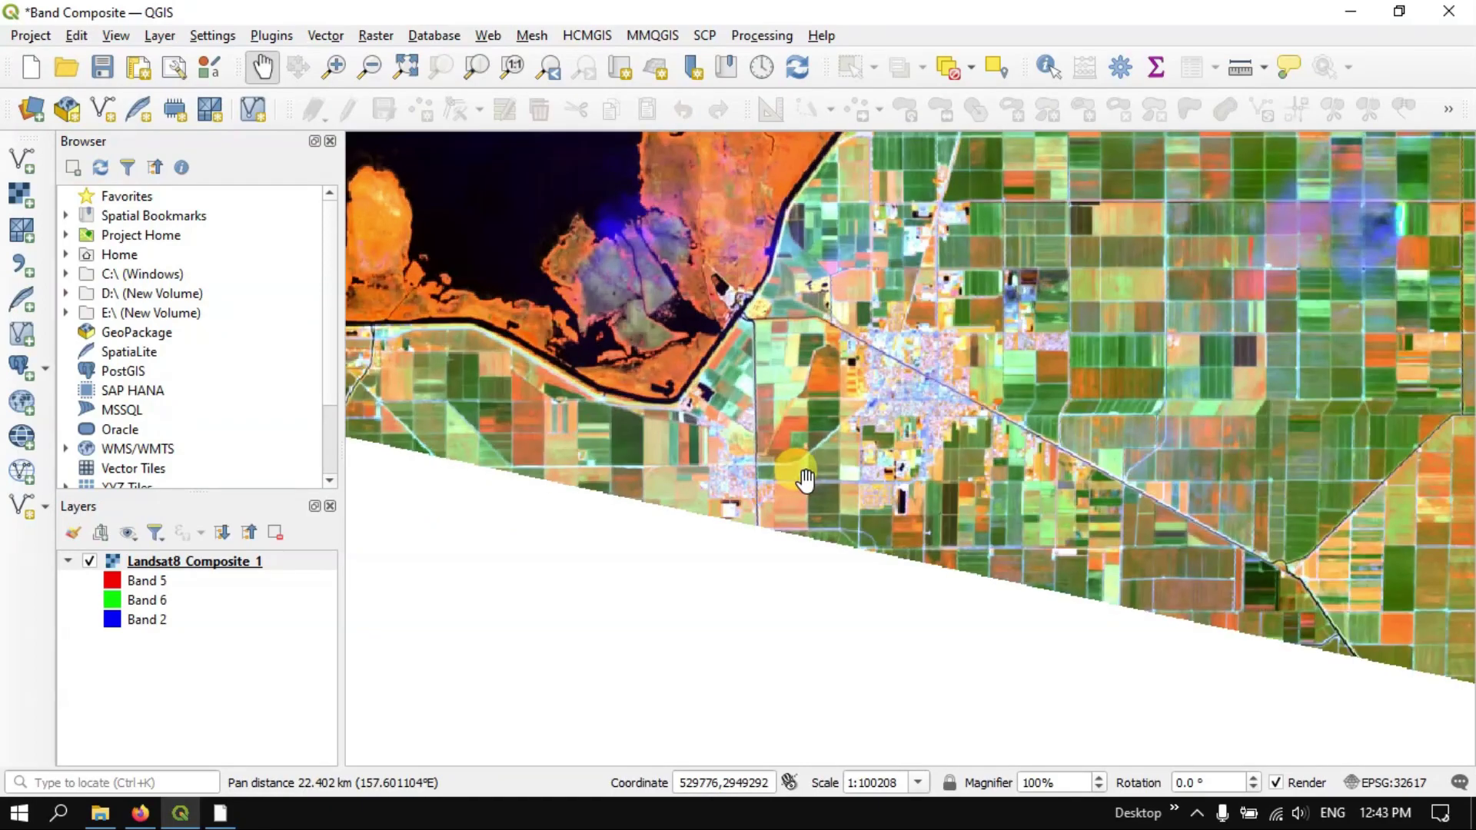
drag(1042, 267, 815, 584)
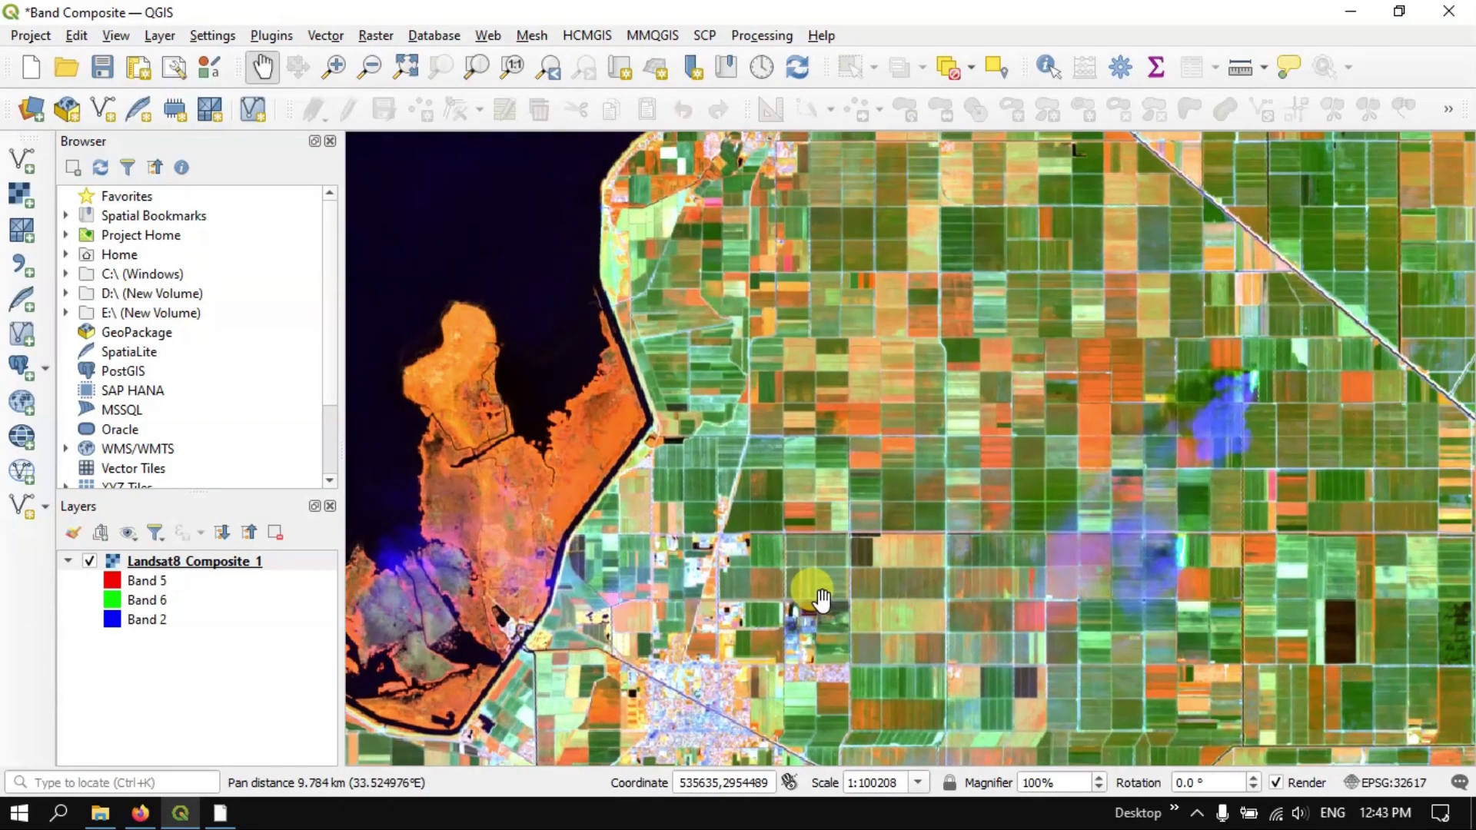
drag(995, 379, 850, 435)
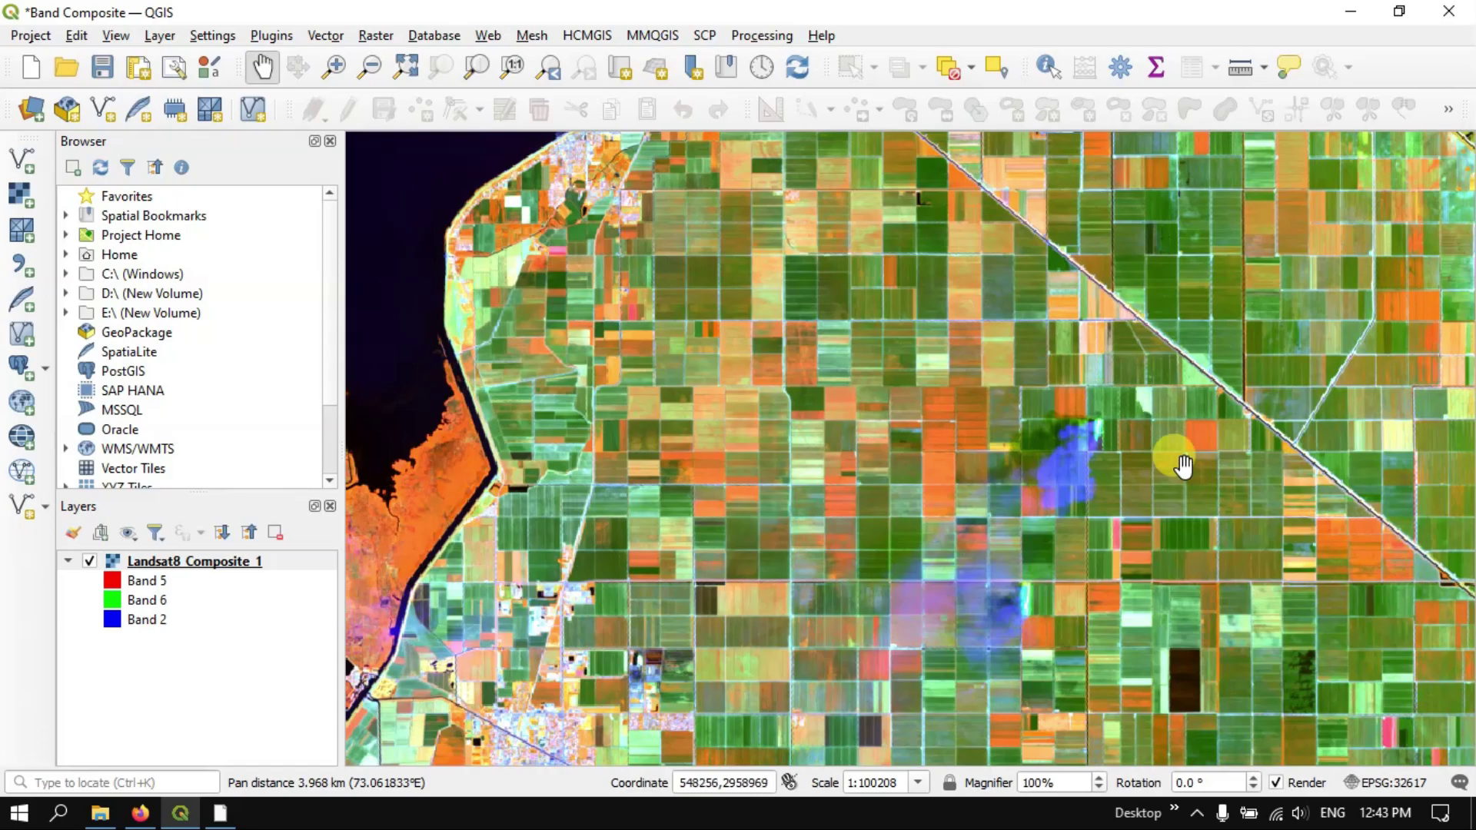
scroll(1183, 461, up, 1)
scroll(1186, 465, down, 3)
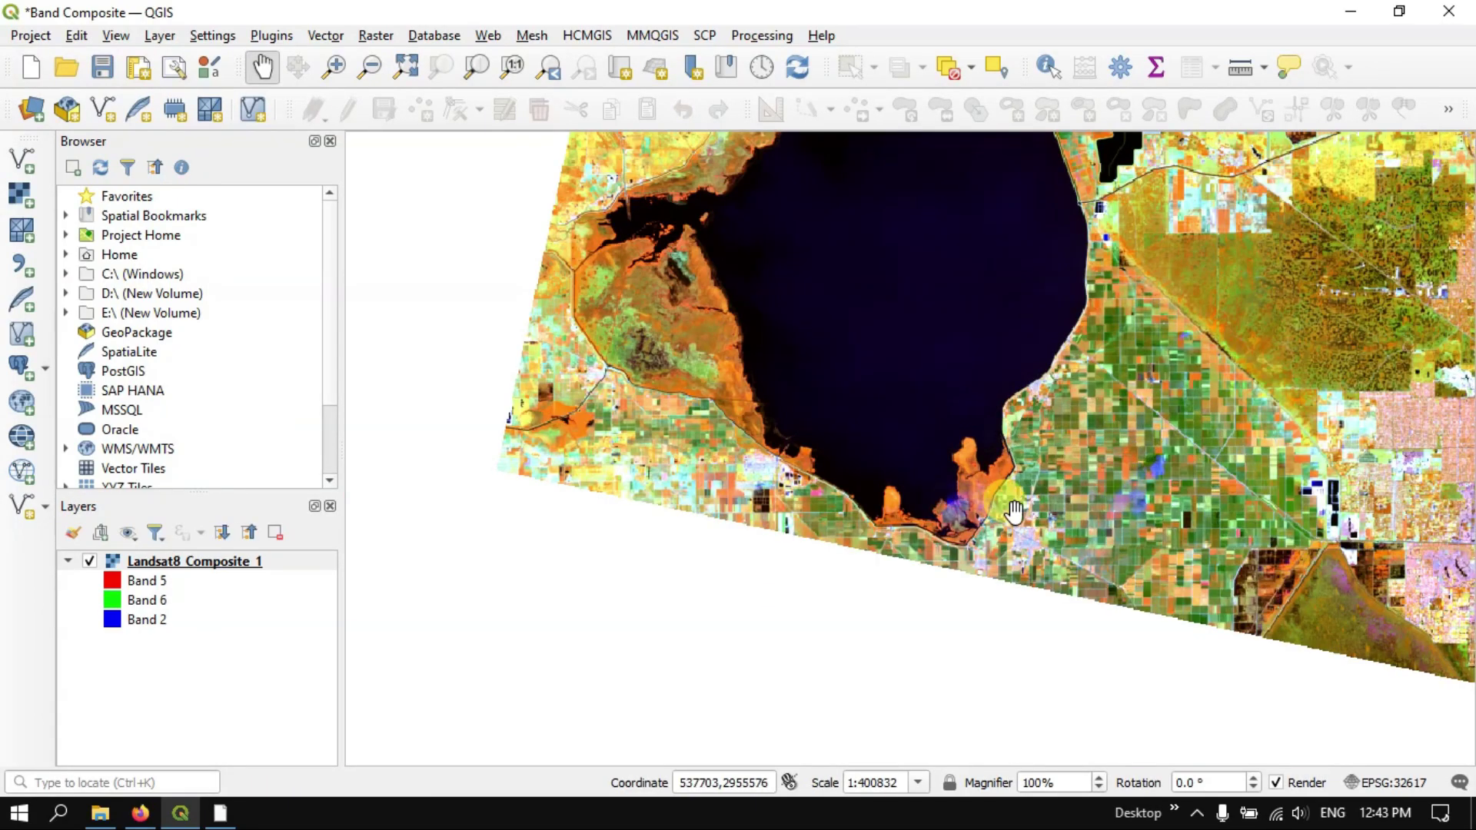
drag(713, 496, 659, 500)
scroll(659, 500, down, 1)
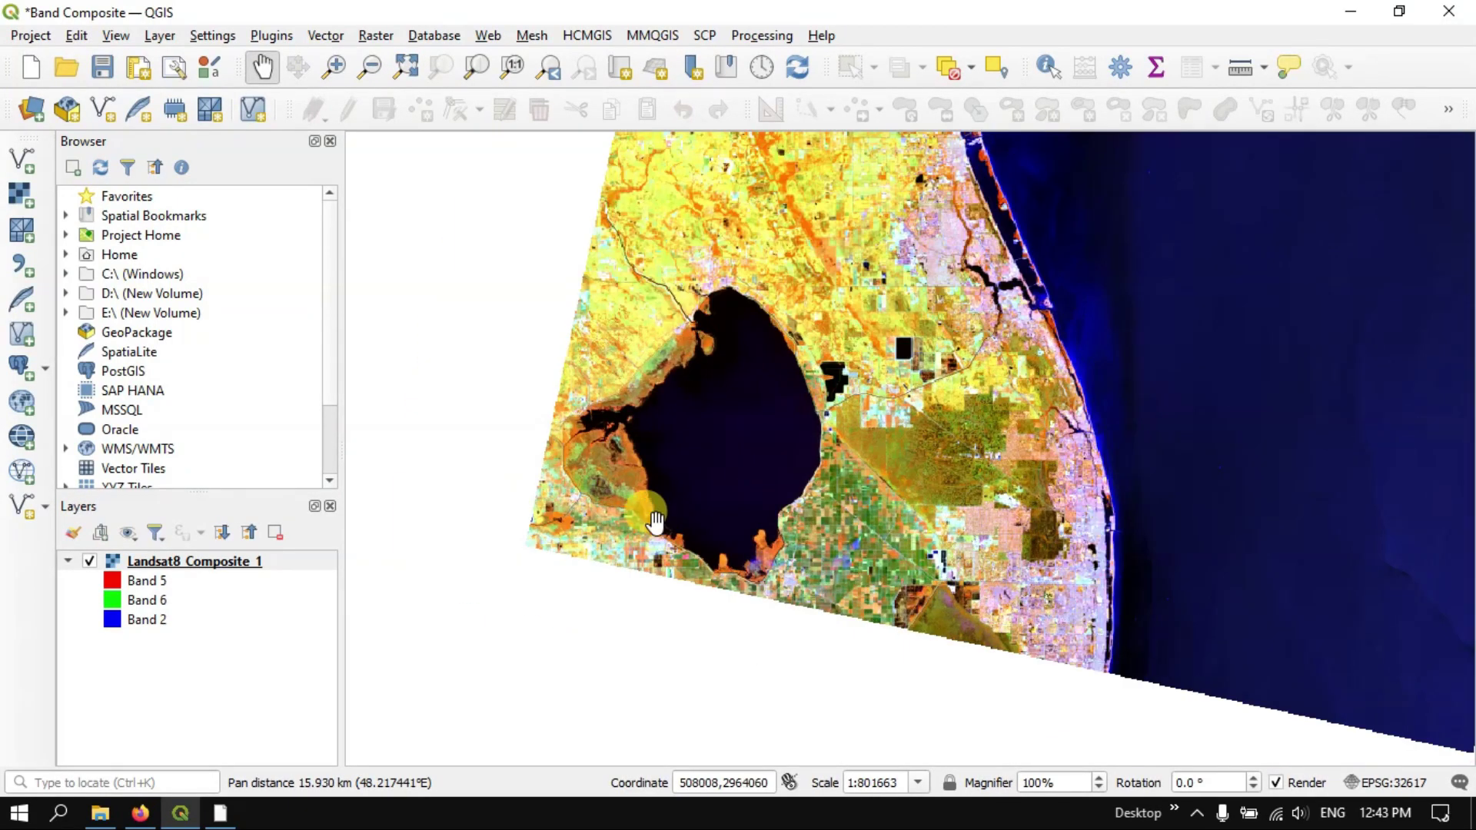
- Switch to the browser and look up the Land/Water band combination in the Esri Landsat 8 table
click(140, 815)
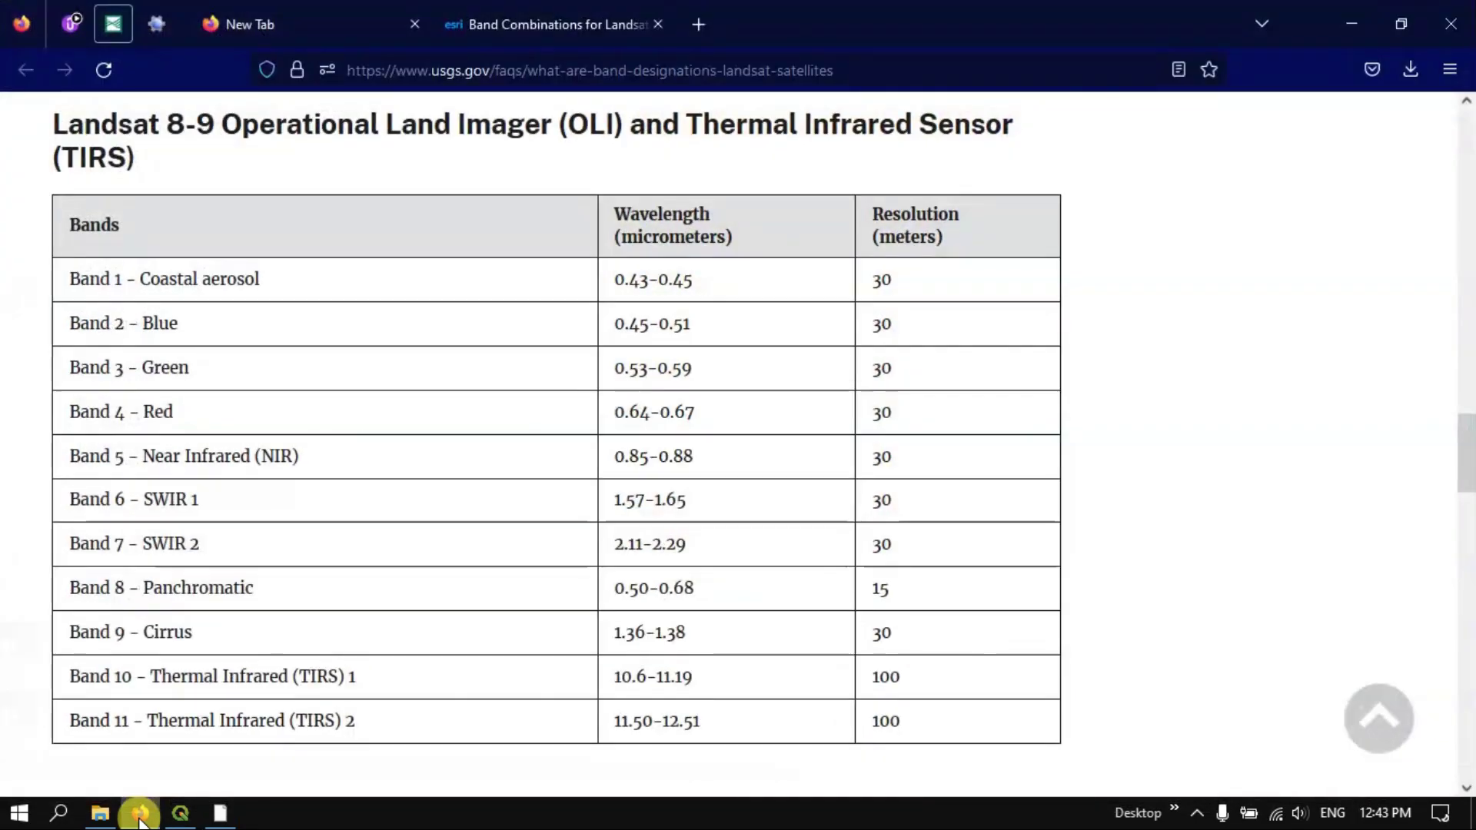
click(597, 29)
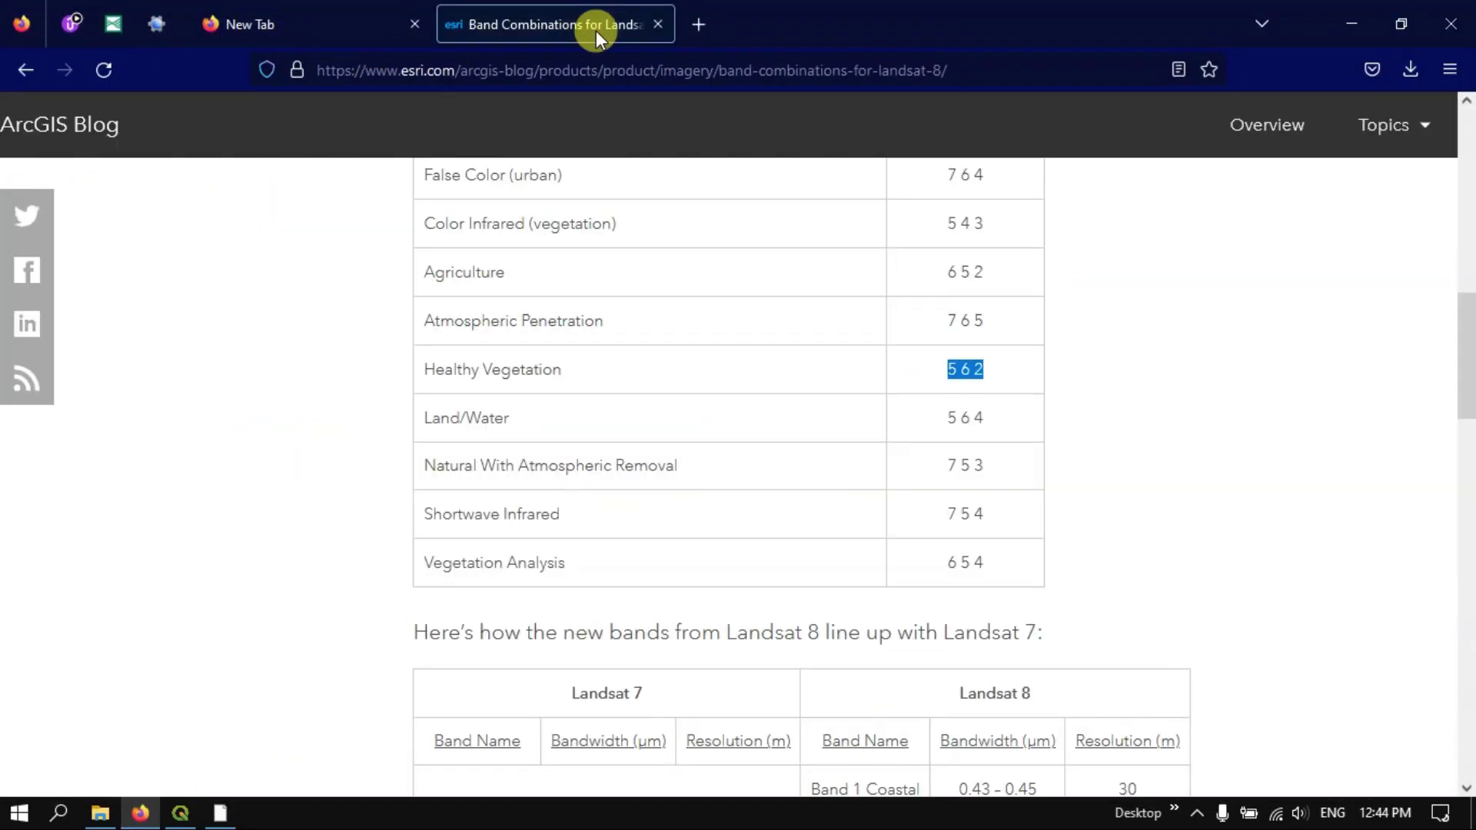
click(519, 426)
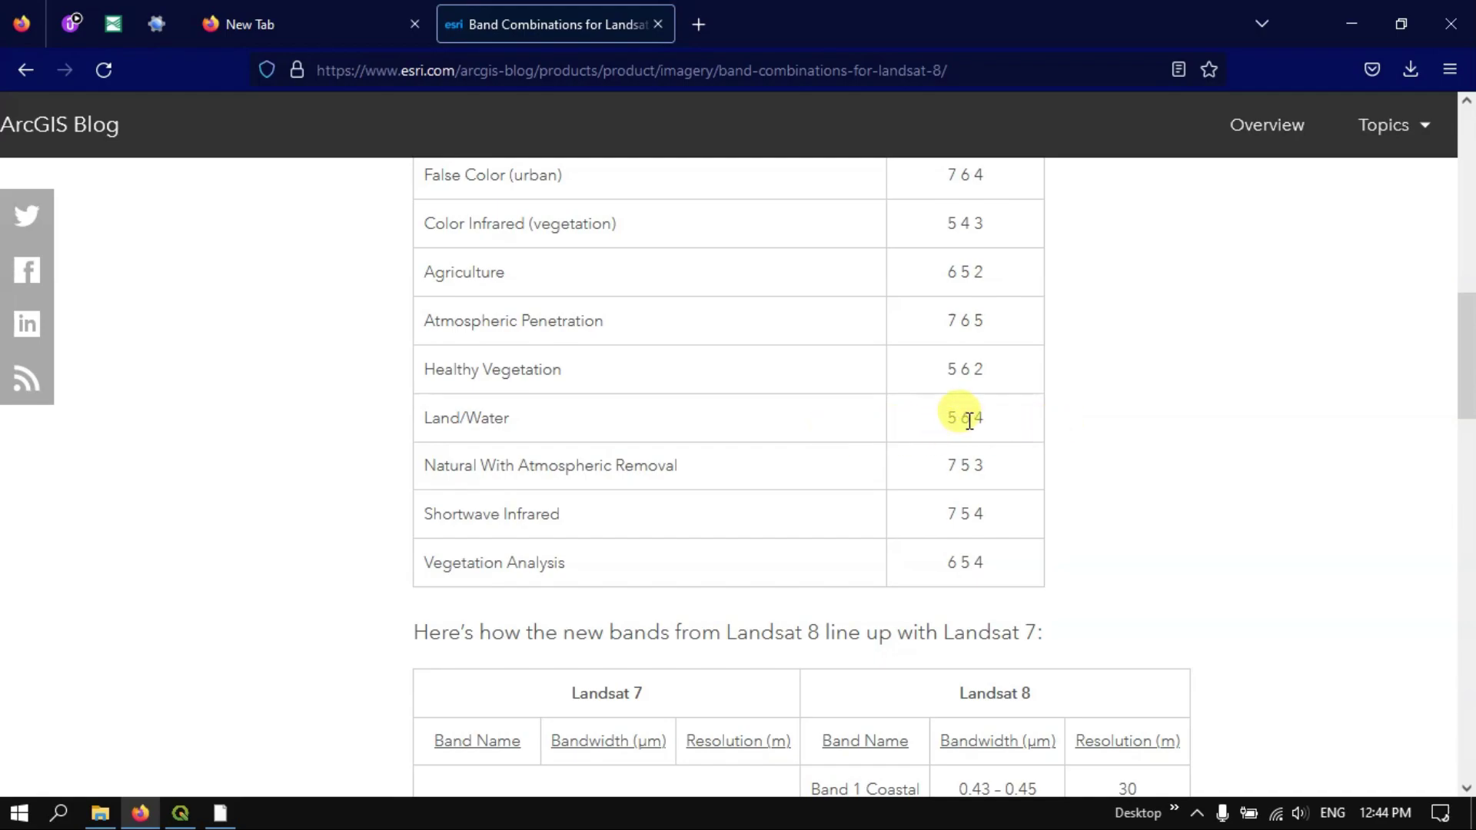
- In QGIS, assign Band 4 to blue in the Landsat8_Composite_1 symbology to display the 5-6-4 land/water combination
click(179, 813)
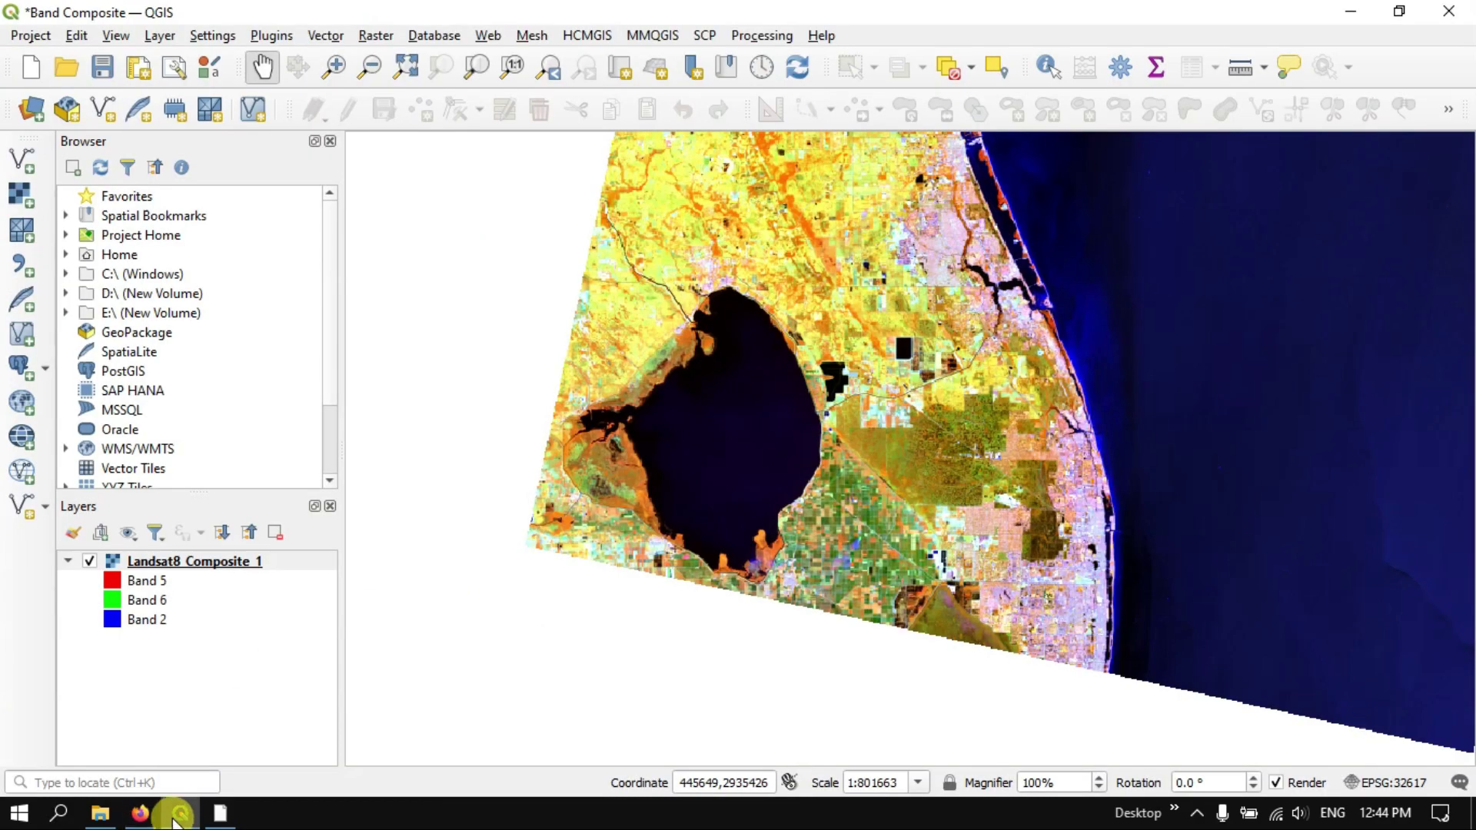
right_click(200, 561)
click(258, 559)
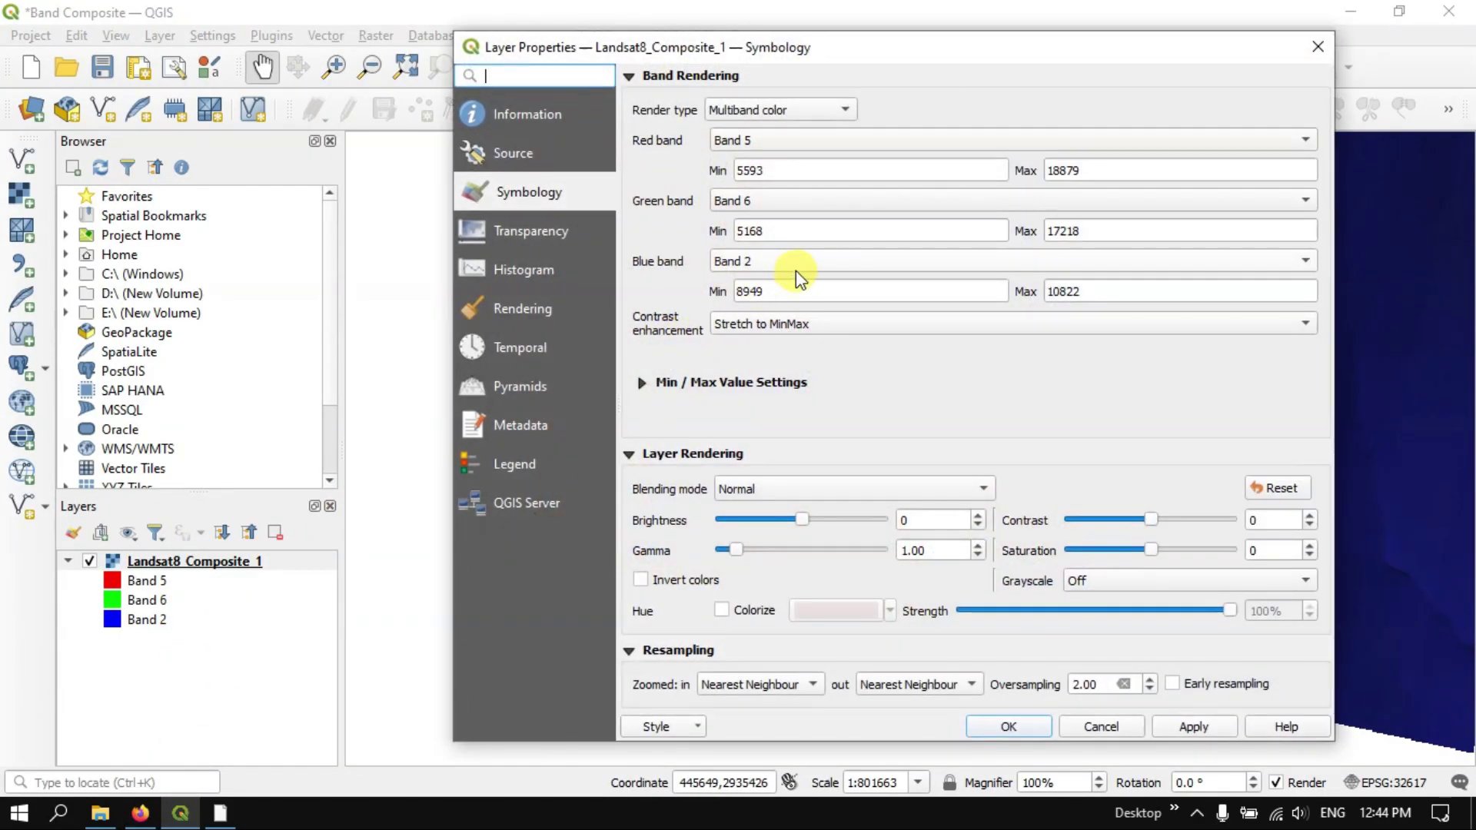
click(795, 270)
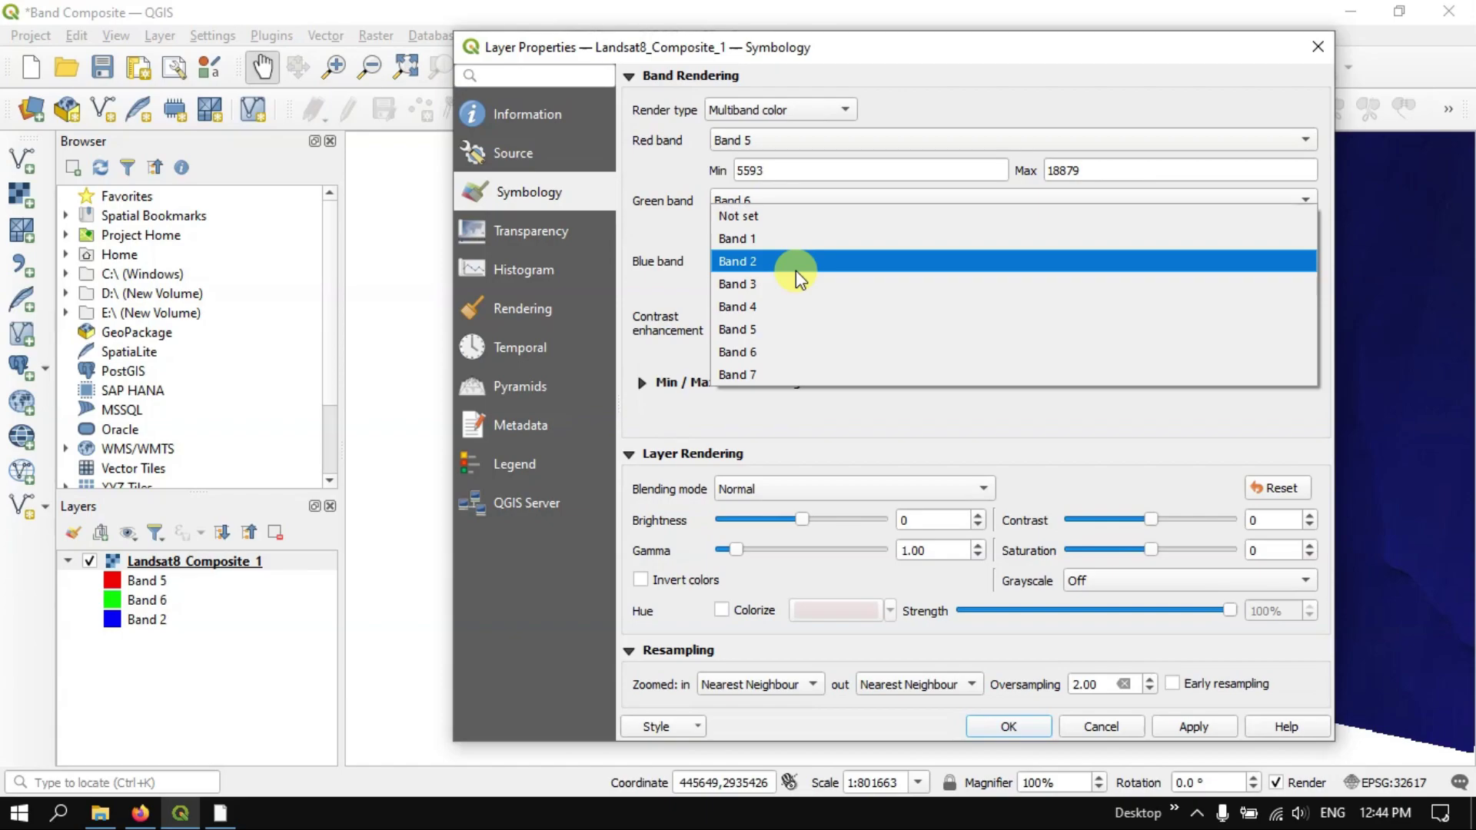
click(759, 306)
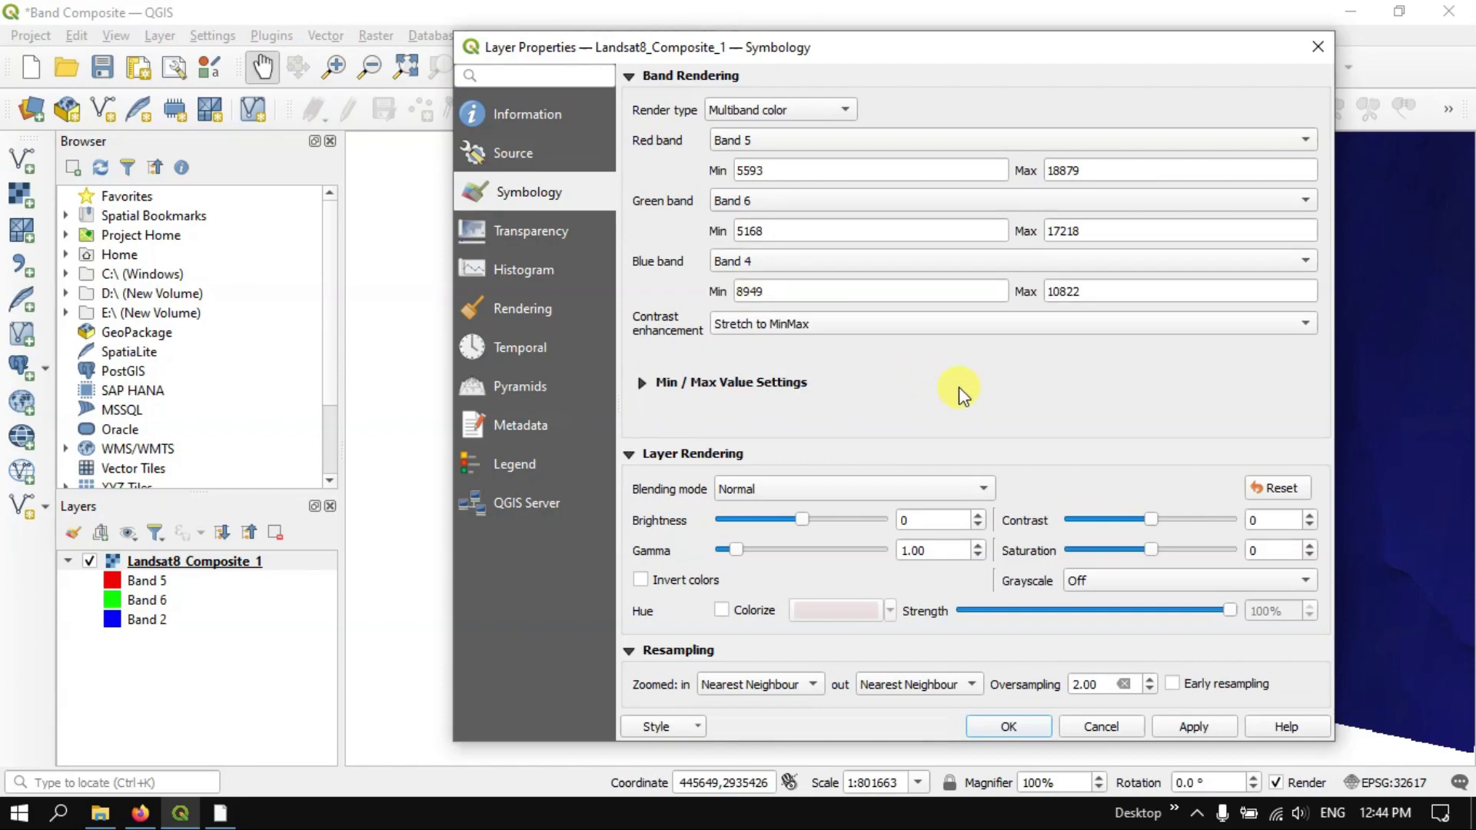
click(1014, 727)
- Examine the land-water boundary along the lake's northeastern shore and the ocean coast in the 5-6-4 composite, down to individual pixels
scroll(846, 288, up, 1)
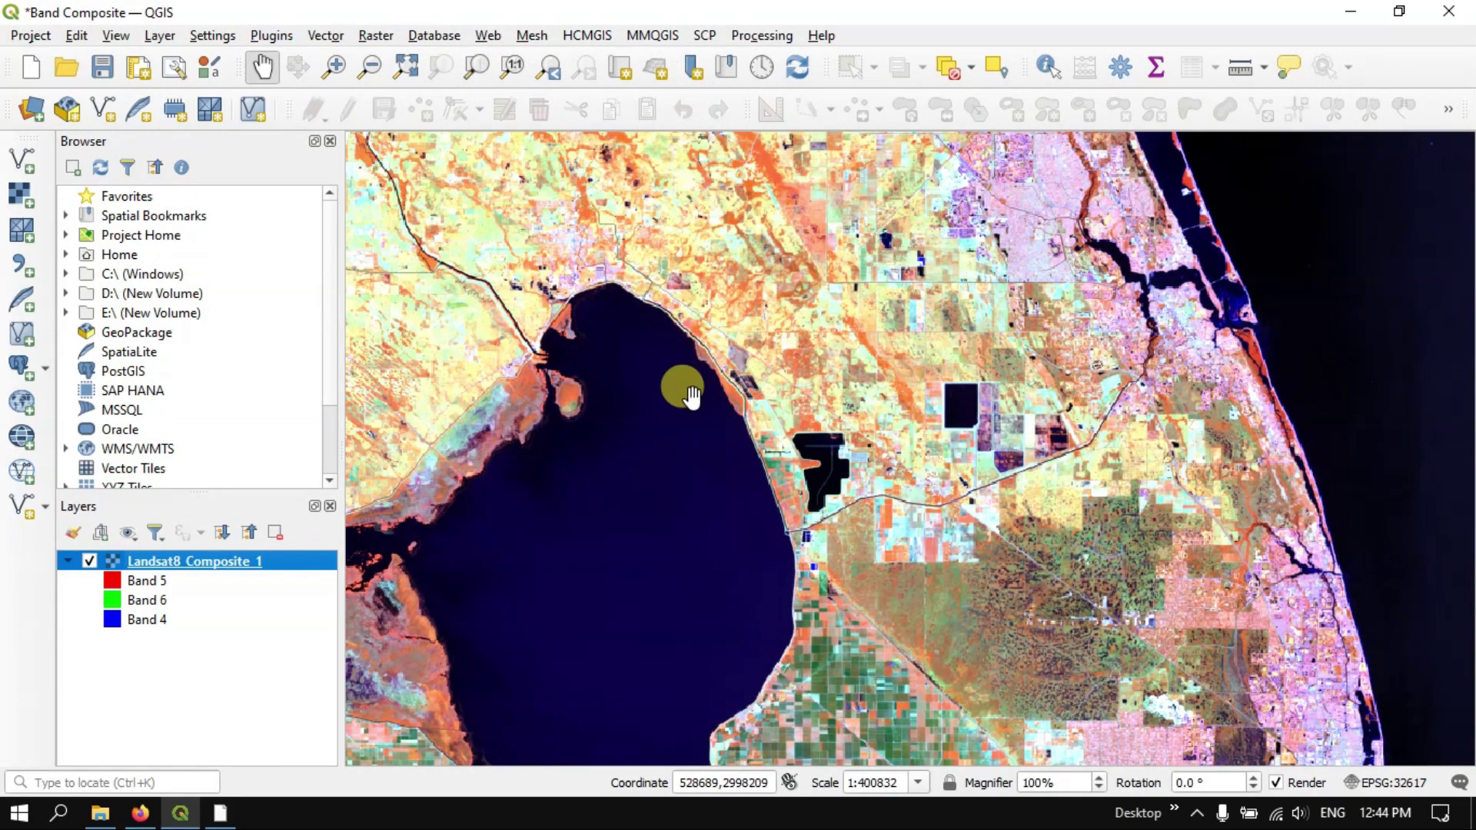
scroll(678, 395, up, 2)
scroll(795, 327, up, 2)
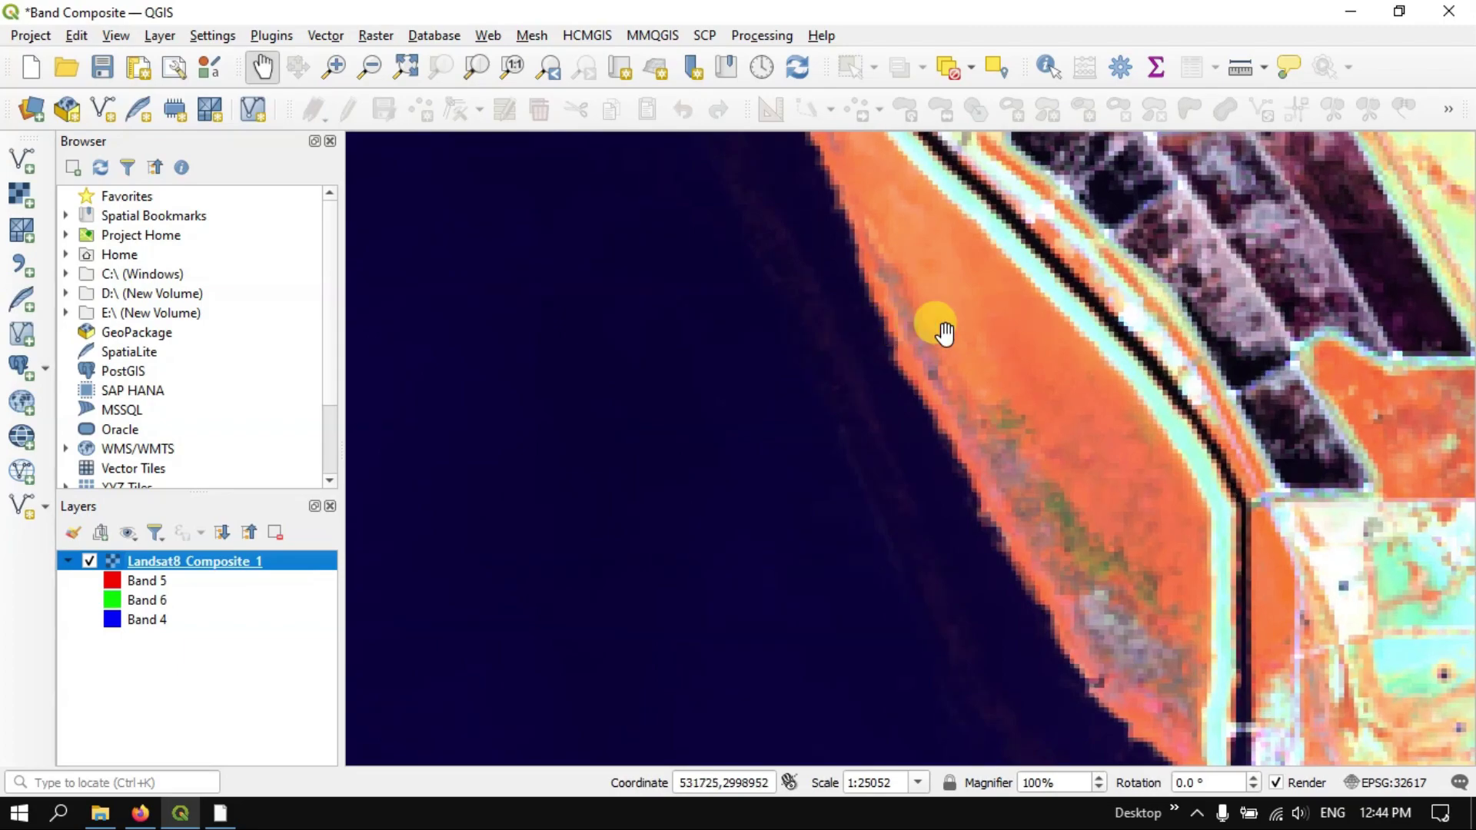
scroll(952, 326, up, 1)
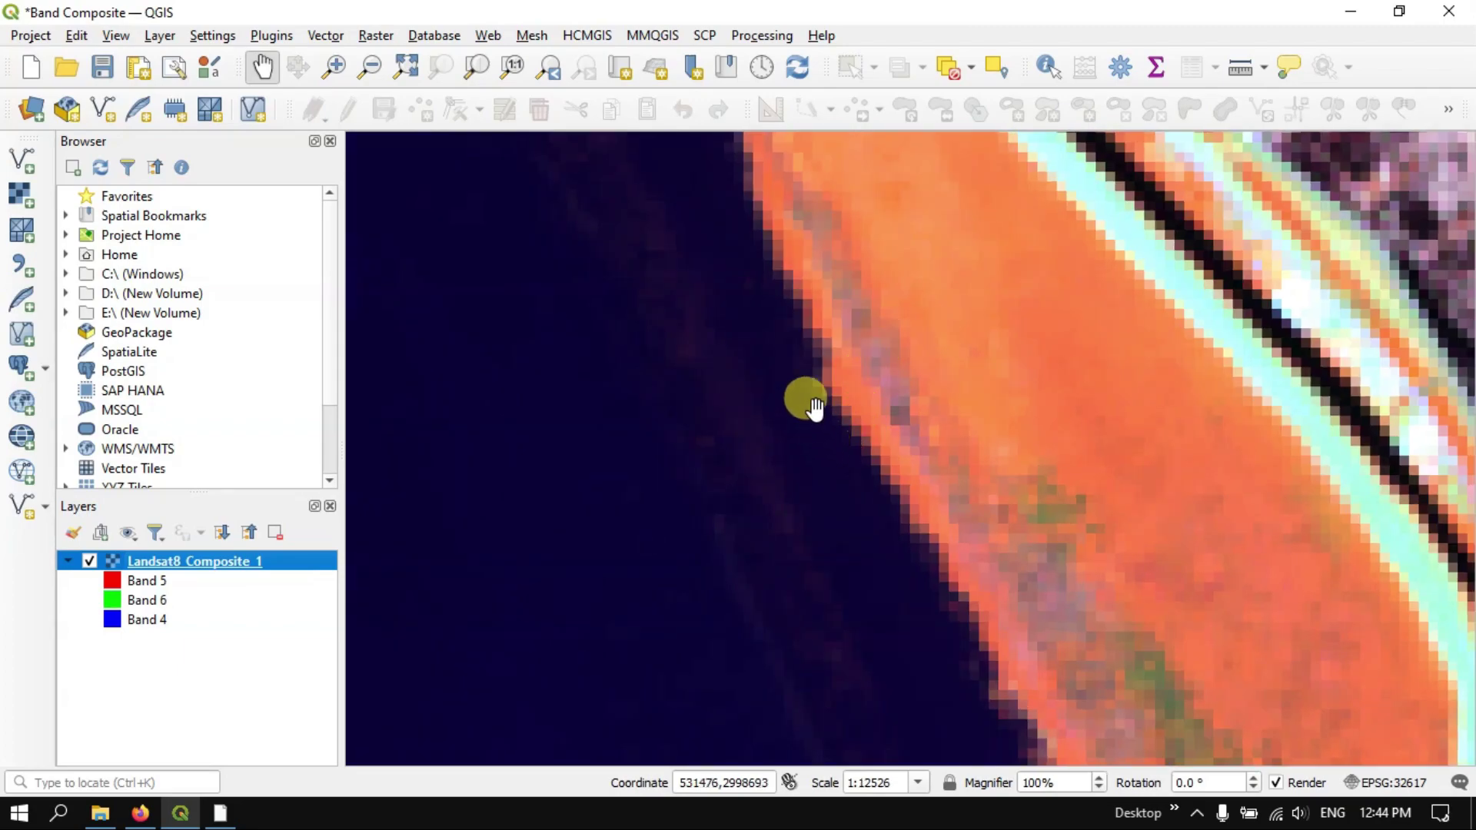
scroll(803, 373, down, 5)
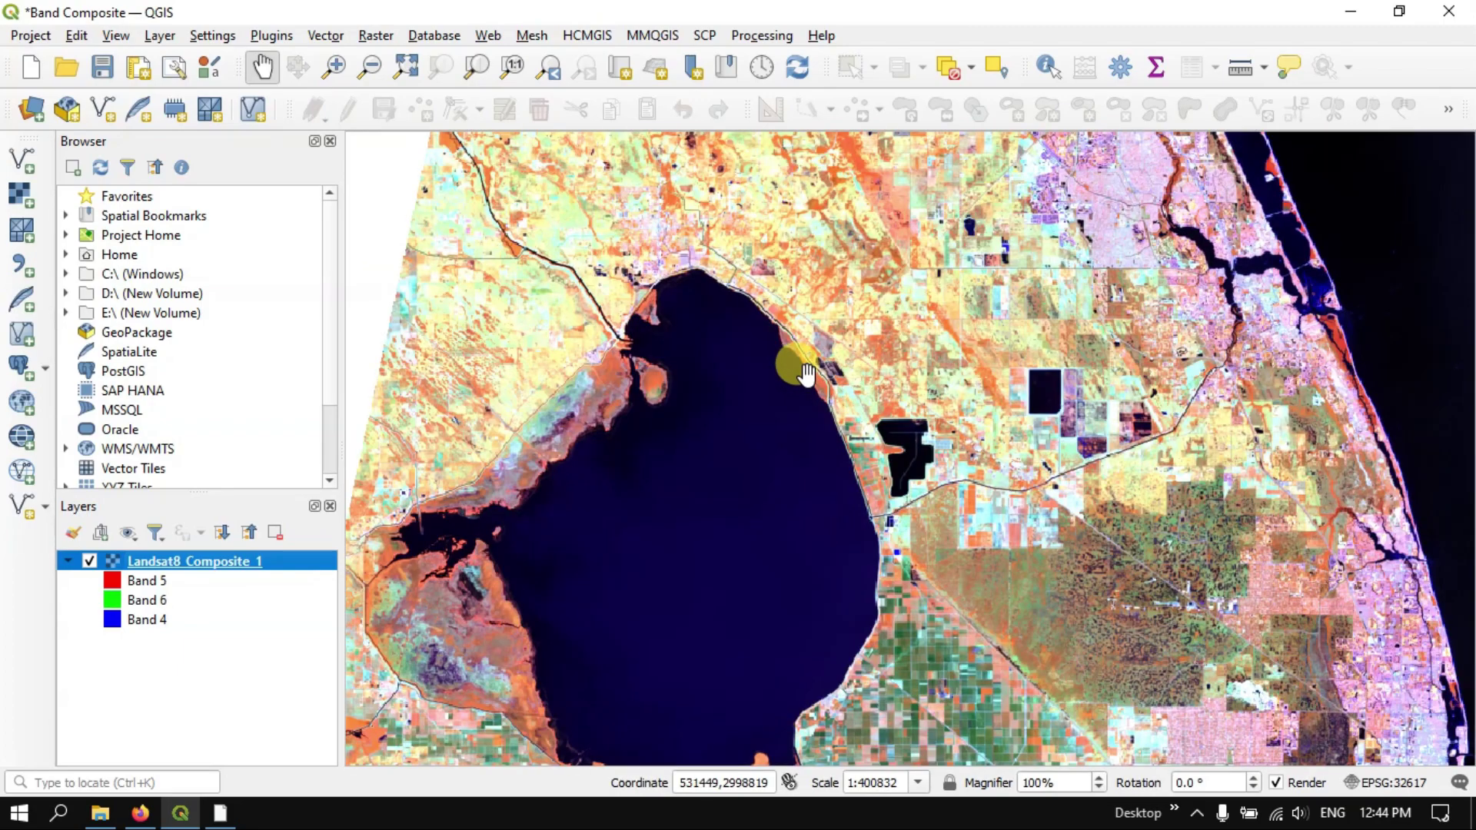
scroll(792, 363, down, 2)
scroll(999, 307, up, 1)
scroll(1028, 262, up, 6)
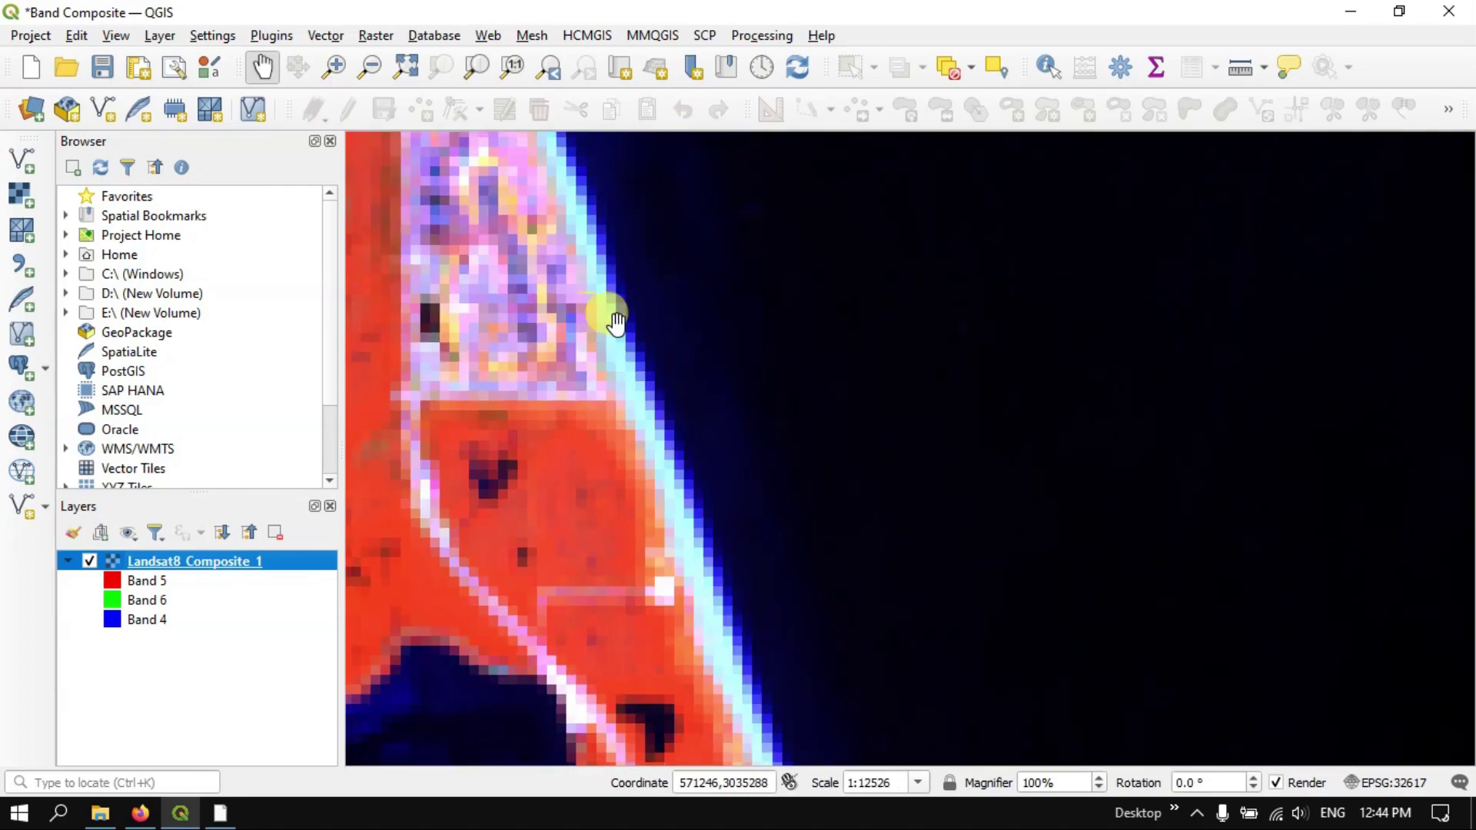
scroll(619, 321, up, 1)
scroll(619, 321, down, 4)
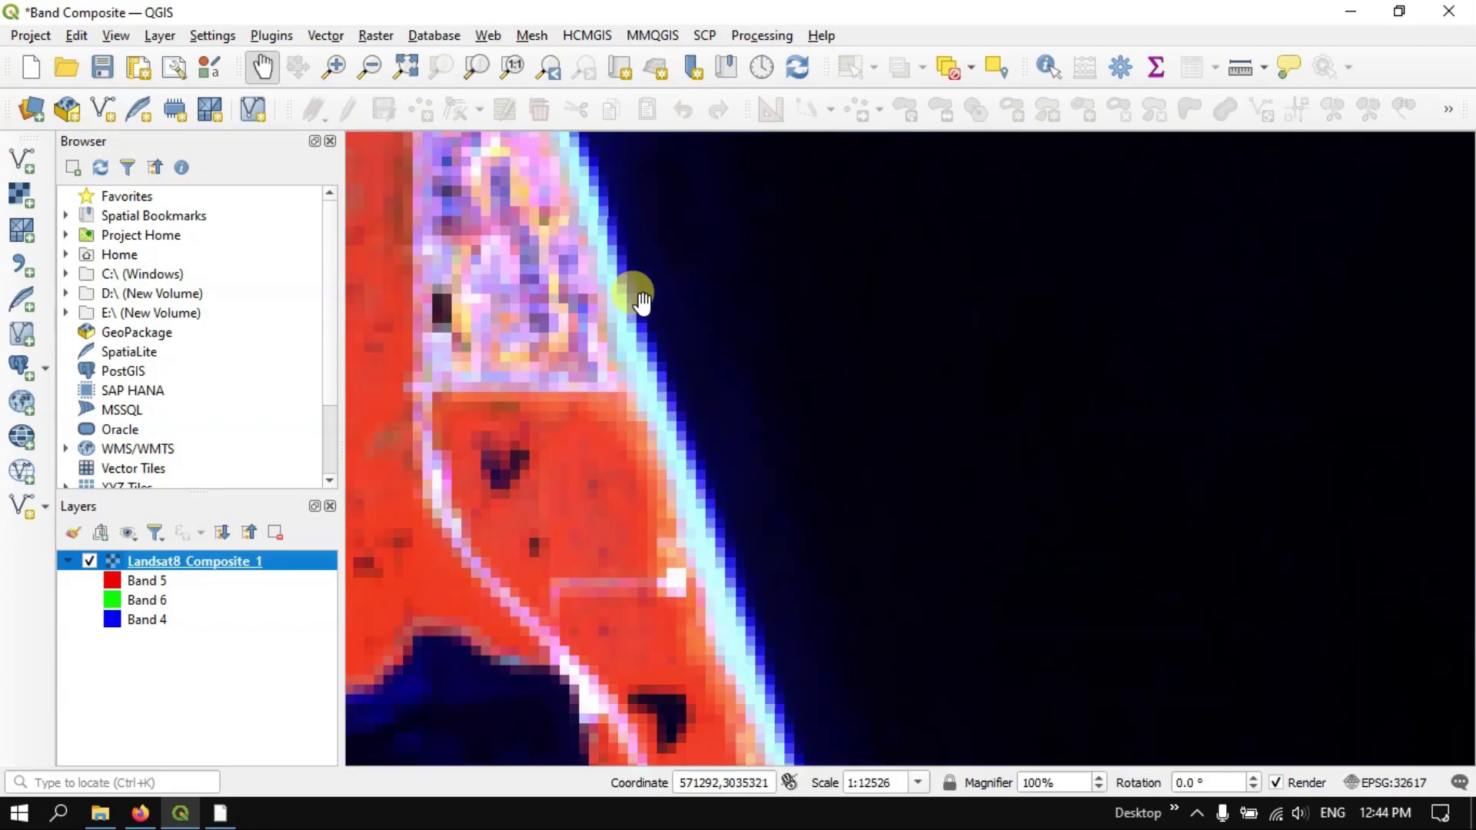
scroll(815, 315, down, 5)
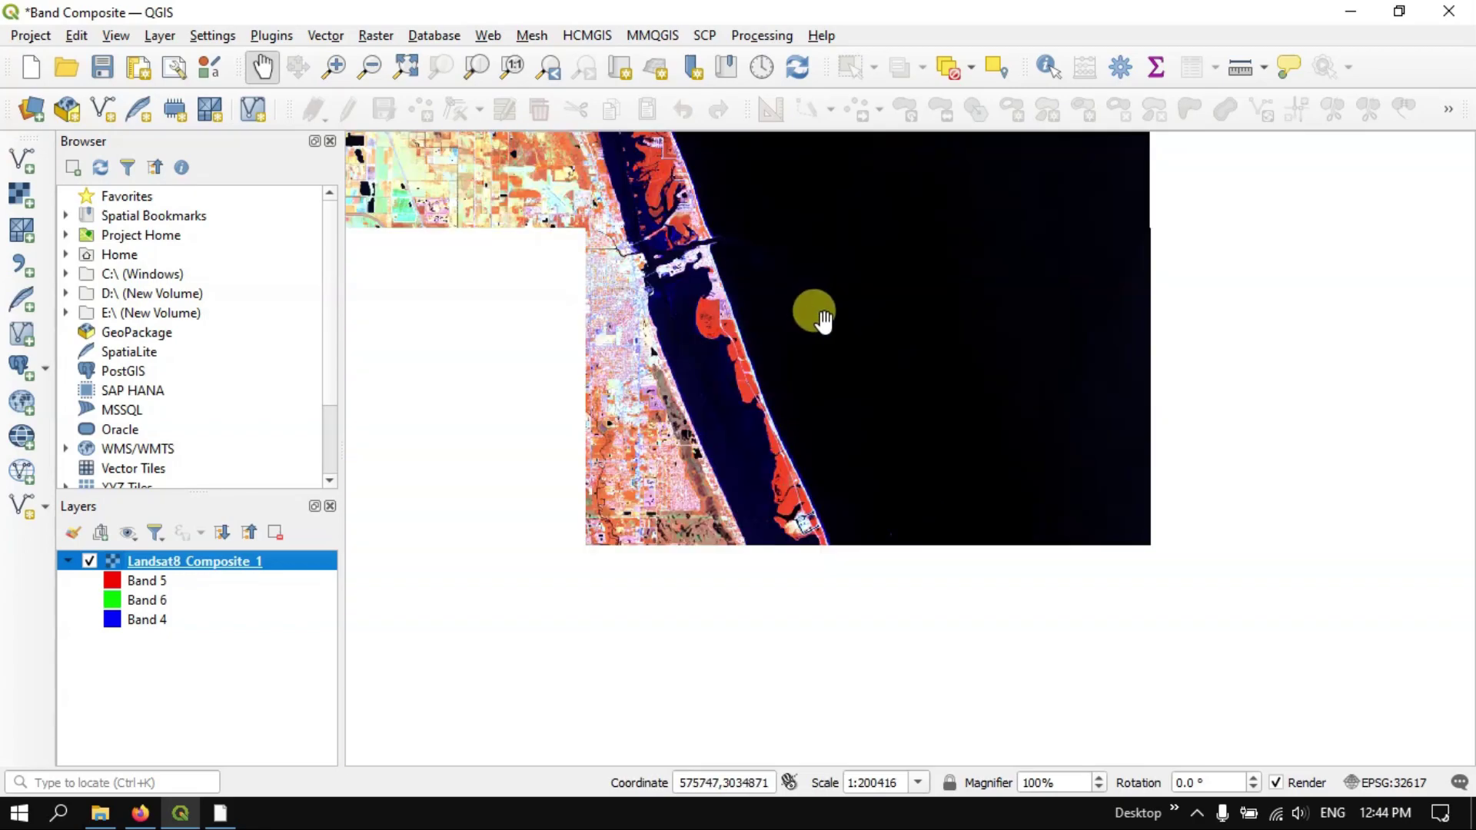
- Examine the waterway behind the coast and a small rectangular inland water body in the 5-6-4 composite
scroll(822, 319, up, 5)
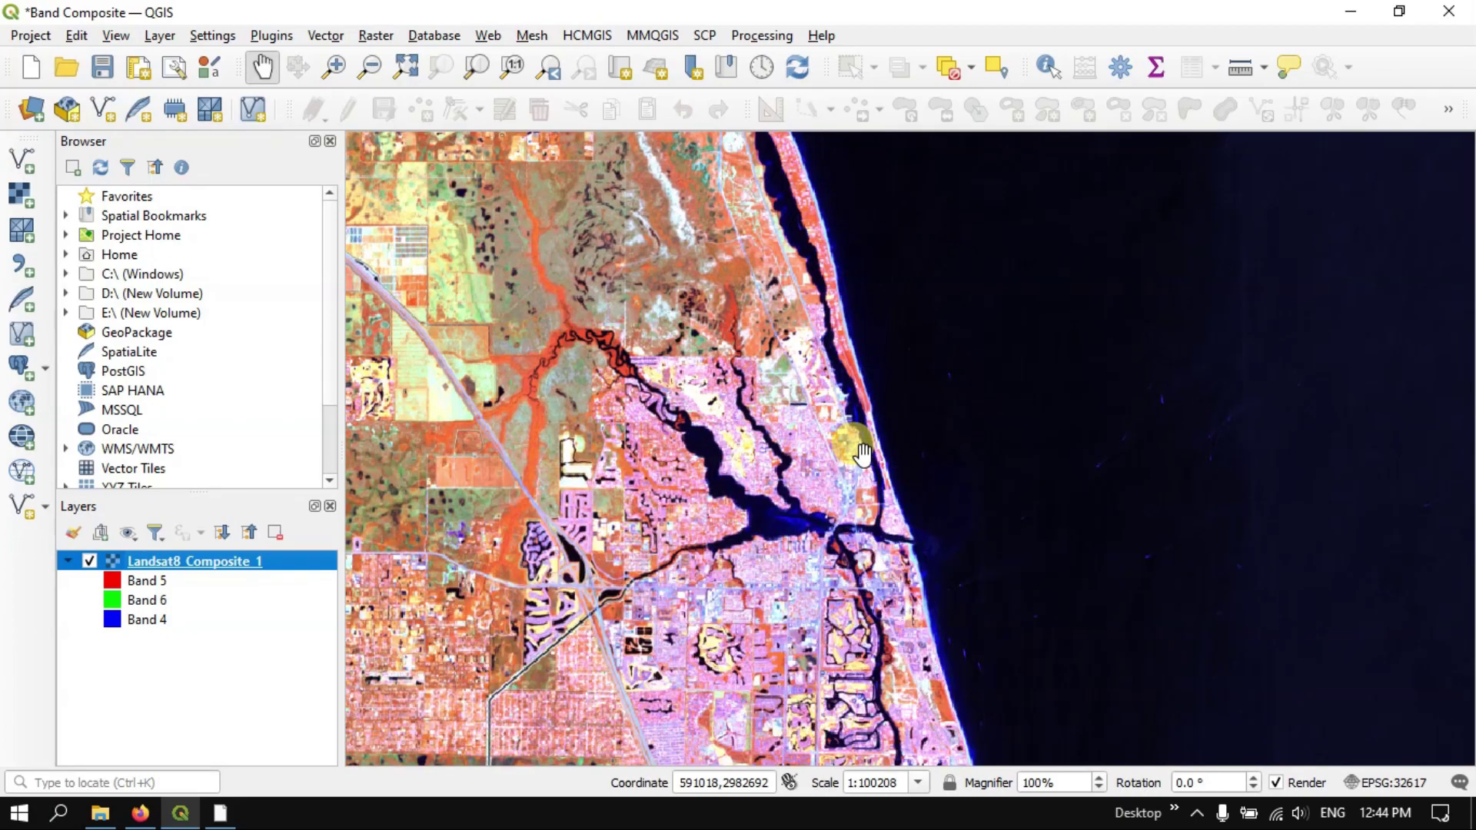
scroll(863, 454, up, 2)
scroll(842, 338, up, 1)
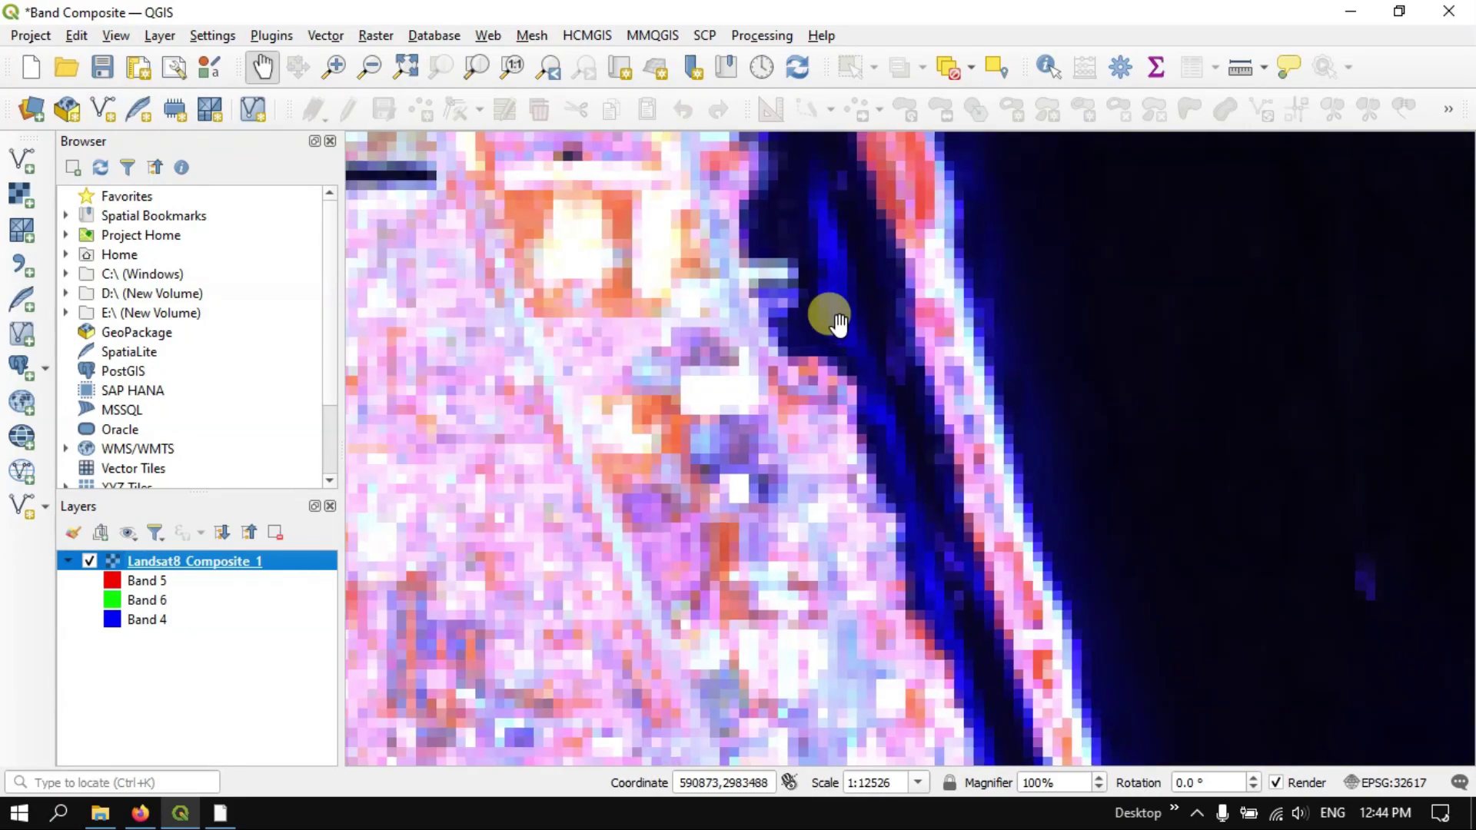
scroll(838, 323, up, 1)
scroll(856, 303, down, 6)
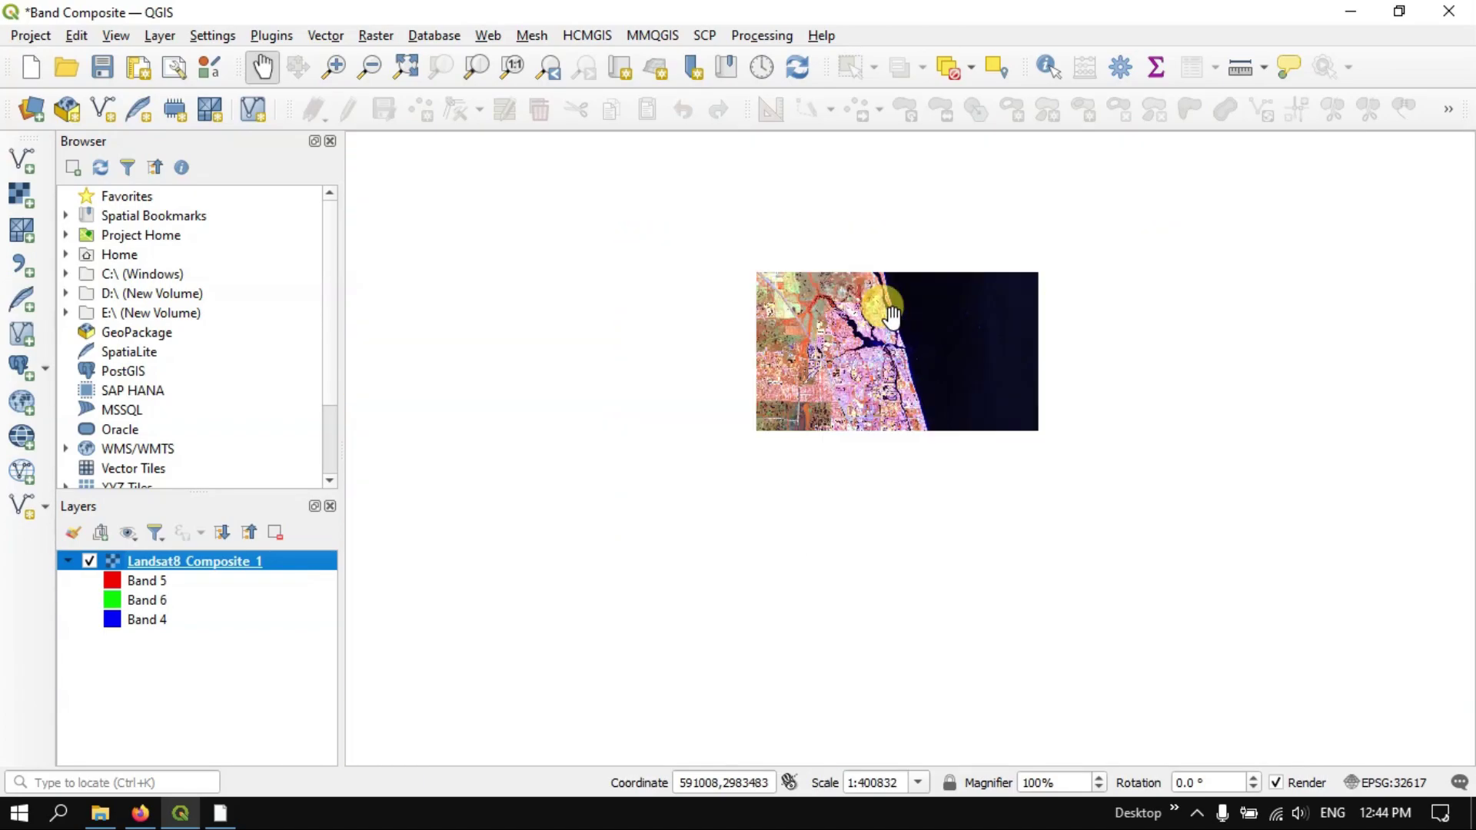
scroll(892, 315, up, 1)
scroll(674, 501, up, 1)
scroll(836, 440, up, 1)
scroll(803, 290, up, 2)
scroll(803, 281, up, 1)
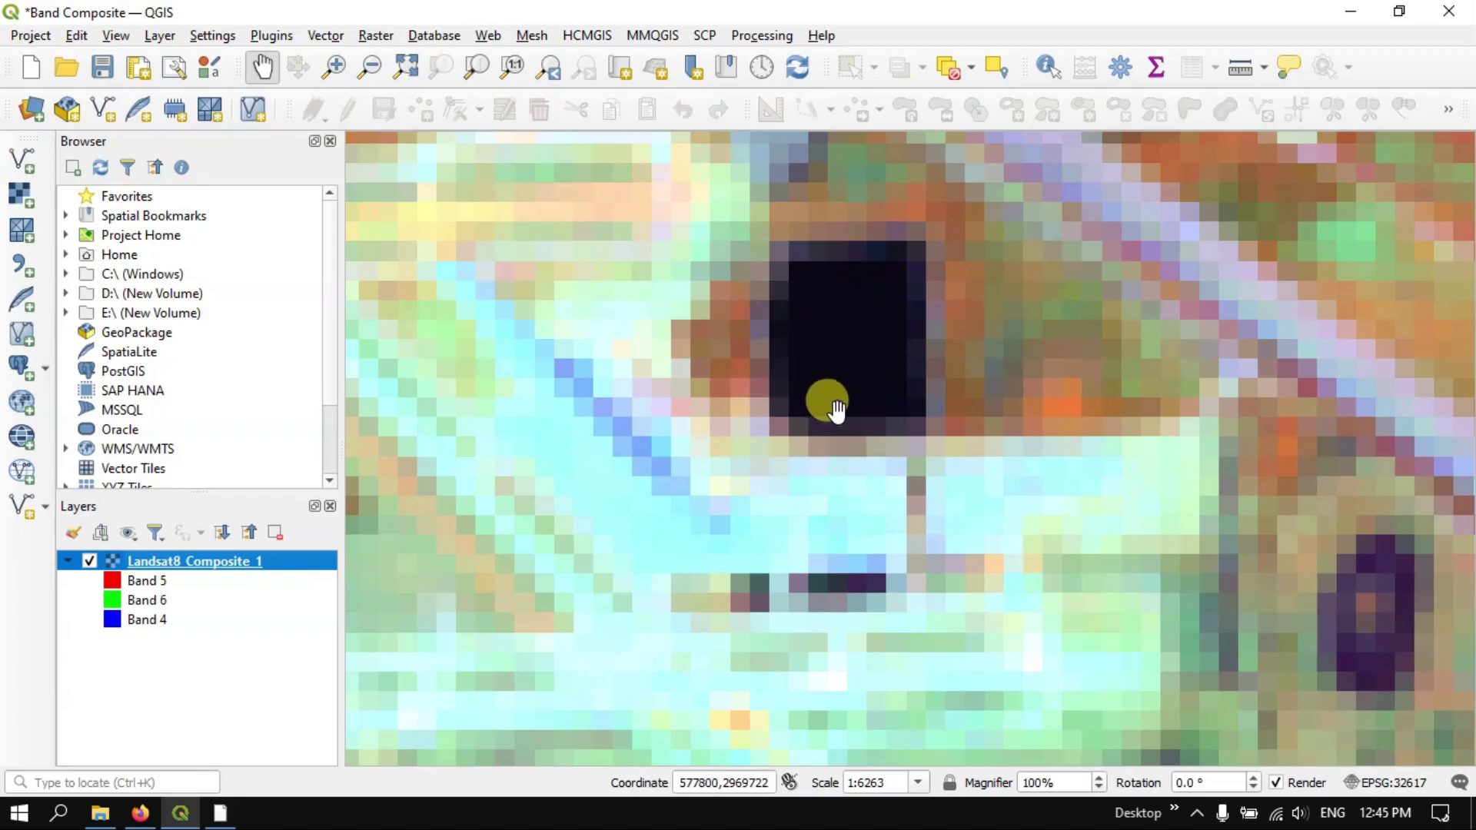
scroll(853, 350, down, 7)
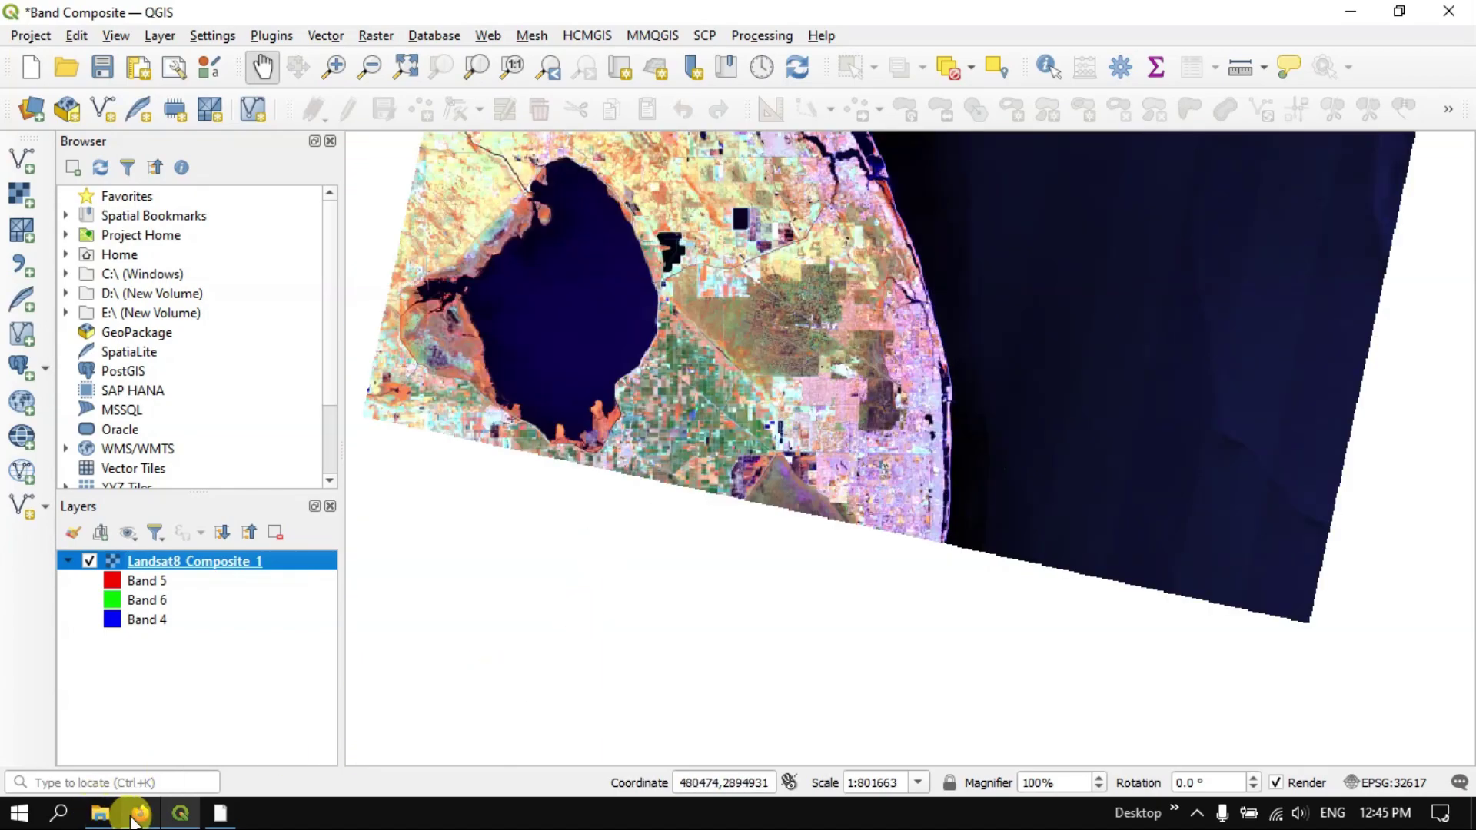
- Check the Natural With Atmospheric Removal combination in the browser, and apply Band 7 red, Band 5 green and Band 3 blue to Landsat8_Composite_1 in QGIS
click(136, 820)
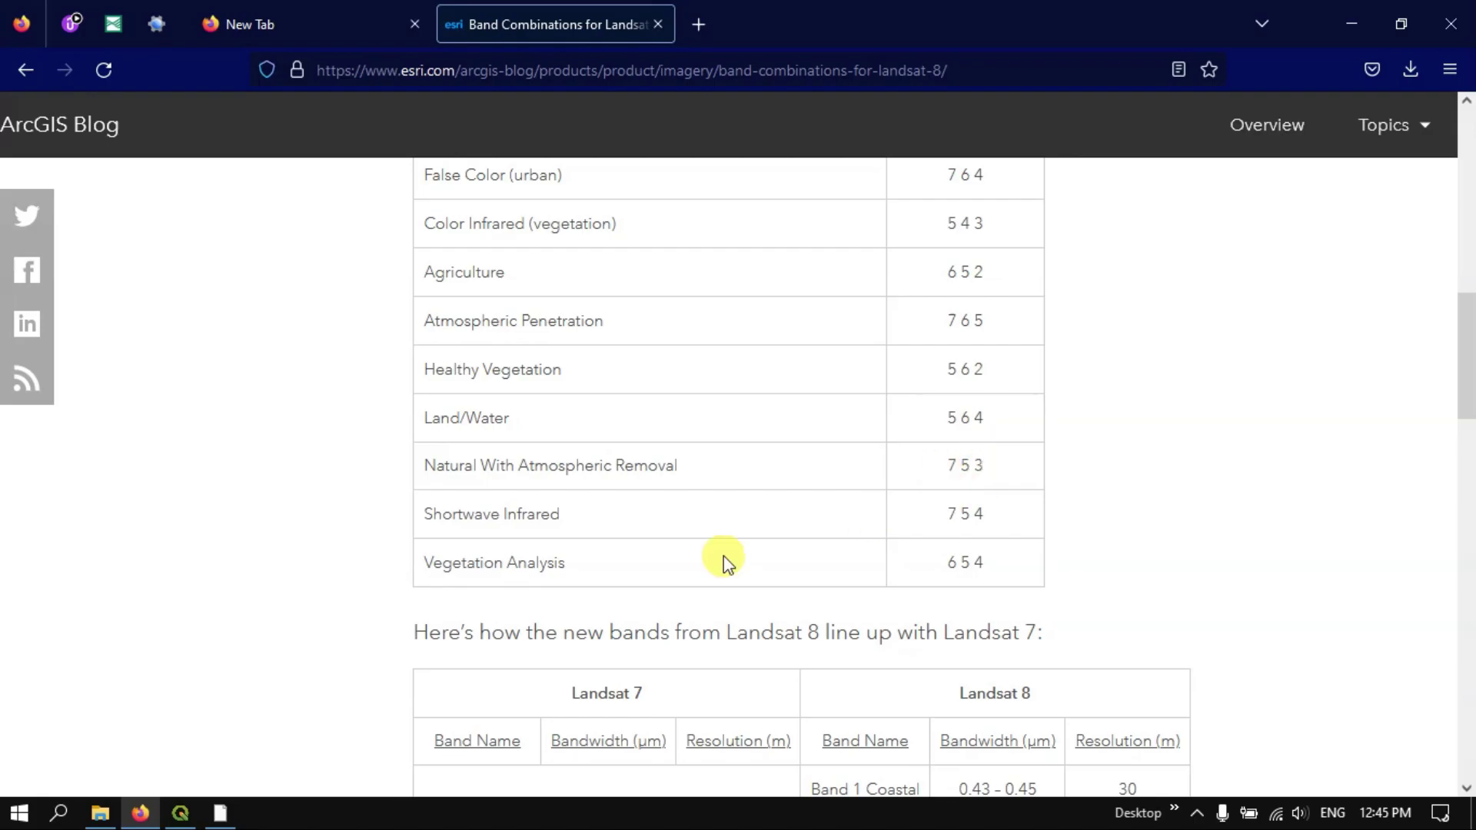
click(192, 817)
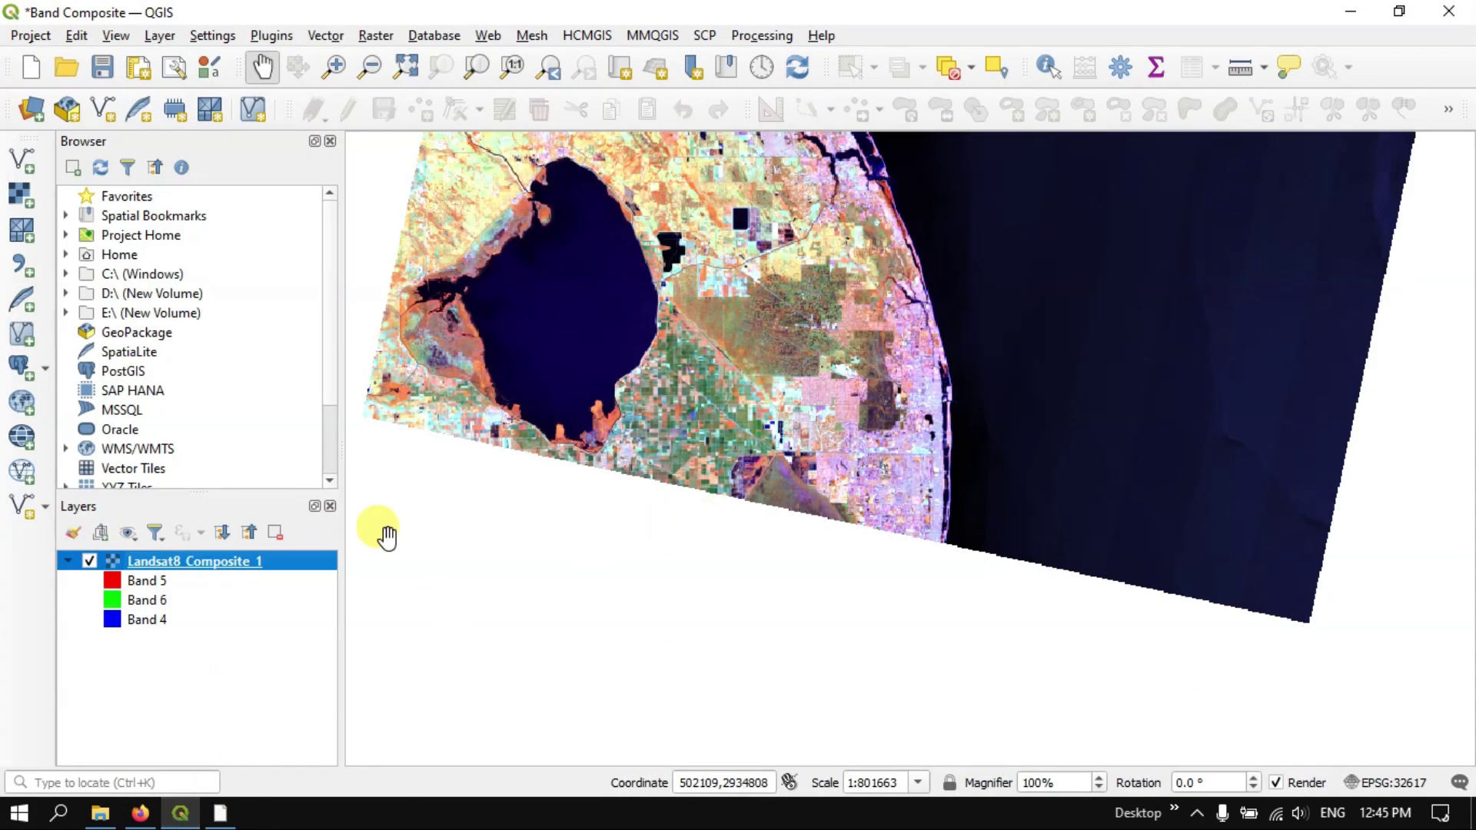
right_click(272, 561)
click(358, 546)
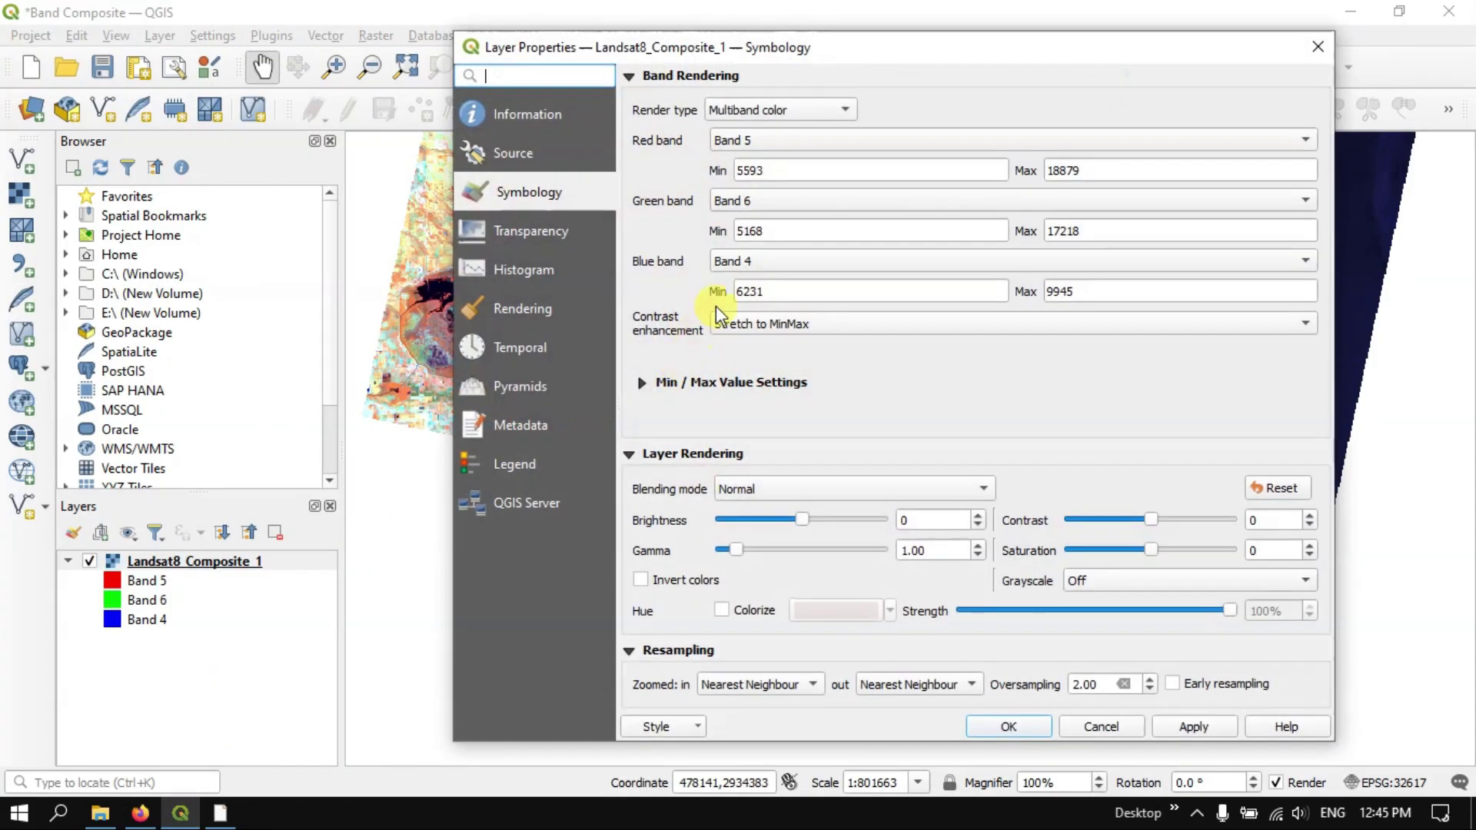
click(790, 141)
click(767, 185)
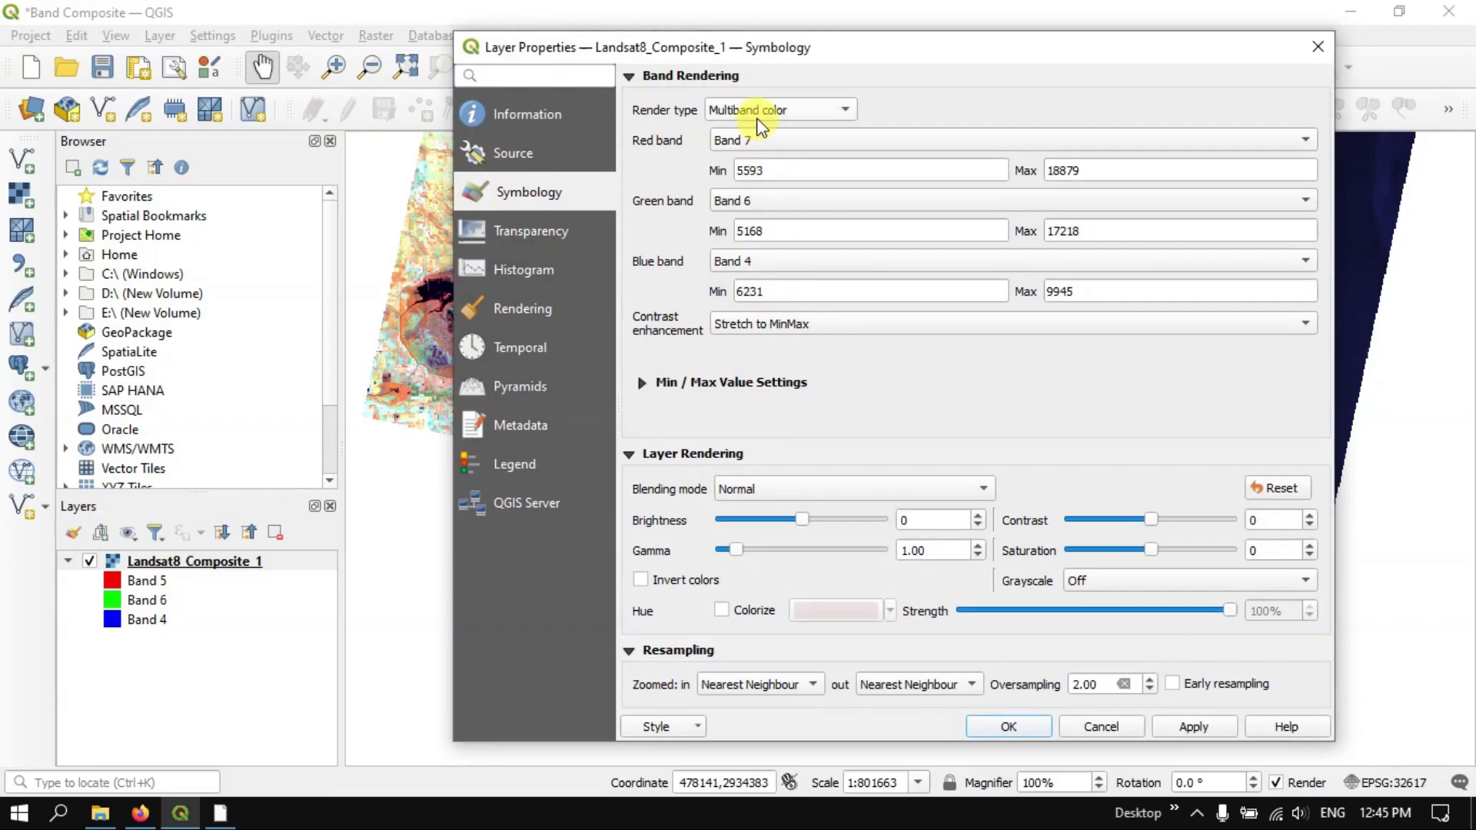
click(760, 198)
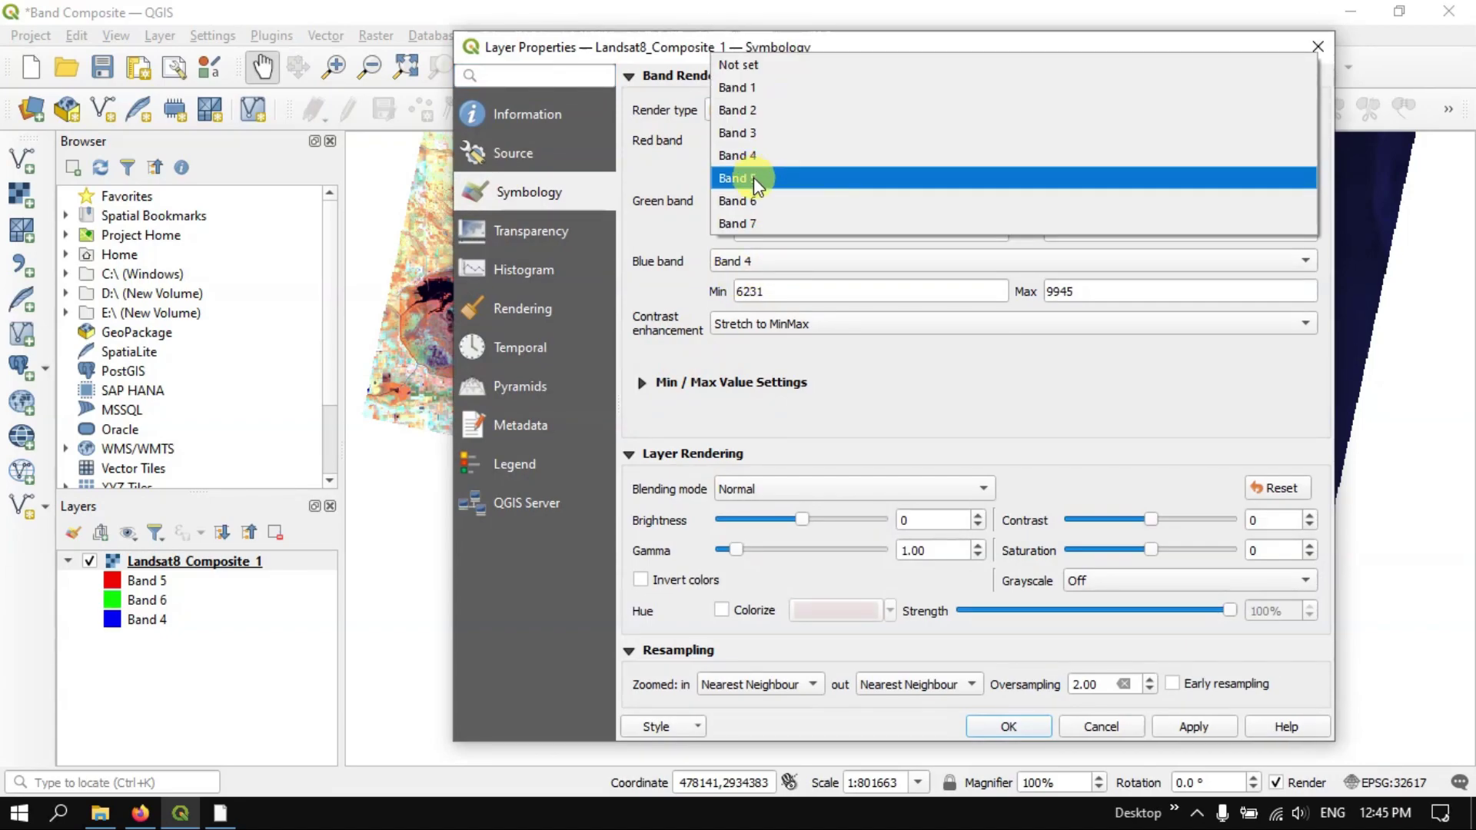
click(753, 177)
click(761, 260)
click(750, 239)
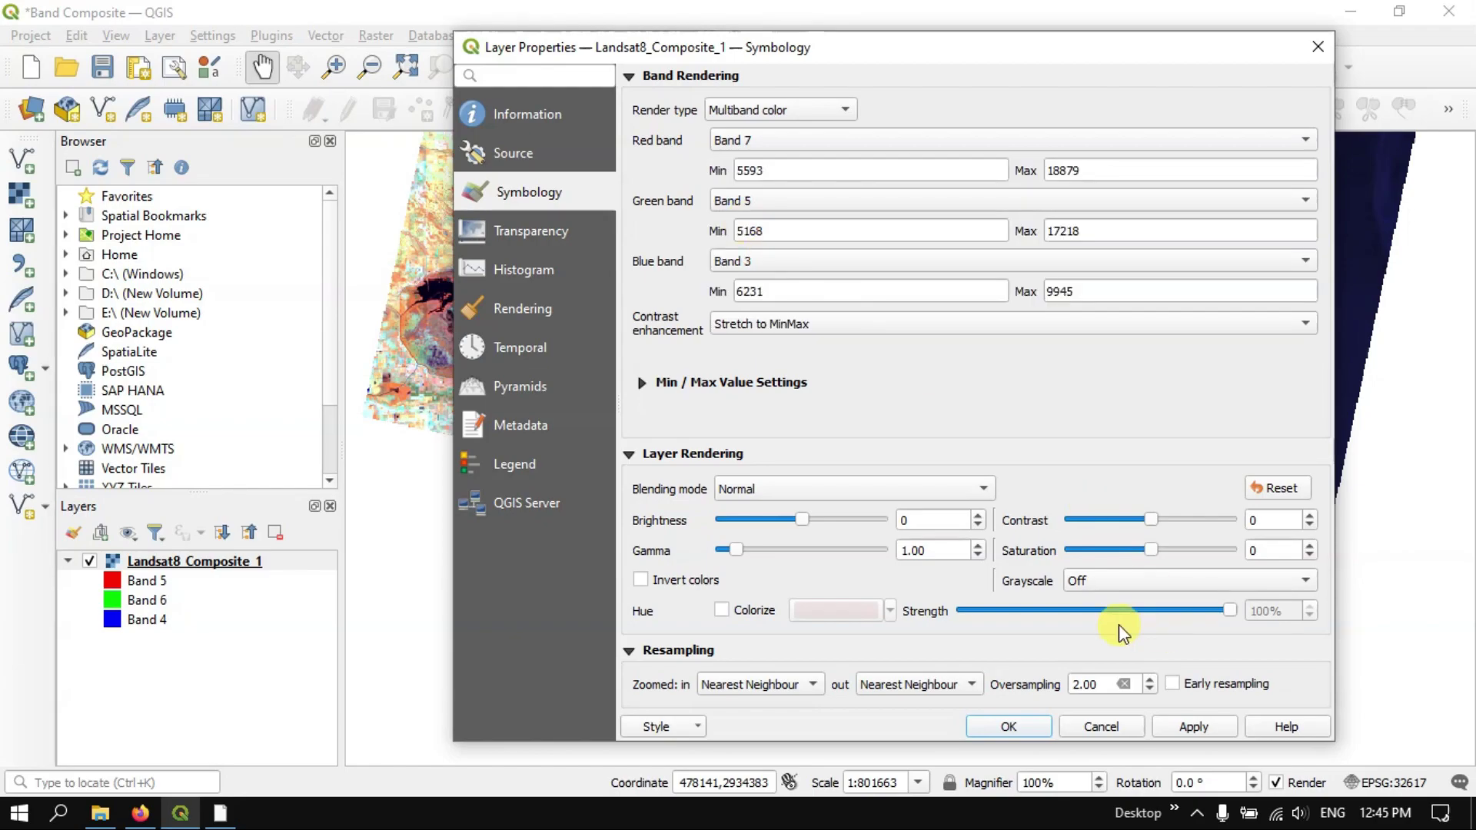
click(1191, 726)
click(1015, 727)
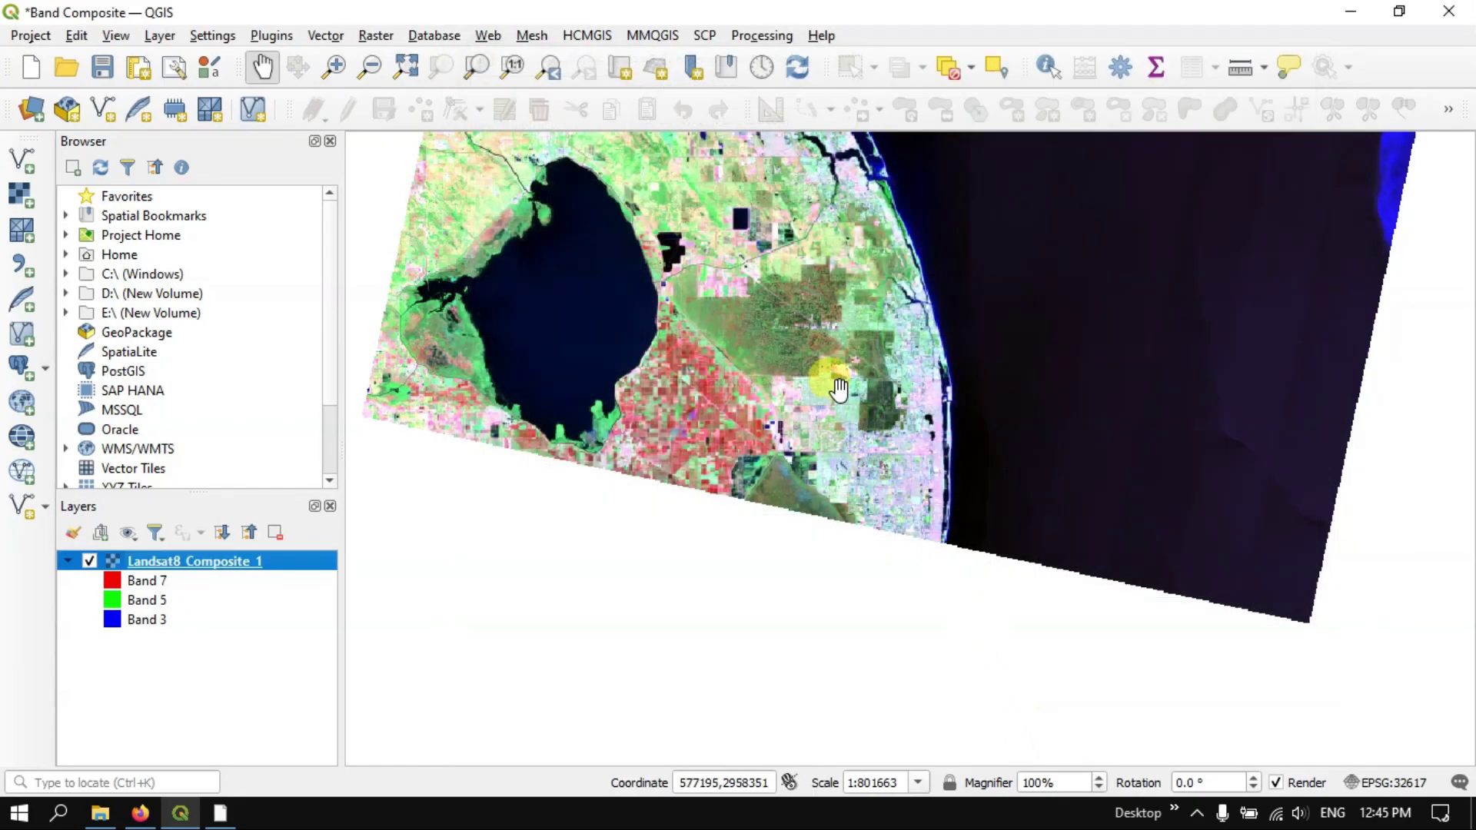
- Examine the crop fields southeast of the lake and the land northeast of it in the 7-5-3 composite
scroll(711, 359, up, 2)
drag(719, 545, 815, 342)
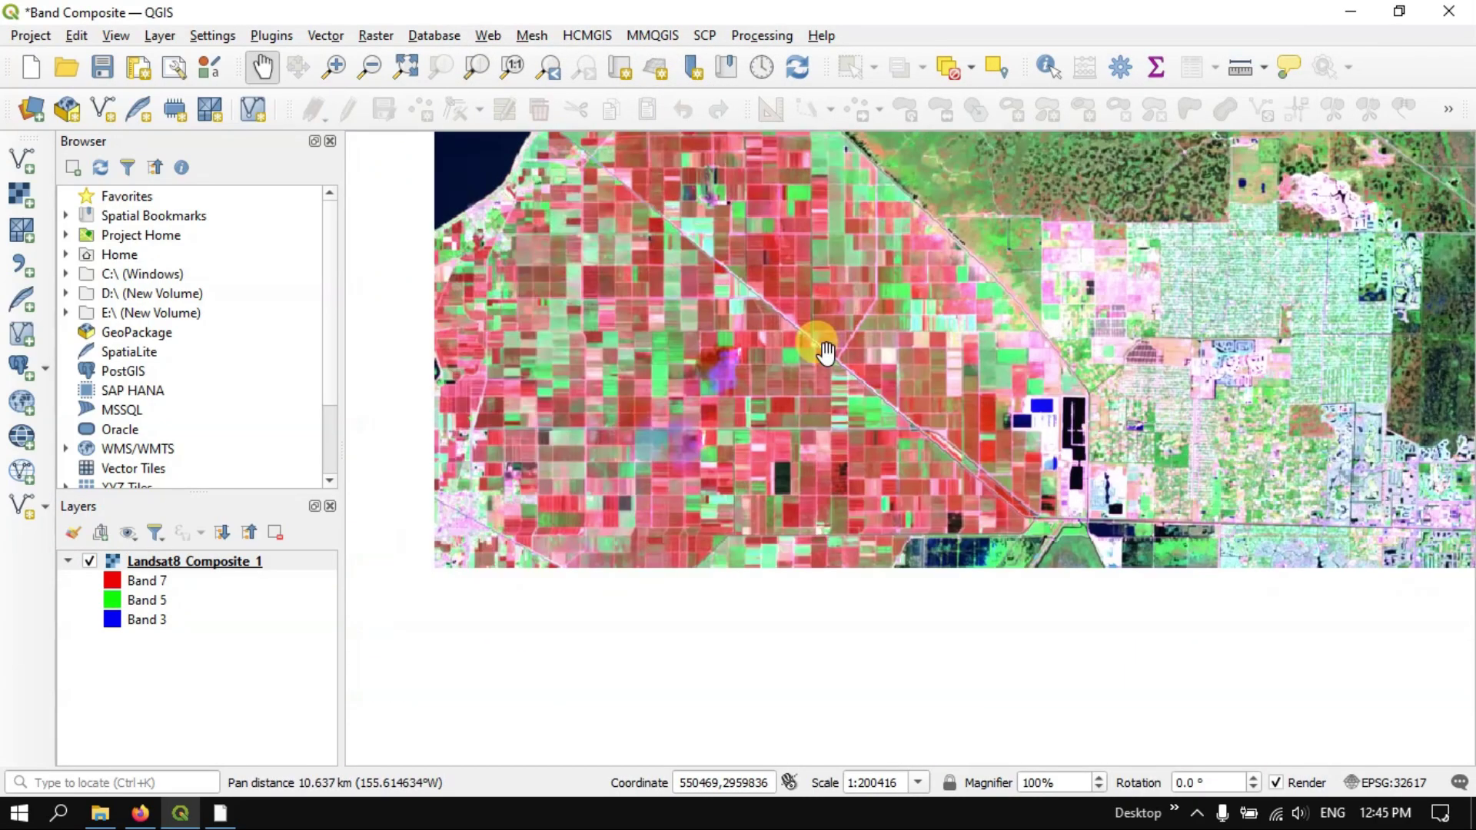
scroll(700, 374, up, 2)
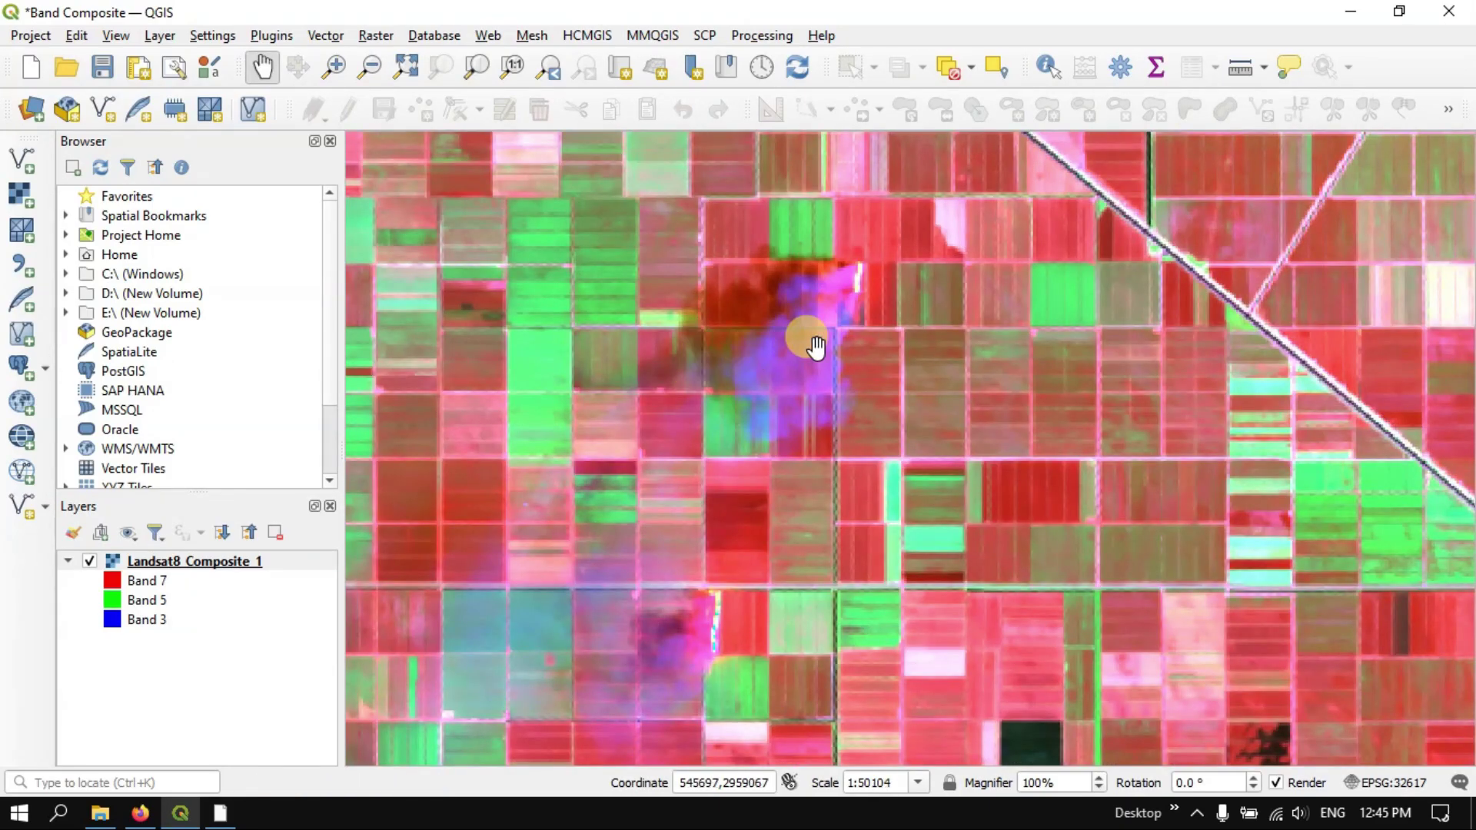
scroll(811, 338, down, 4)
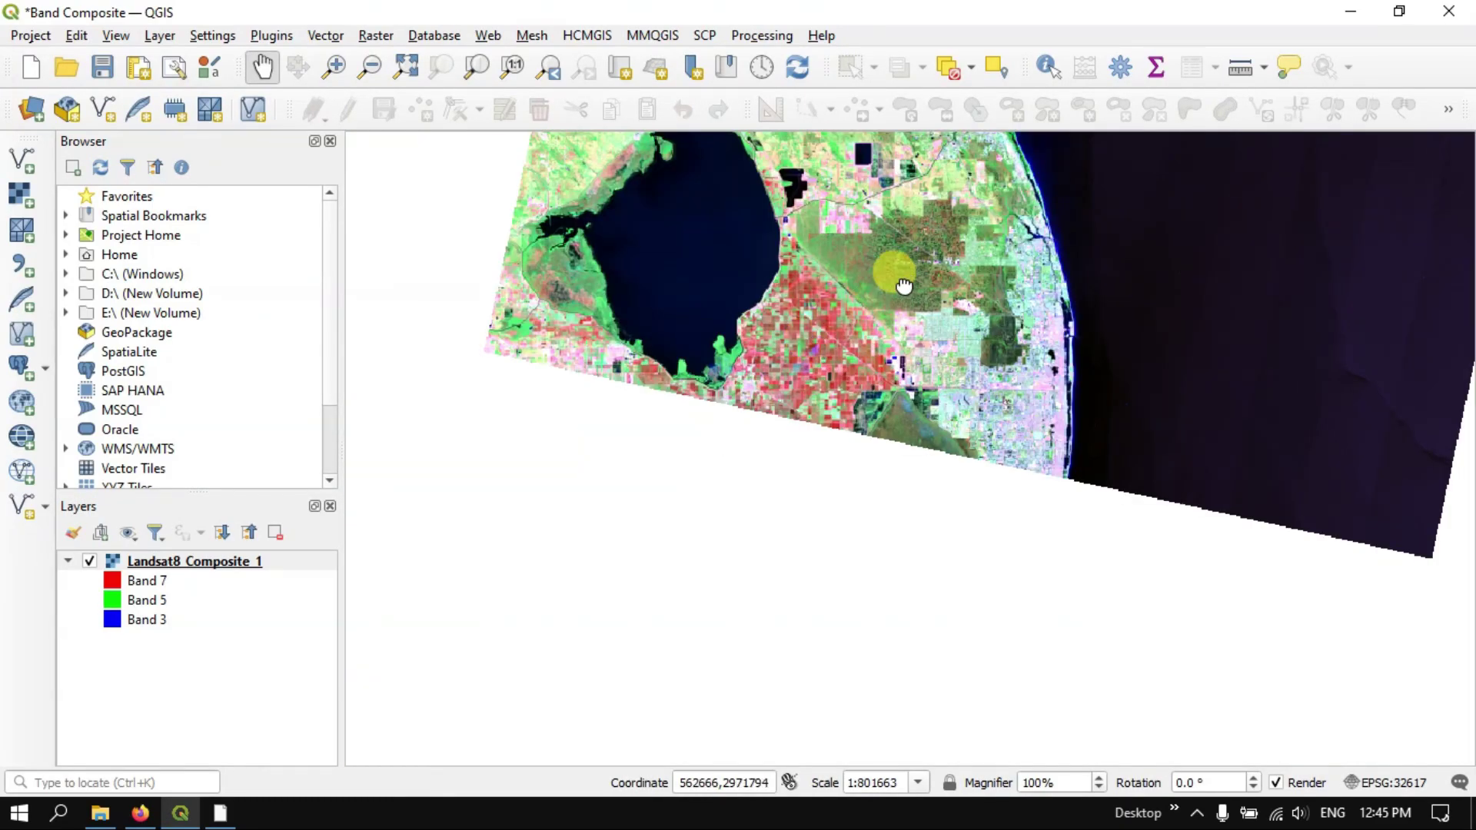
drag(890, 273, 889, 476)
scroll(802, 230, up, 1)
scroll(681, 523, up, 1)
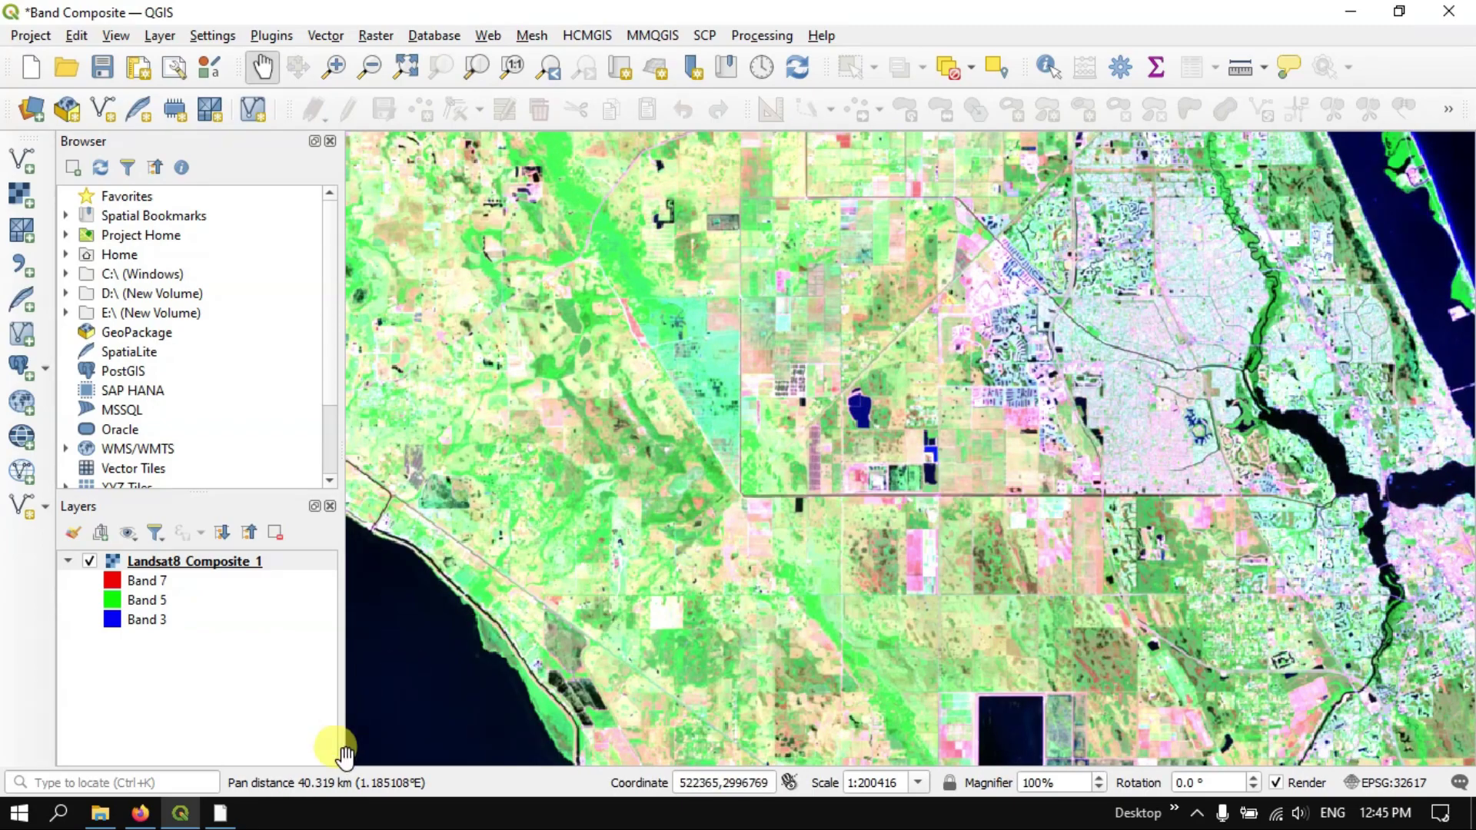
- Check the combination table in the browser again, and examine the small northern lake and surrounding fields in the 7-5-3 composite in QGIS
click(140, 814)
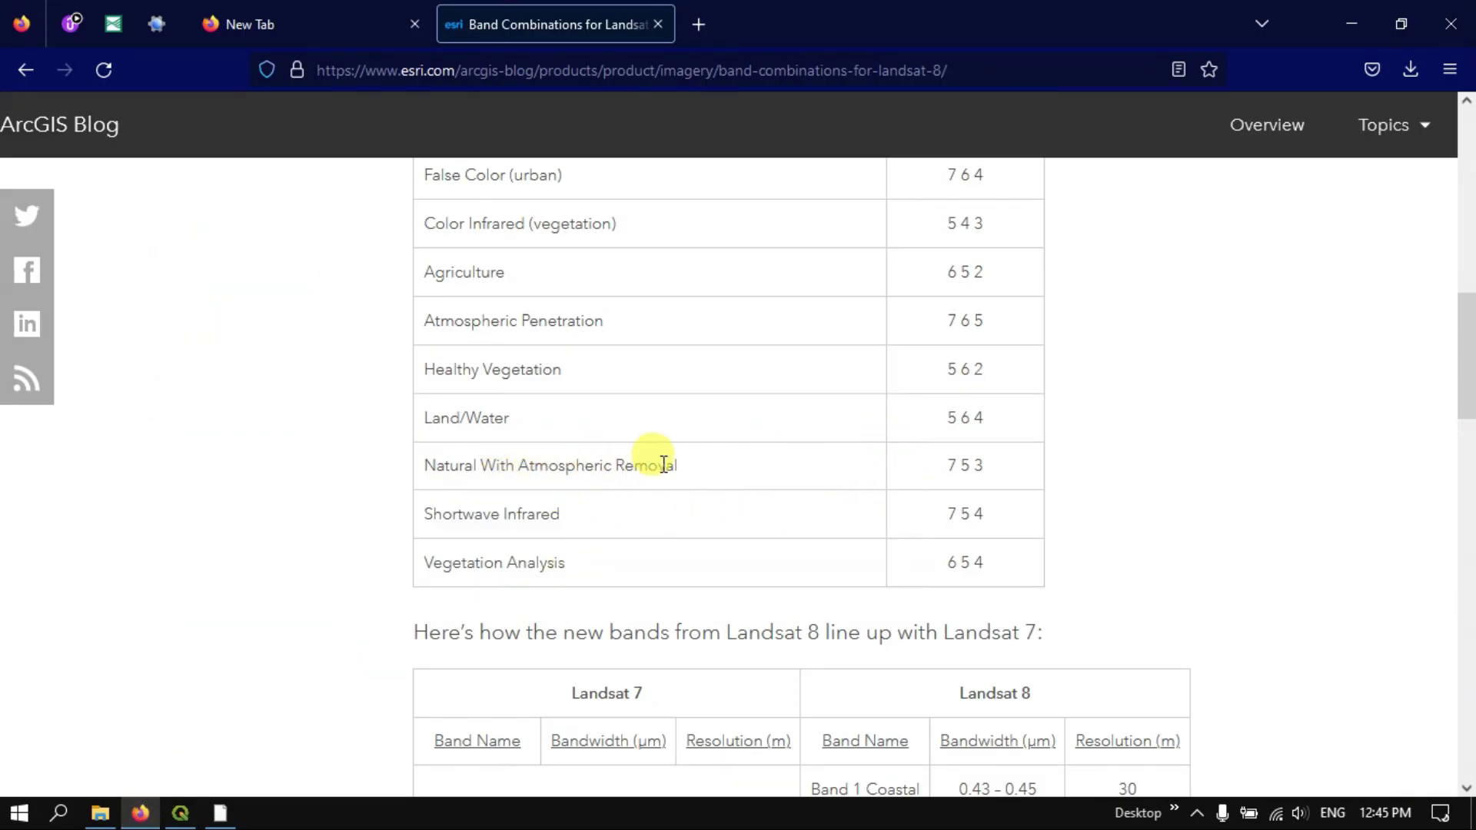
click(1357, 31)
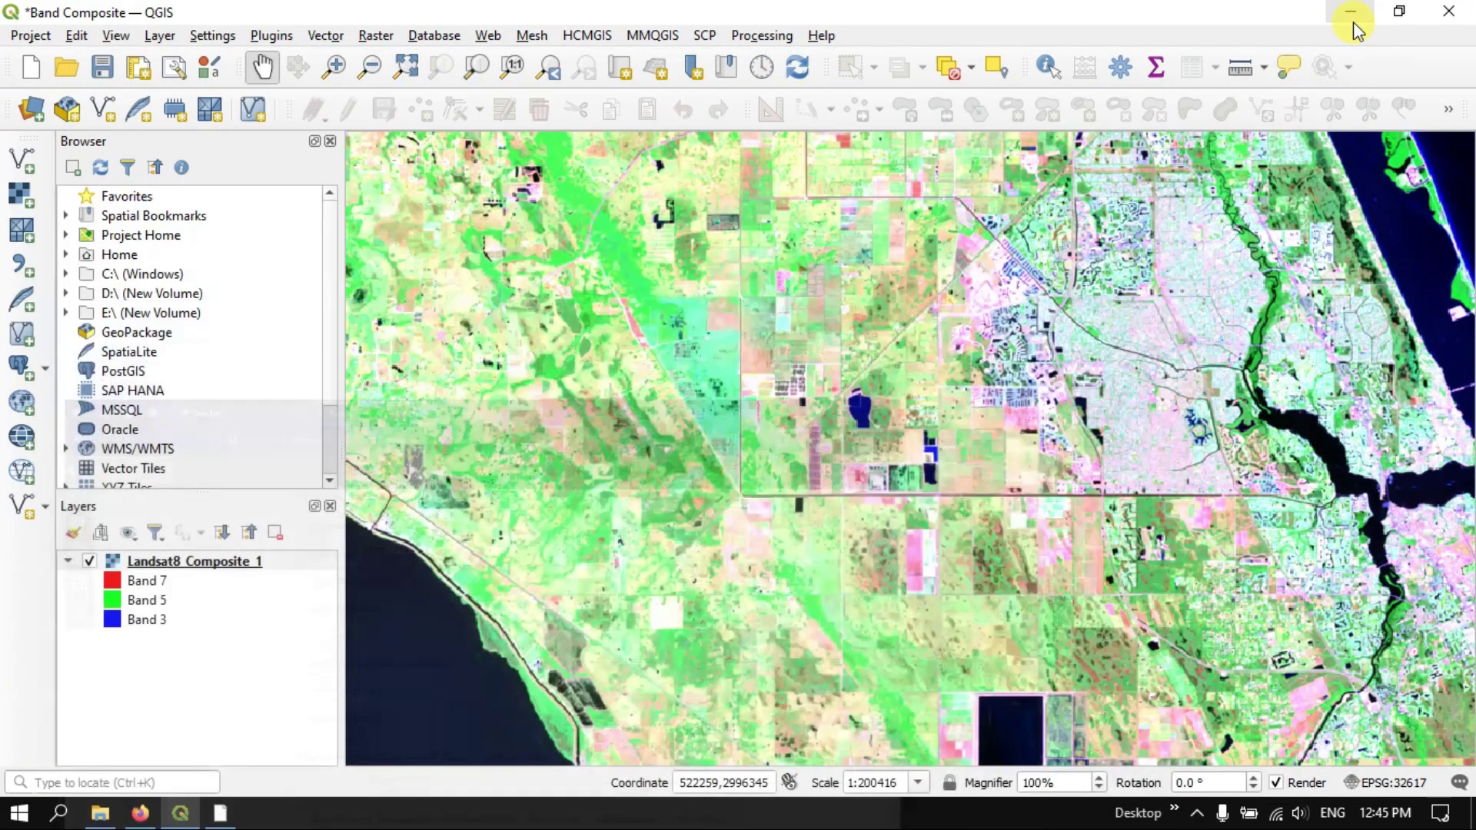
scroll(859, 281, down, 1)
scroll(858, 282, down, 1)
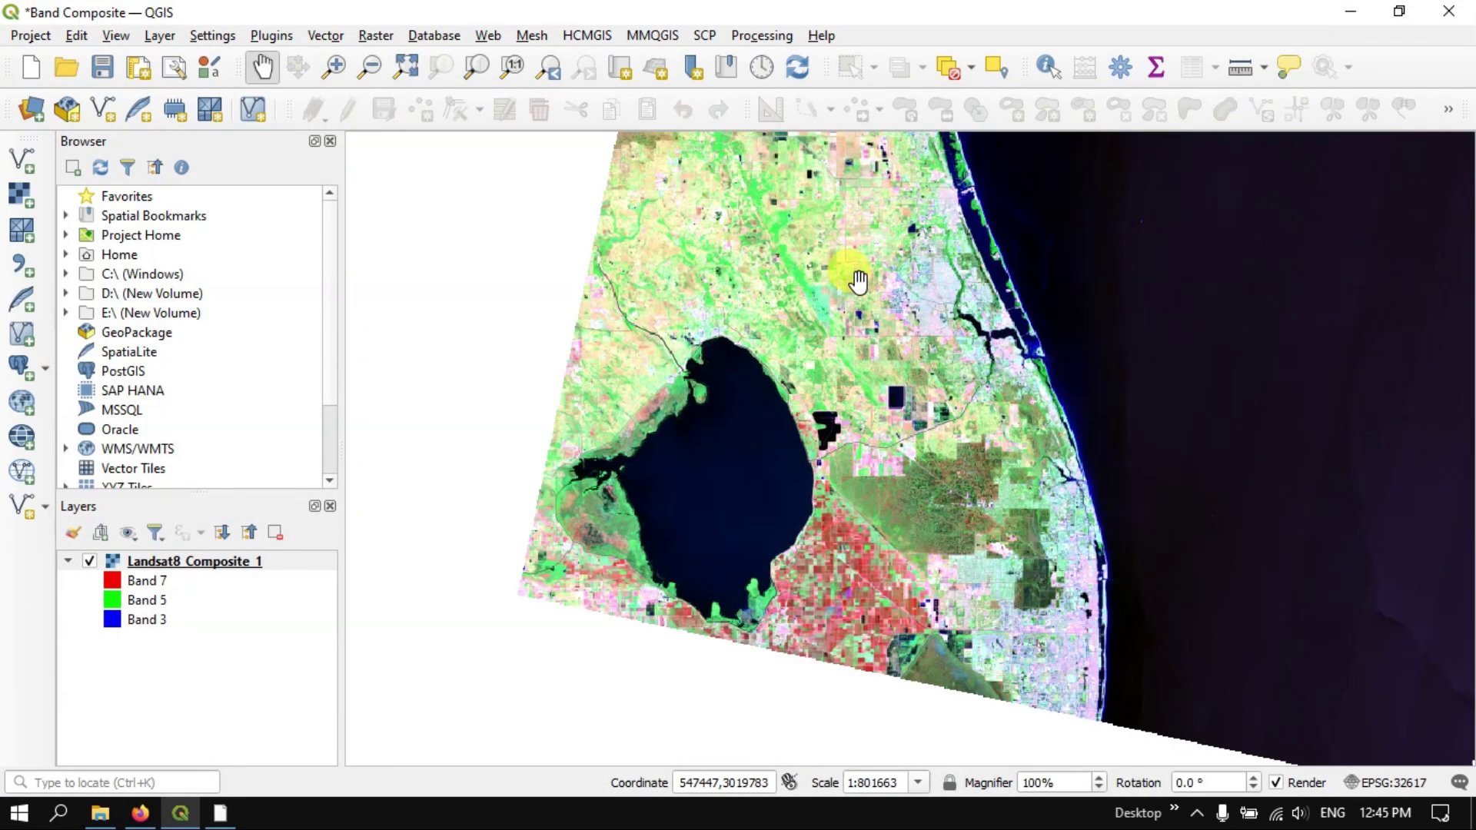
drag(707, 193, 675, 412)
scroll(675, 412, up, 1)
scroll(692, 264, up, 1)
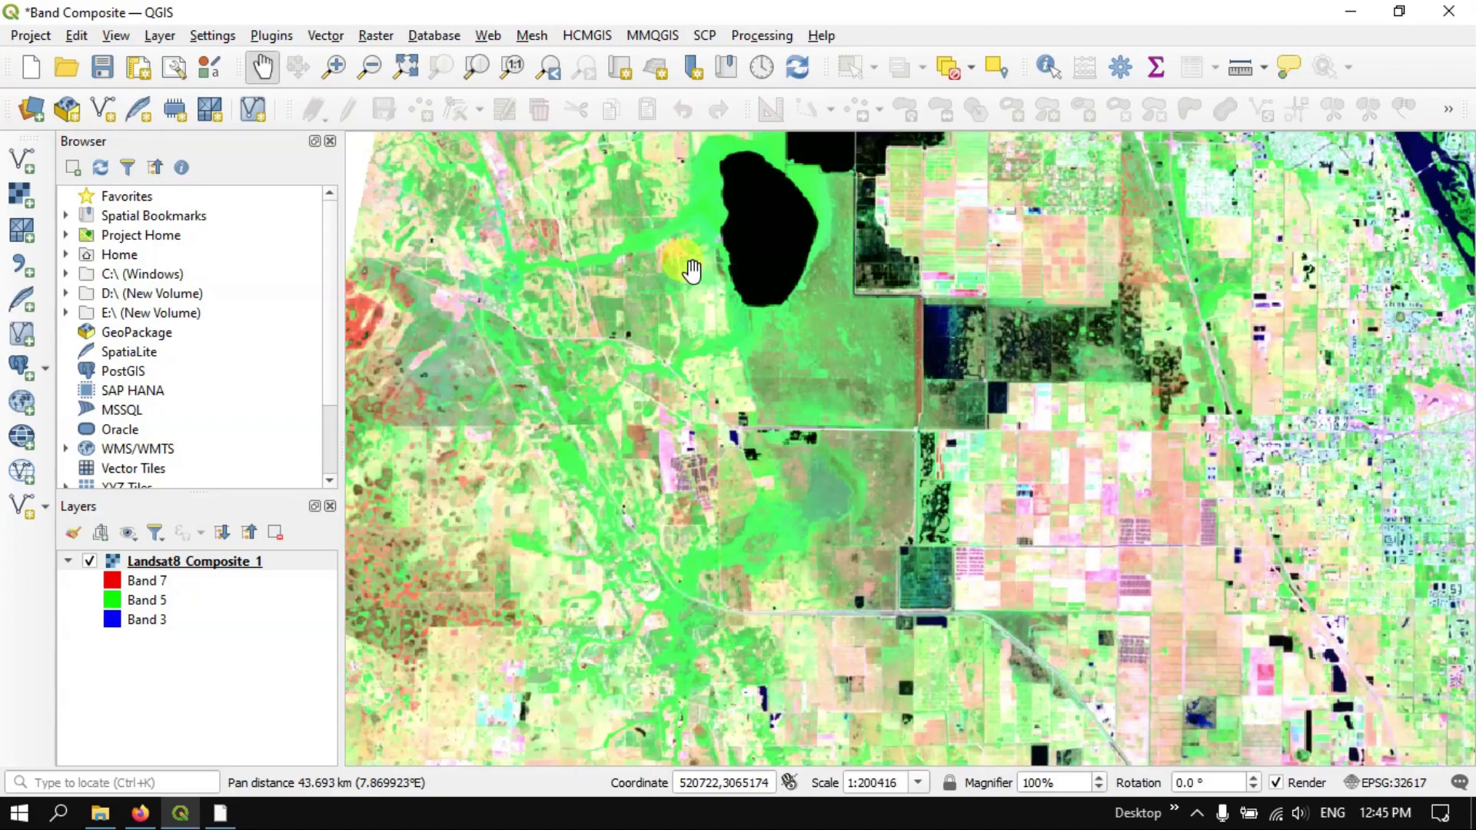
scroll(1062, 332, up, 1)
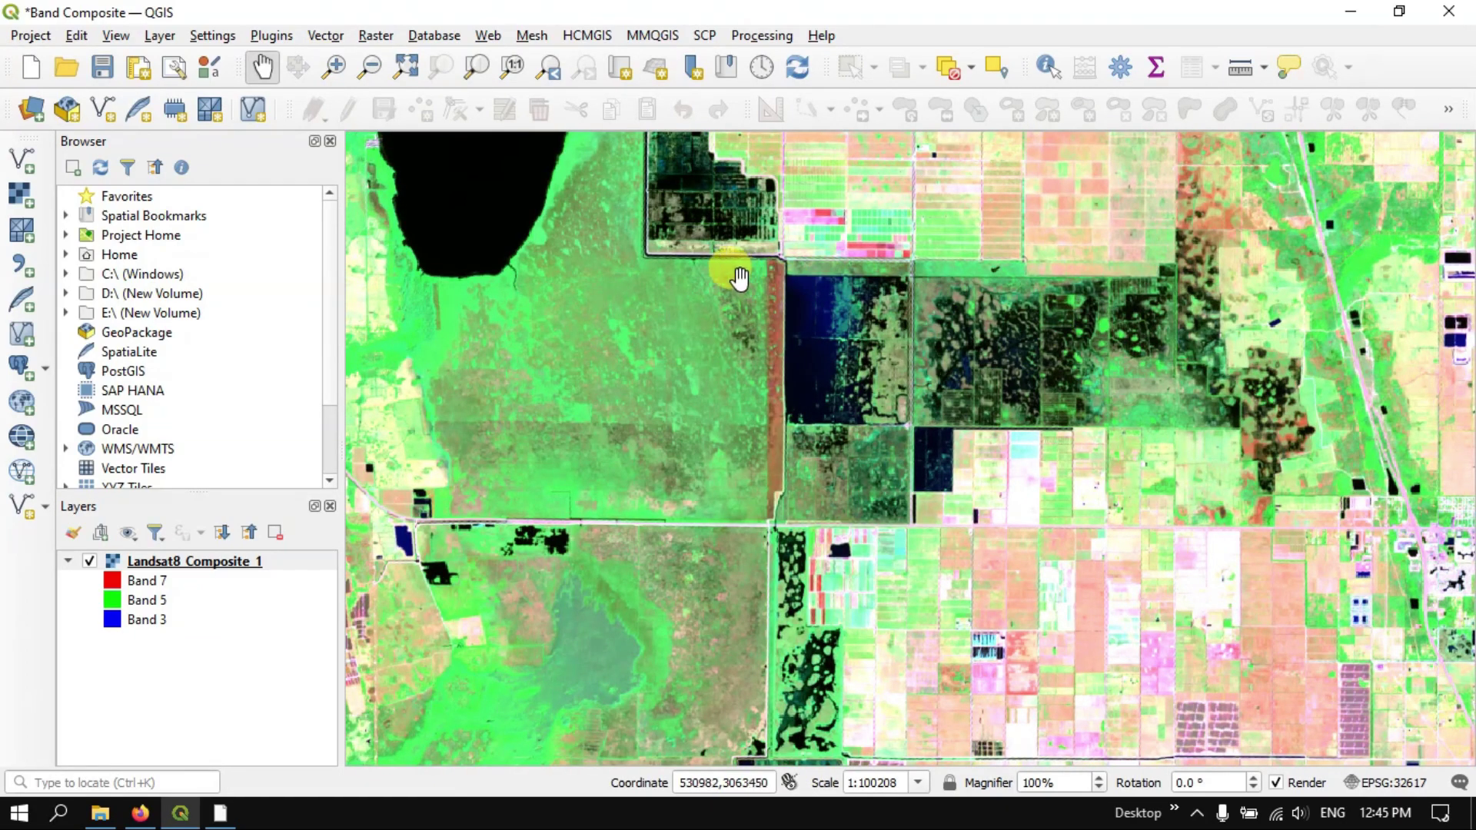
scroll(740, 279, down, 1)
scroll(873, 303, down, 1)
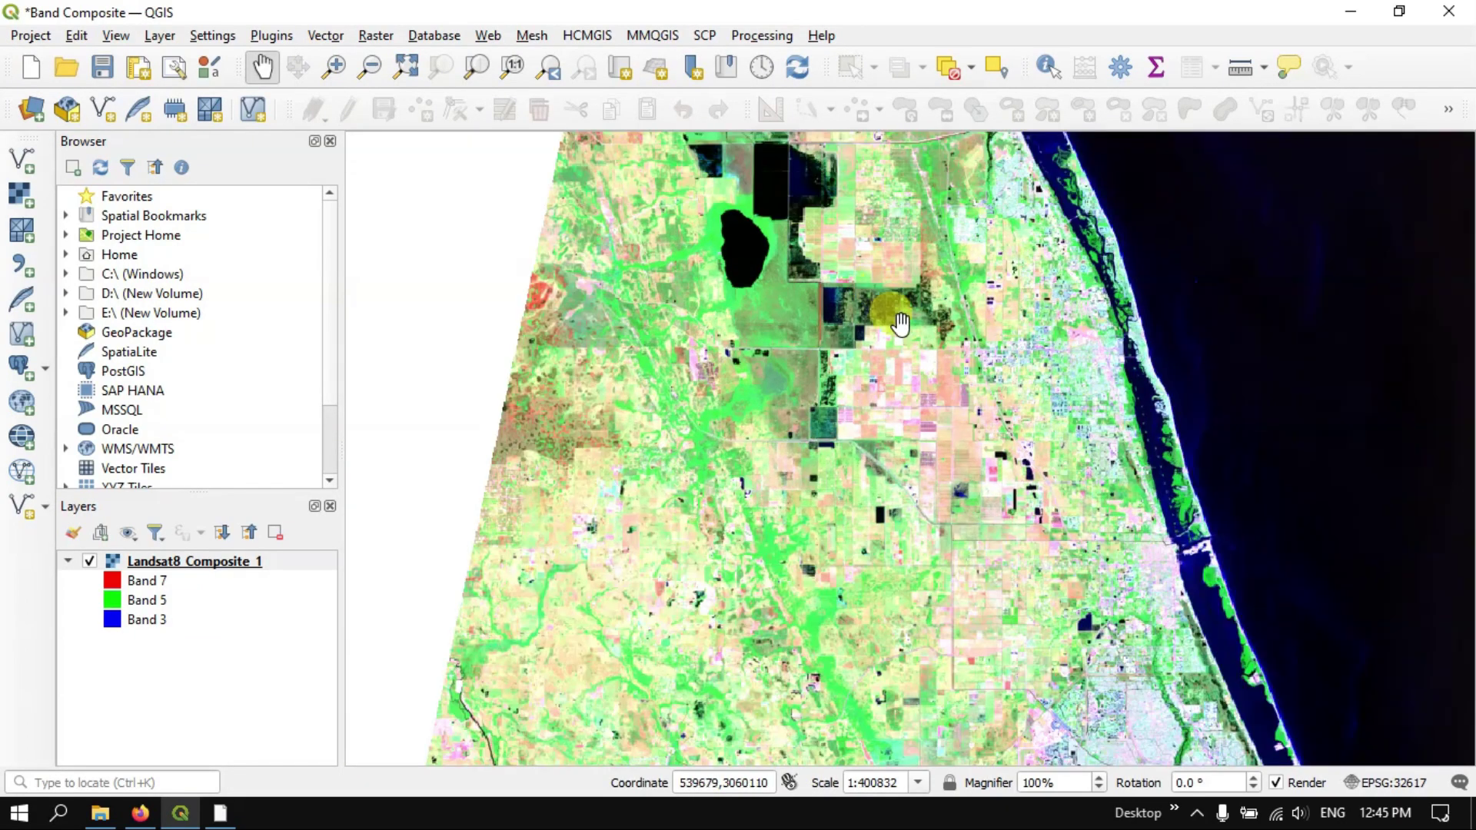
- Examine the blue-purple patches over the crop fields southeast of the large lake in the 7-5-3 composite, close up and in context
drag(843, 481, 791, 217)
drag(837, 431, 778, 241)
drag(803, 366, 791, 200)
drag(899, 454, 876, 177)
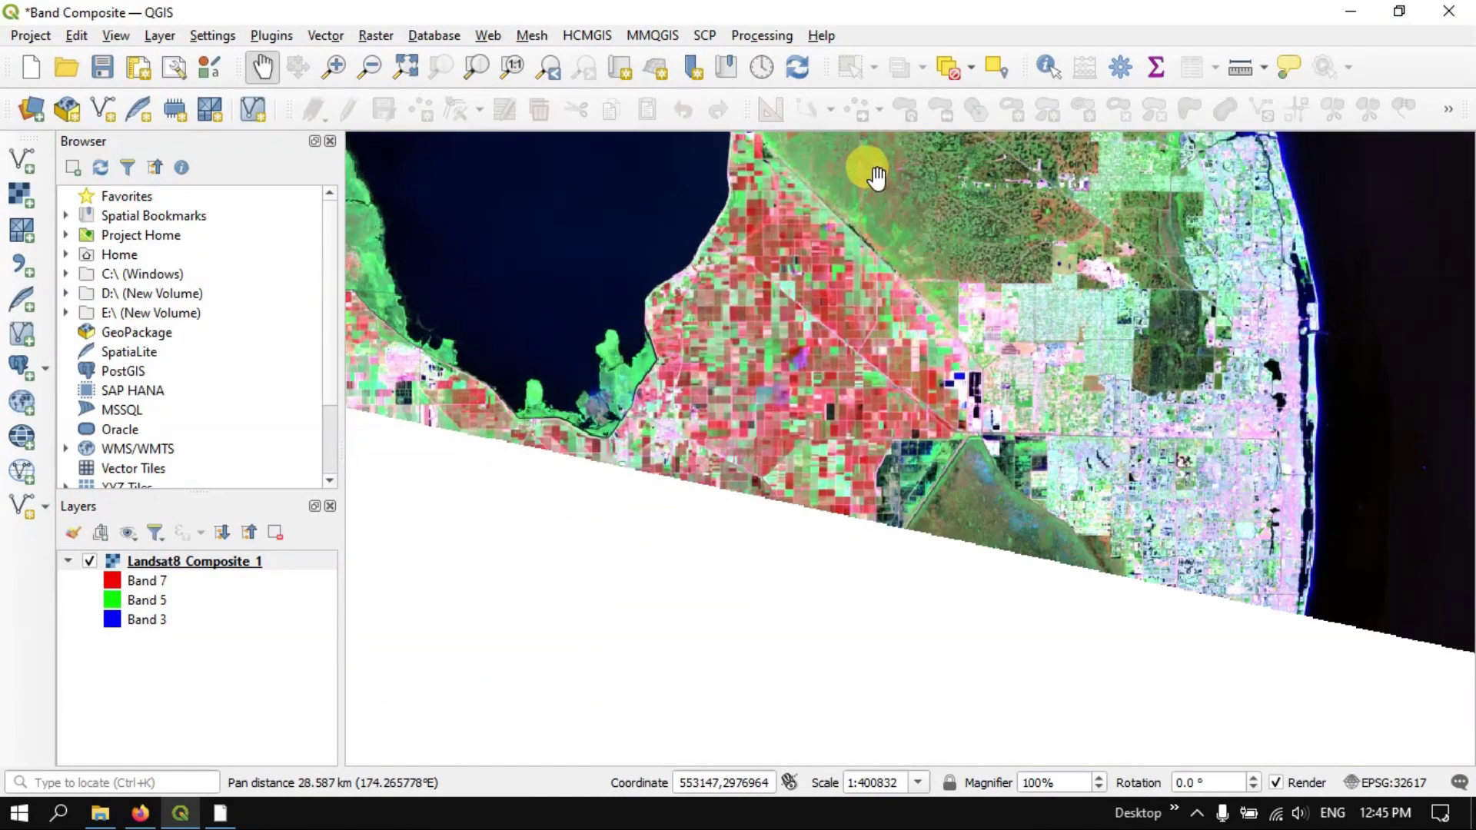
scroll(780, 375, up, 1)
scroll(781, 378, up, 1)
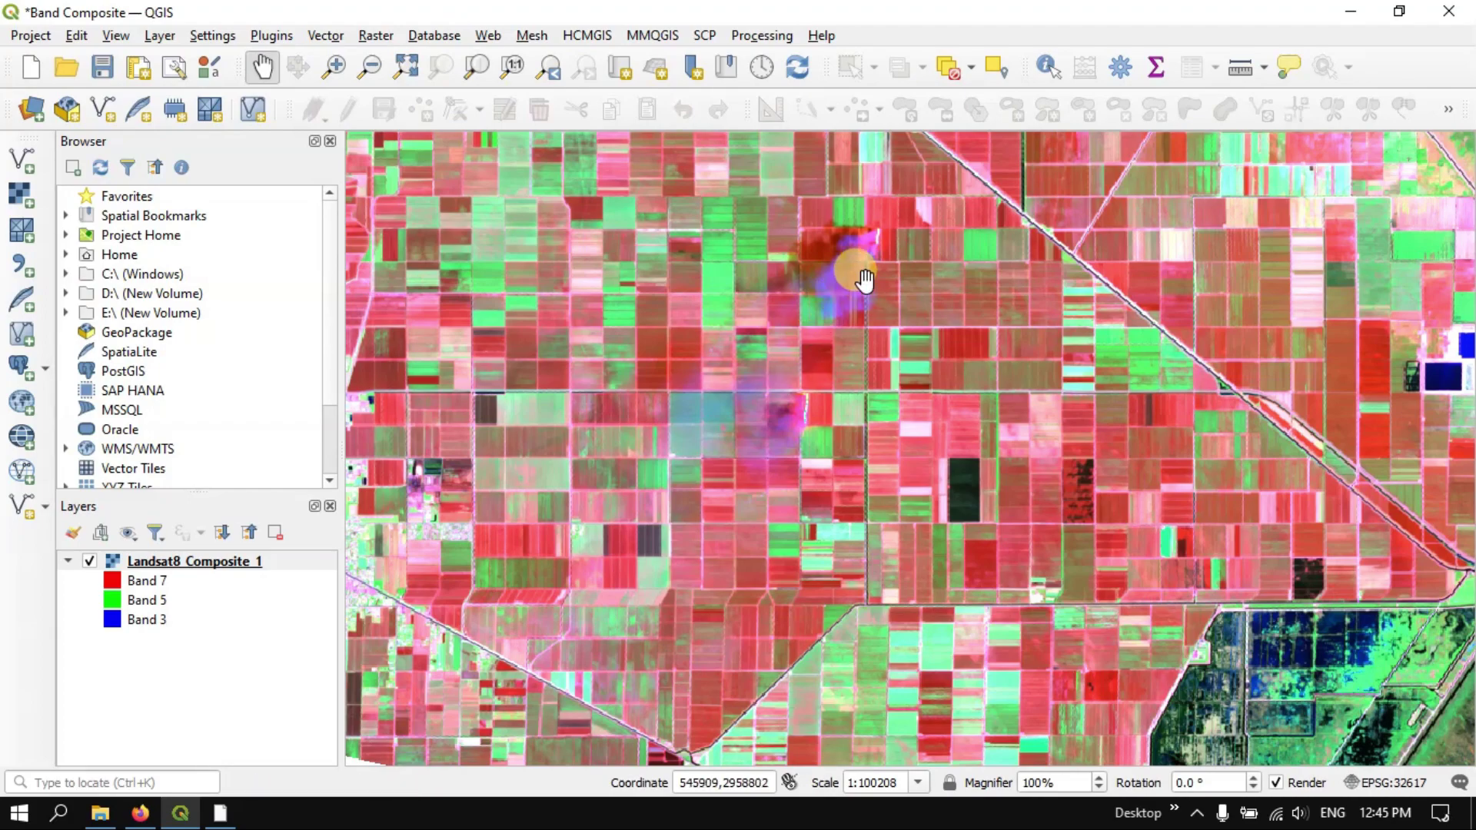
scroll(862, 278, up, 1)
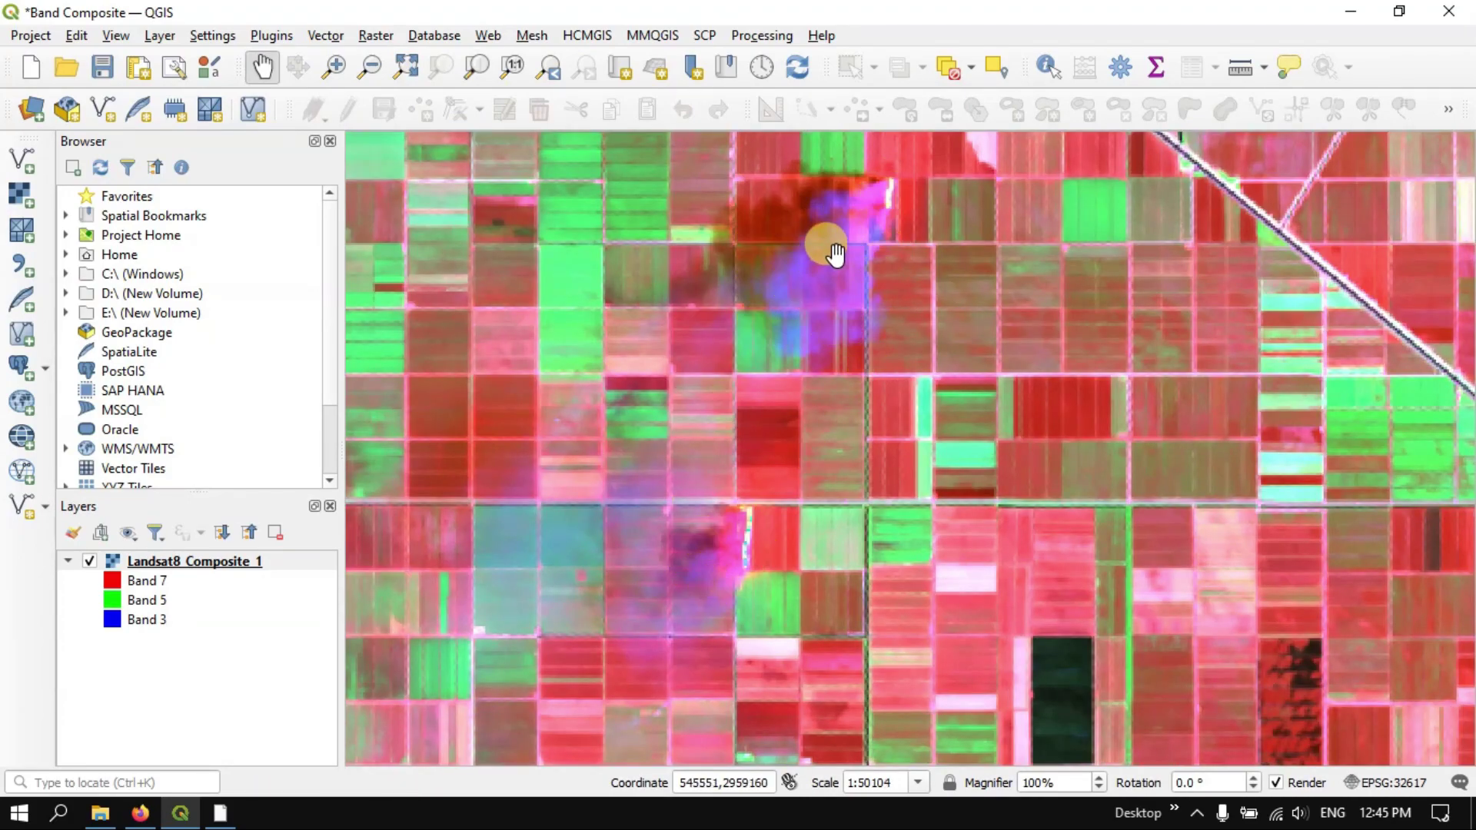
scroll(815, 265, down, 2)
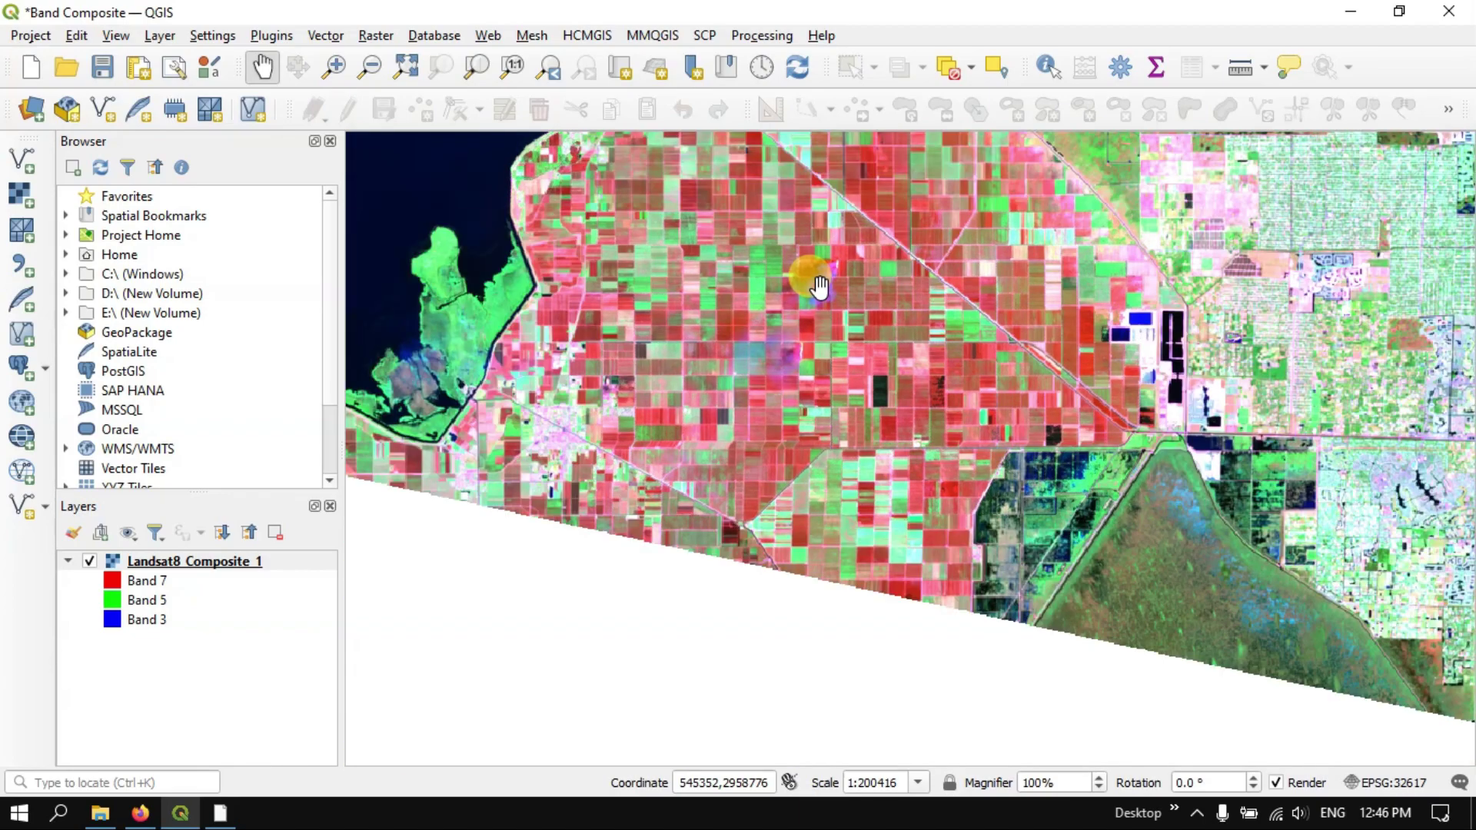
scroll(819, 284, up, 2)
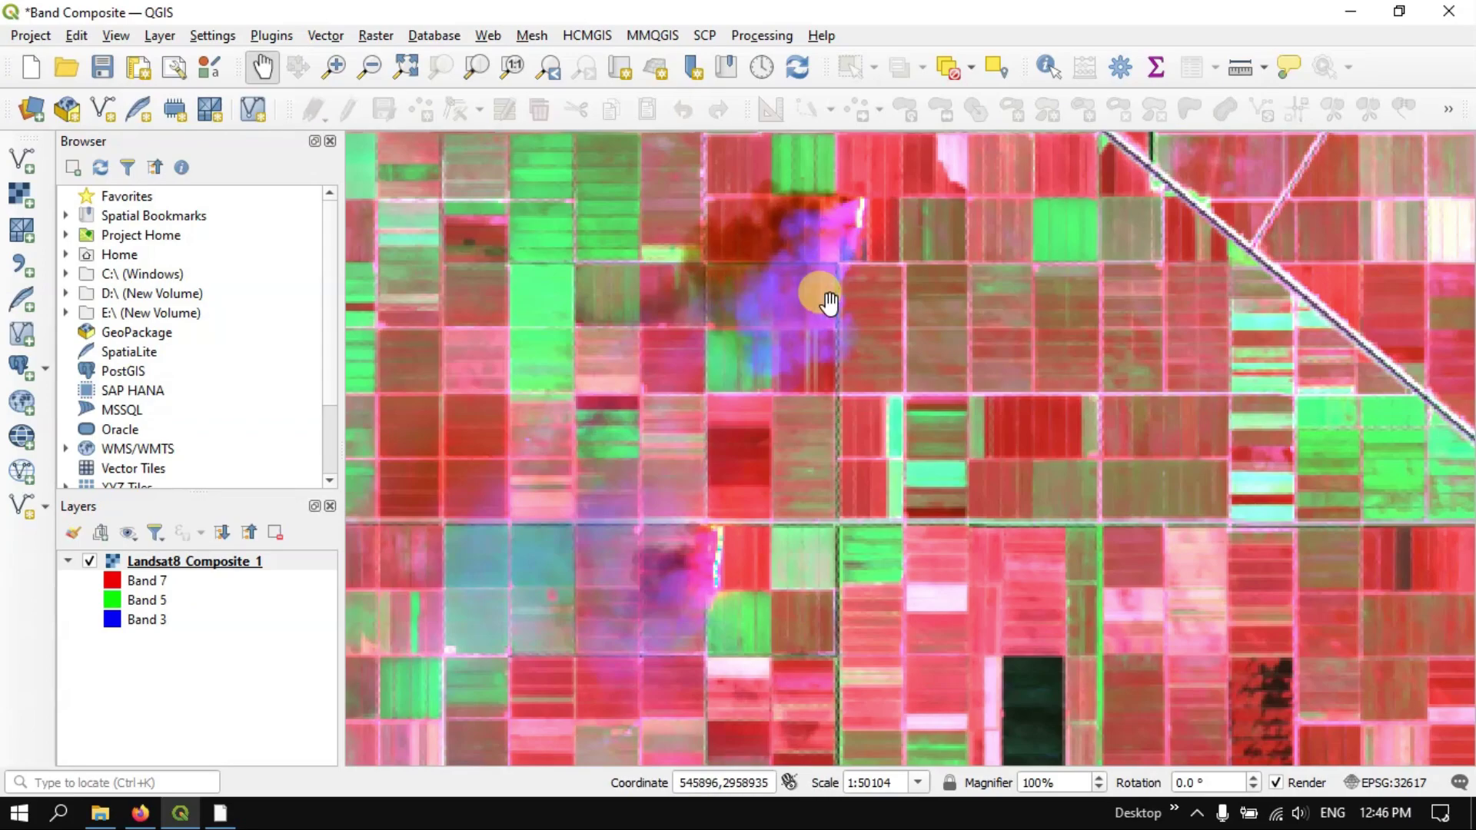
scroll(776, 384, down, 2)
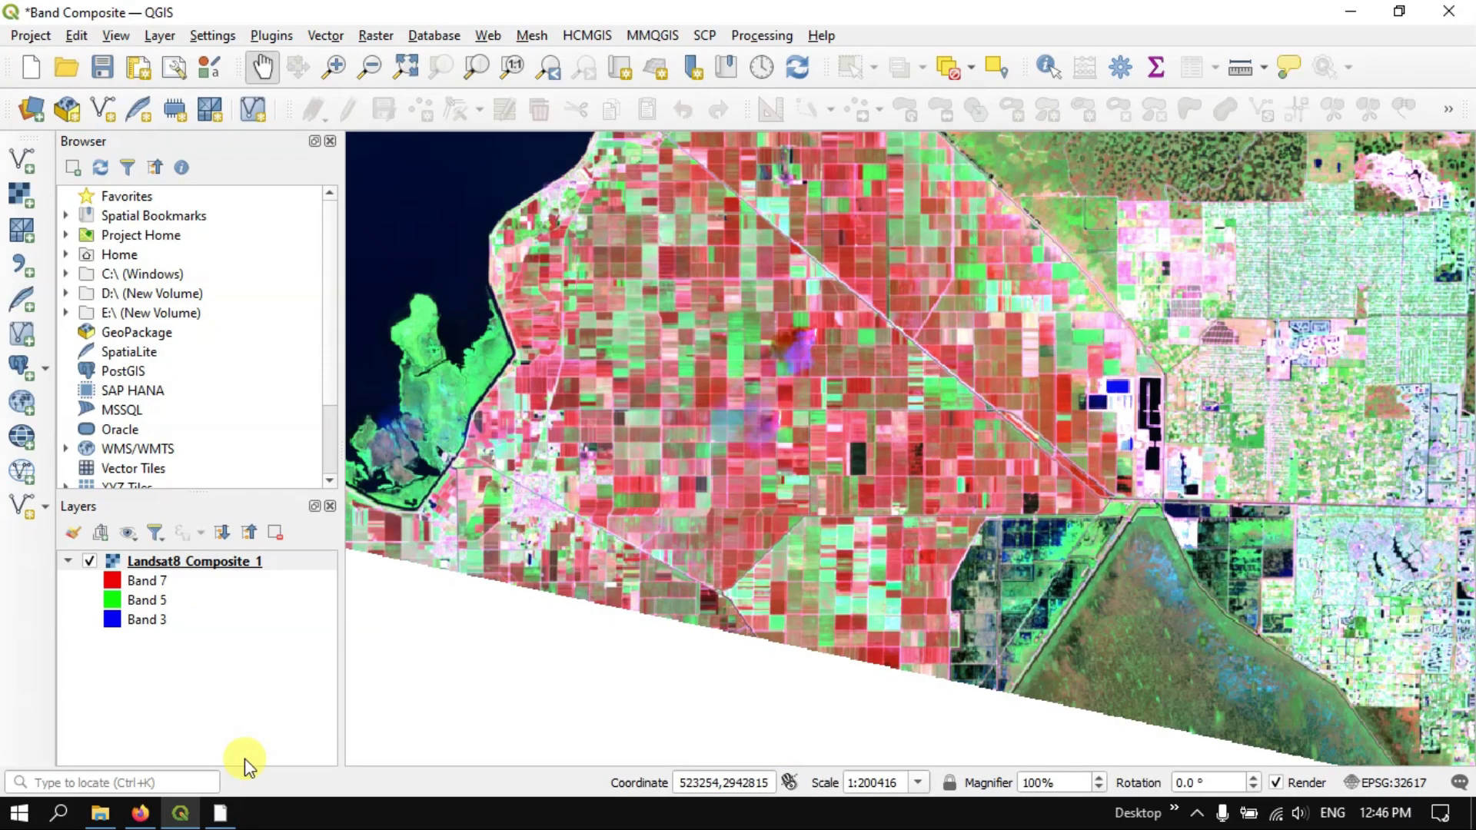
- Review the listed band combinations in the browser, and examine the land between the large lake and the ocean coast in QGIS
click(141, 813)
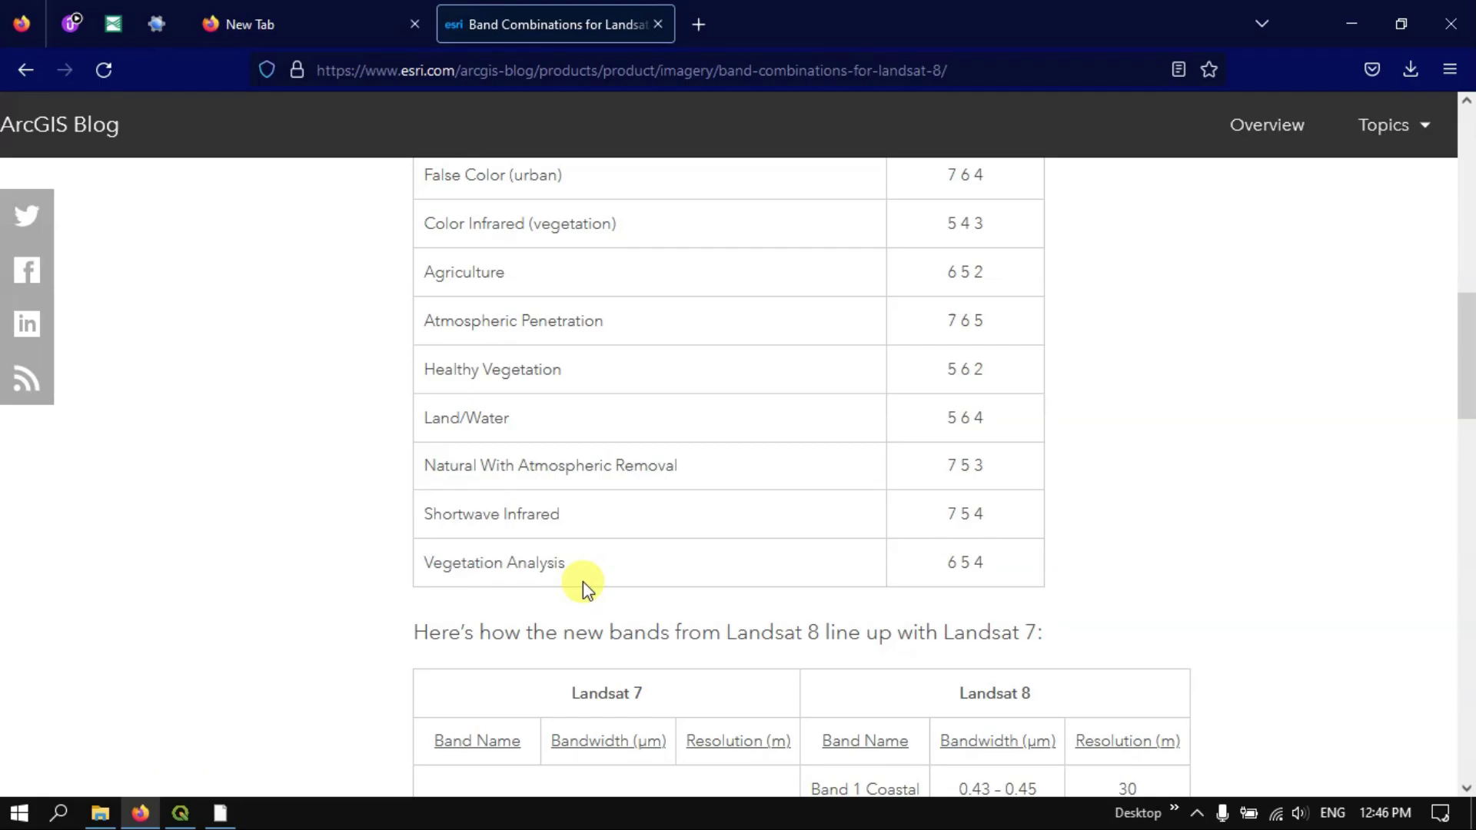
click(184, 807)
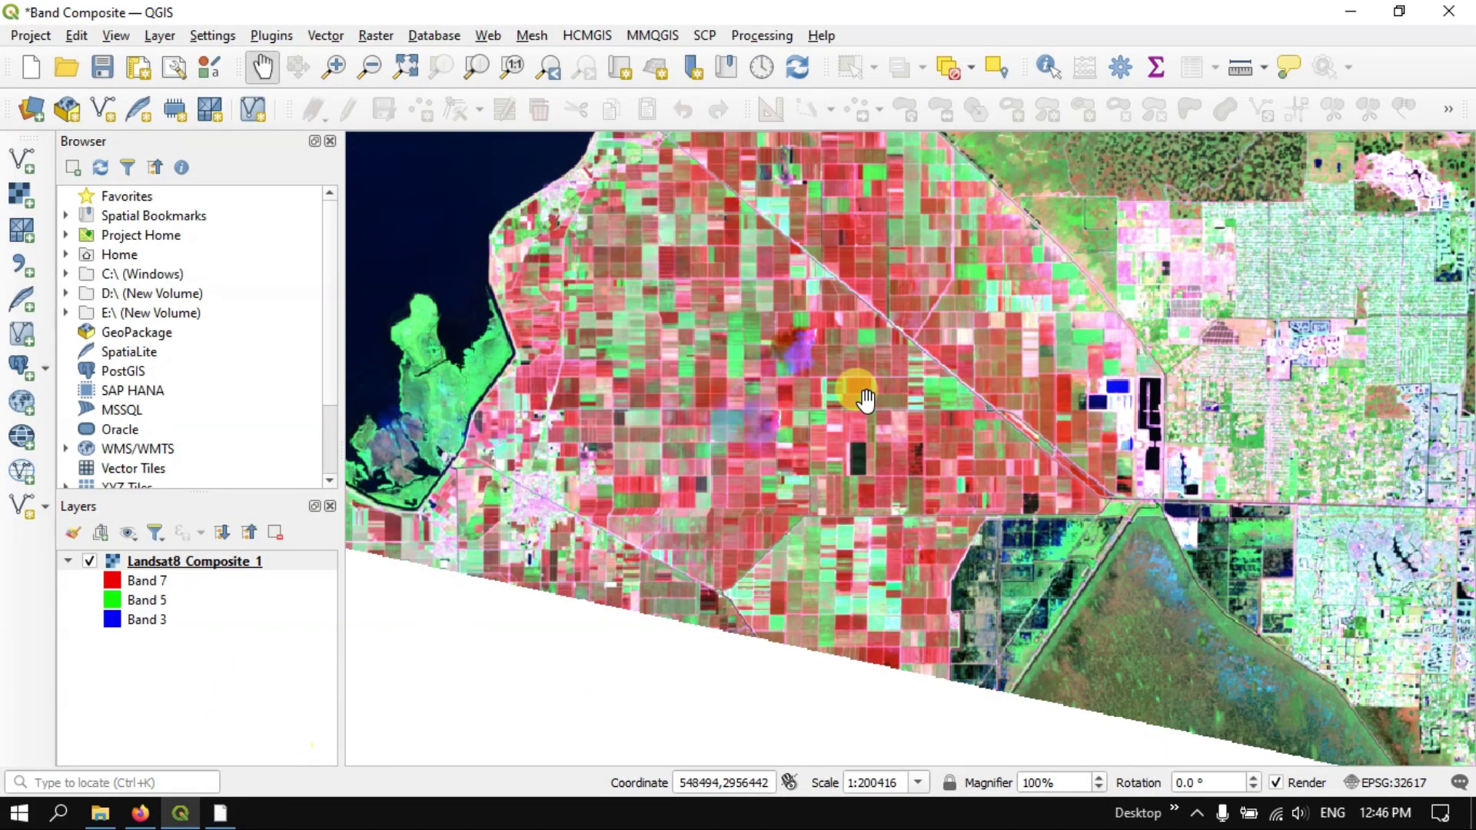
scroll(853, 385, down, 2)
drag(950, 330, 927, 761)
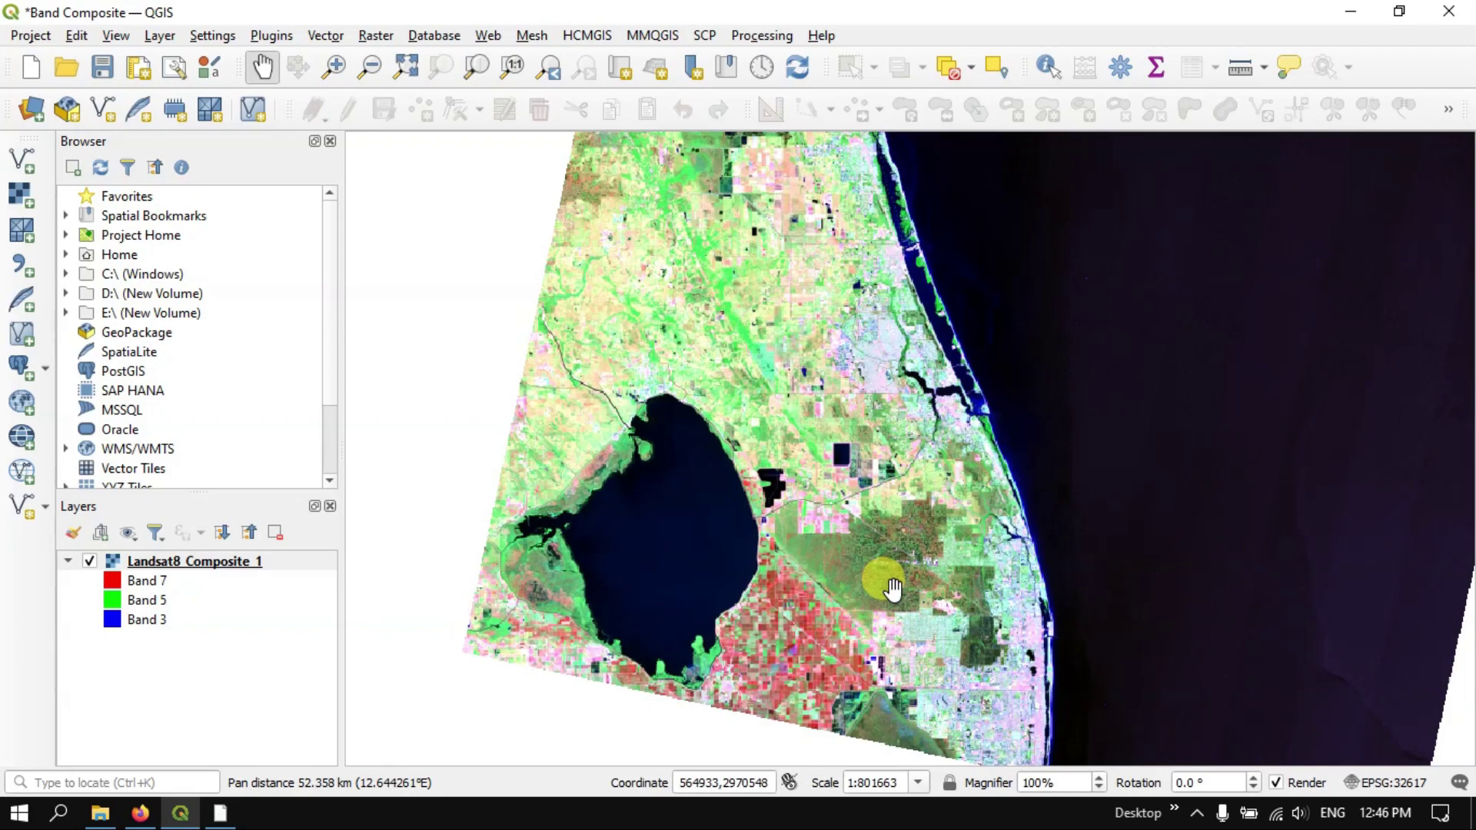
drag(936, 591, 830, 482)
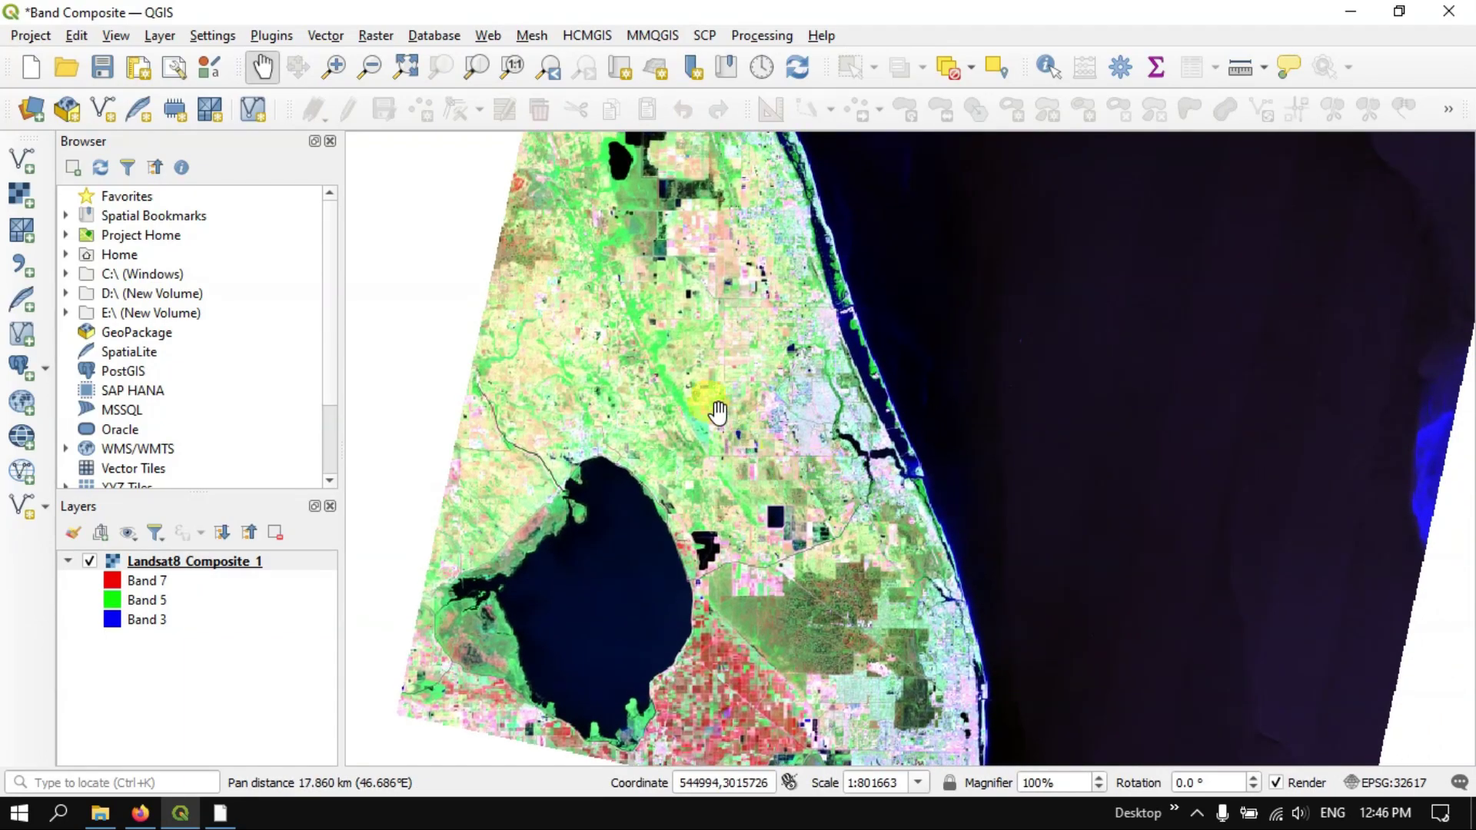
scroll(725, 388, up, 1)
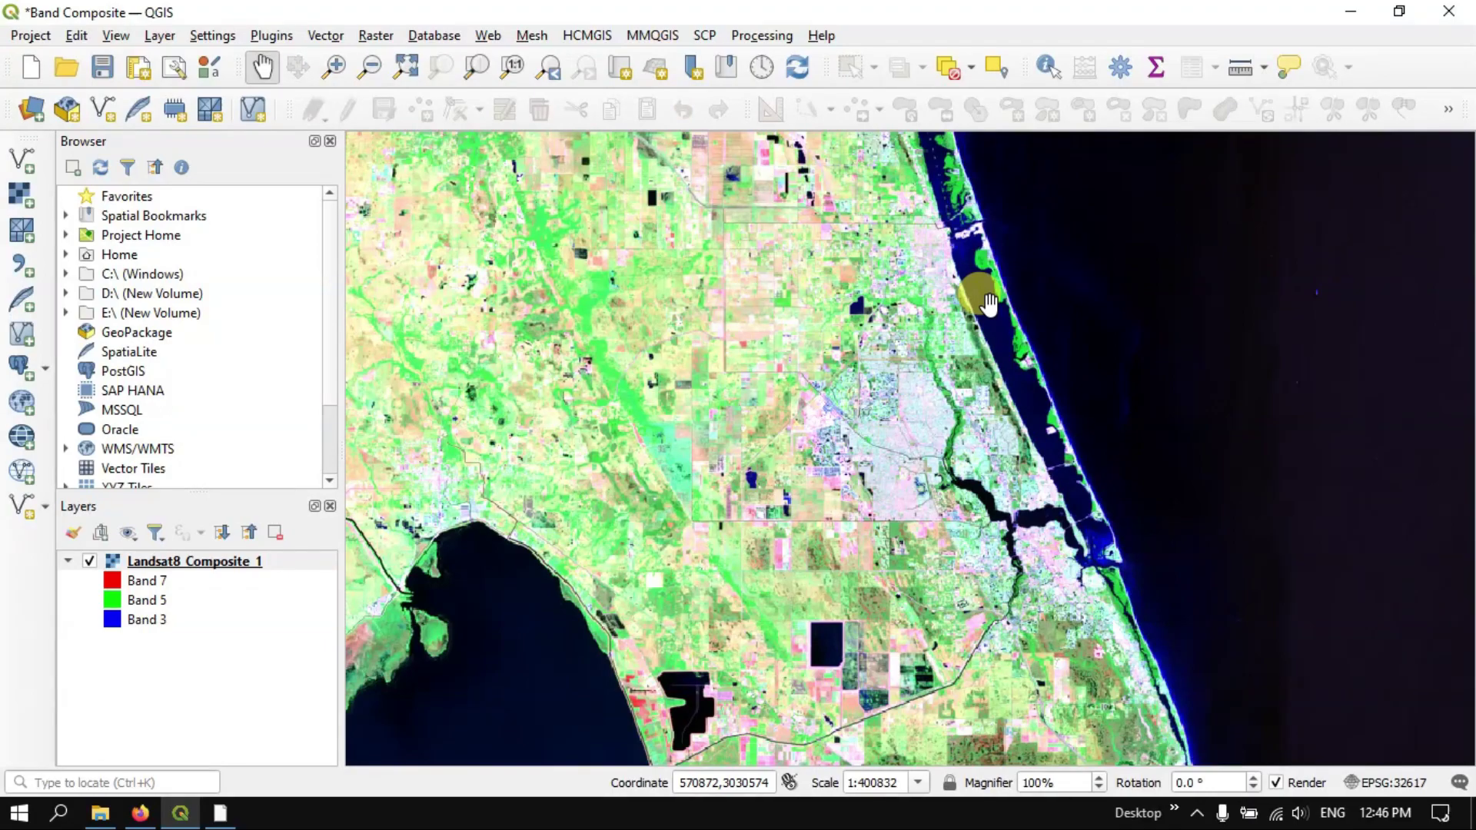
scroll(989, 302, down, 1)
scroll(989, 302, up, 1)
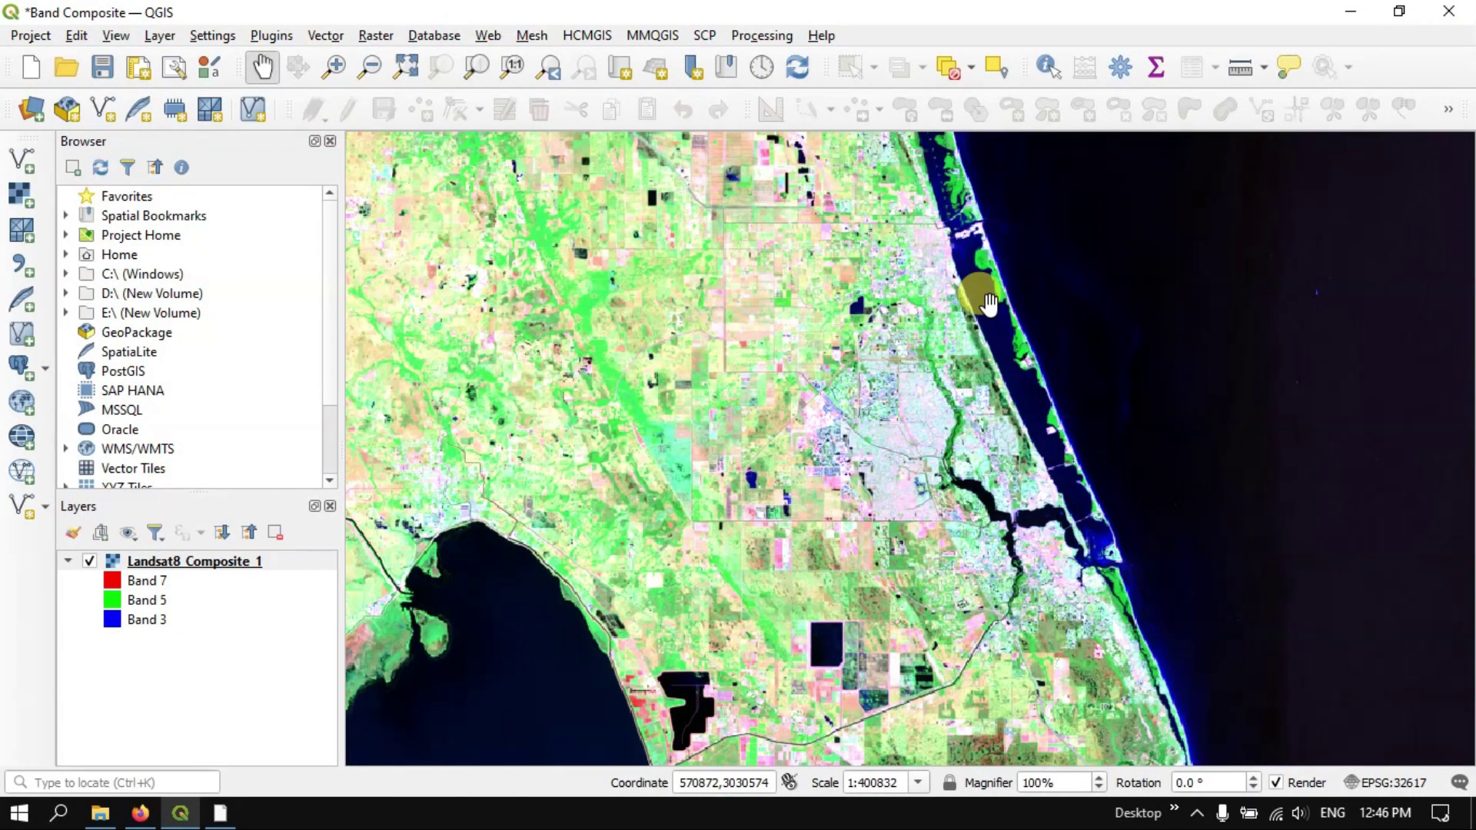